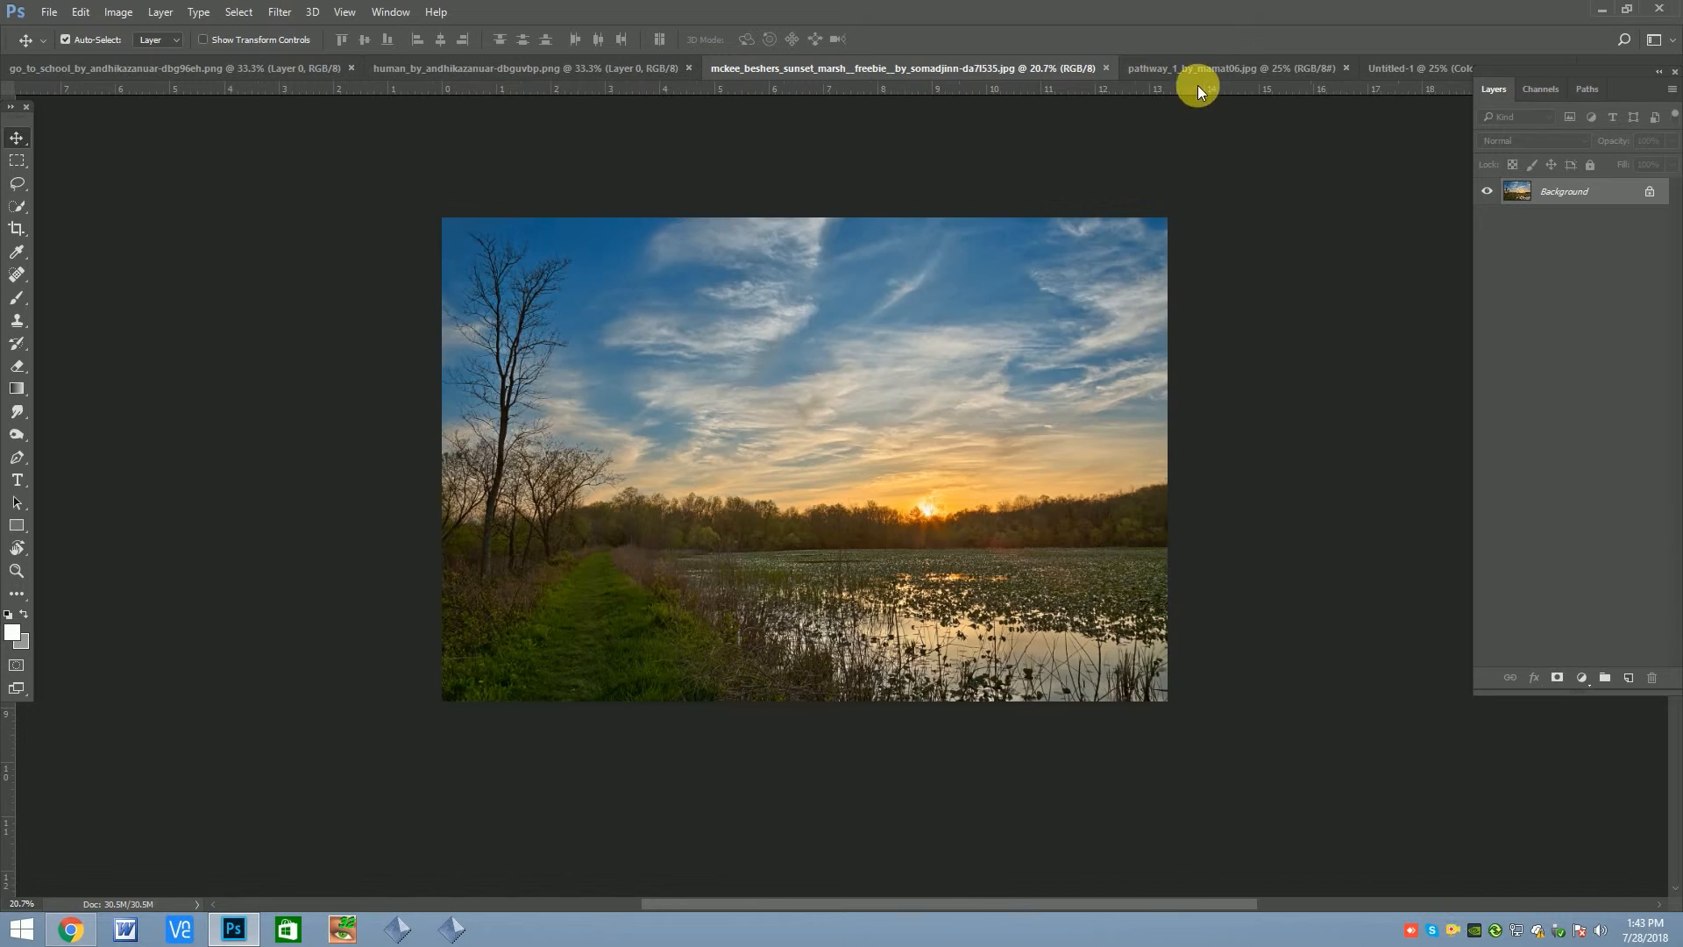
Bring the pathway road photo into the Untitled-1 document and scale it to cover the canvas
left_click(1265, 61)
left_click_drag(1409, 232, 821, 452)
Stretch the road layer vertically to 105.80% height so it fully covers the canvas's lower edge
scroll(839, 458, "down", 7)
key("ctrl+t")
scroll(845, 448, "up", 3)
left_click_drag(895, 412, 881, 497)
left_click_drag(1002, 531, 1084, 519)
key("Return")
scroll(947, 438, "up", 1)
key("ctrl+t")
scroll(631, 517, "down", 2)
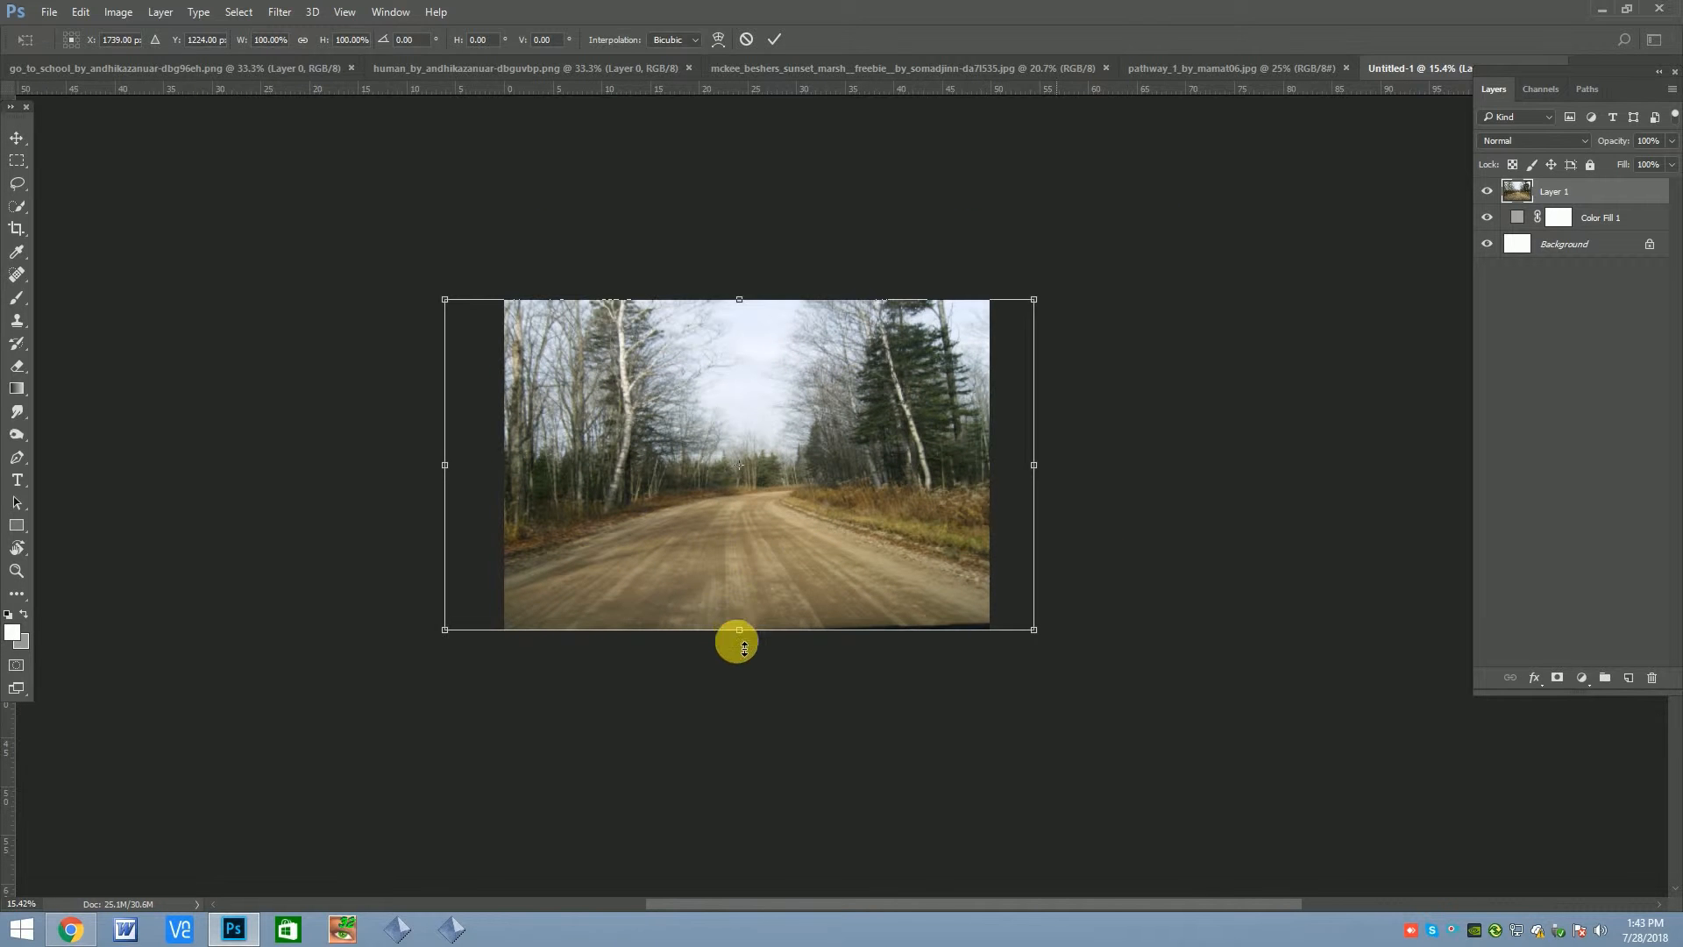
left_click_drag(736, 629, 739, 646)
left_click_drag(739, 300, 740, 380)
left_click_drag(757, 595, 747, 637)
left_click_drag(745, 362, 785, 396)
left_click_drag(739, 310, 741, 299)
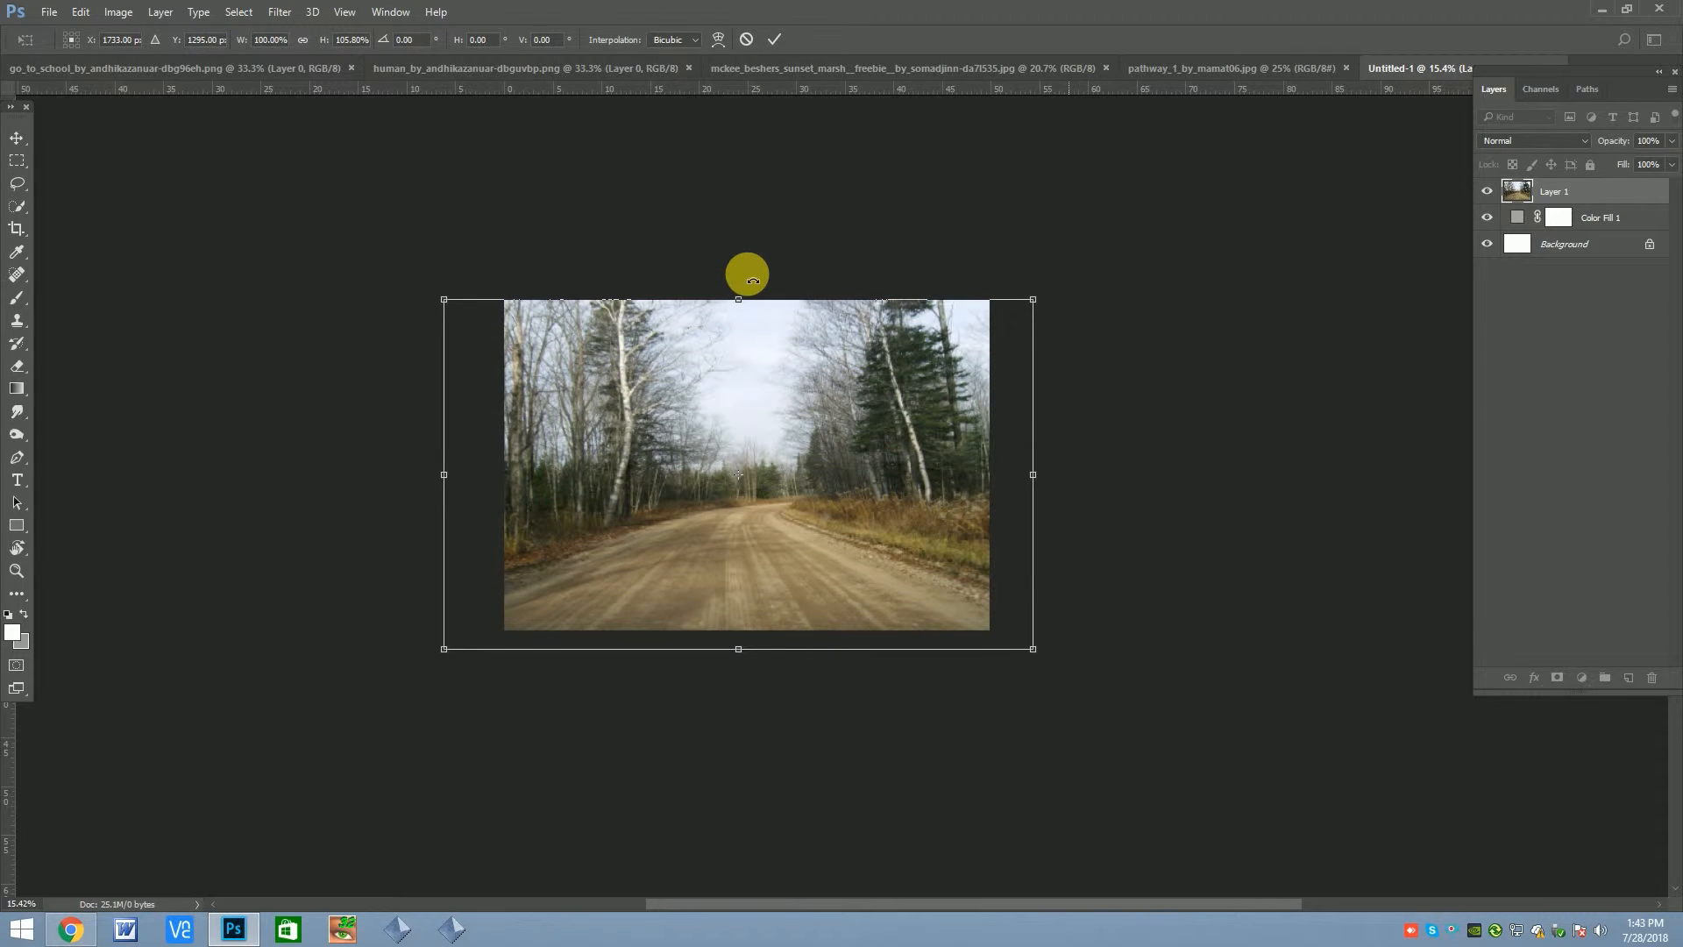
key("Return")
Add a layer mask to the road layer
scroll(692, 445, "down", 2)
scroll(739, 483, "up", 4)
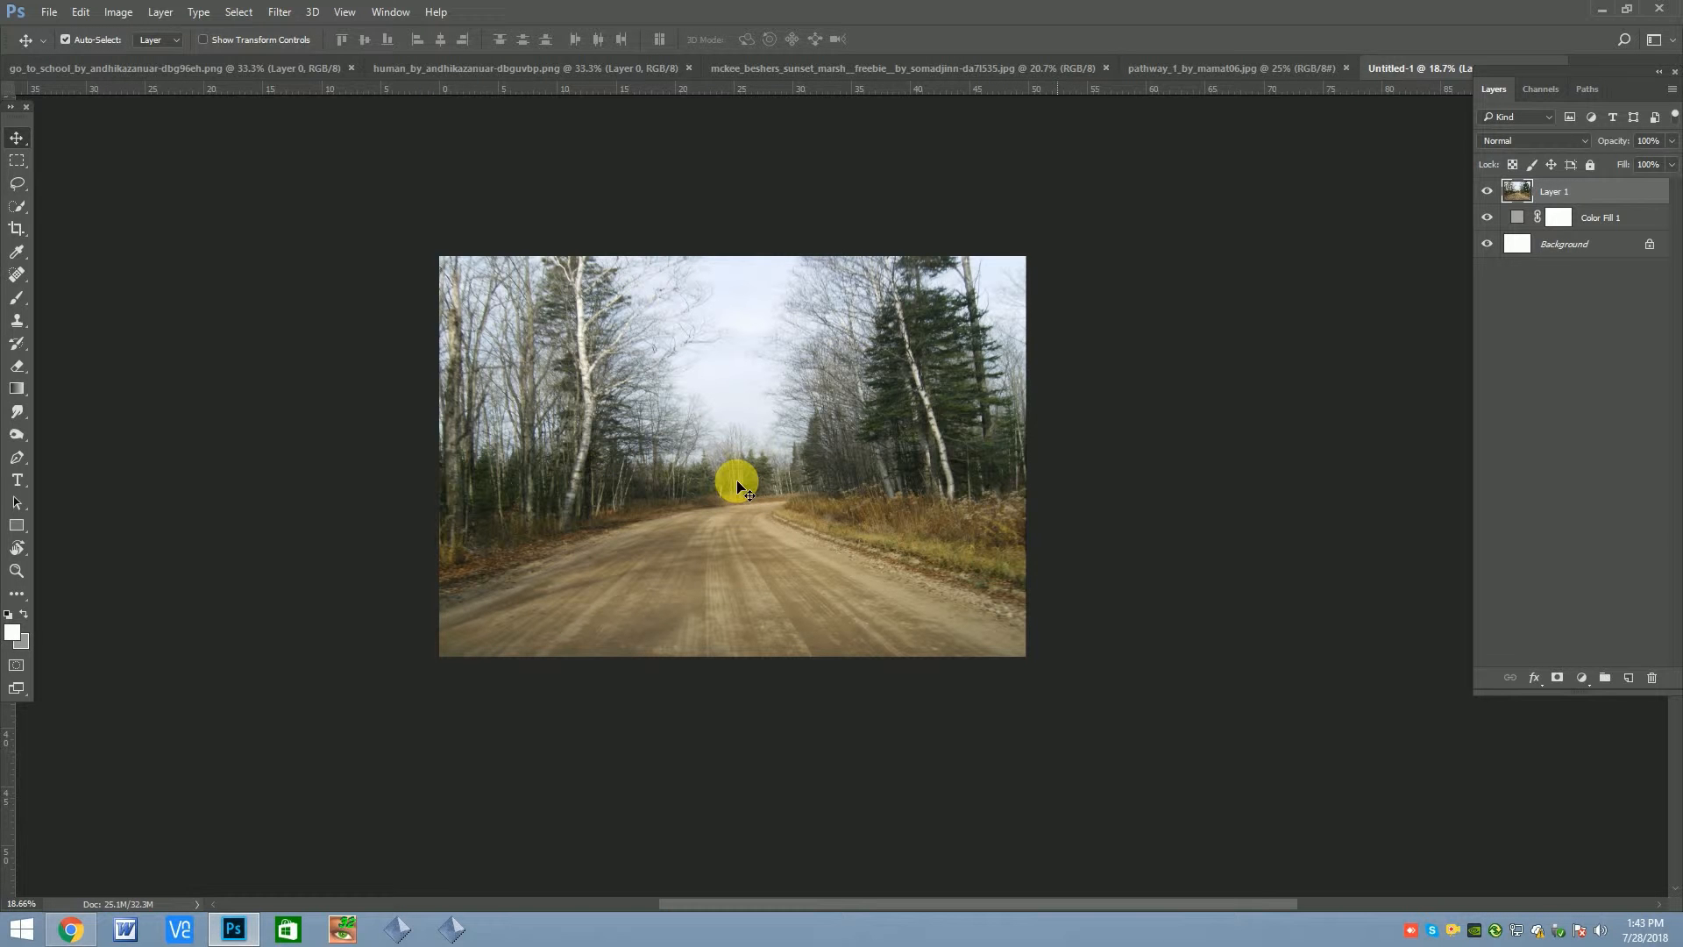
scroll(756, 503, "down", 1)
scroll(705, 373, "up", 1)
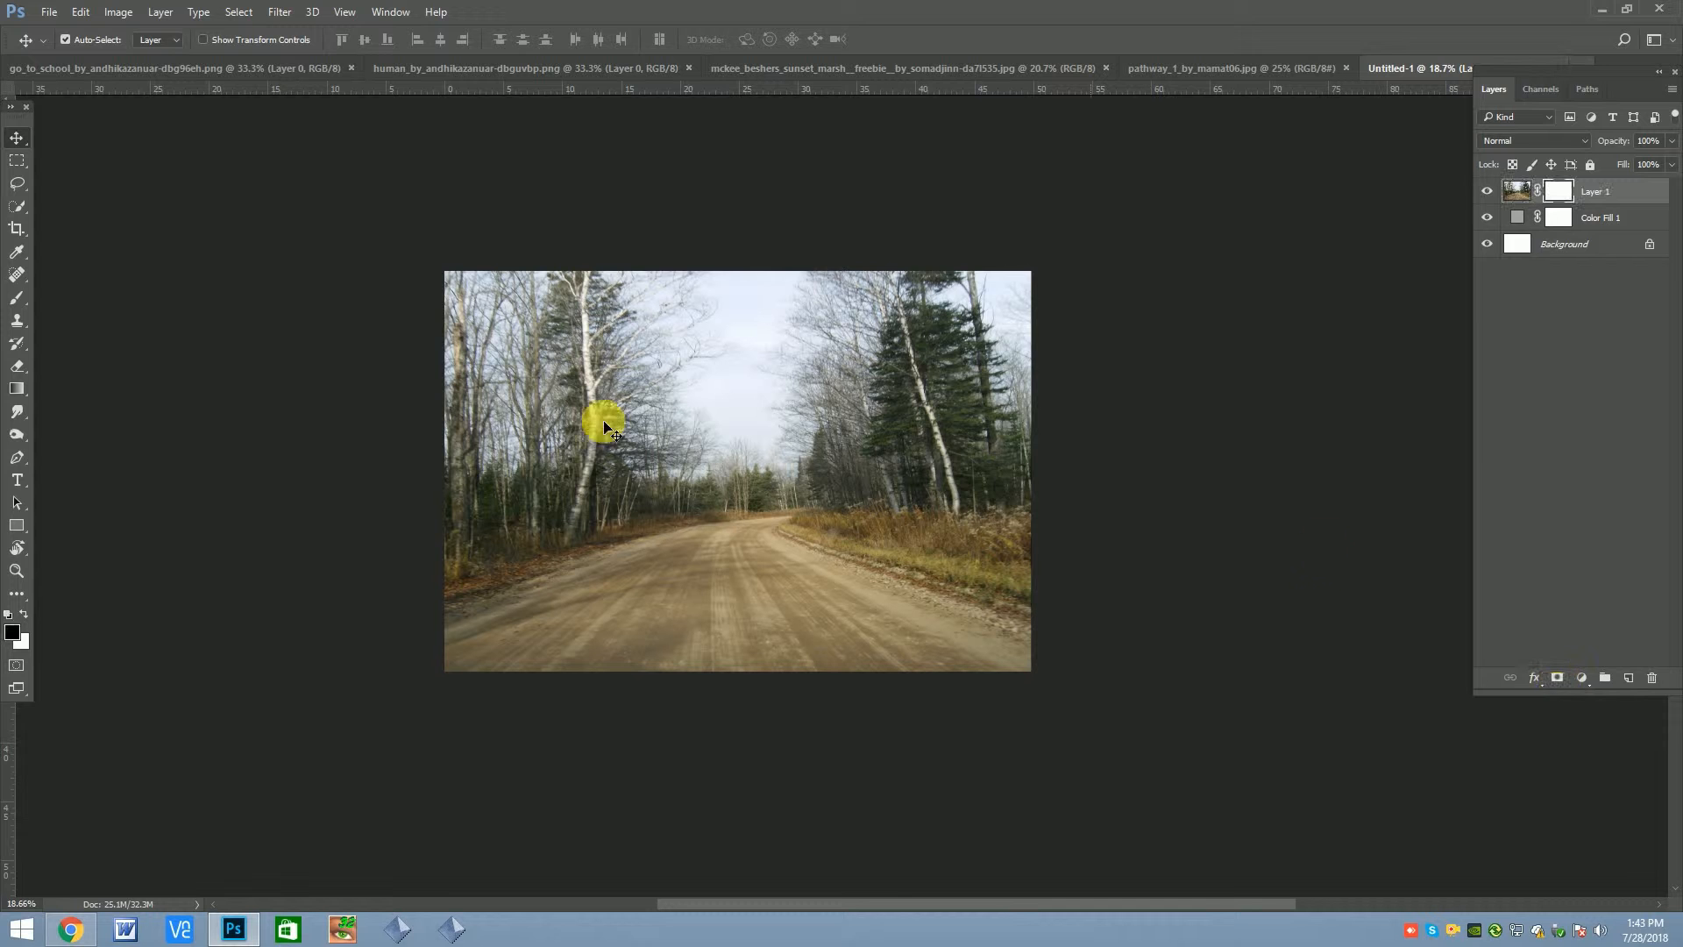
Fade out the sky and treetops on the road layer's mask with downward black-to-transparent linear gradients at 75% opacity
left_click(16, 395)
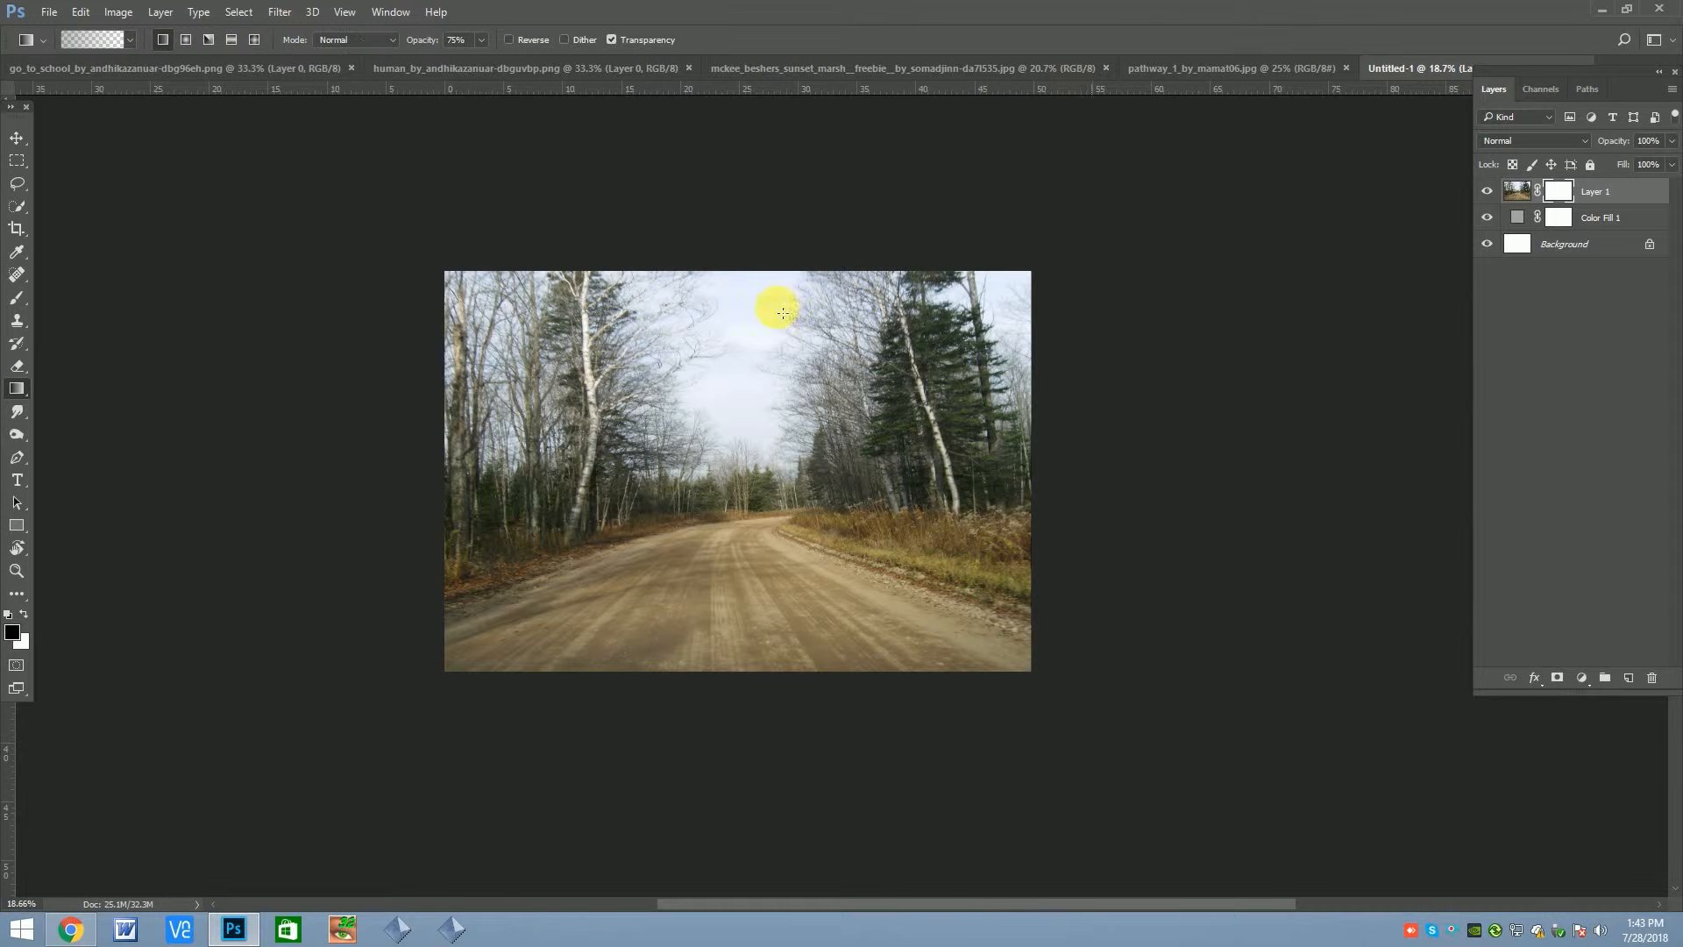
left_click_drag(752, 388, 754, 335)
key("ctrl+z")
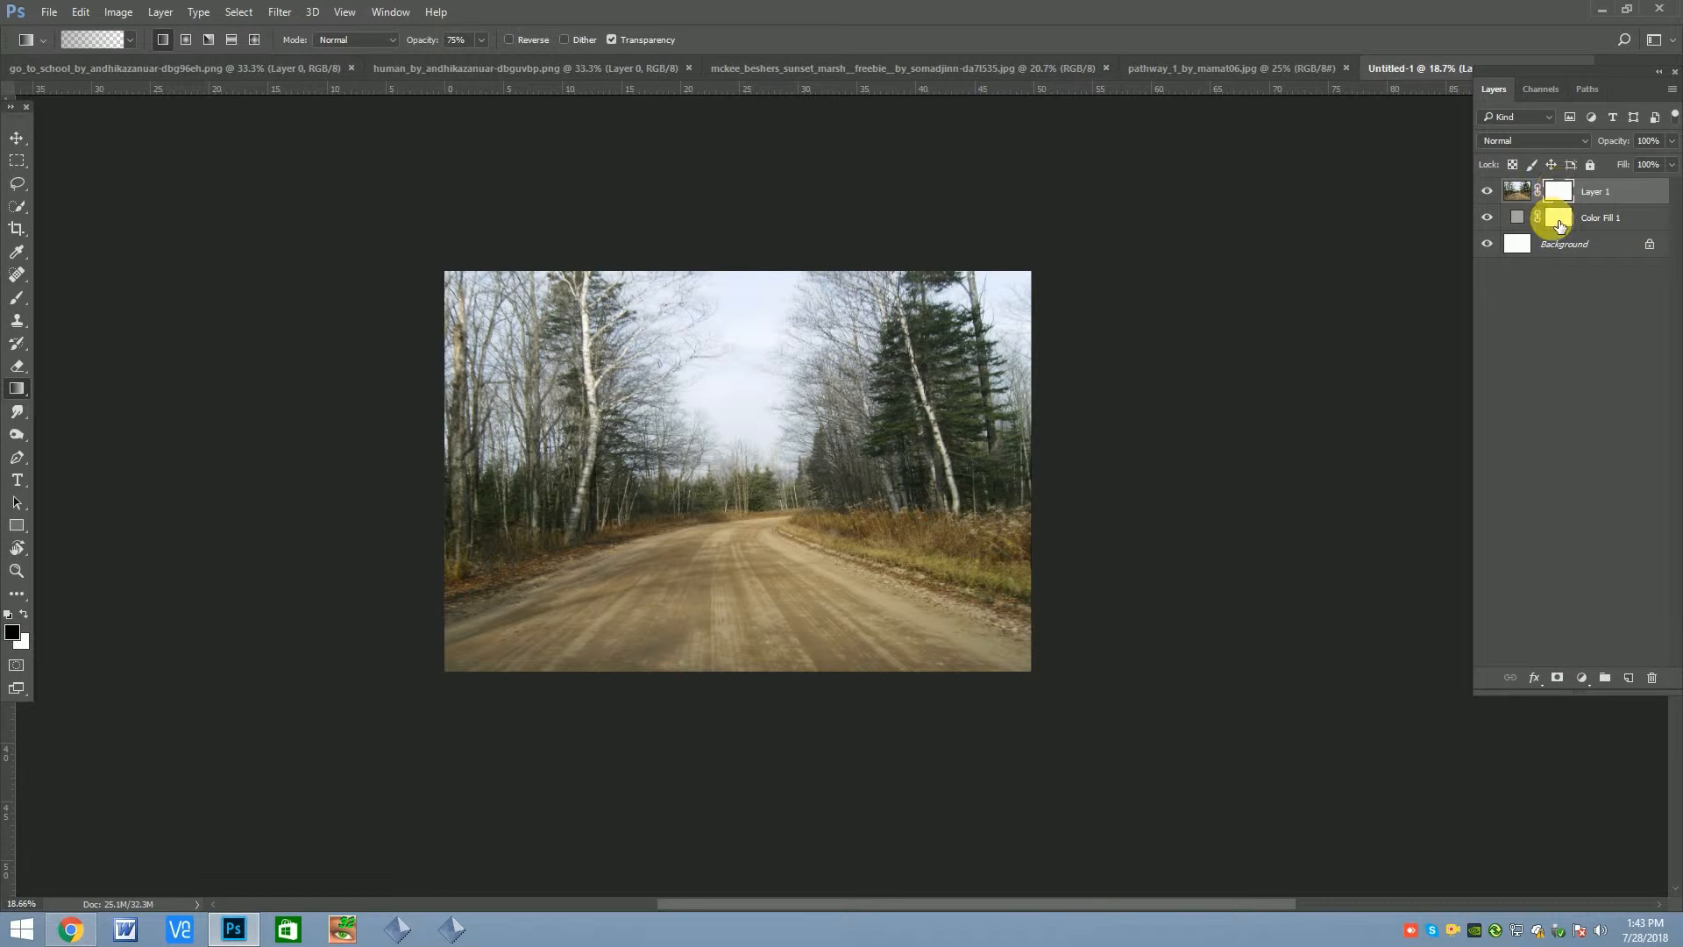
left_click_drag(727, 552, 735, 557)
left_click_drag(772, 279, 776, 526)
left_click_drag(762, 310, 749, 625)
left_click_drag(748, 344, 757, 531)
left_click_drag(739, 291, 768, 526)
left_click_drag(790, 310, 766, 504)
left_click_drag(799, 312, 803, 516)
left_click_drag(820, 316, 814, 571)
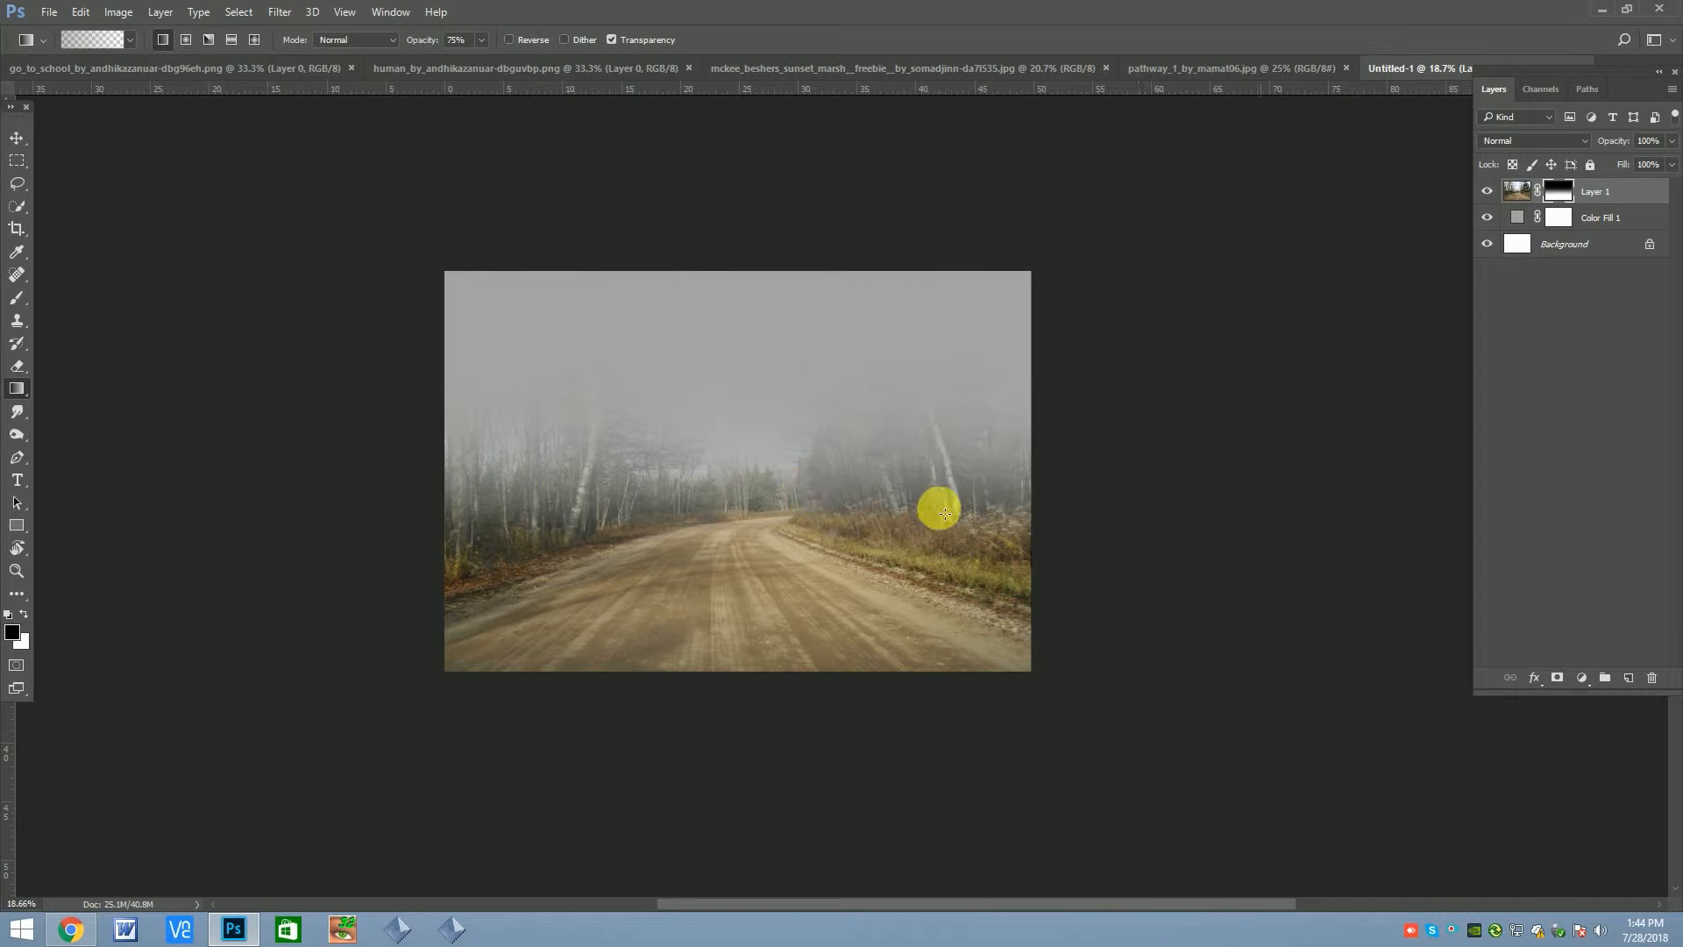
Bring the sunset marsh photo into Untitled-1 above the road layer and scale it to cover the canvas
left_click(1203, 69)
key("v")
left_click(733, 70)
left_click_drag(927, 505, 811, 549)
key("ctrl+t")
left_click_drag(740, 440, 781, 481)
left_click_drag(752, 244, 751, 207)
key("Return")
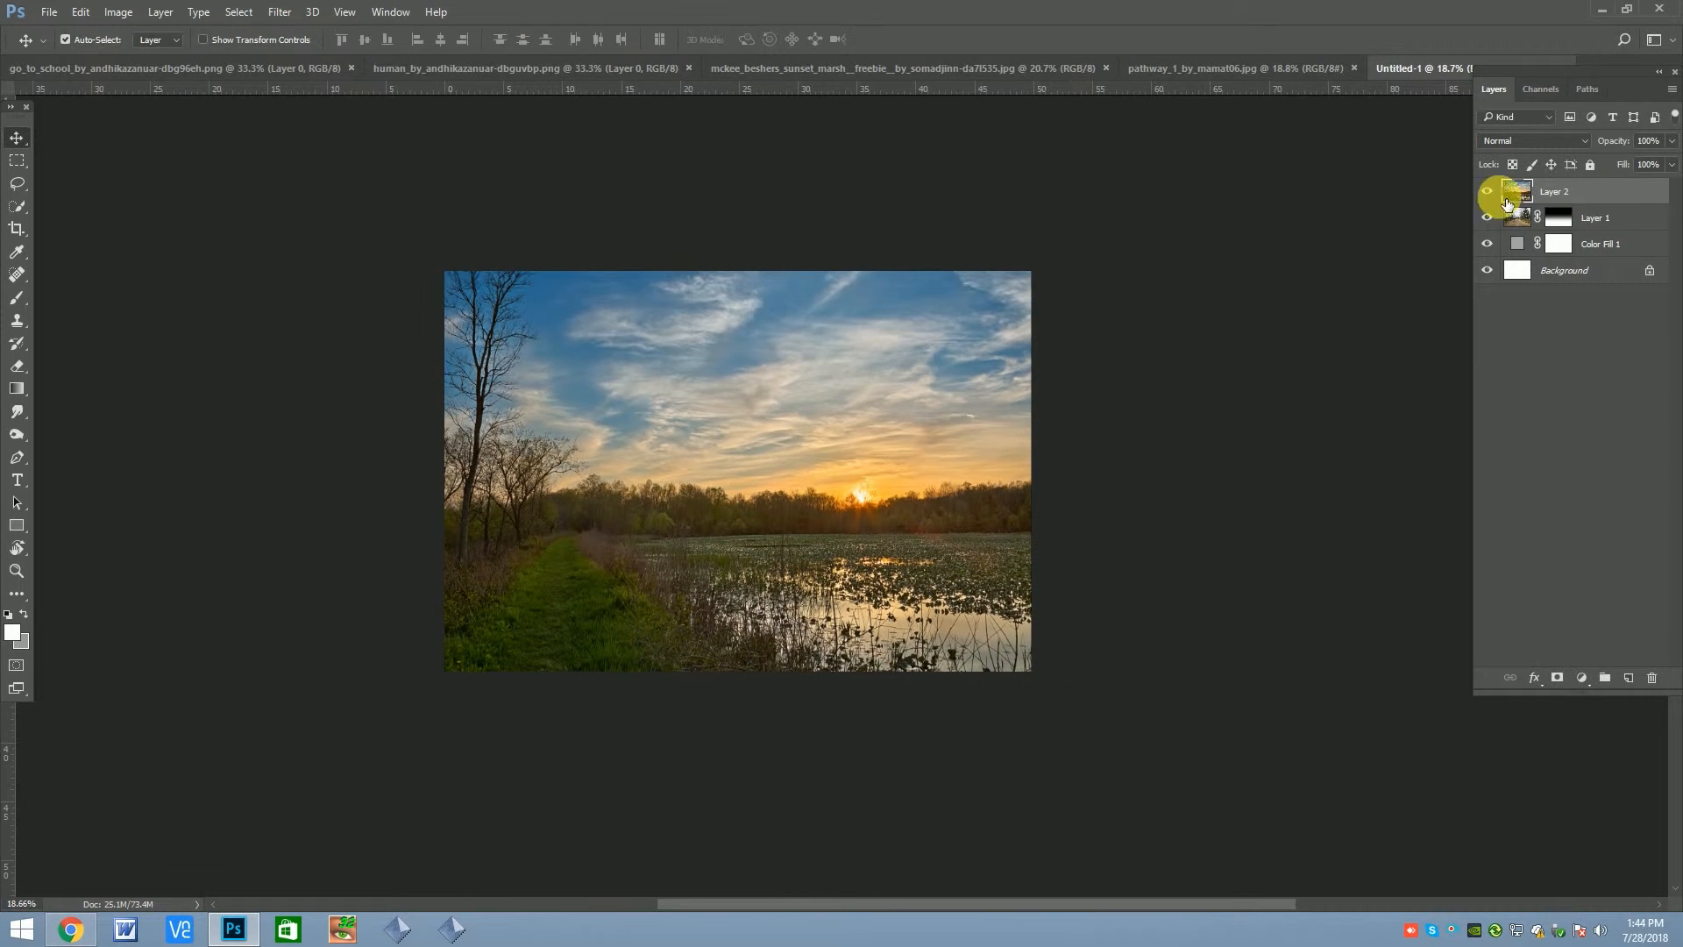
Shift the sunset layer slightly up and to the left, and extend its lower edge to the canvas border
left_click(1490, 193)
left_click(1488, 191)
key("ctrl+t")
mouse_move(918, 474)
left_mouse_down()
mouse_move(892, 474)
mouse_move(905, 450)
left_mouse_up()
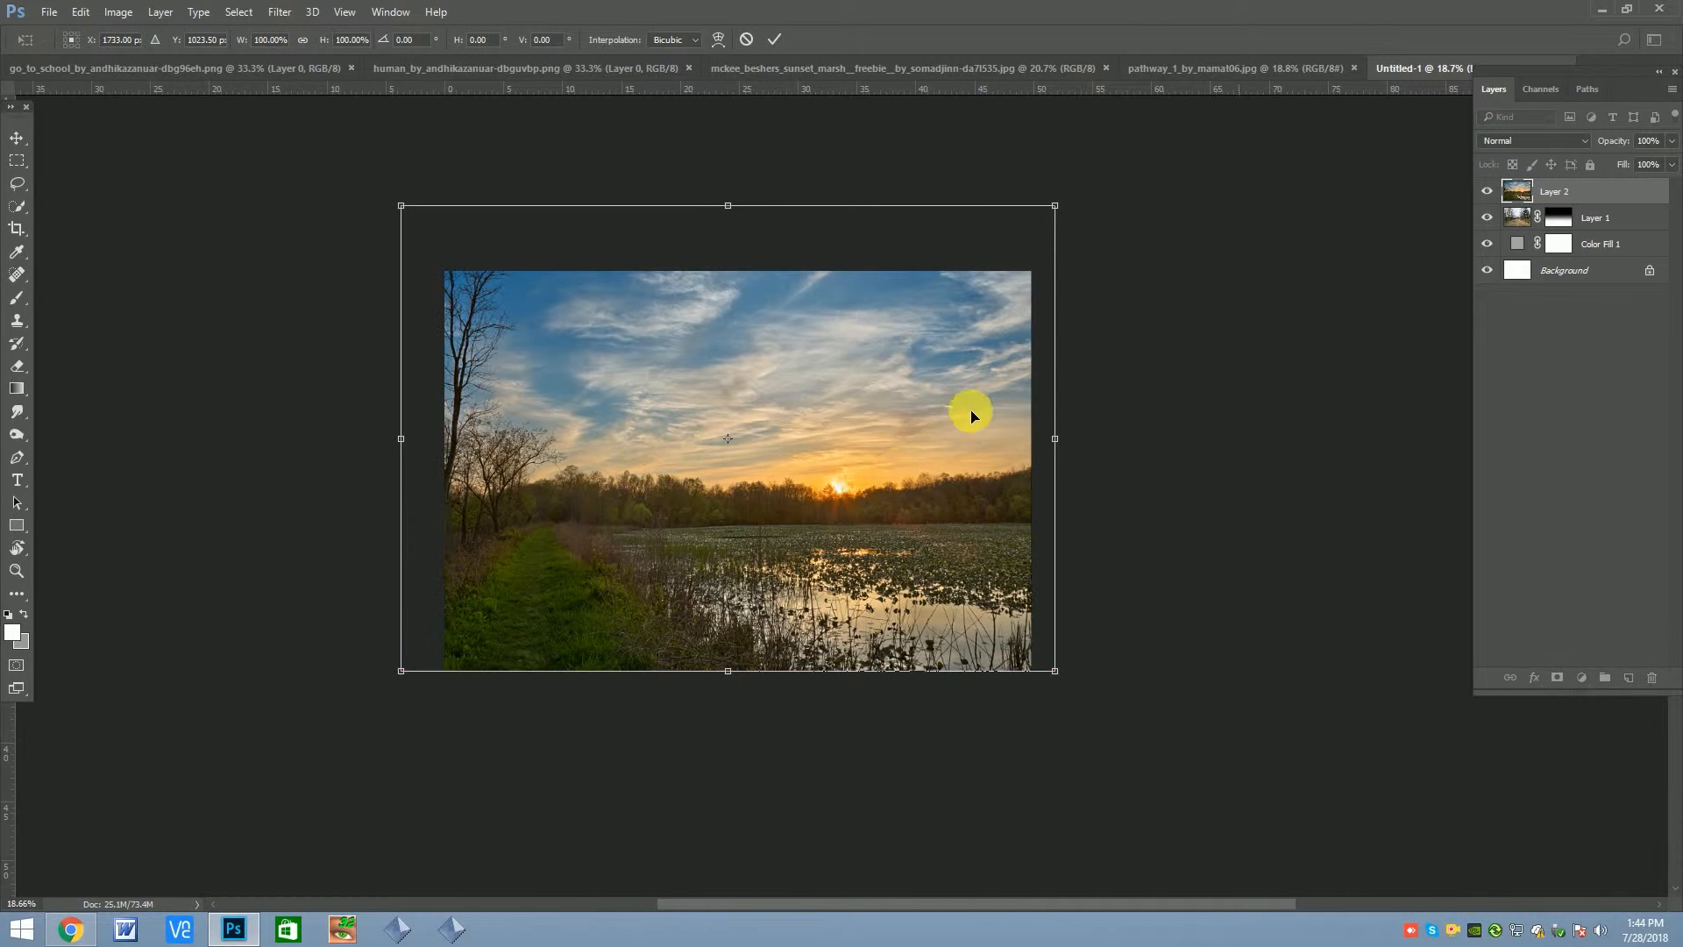
left_click_drag(713, 665, 718, 678)
key("Return")
Add a layer mask to the sunset layer and choose the Brush tool with black as foreground
left_click(1486, 191)
left_click(1486, 191)
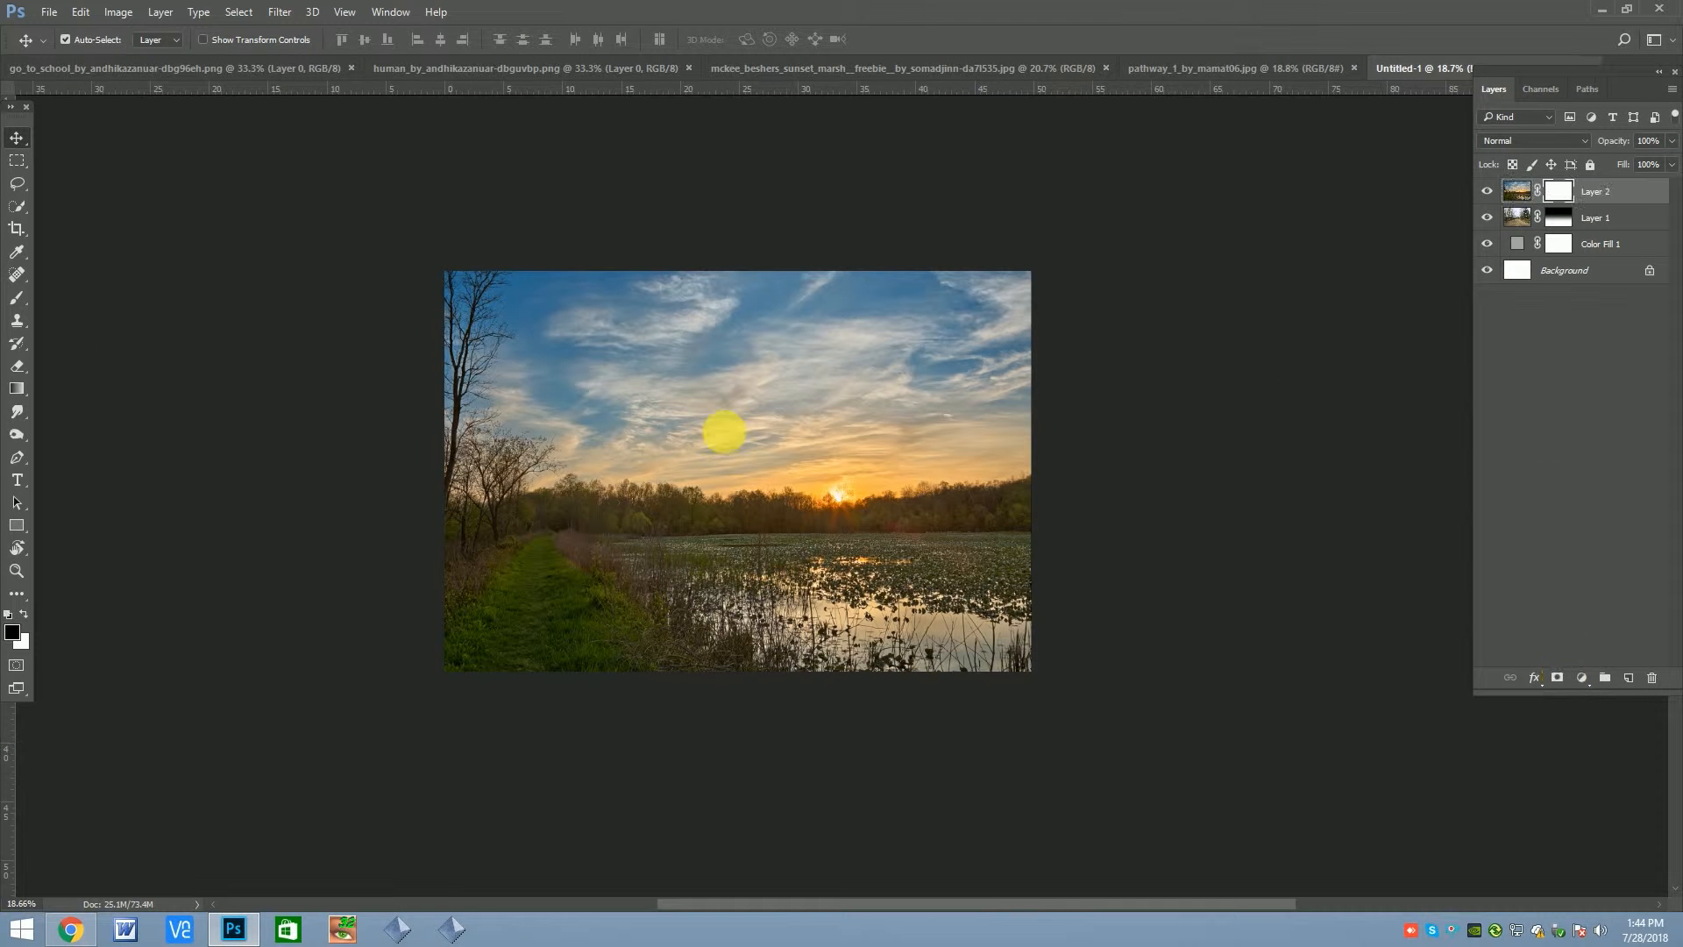
left_click(19, 368)
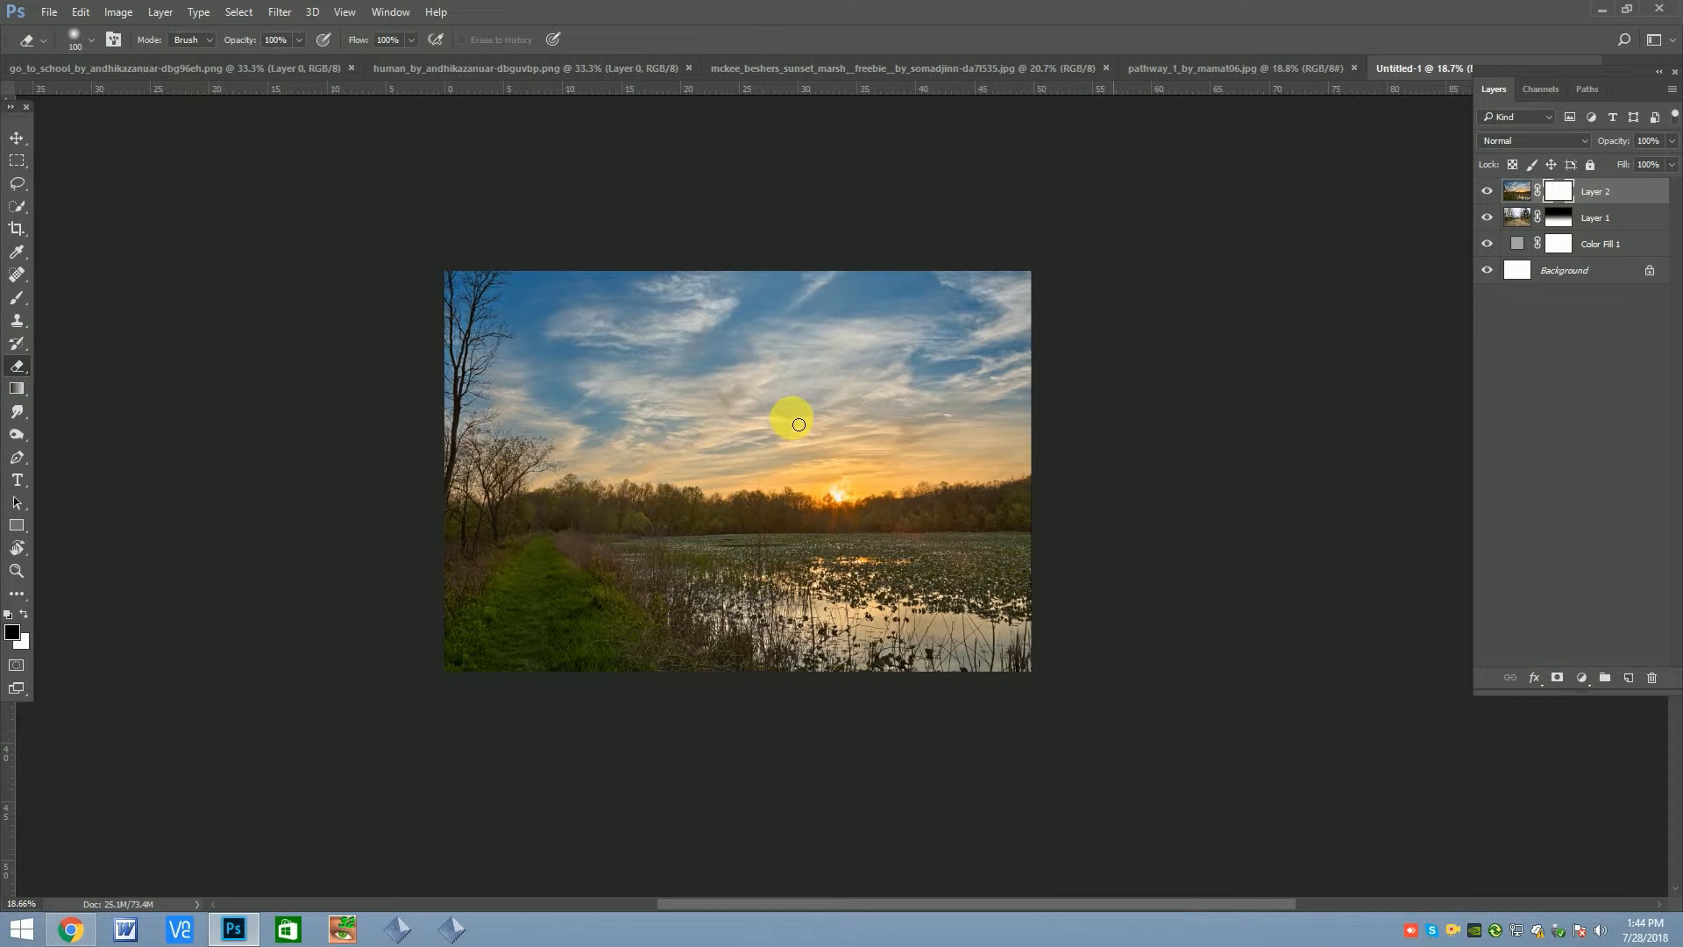
left_click(17, 294)
mouse_move(881, 417)
left_mouse_down()
mouse_move(973, 353)
mouse_move(816, 369)
mouse_move(553, 329)
left_mouse_up()
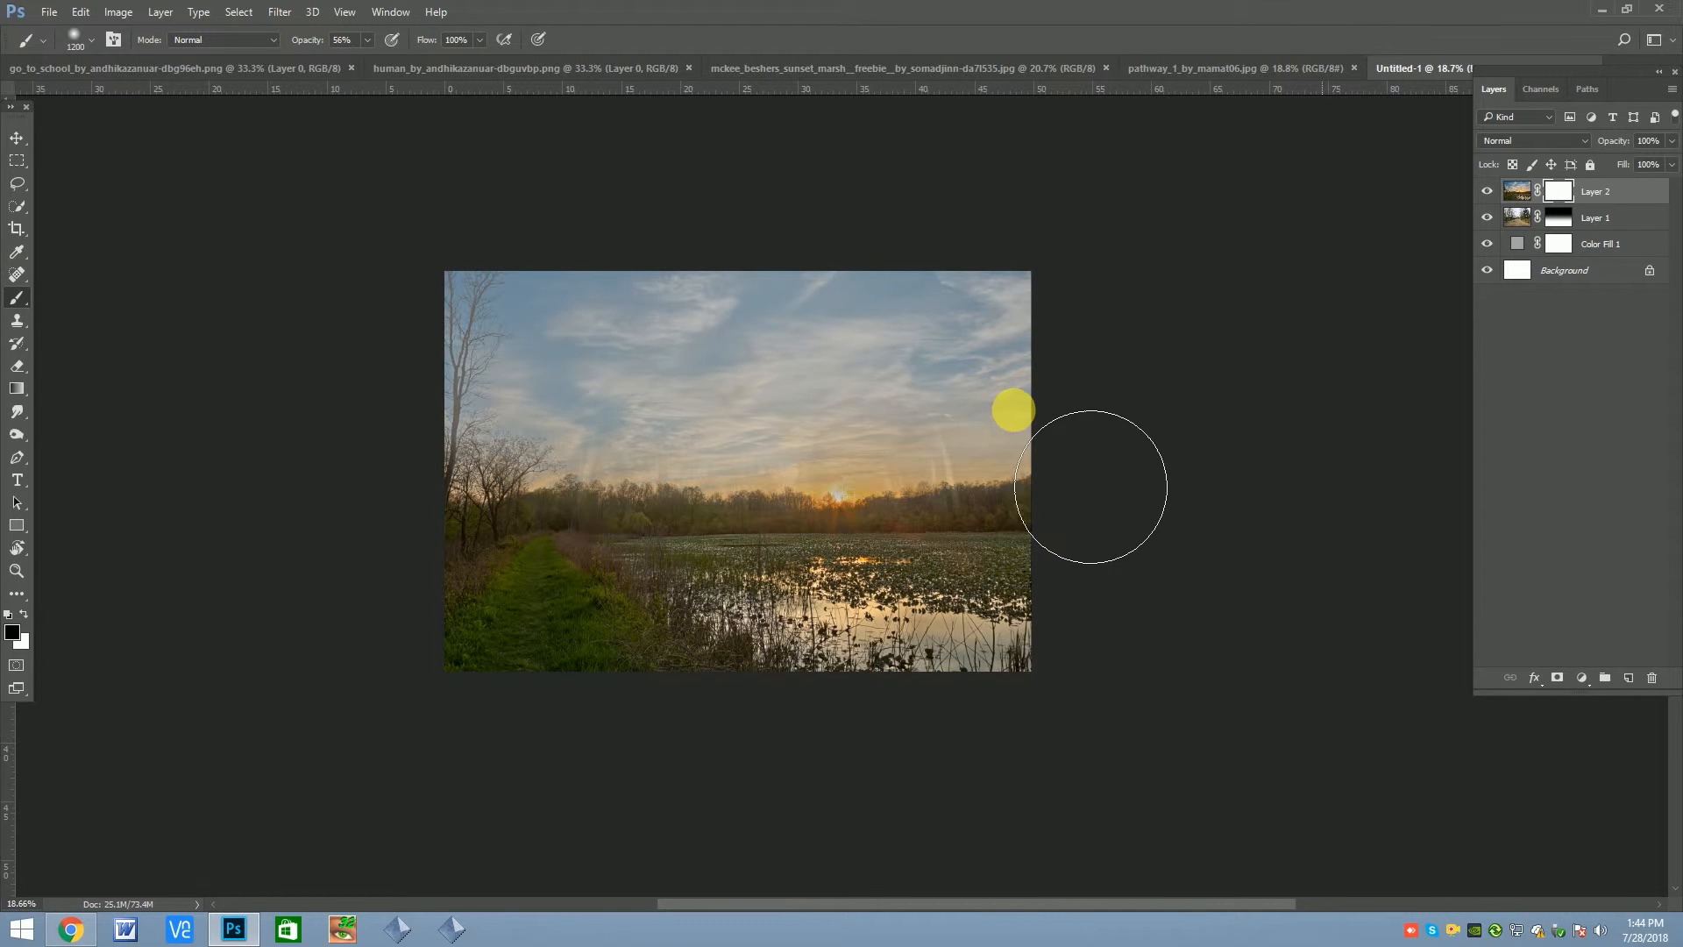
key("ctrl+z")
left_click(1554, 219)
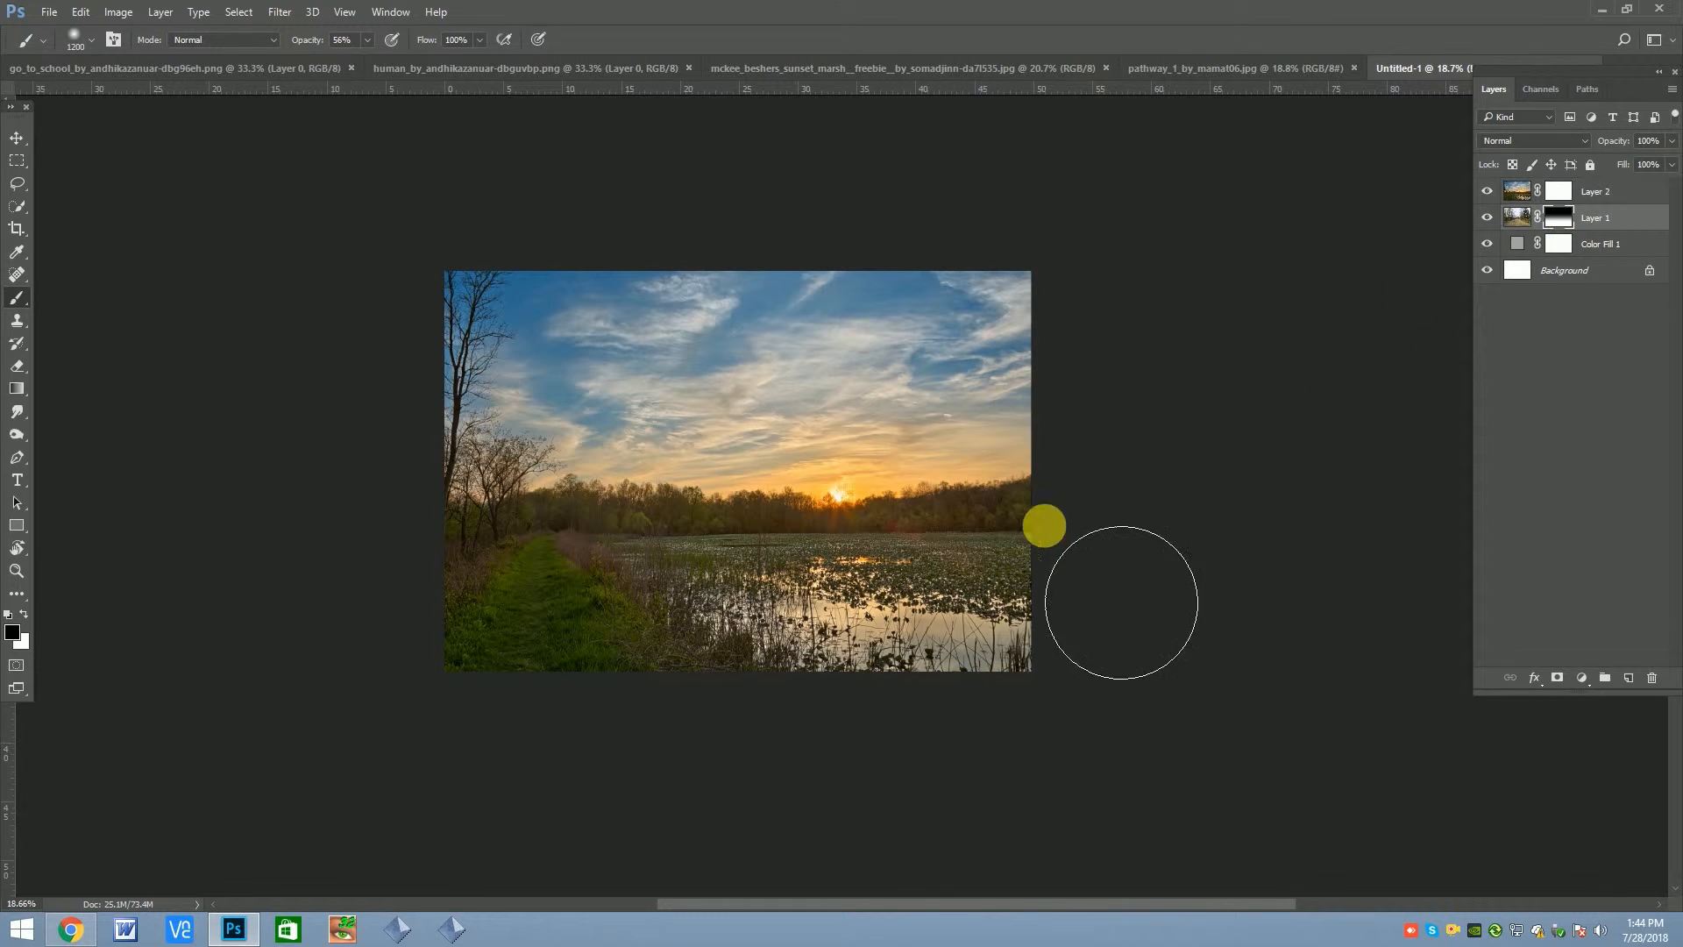
Paint black over the marsh on the sunset layer's mask to reveal the dirt road beneath
left_click(1560, 191)
mouse_move(473, 627)
left_mouse_down()
mouse_move(638, 608)
mouse_move(1155, 624)
left_mouse_up()
key("bracketleft")
key("bracketleft")
key("bracketleft")
key("bracketleft")
key("bracketleft")
key("bracketleft")
key("bracketleft")
key("bracketleft")
key("bracketleft")
mouse_move(816, 600)
left_mouse_down()
mouse_move(654, 582)
mouse_move(857, 556)
mouse_move(788, 578)
mouse_move(1101, 639)
mouse_move(924, 640)
mouse_move(951, 639)
mouse_move(849, 560)
mouse_move(995, 567)
left_mouse_up()
Paint out the remaining marsh and the road edges up to the horizon on the sunset mask at 100% brush opacity
key("0")
mouse_move(649, 561)
left_mouse_down()
mouse_move(541, 611)
mouse_move(777, 539)
mouse_move(802, 575)
mouse_move(825, 555)
mouse_move(754, 554)
mouse_move(717, 584)
mouse_move(696, 570)
mouse_move(706, 651)
mouse_move(684, 763)
mouse_move(747, 788)
mouse_move(778, 675)
mouse_move(805, 653)
mouse_move(971, 724)
mouse_move(875, 644)
mouse_move(945, 659)
mouse_move(864, 644)
mouse_move(903, 667)
mouse_move(840, 619)
mouse_move(988, 663)
mouse_move(903, 650)
mouse_move(915, 675)
mouse_move(818, 626)
mouse_move(783, 574)
left_mouse_up()
key("bracketright")
key("bracketright")
key("bracketright")
key("bracketright")
key("bracketleft")
mouse_move(844, 516)
left_mouse_down()
mouse_move(753, 506)
mouse_move(739, 544)
mouse_move(754, 514)
mouse_move(622, 540)
mouse_move(692, 504)
mouse_move(740, 509)
mouse_move(433, 537)
mouse_move(581, 499)
left_mouse_up()
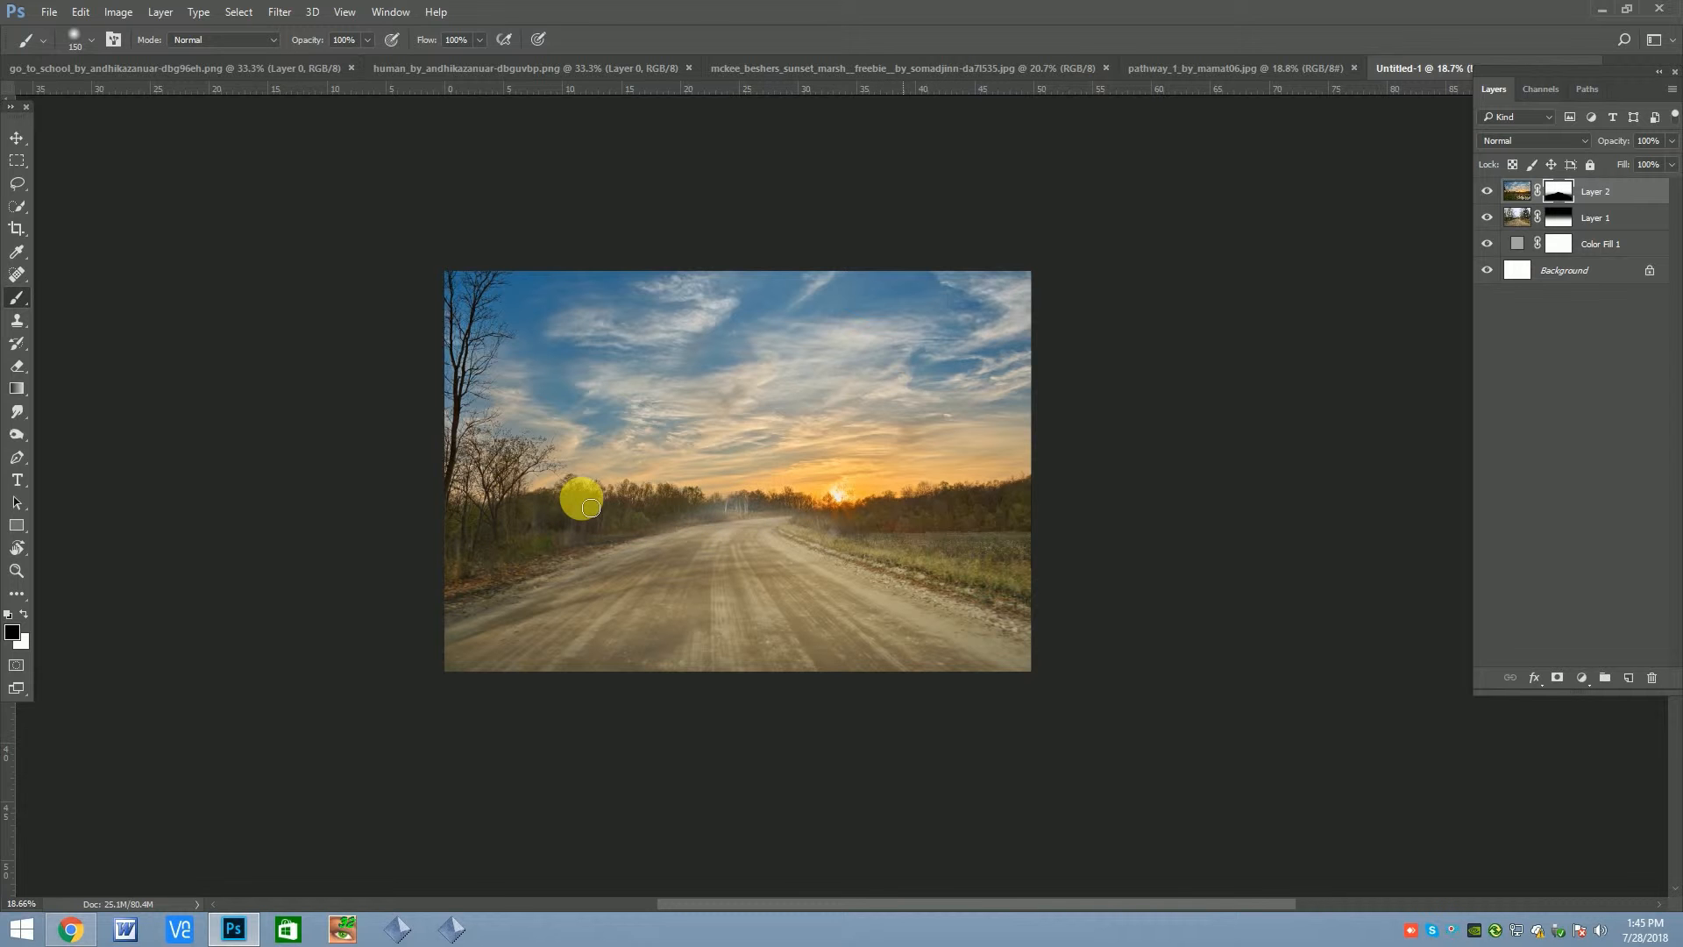
Restore the treeline where the road meets the horizon on the sunset mask, using the Eraser at size 175 and 51% opacity
left_click(16, 366)
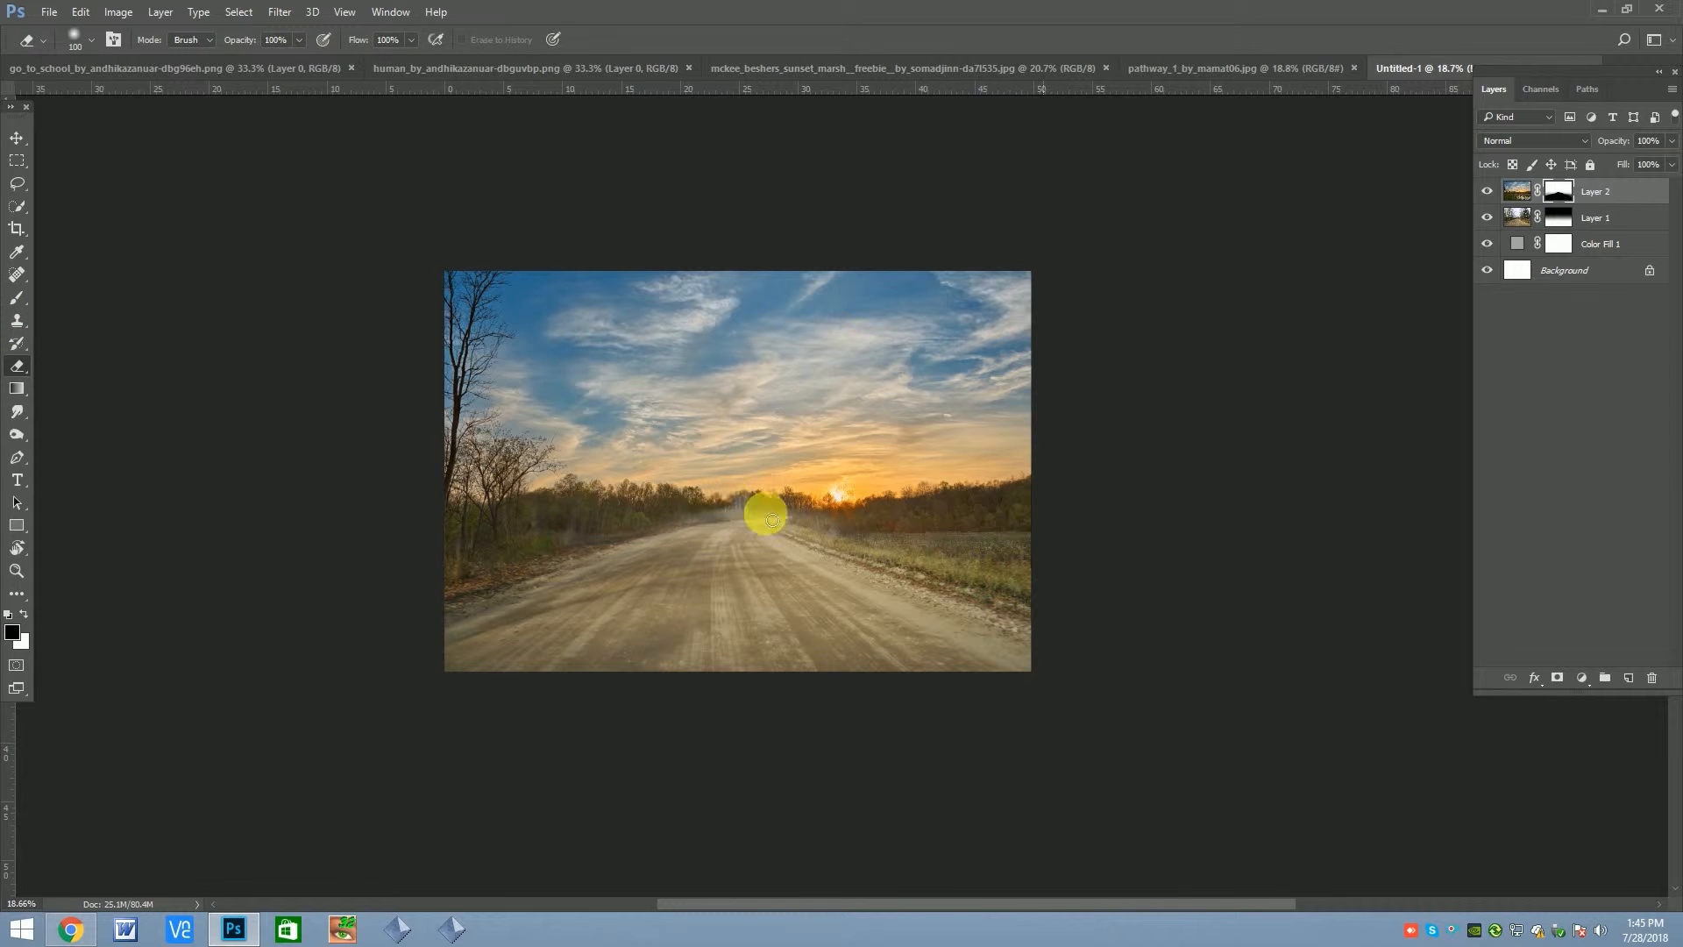
left_click_drag(281, 55, 261, 65)
key("bracketright")
key("bracketright")
mouse_move(760, 506)
left_mouse_down()
mouse_move(550, 542)
mouse_move(614, 532)
mouse_move(510, 575)
mouse_move(797, 506)
mouse_move(737, 517)
mouse_move(843, 508)
mouse_move(865, 516)
mouse_move(819, 531)
mouse_move(890, 570)
mouse_move(1090, 627)
mouse_move(943, 563)
mouse_move(1121, 603)
mouse_move(915, 550)
mouse_move(1169, 587)
mouse_move(1005, 541)
mouse_move(1155, 537)
mouse_move(1021, 519)
mouse_move(953, 535)
mouse_move(1005, 535)
mouse_move(808, 532)
mouse_move(1058, 623)
mouse_move(815, 536)
mouse_move(1062, 508)
mouse_move(216, 493)
mouse_move(803, 514)
mouse_move(665, 512)
mouse_move(742, 502)
mouse_move(438, 605)
mouse_move(534, 542)
mouse_move(612, 533)
mouse_move(645, 498)
mouse_move(492, 543)
mouse_move(752, 498)
mouse_move(698, 498)
mouse_move(449, 585)
mouse_move(618, 542)
mouse_move(464, 537)
mouse_move(742, 505)
left_mouse_up()
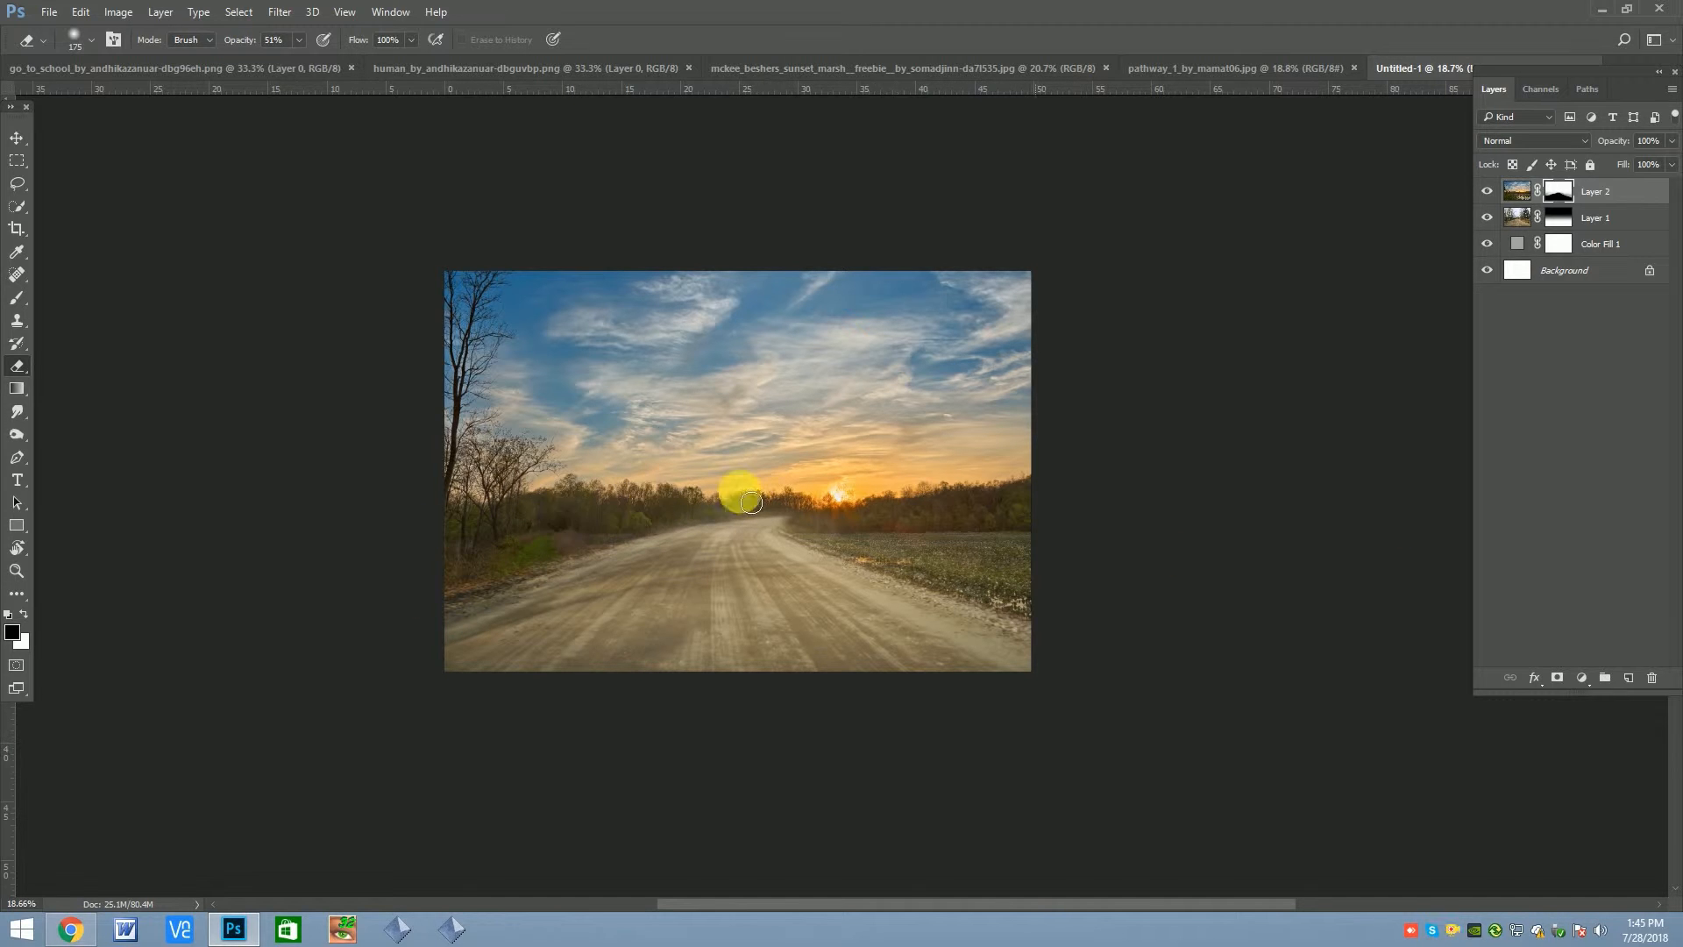
Add a Brightness/Contrast adjustment above the road layer with brightness -36 and contrast -12
scroll(843, 435, "down", 5)
scroll(785, 459, "up", 5)
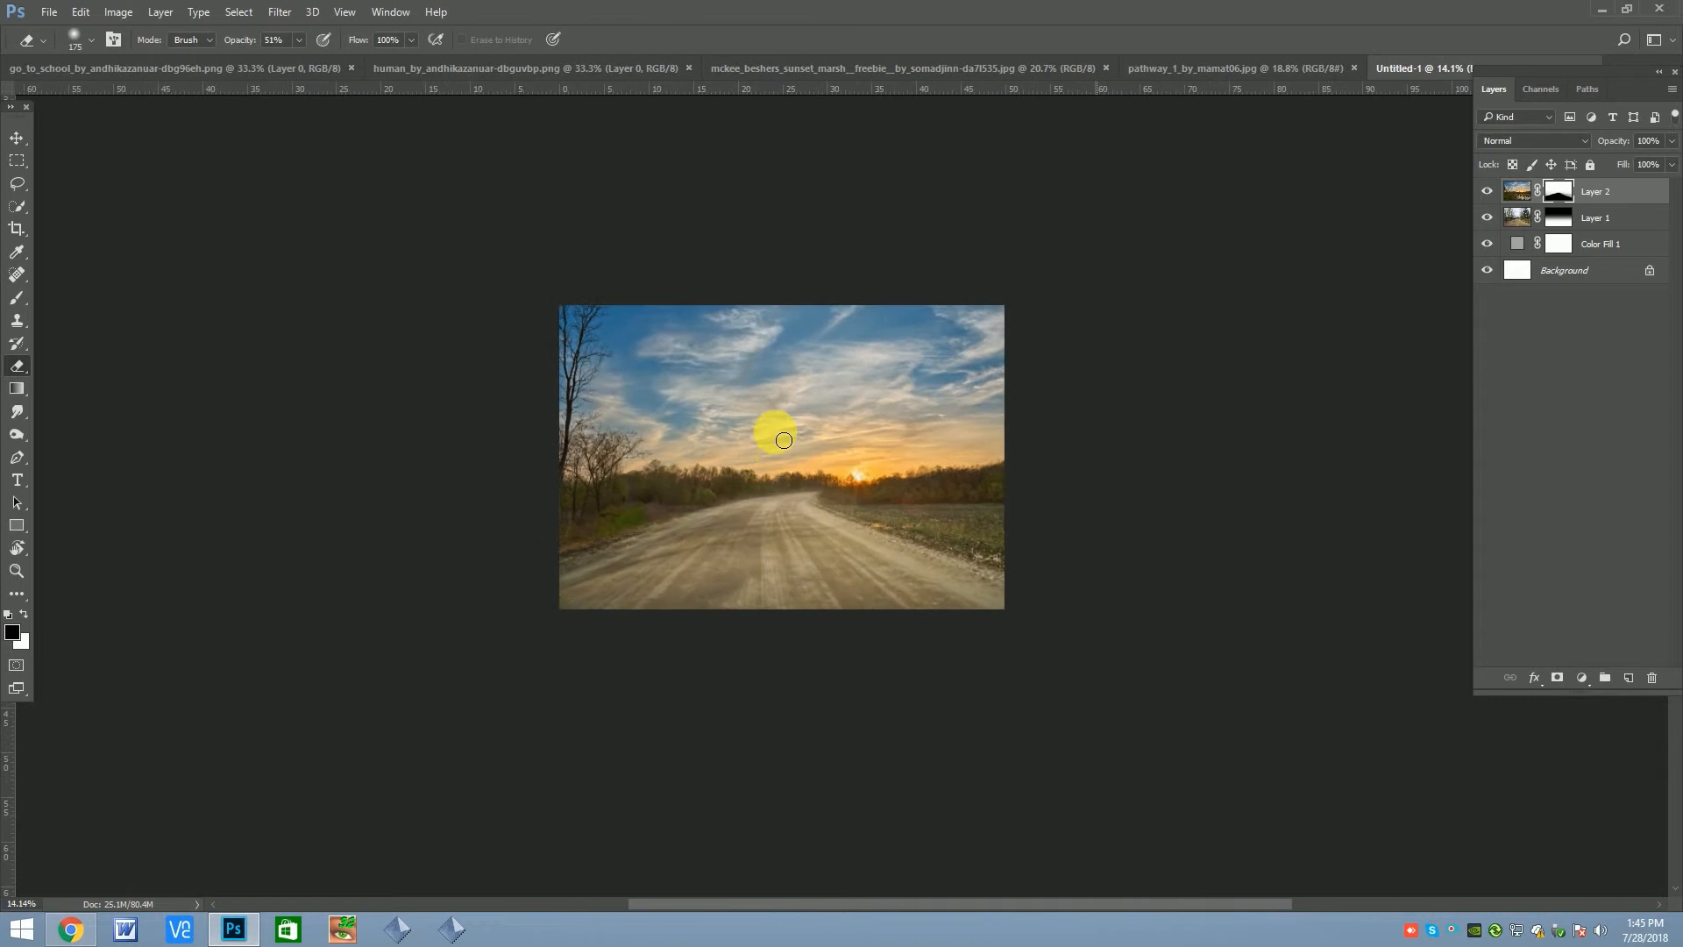
key("v")
scroll(894, 462, "up", 1)
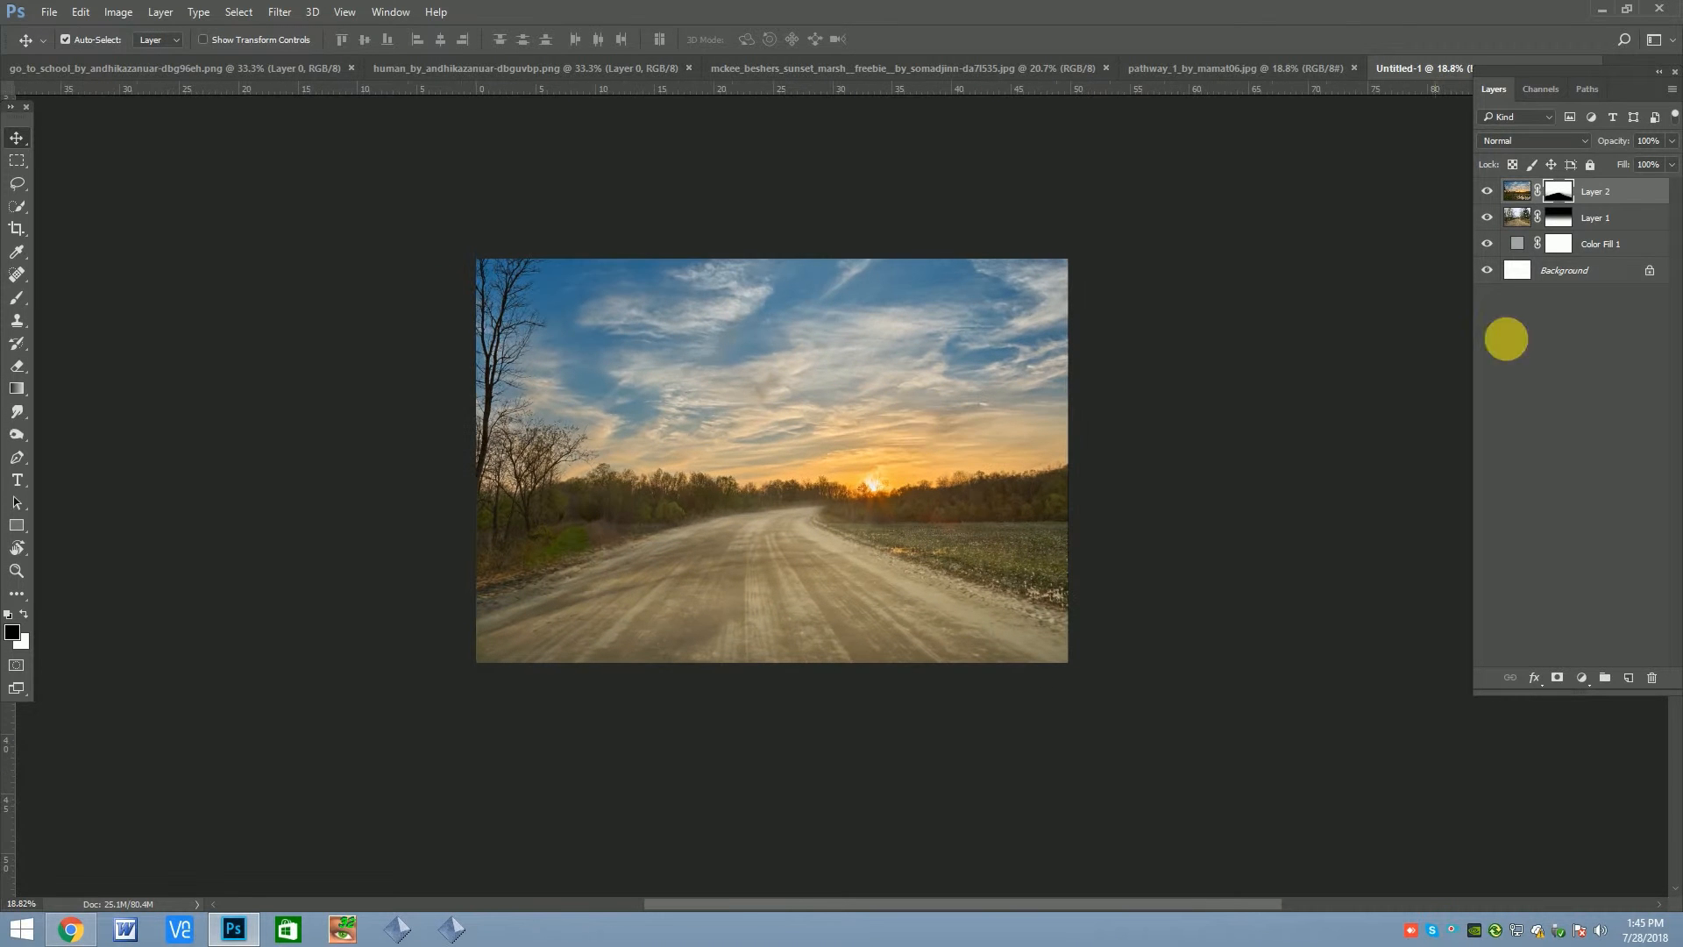
left_click(997, 587)
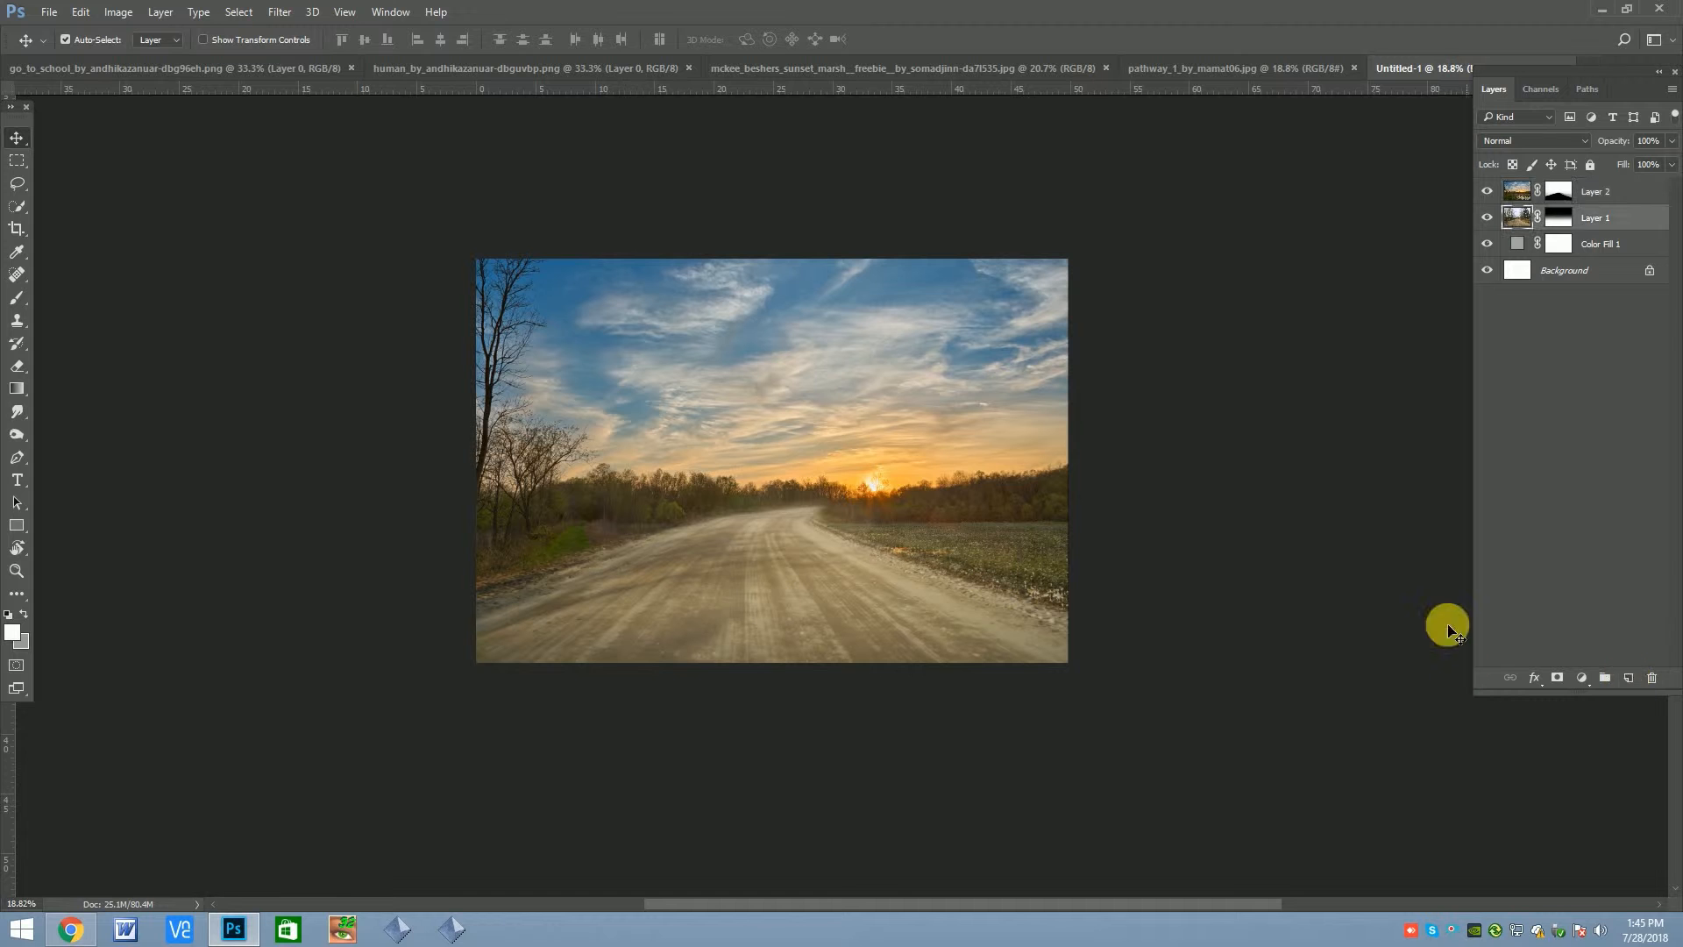
left_click(1583, 678)
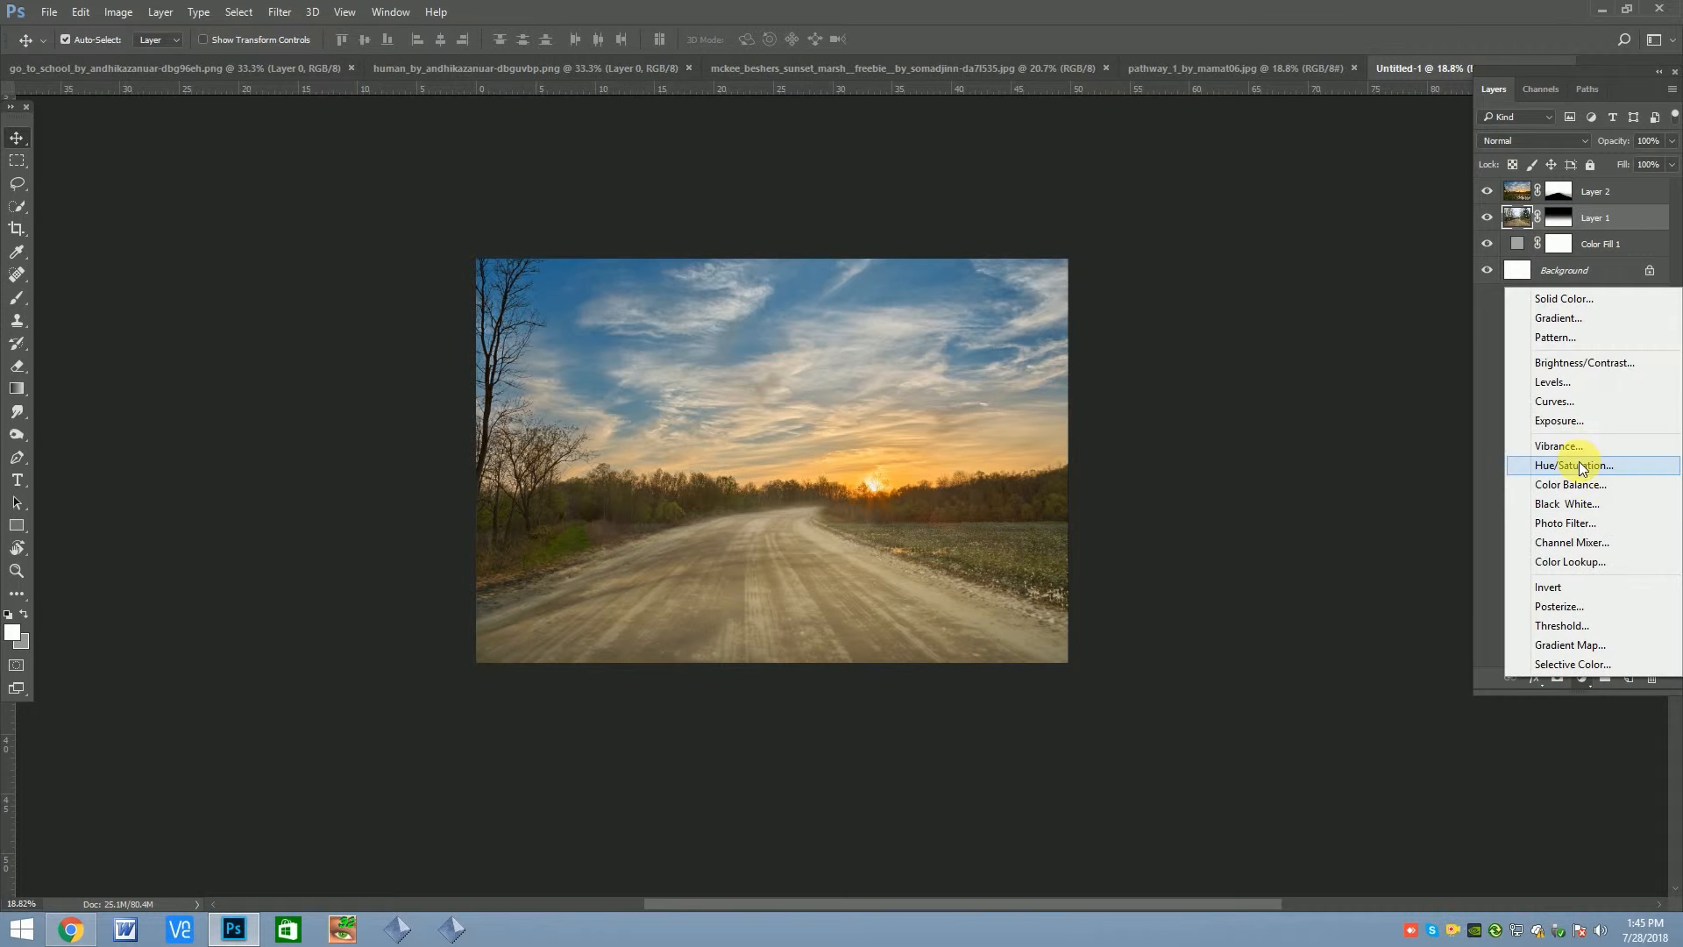
left_click(1580, 363)
mouse_move(1260, 382)
left_mouse_down()
mouse_move(1227, 376)
mouse_move(1238, 405)
mouse_move(1236, 371)
left_mouse_up()
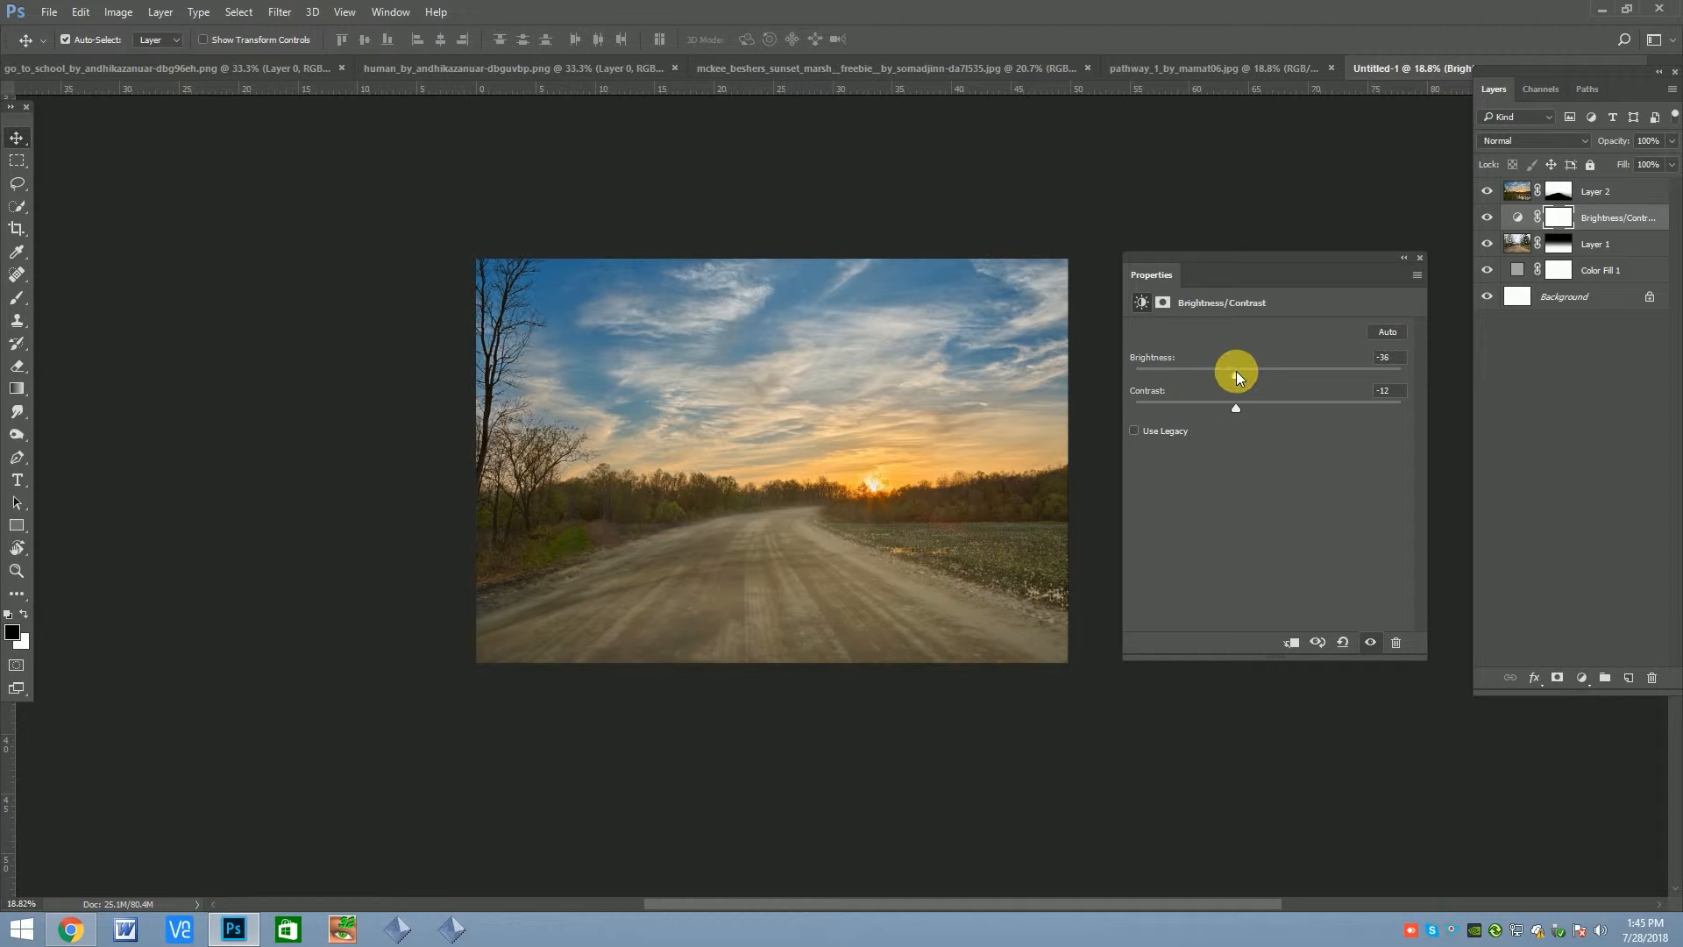
left_click(1421, 257)
left_click(1487, 217)
left_click(1488, 217)
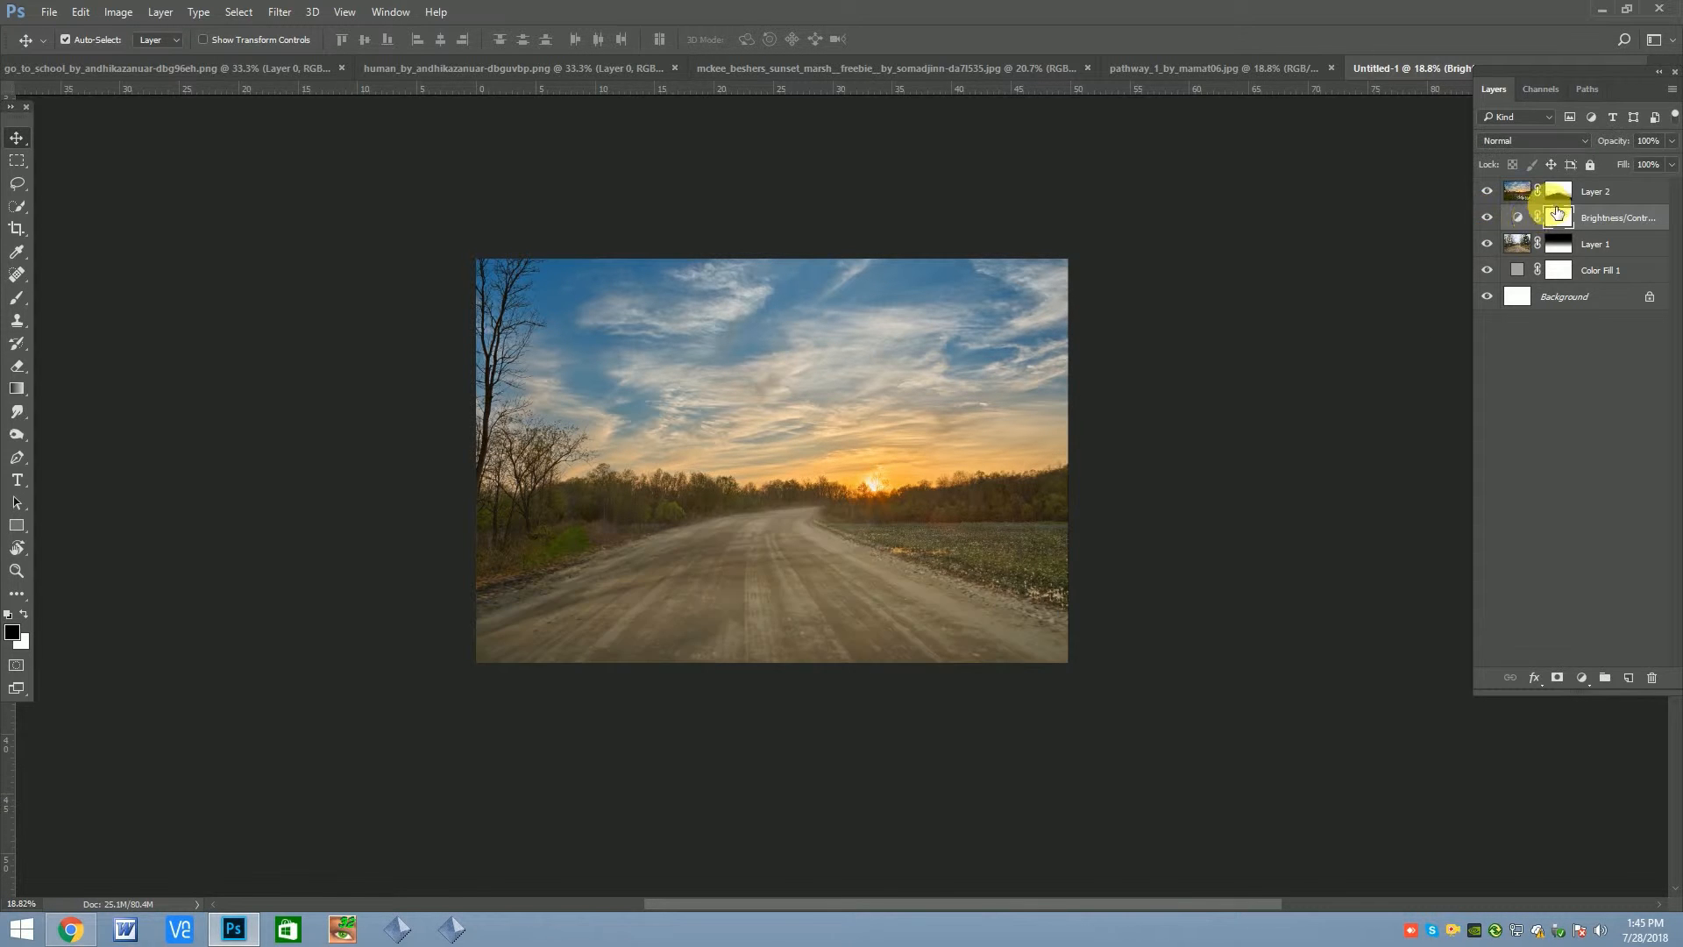
Create a new layer above the sunset layer and set the foreground color to a light orange sampled from the sky near the horizon
left_click(1610, 192)
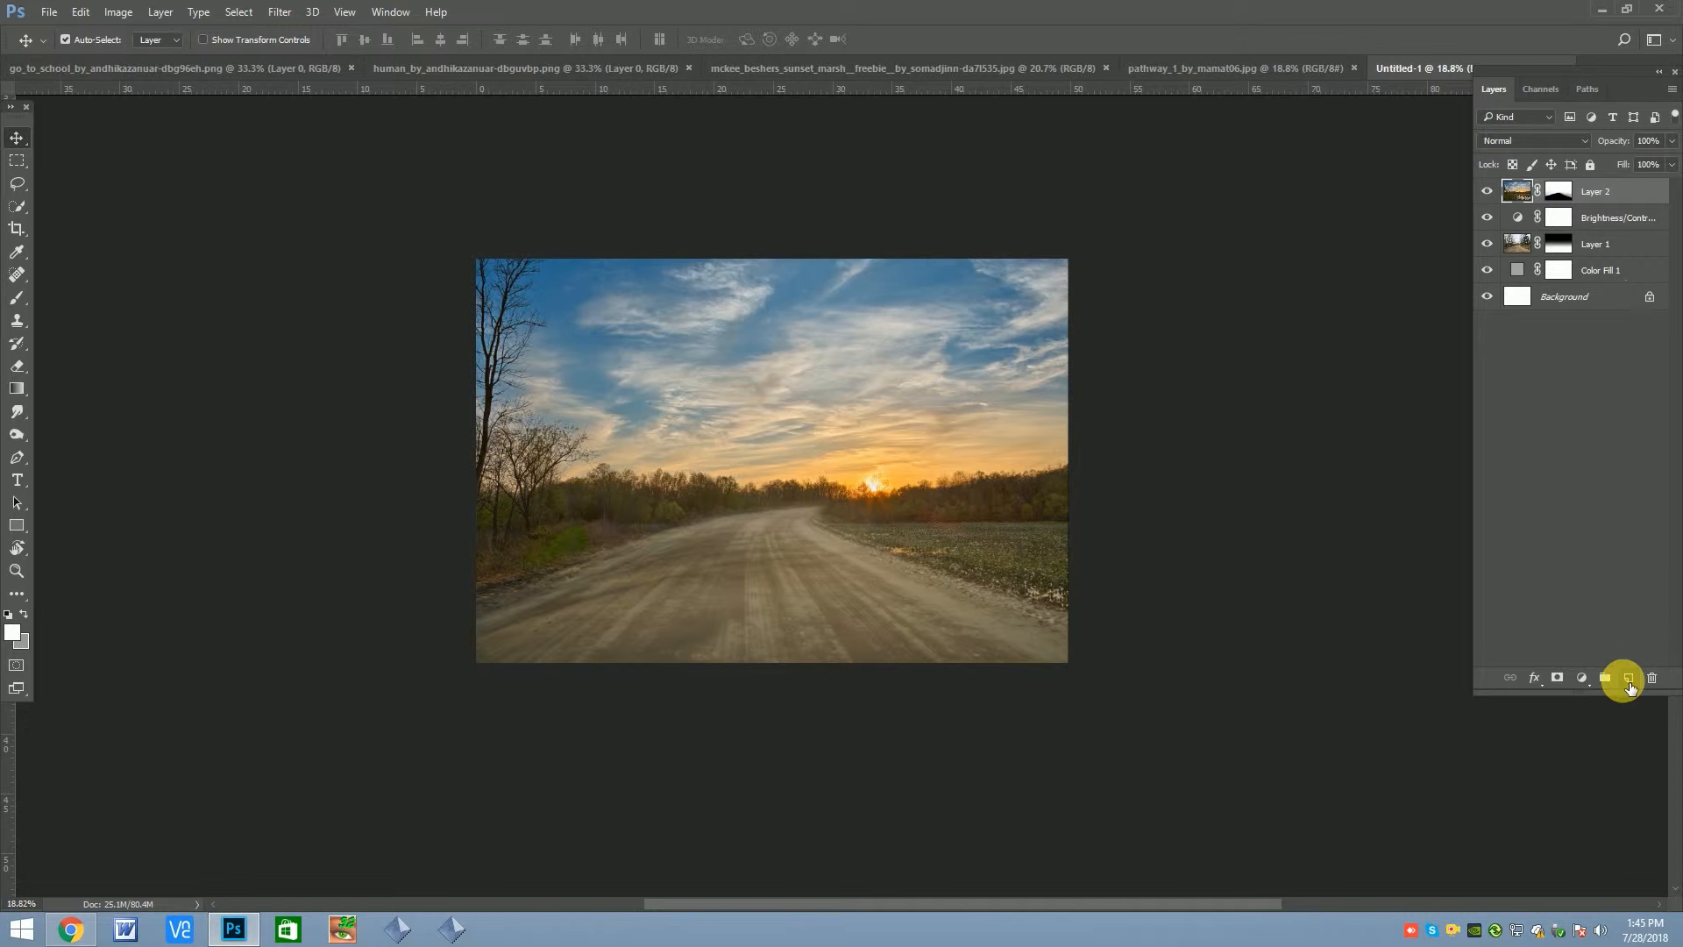
left_click(1628, 679)
left_click(12, 632)
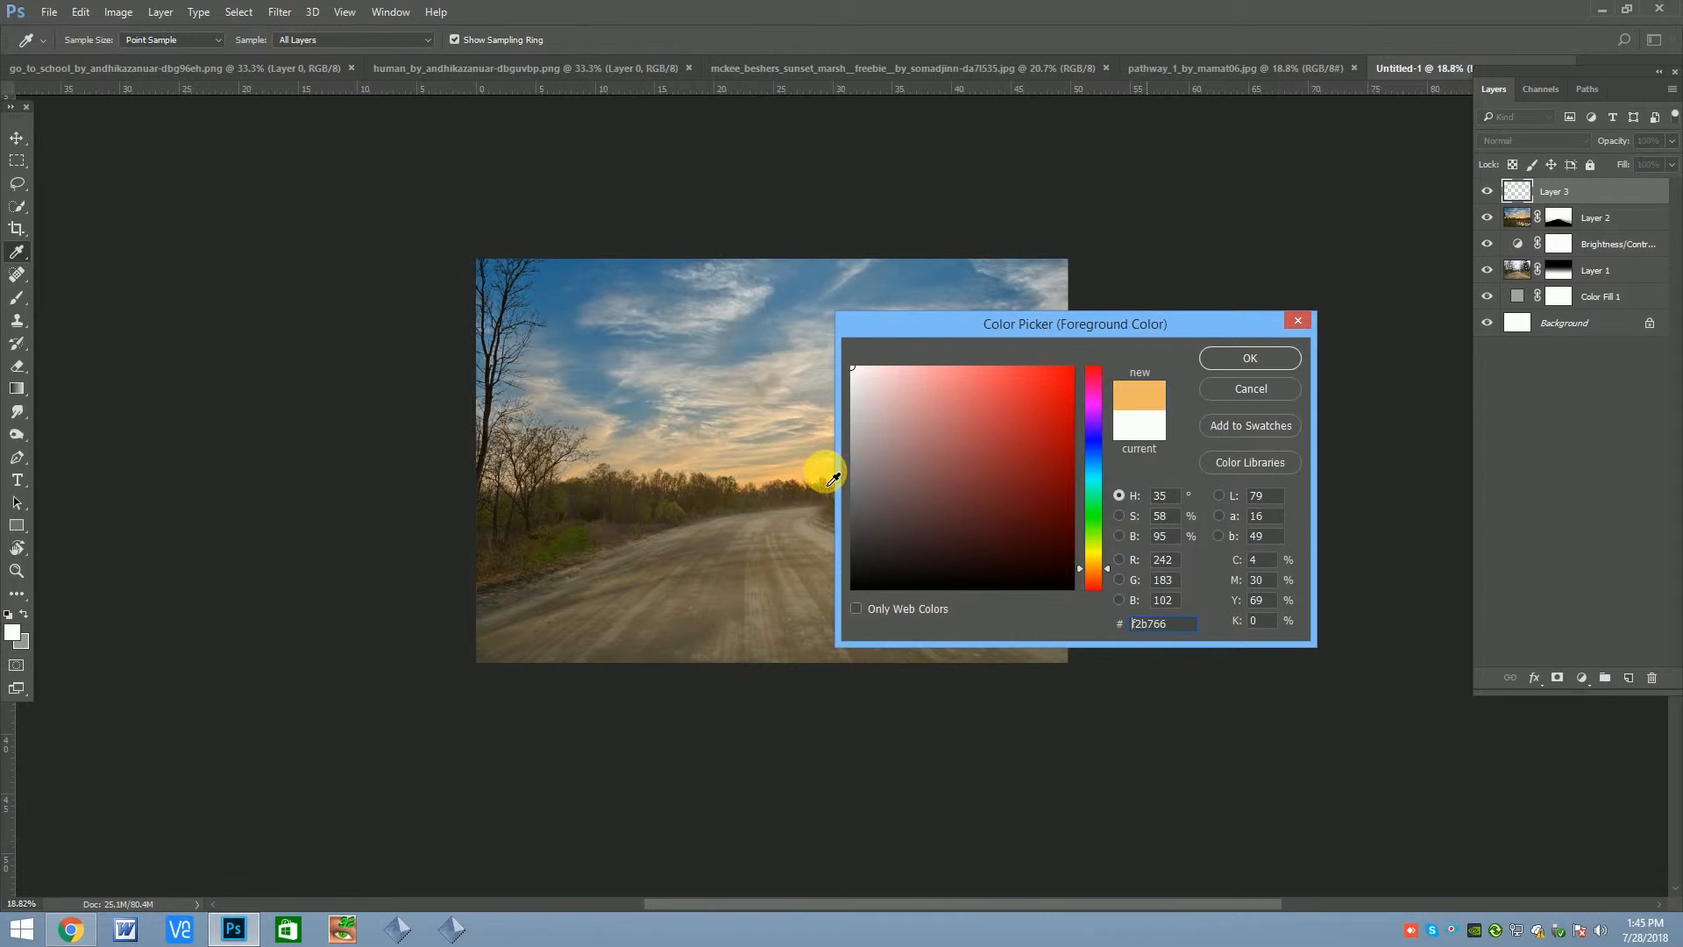
left_click(833, 478)
left_click(1218, 358)
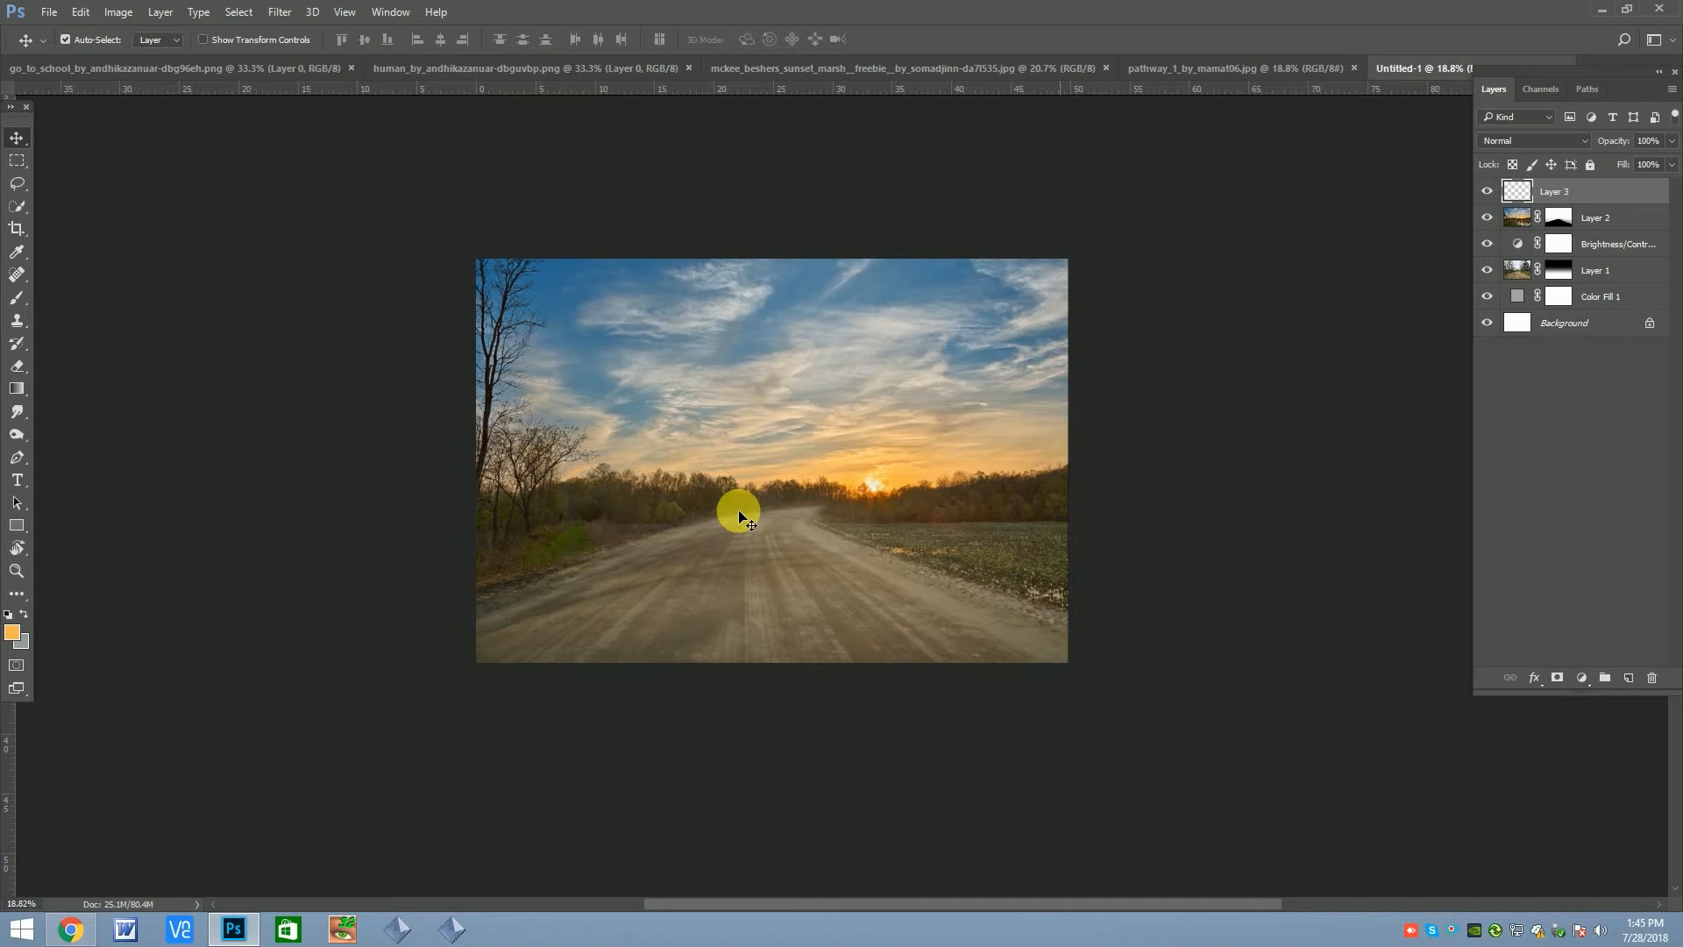
Paint a soft orange glow across the horizon around the sun on the new layer with a 1300 px brush
left_click(17, 298)
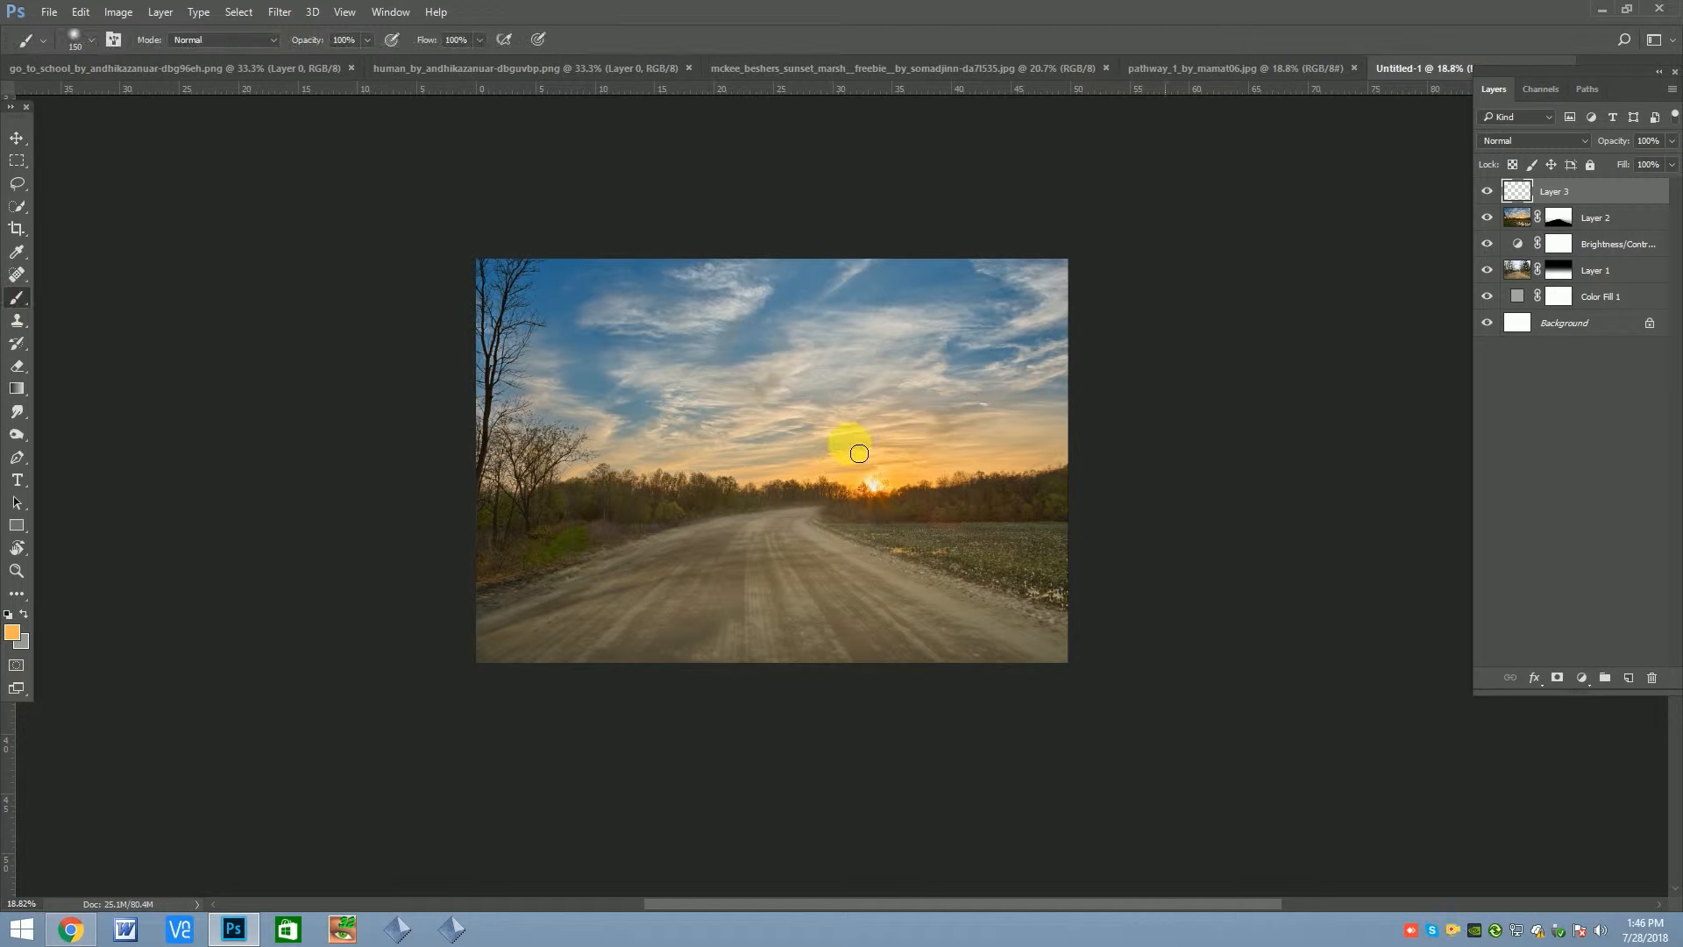
key("bracketright")
key("bracketright")
key("bracketright")
key("bracketright")
key("bracketright")
key("bracketright")
key("bracketright")
key("bracketright")
key("bracketright")
key("bracketright")
key("bracketright")
key("bracketright")
key("bracketright")
left_click_drag(944, 461, 639, 466)
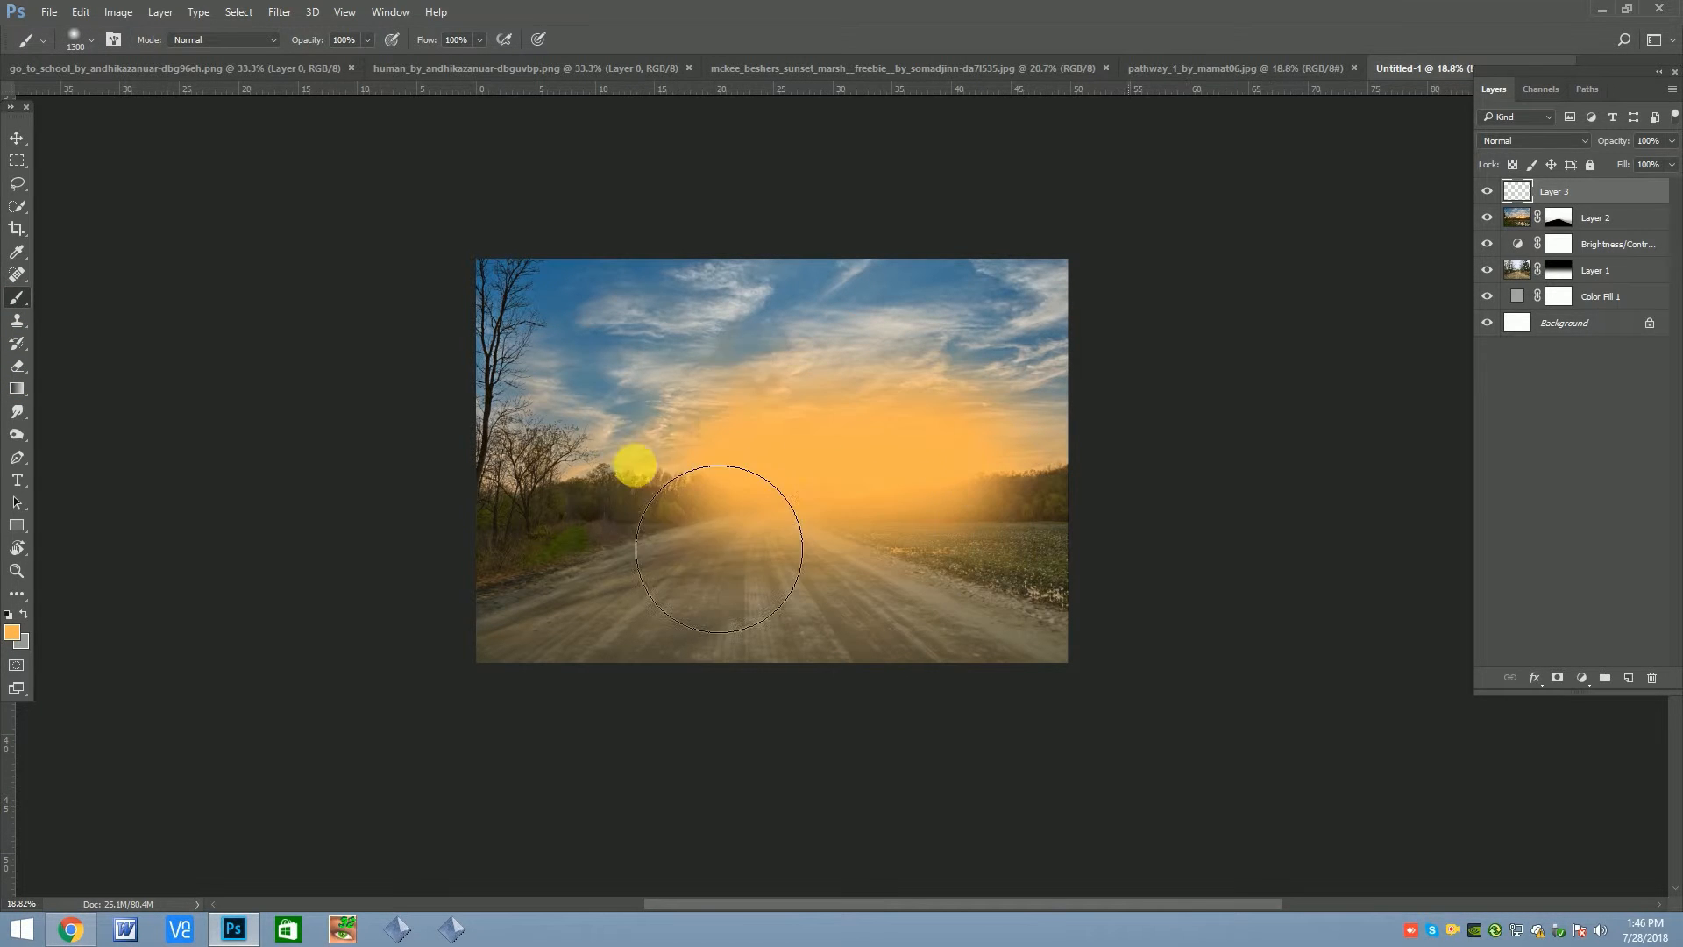
Try different blend modes on the glow layer, from Overlay through Vivid Light to Exclusion
left_click(1541, 146)
left_click(1498, 319)
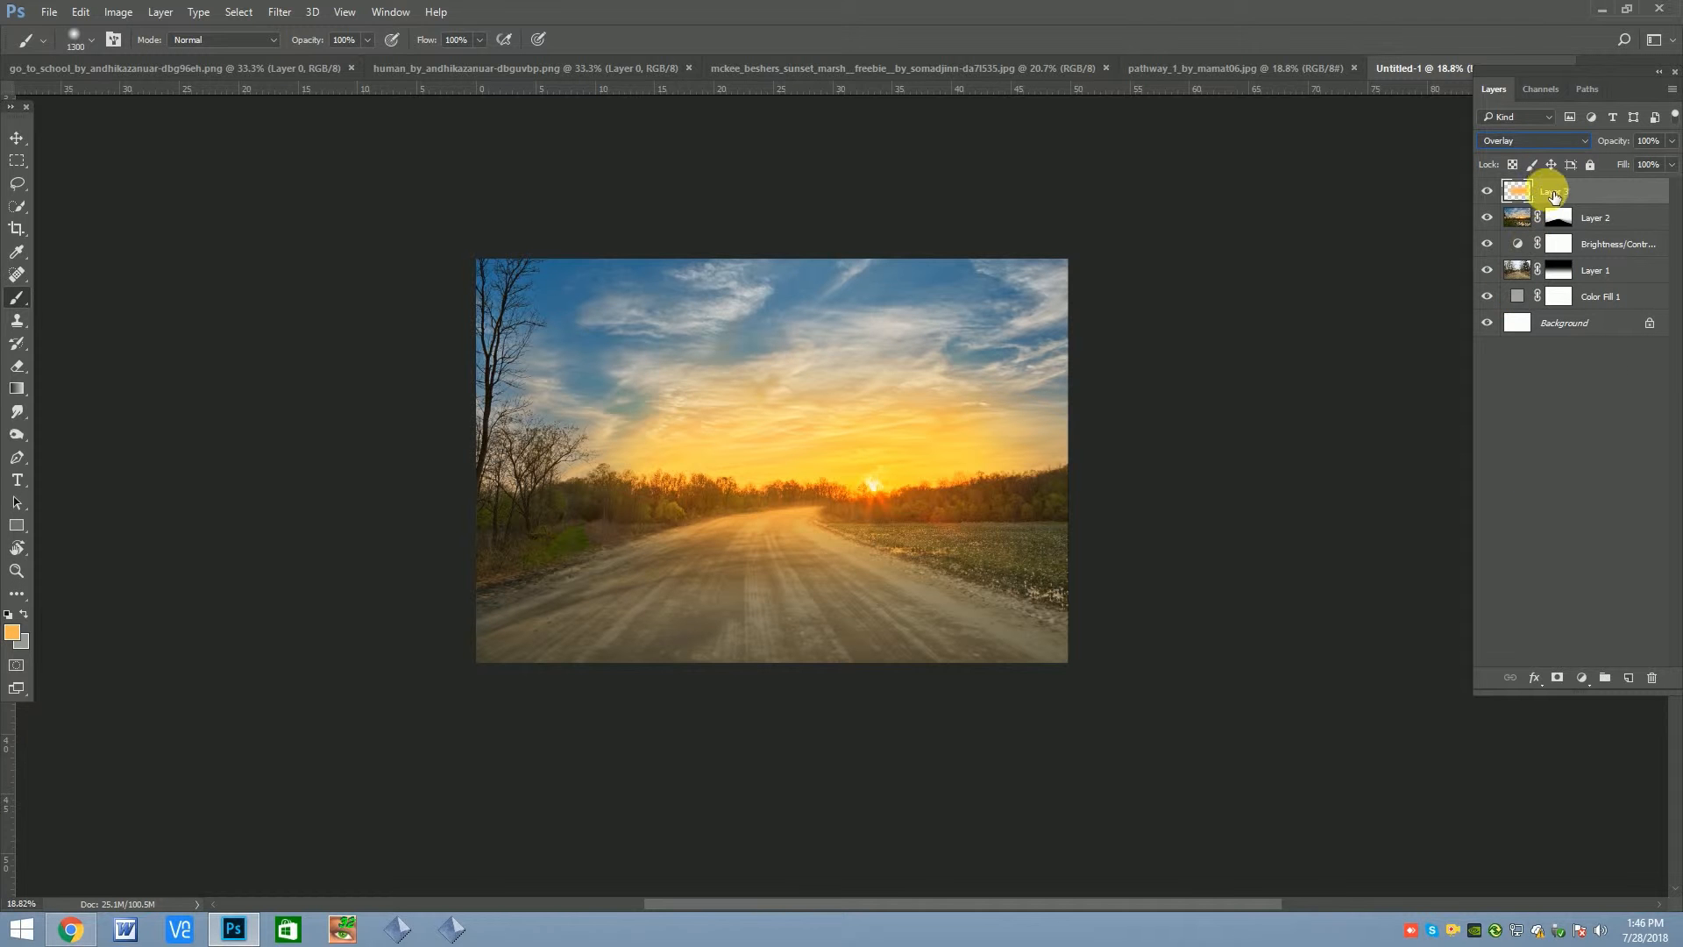
key("Down")
key("Down")
key("Down")
key("Down")
key("Down")
key("Down")
key("Down")
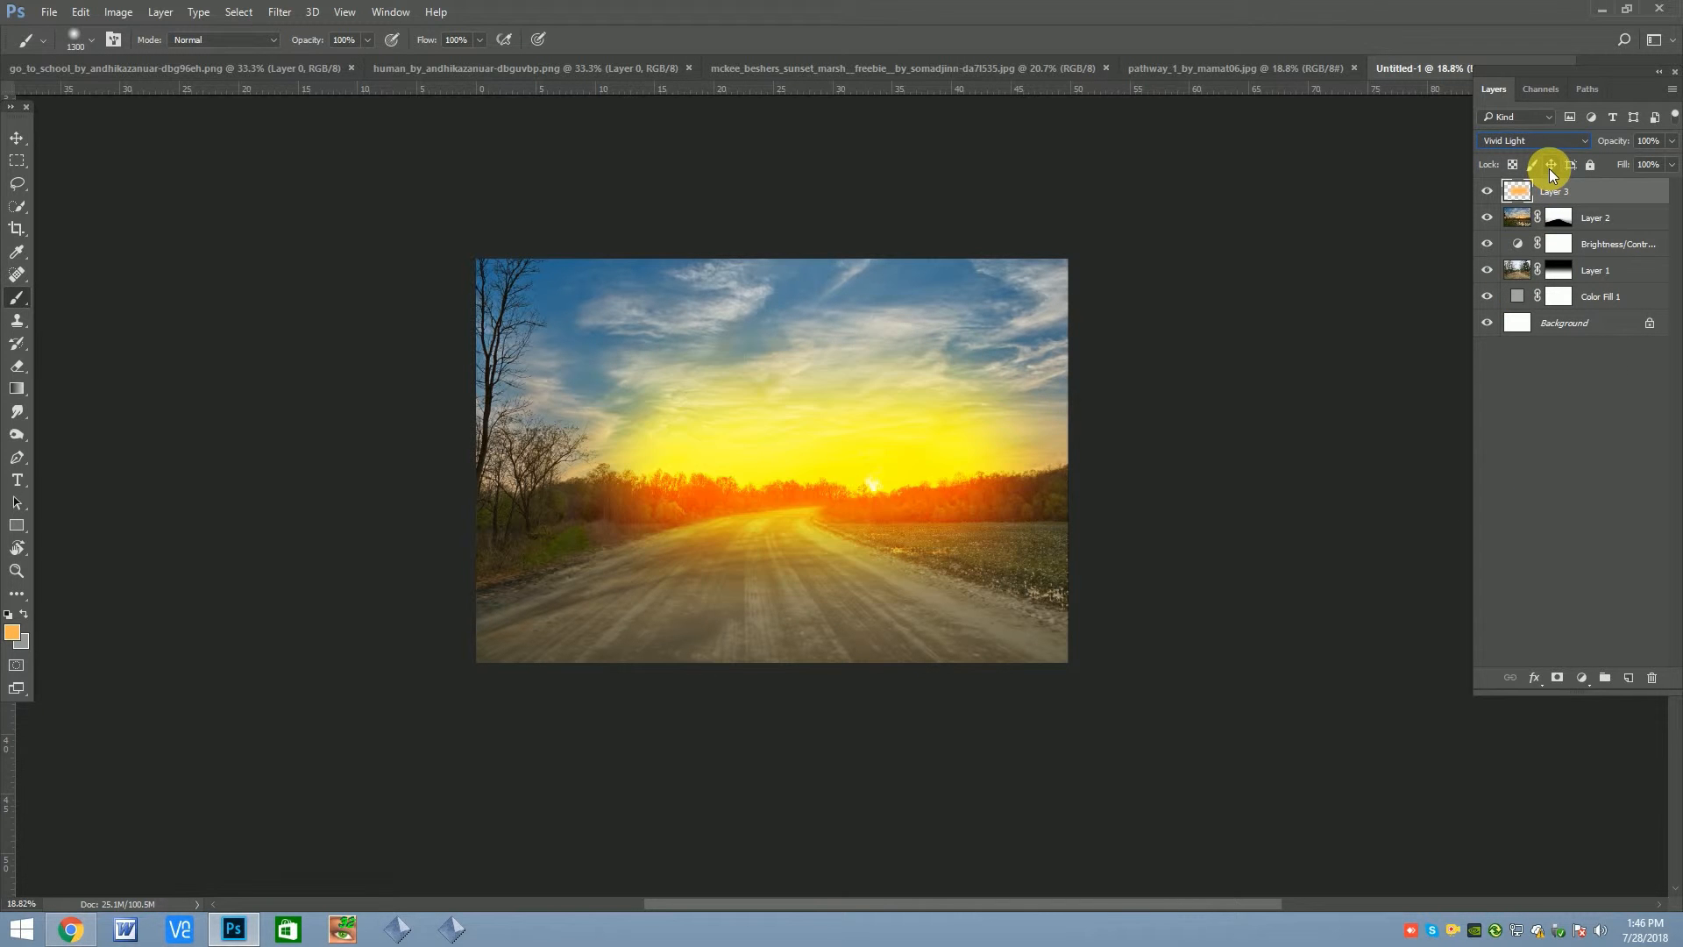
key("Down")
key("Down")
key("Down")
key("Down")
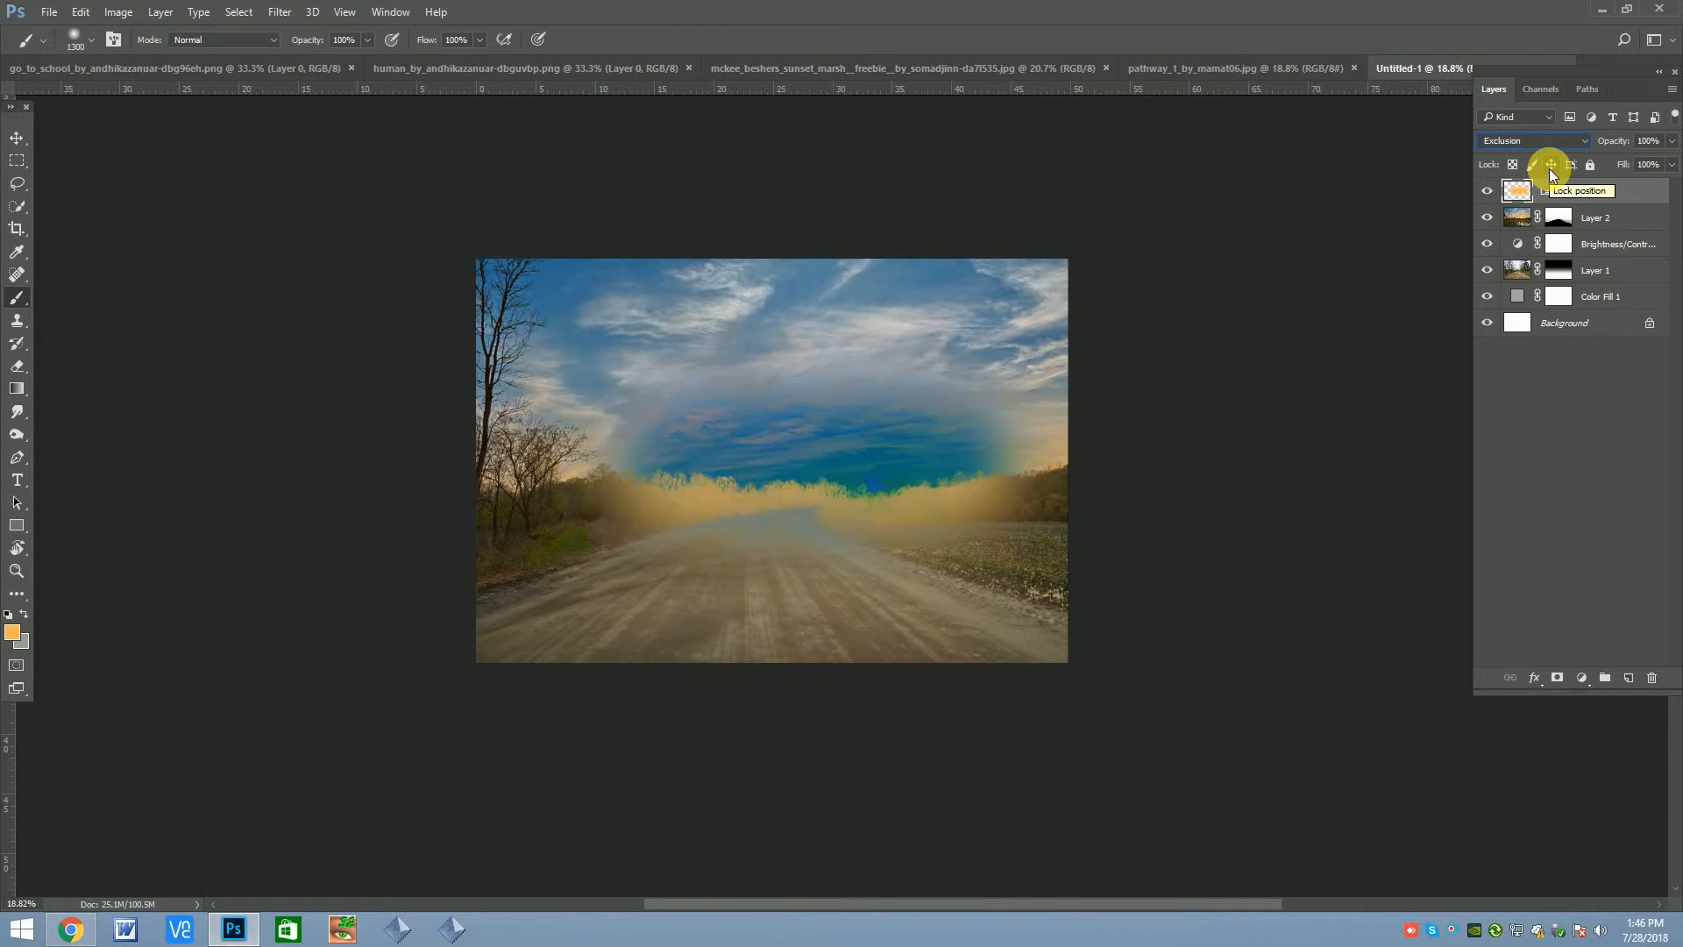
Set the glow layer's blend mode to Screen and its opacity to 54%
left_click(1487, 192)
left_click(1535, 142)
left_click(1534, 210)
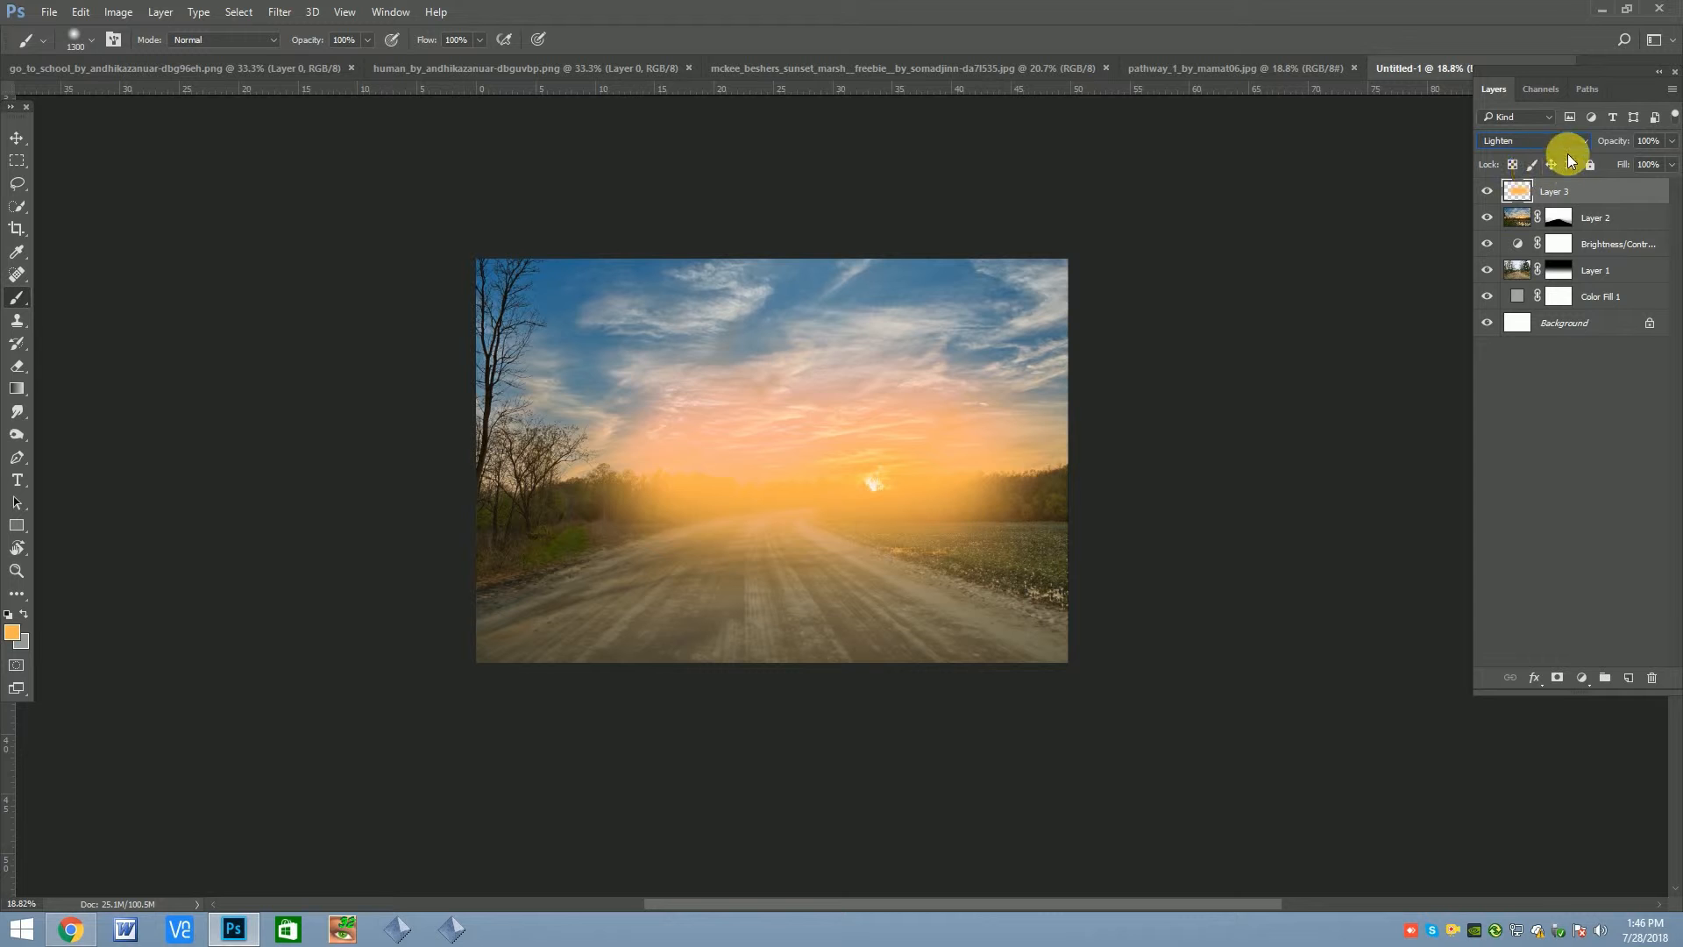
scroll(1545, 146, "down", 1)
left_click(1672, 140)
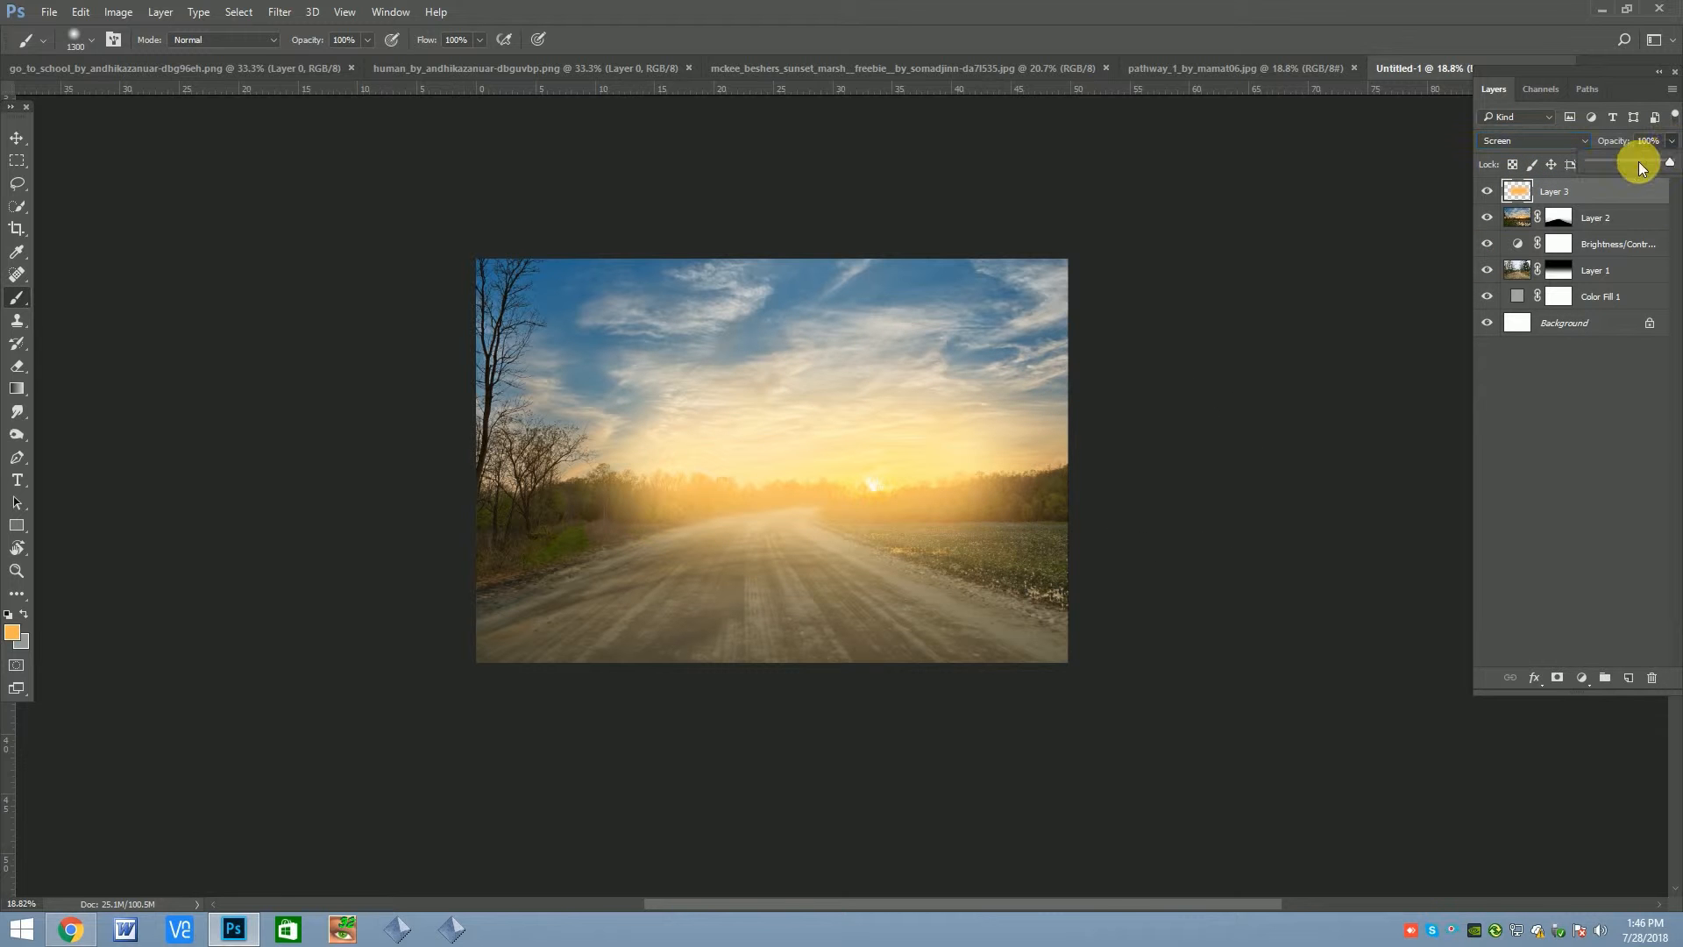
left_click_drag(1648, 163, 1633, 163)
Widen the glow layer to 141.84% so it extends past both sides of the canvas
key("ctrl+t")
left_click_drag(1067, 461, 1188, 451)
left_click_drag(1023, 492, 1035, 487)
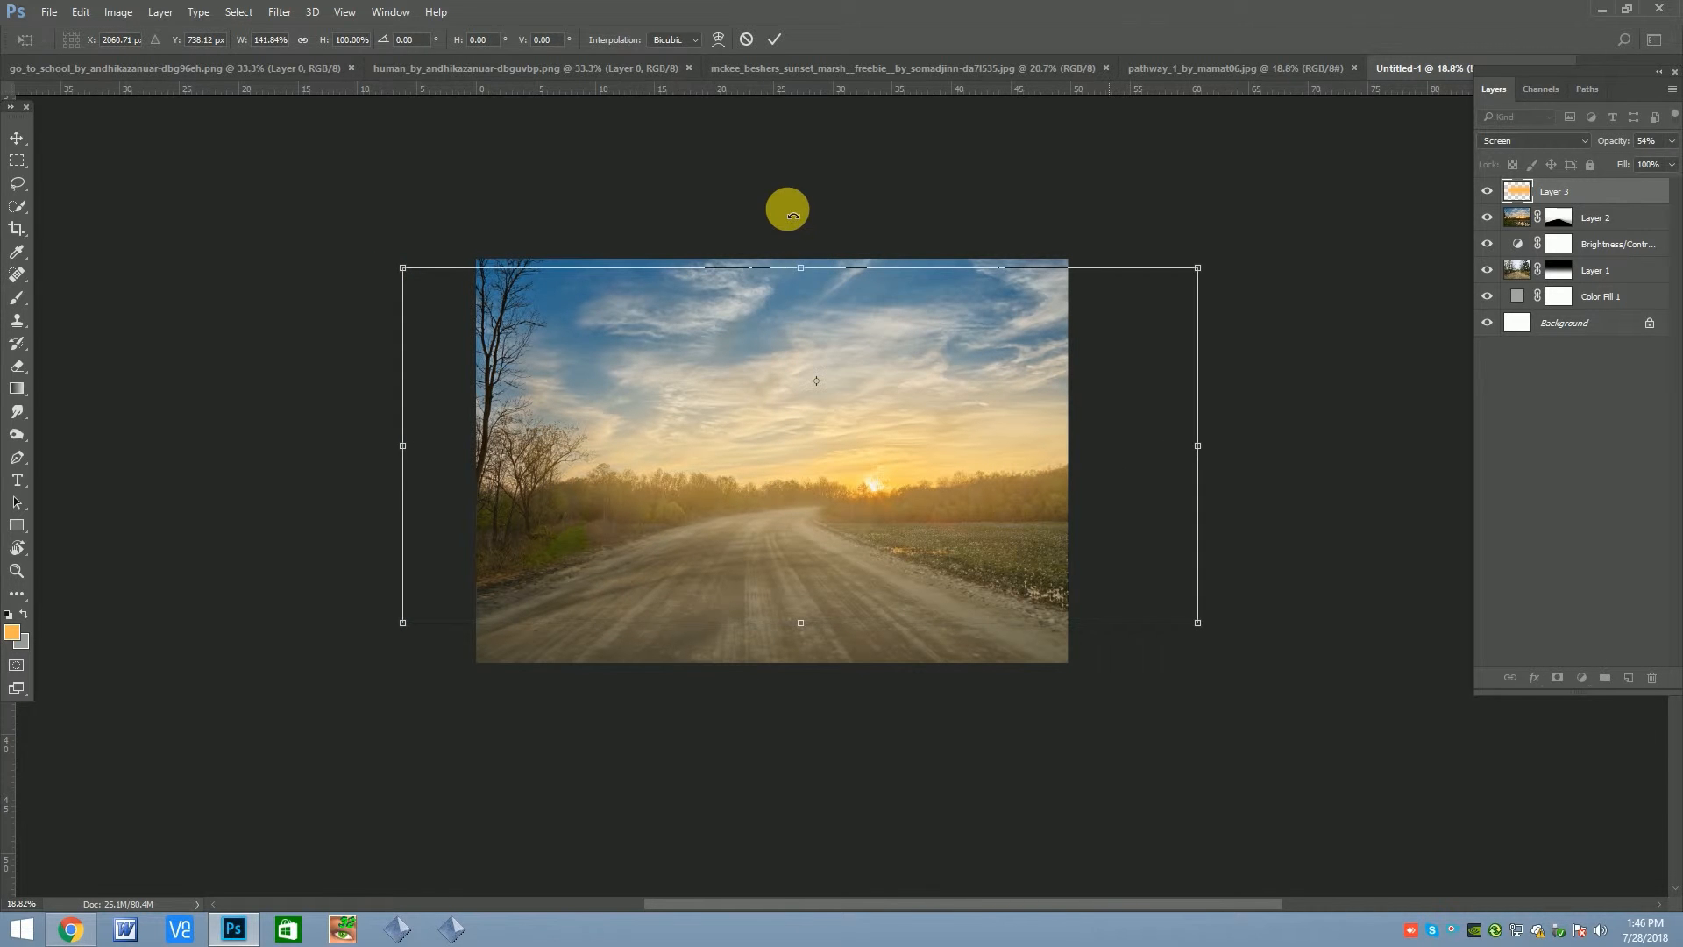
key("Return")
Apply the glow layer's transform and lightly erase parts of the glow with a 1000 px Eraser at 26% opacity
key("b")
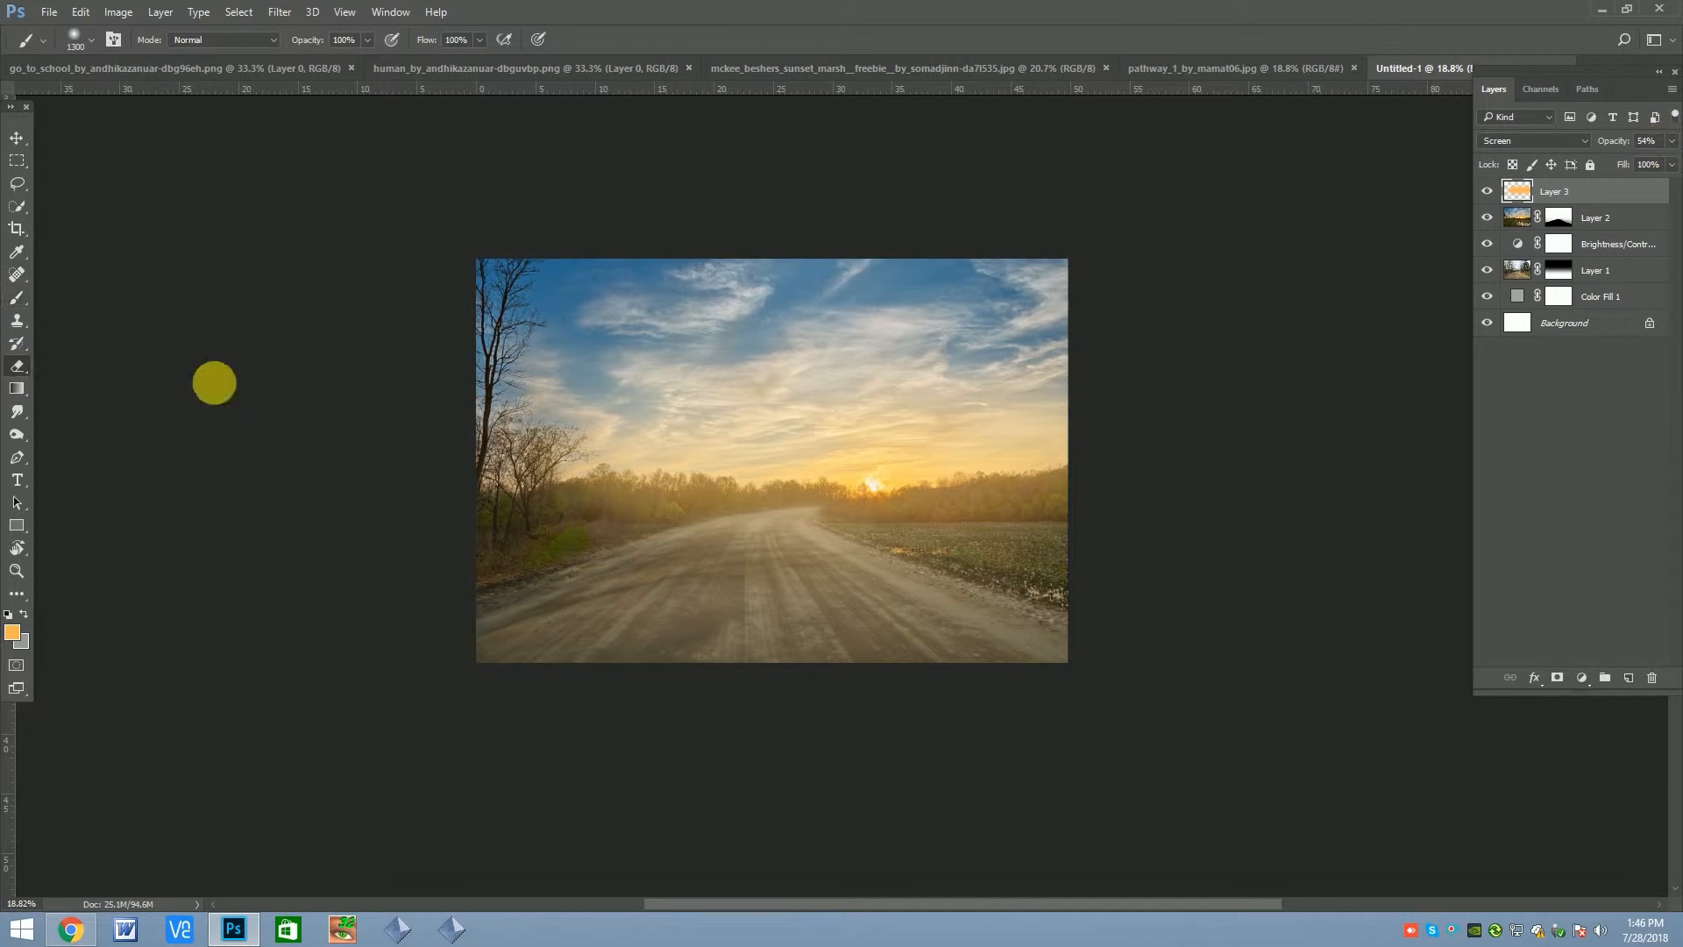
left_click(18, 370)
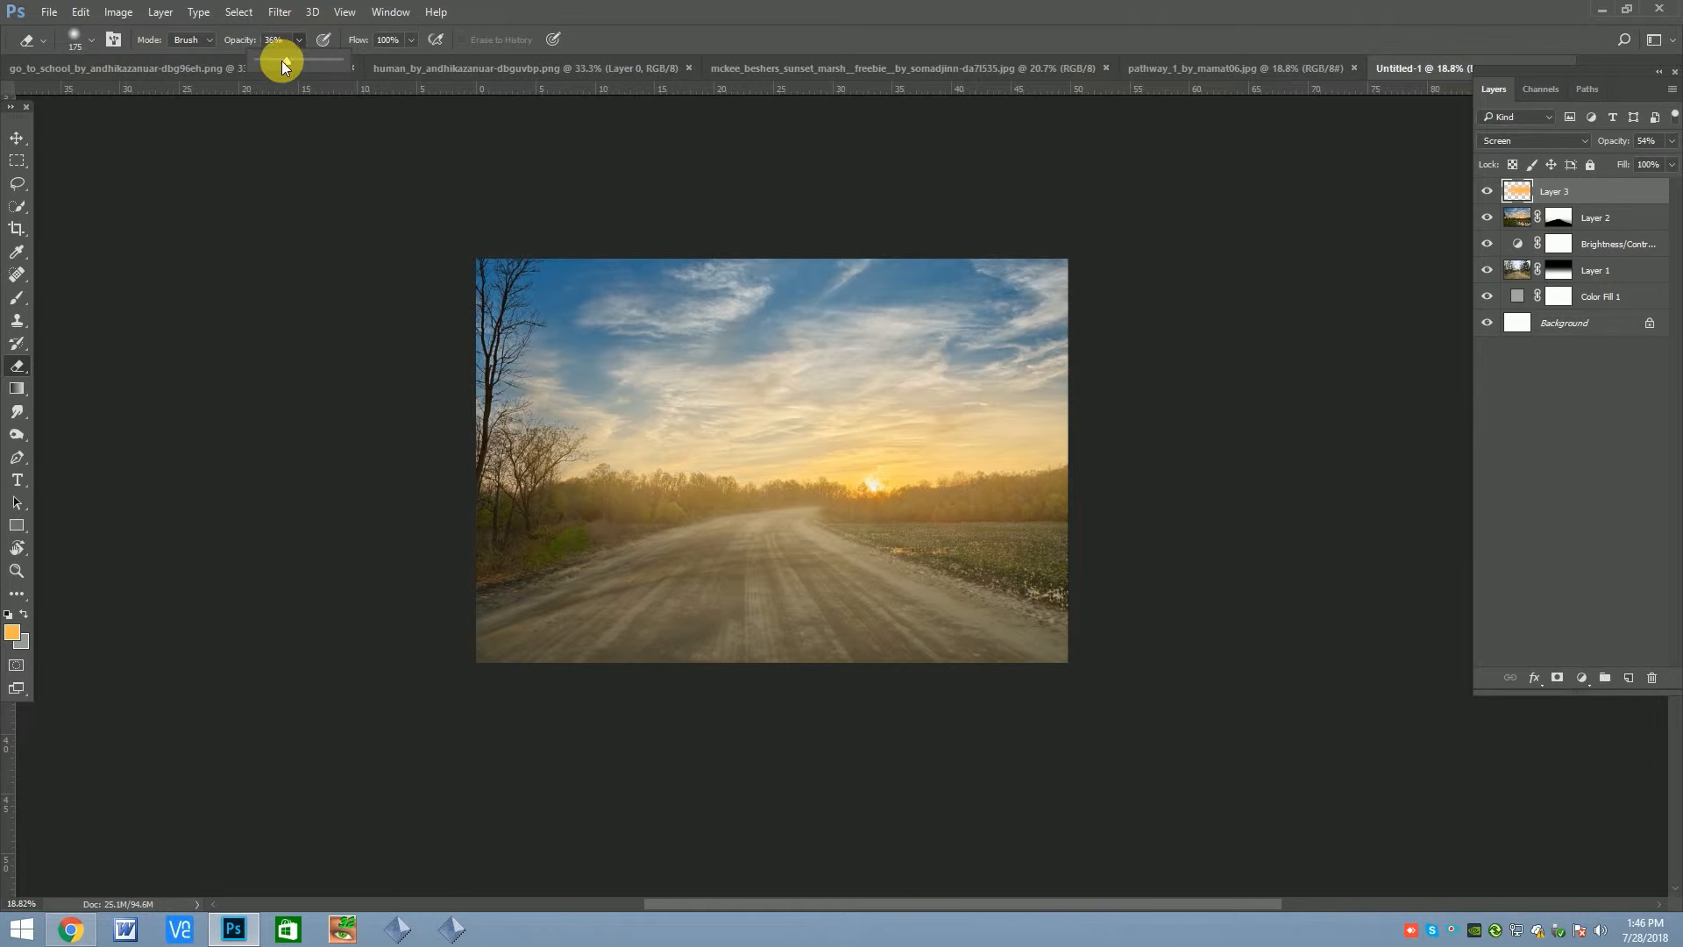
key("bracketright")
key("bracketright")
key("bracketright")
key("bracketright")
key("bracketright")
key("bracketright")
key("bracketright")
key("bracketright")
key("bracketright")
key("bracketright")
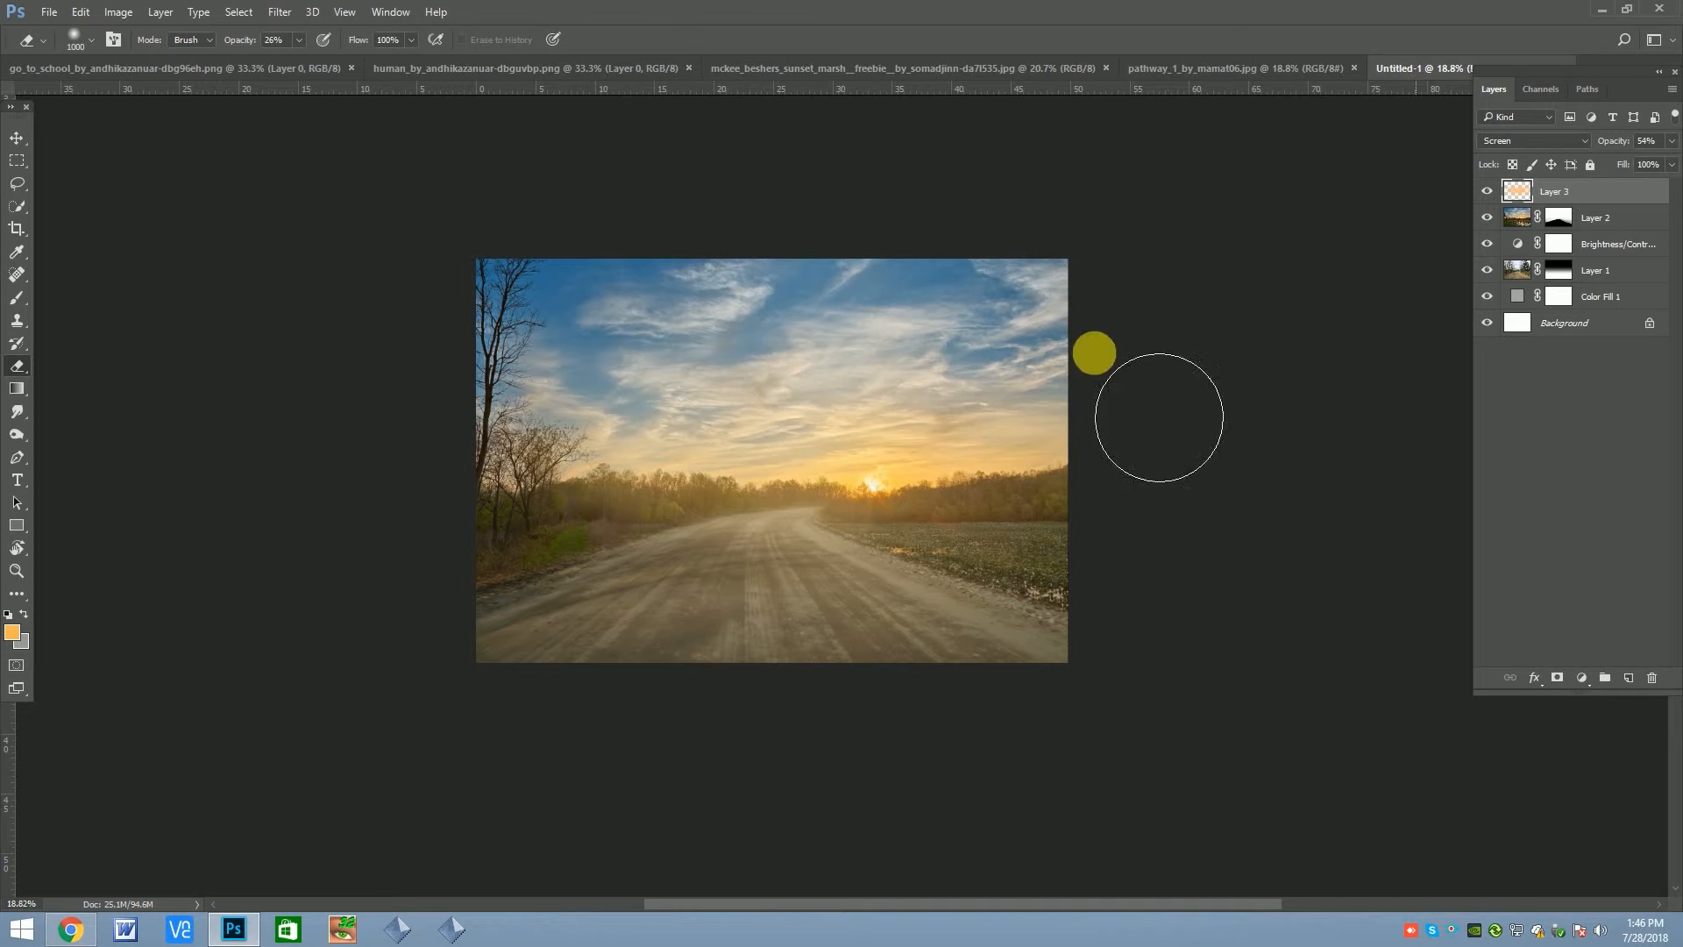
Duplicate the glow layer and erase most of the copy with a 1000 px Eraser at 100% opacity
key("ctrl+j")
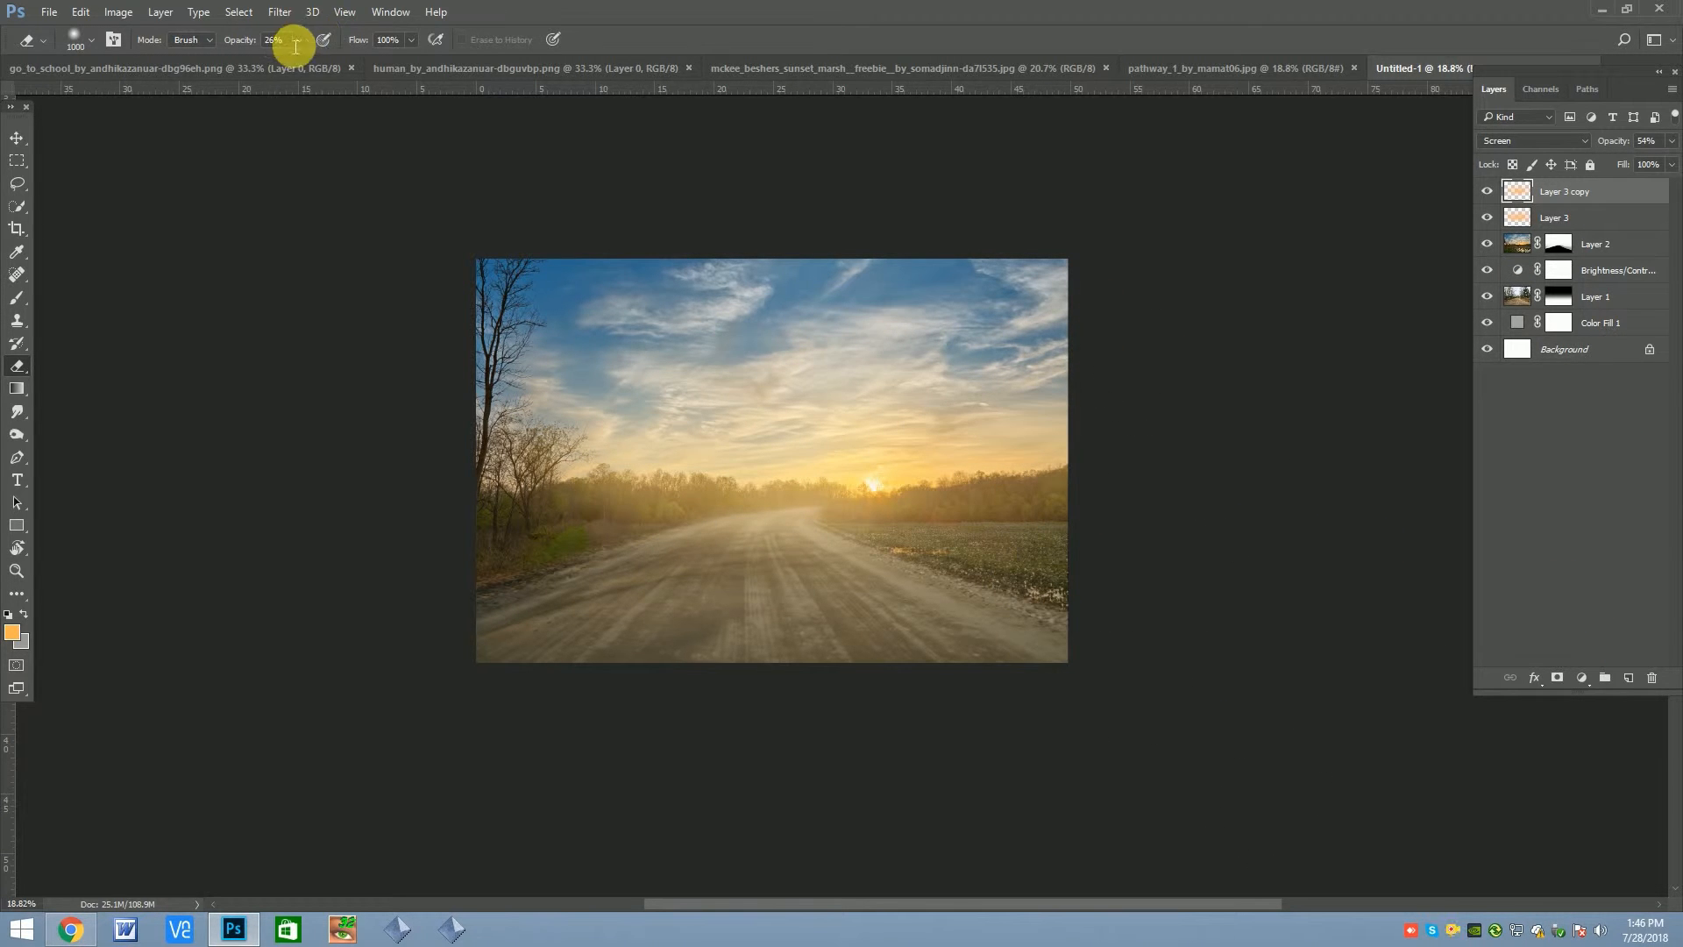
left_click_drag(310, 62, 468, 115)
left_click_drag(796, 439, 667, 458)
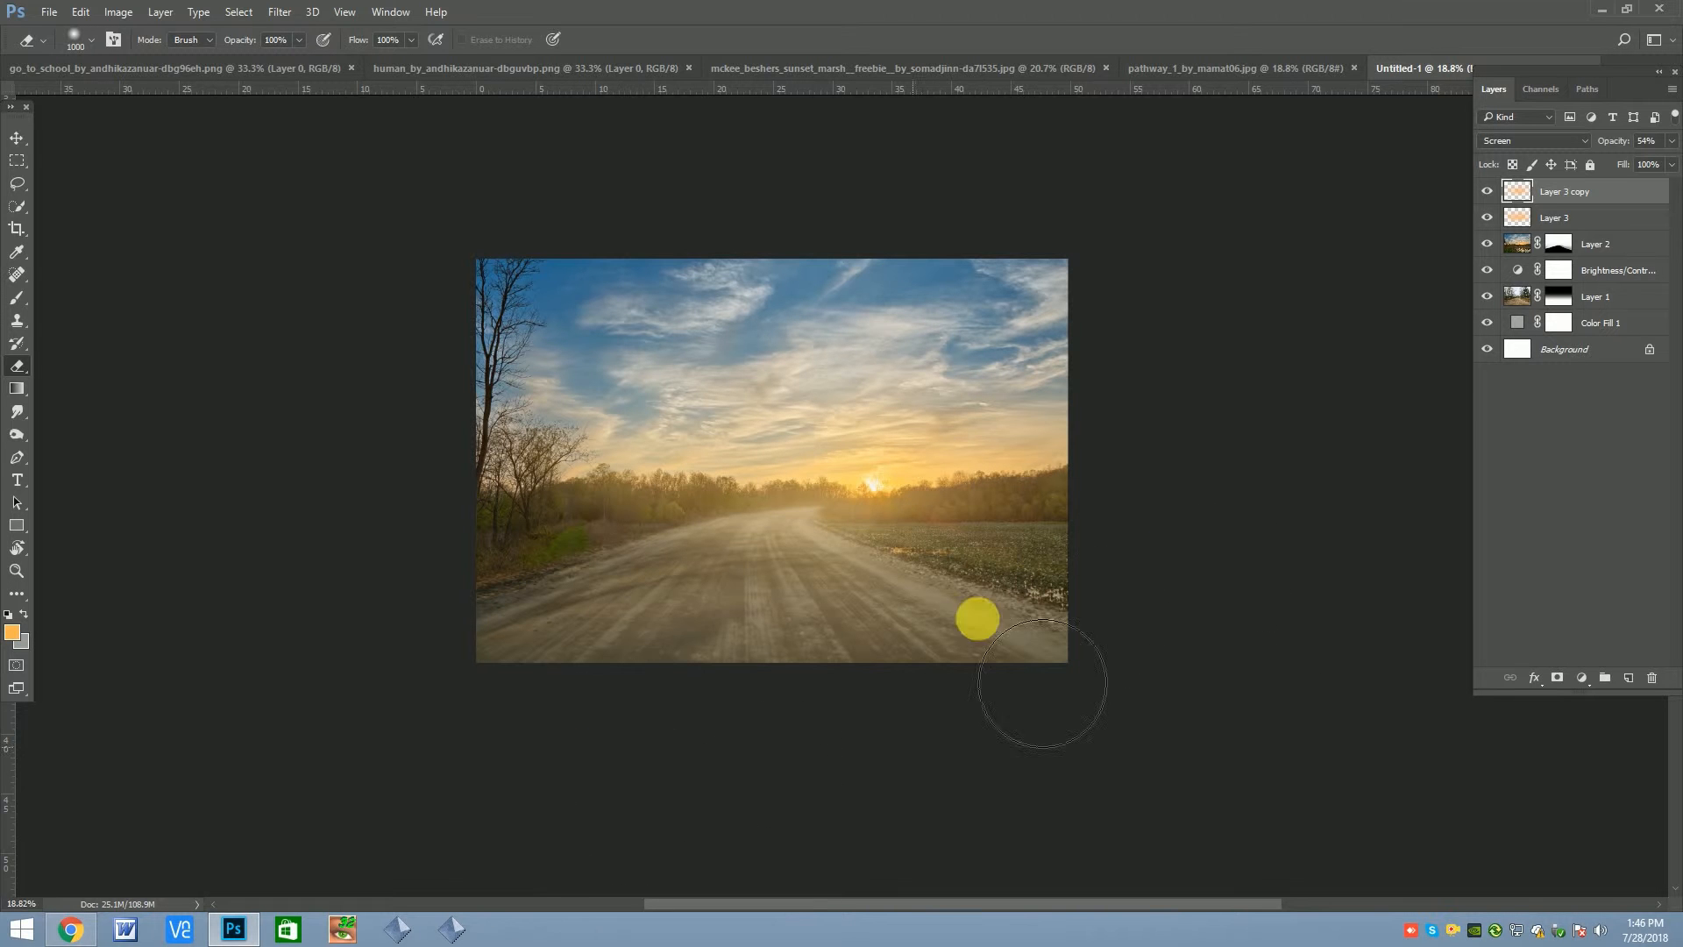
scroll(1096, 529, "up", 1)
left_click(662, 355)
left_click(1489, 194)
left_click(1490, 195)
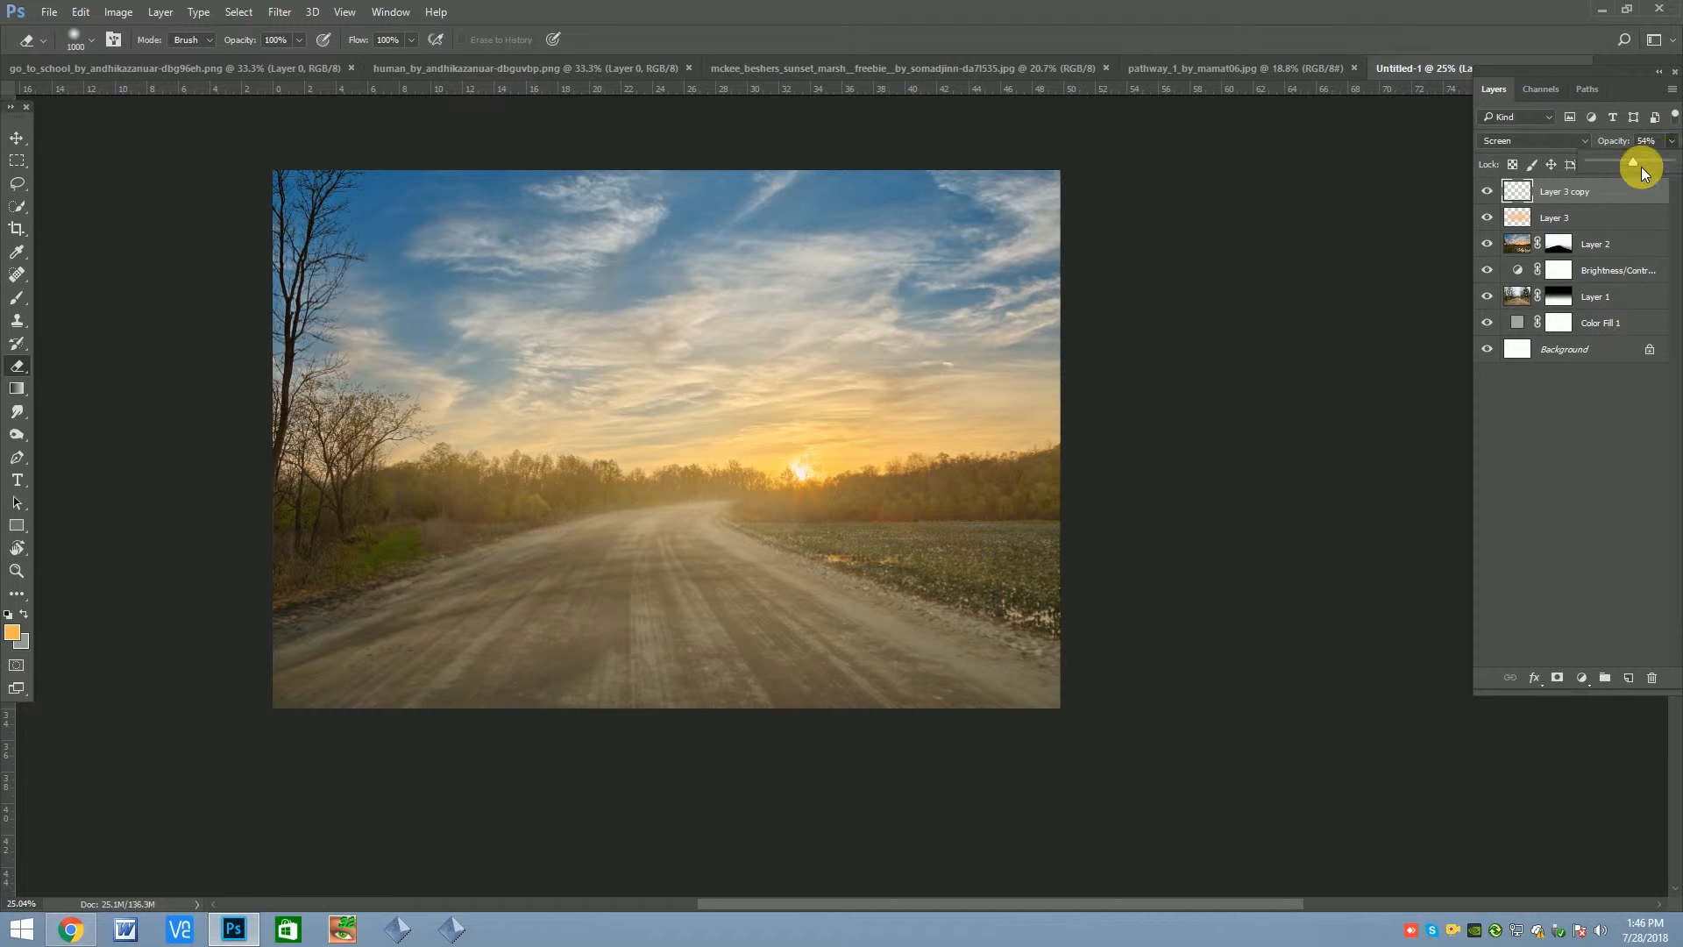
Merge the glow layer and its copy into a single layer
left_click(1568, 215)
right_click(1563, 217)
left_click(1594, 194)
left_click(1588, 194, "ctrl")
right_click(1578, 195)
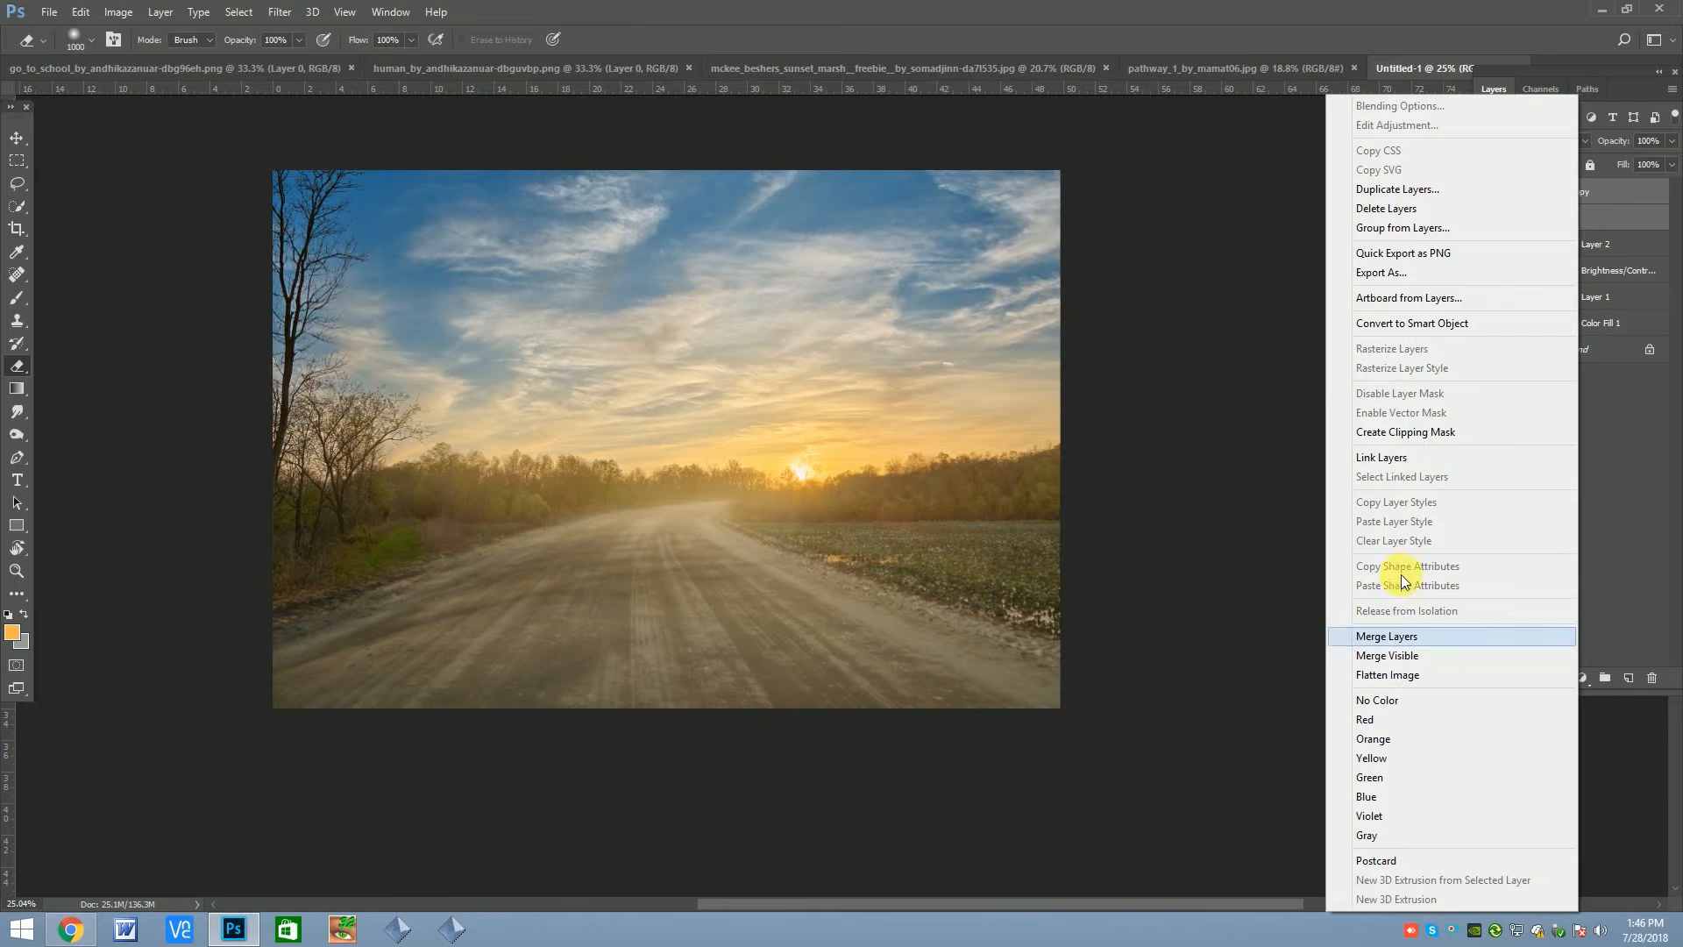
left_click(1402, 637)
Set the merged glow layer's blend mode to Soft Light and compare the image with the glow hidden
left_click(1543, 140)
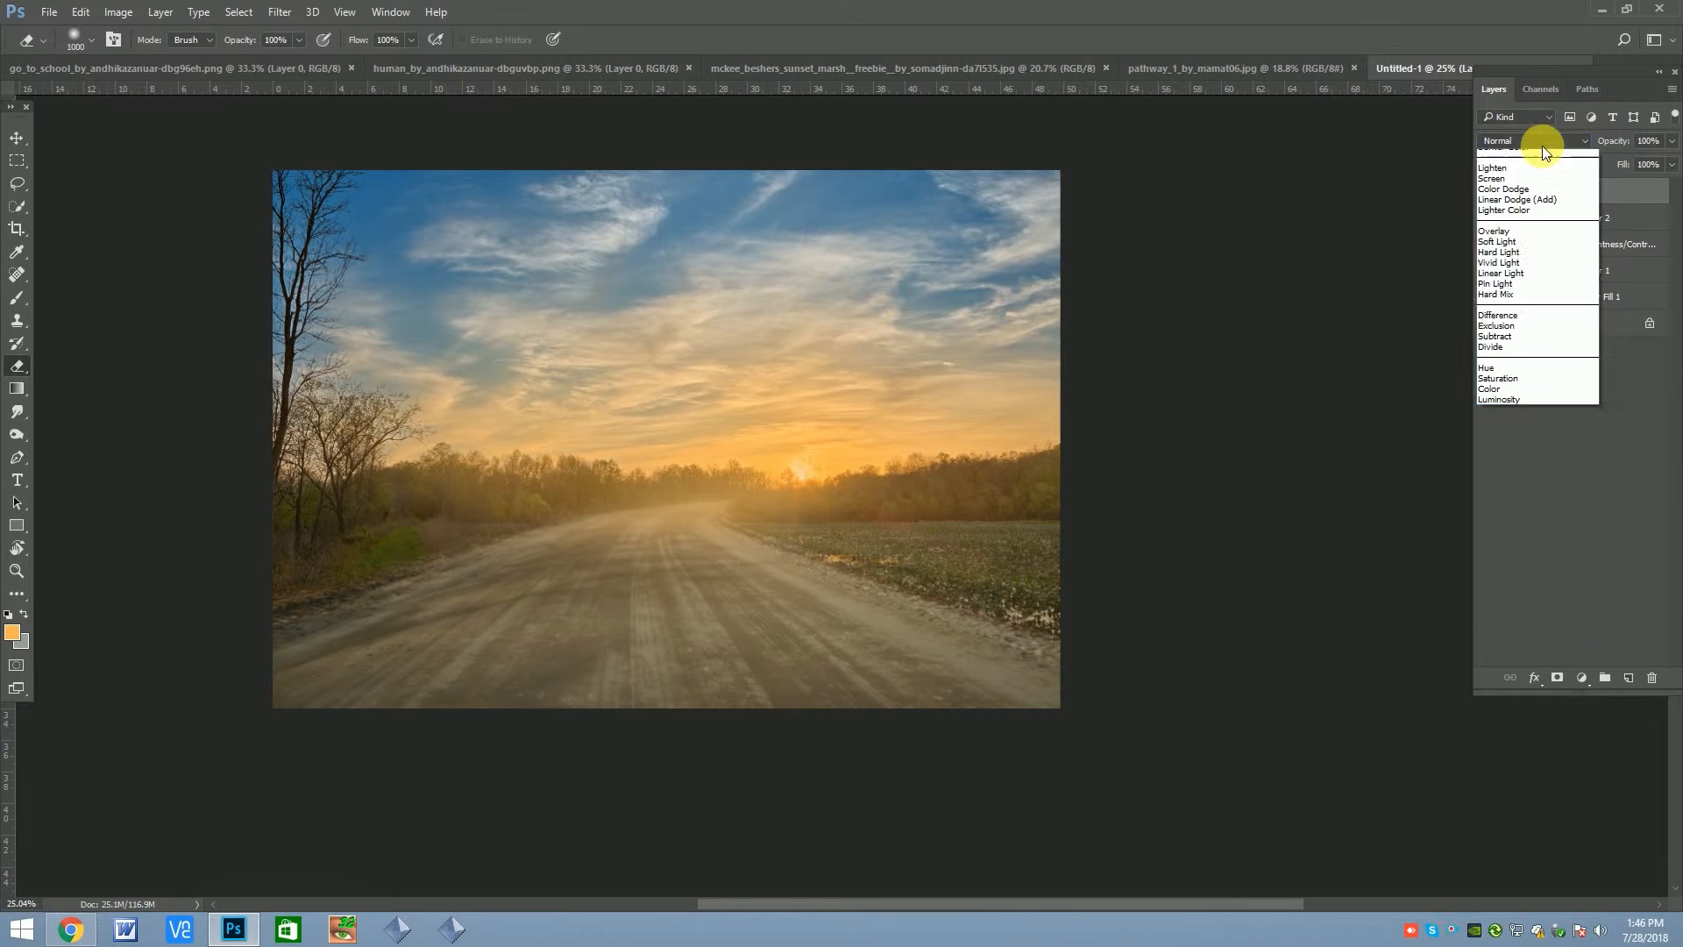
left_click(1508, 320)
left_click(1491, 194)
left_click(15, 138)
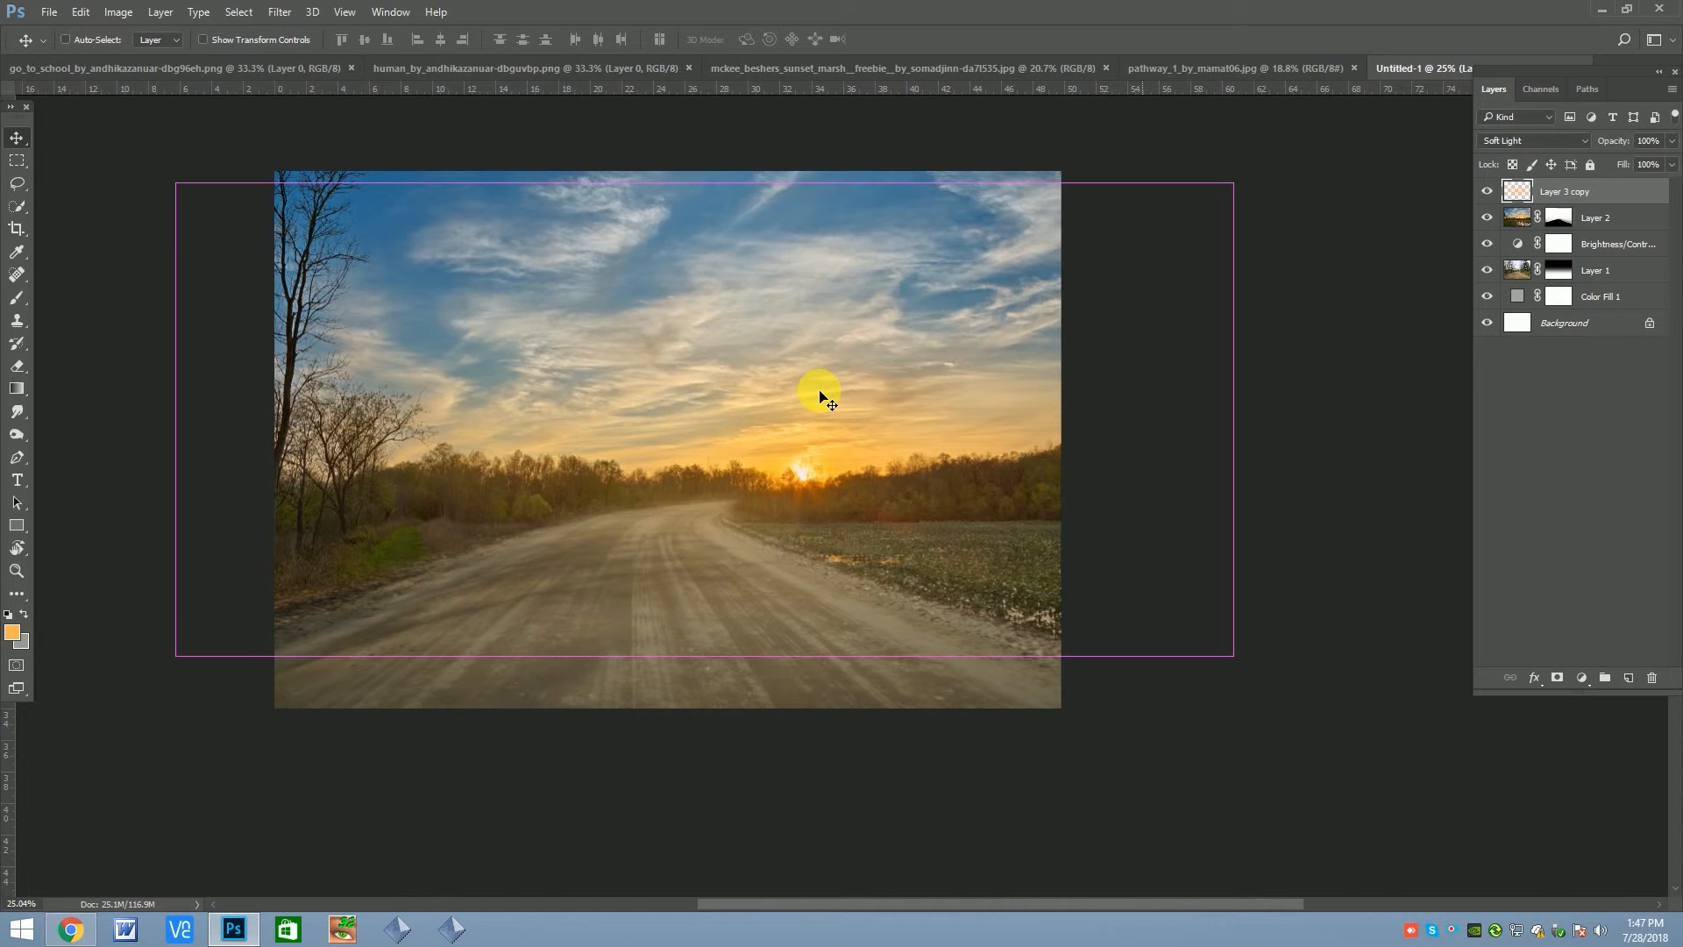
Bring the cyclist cutout from its own document into the composite, on the road left of centre
key("ctrl+minus")
left_click(507, 66)
left_click_drag(870, 465, 683, 498)
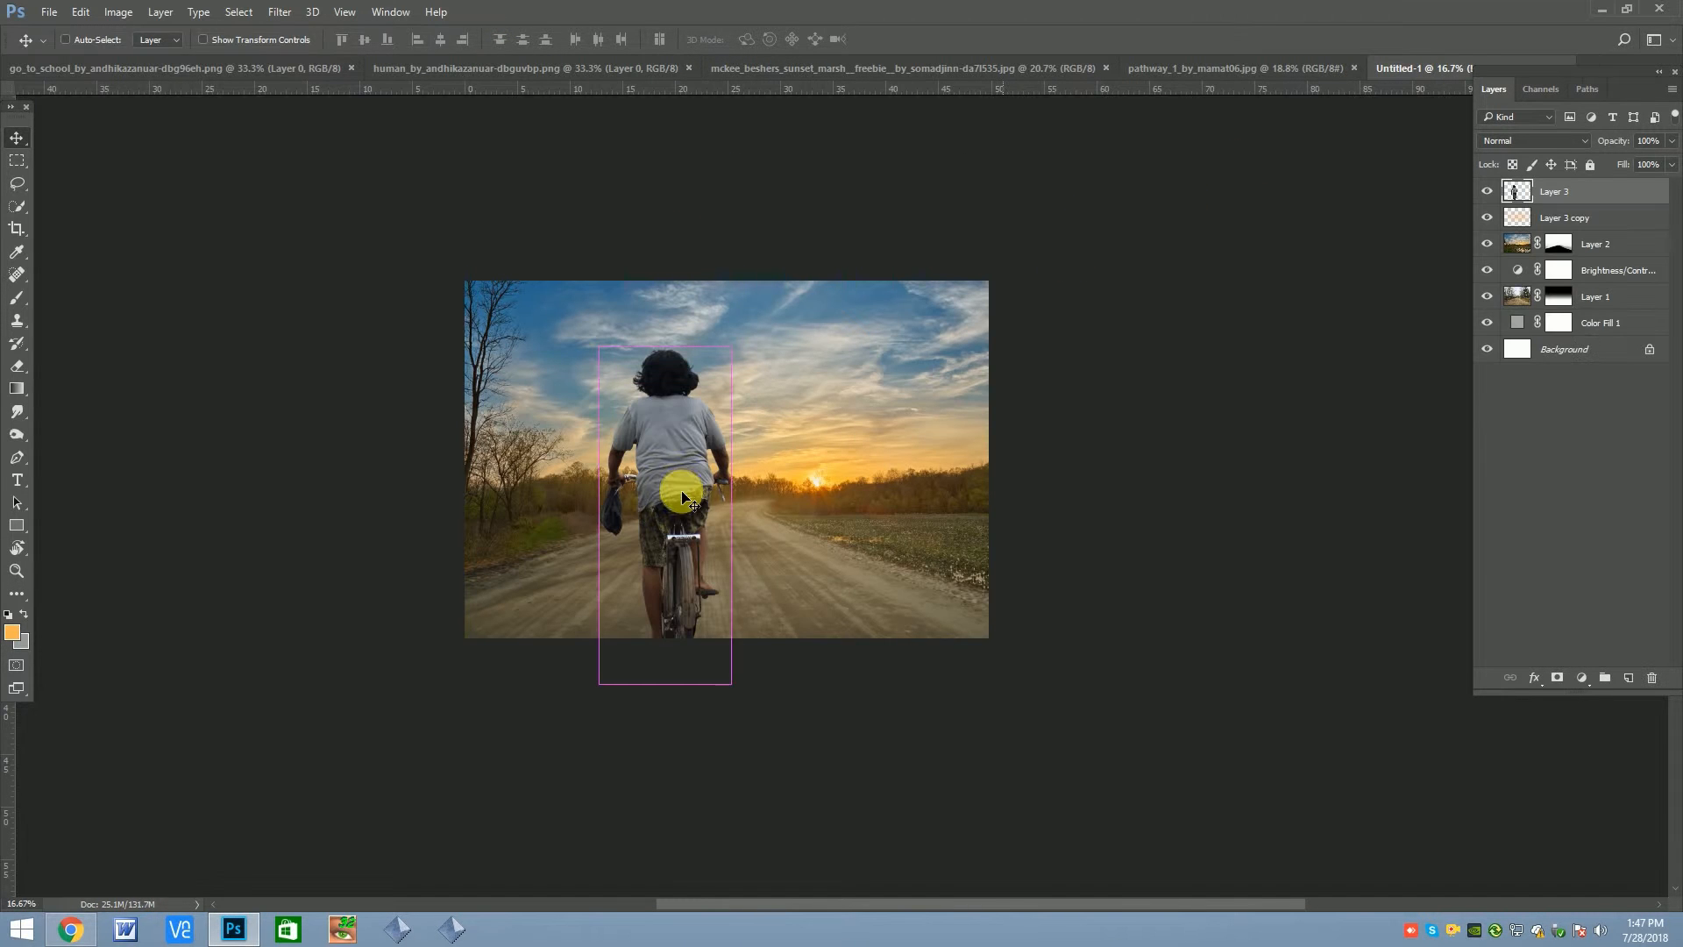
Flip the cyclist layer horizontally so the hanging bag is on the right-hand side
key("ctrl+t")
right_click(717, 419)
left_click(742, 687)
key("Return")
Scale the cyclist down proportionally to less than half size and place the figure on the left side of the road
key("ctrl+t")
left_click_drag(730, 348, 699, 428)
left_click_drag(657, 538, 621, 511)
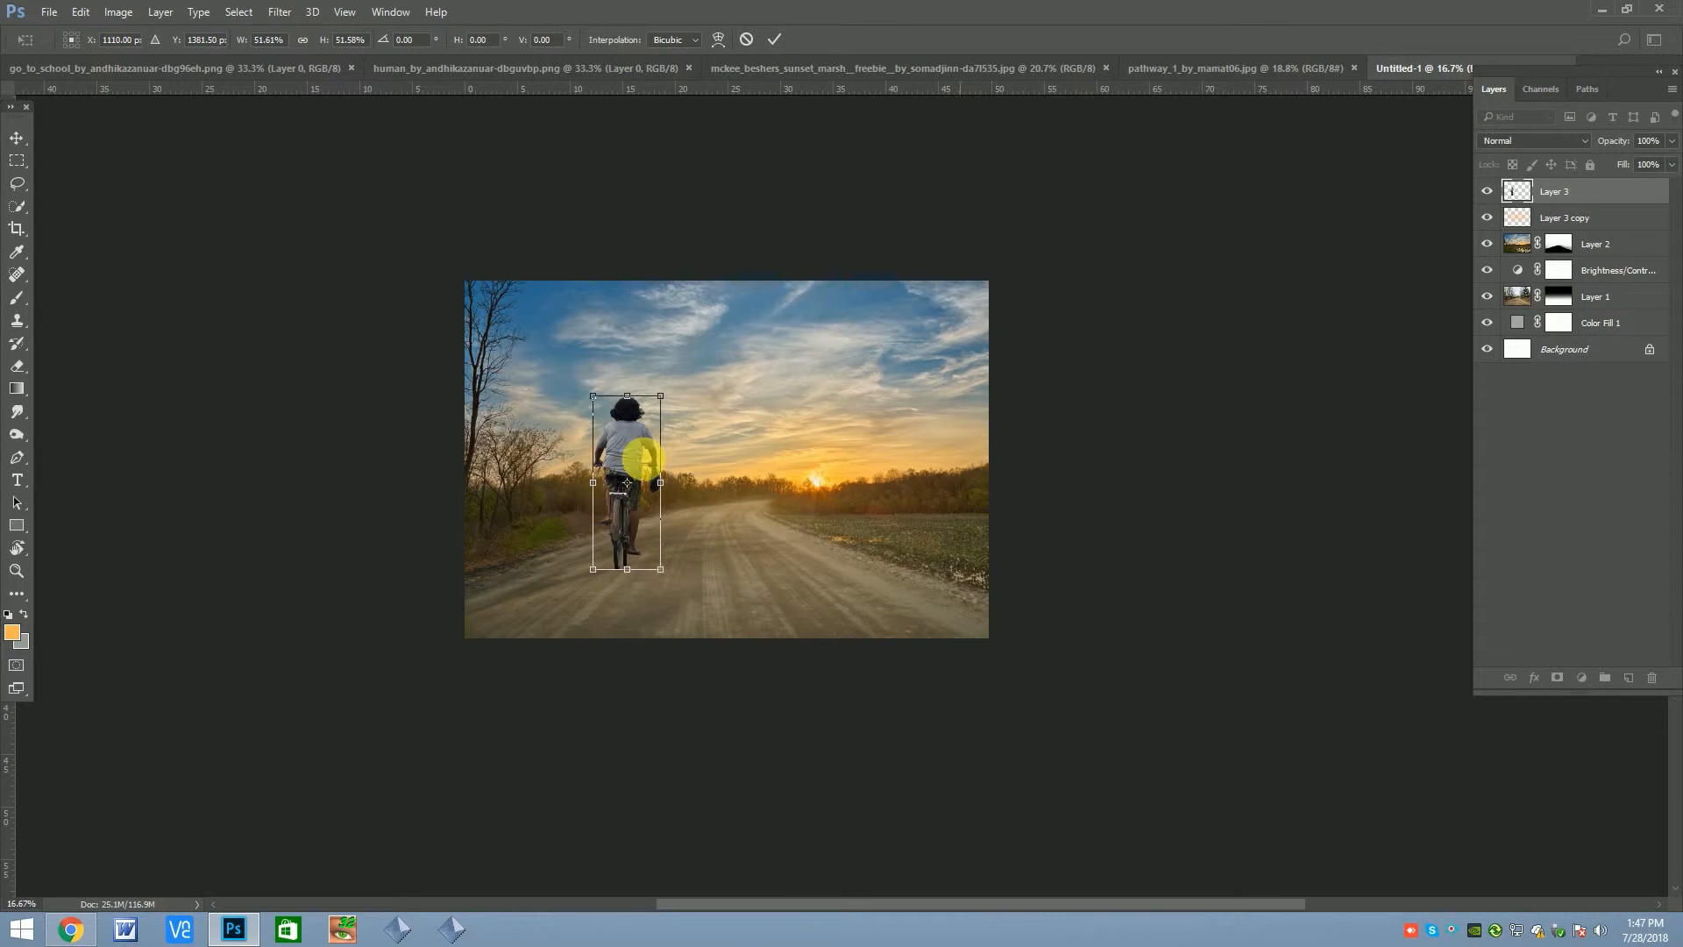
left_click_drag(664, 399, 633, 475)
key("Return")
scroll(658, 491, "up", 1)
scroll(676, 467, "down", 1)
scroll(645, 457, "up", 1)
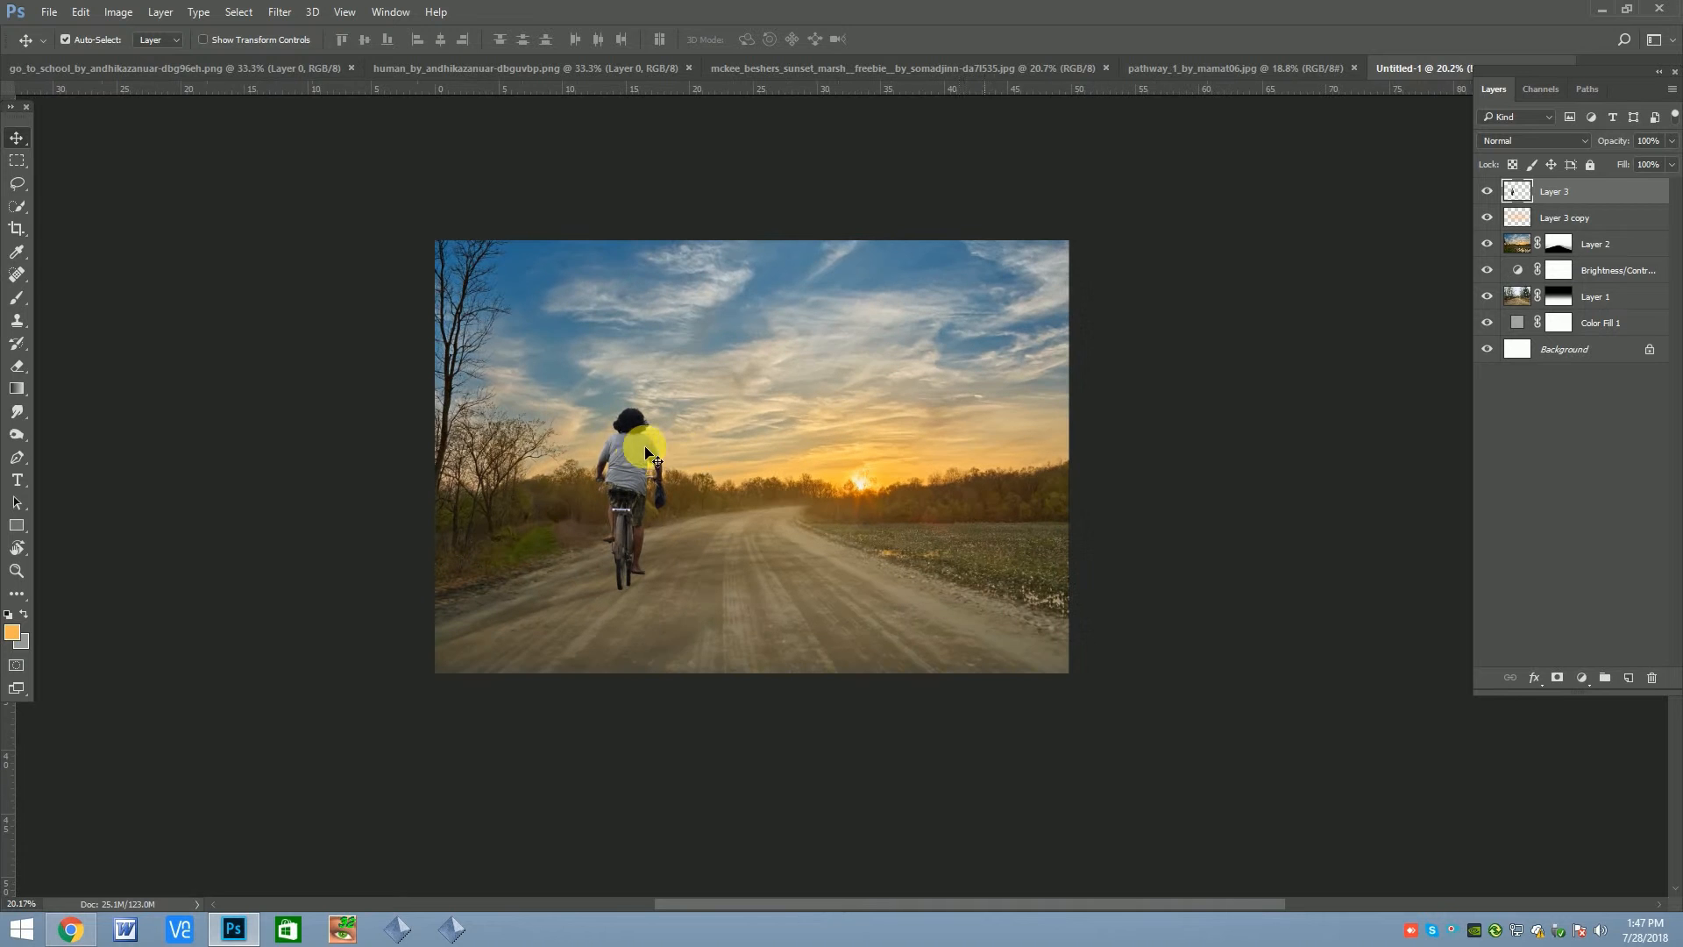
scroll(653, 458, "down", 1)
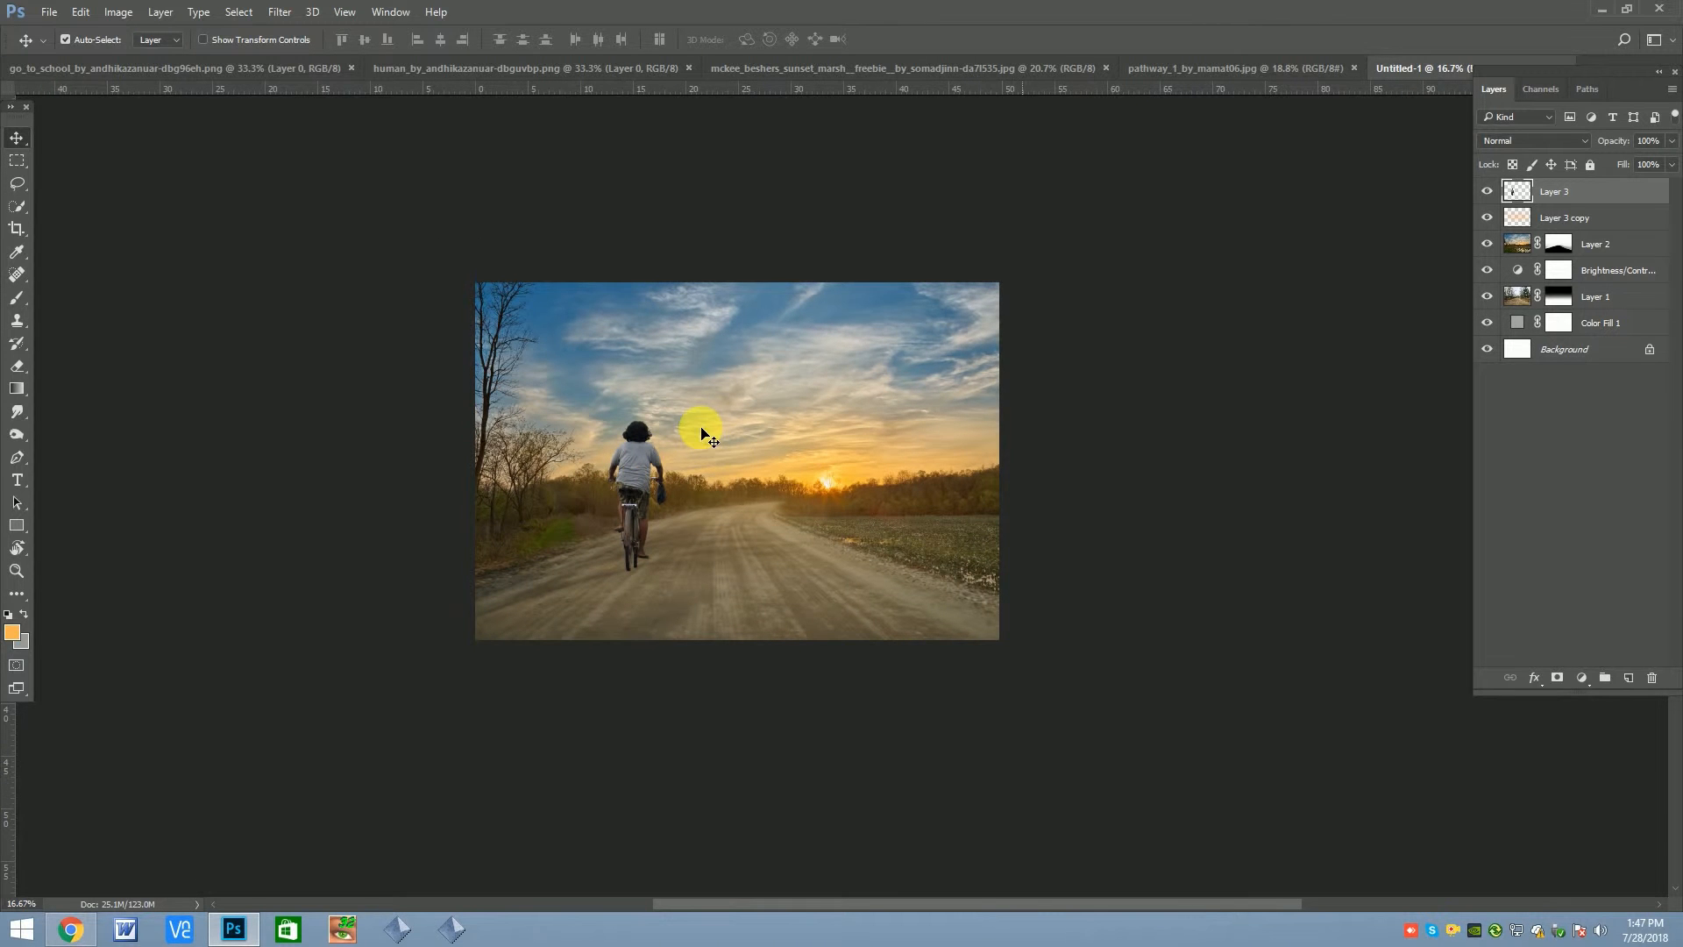
scroll(632, 466, "up", 1)
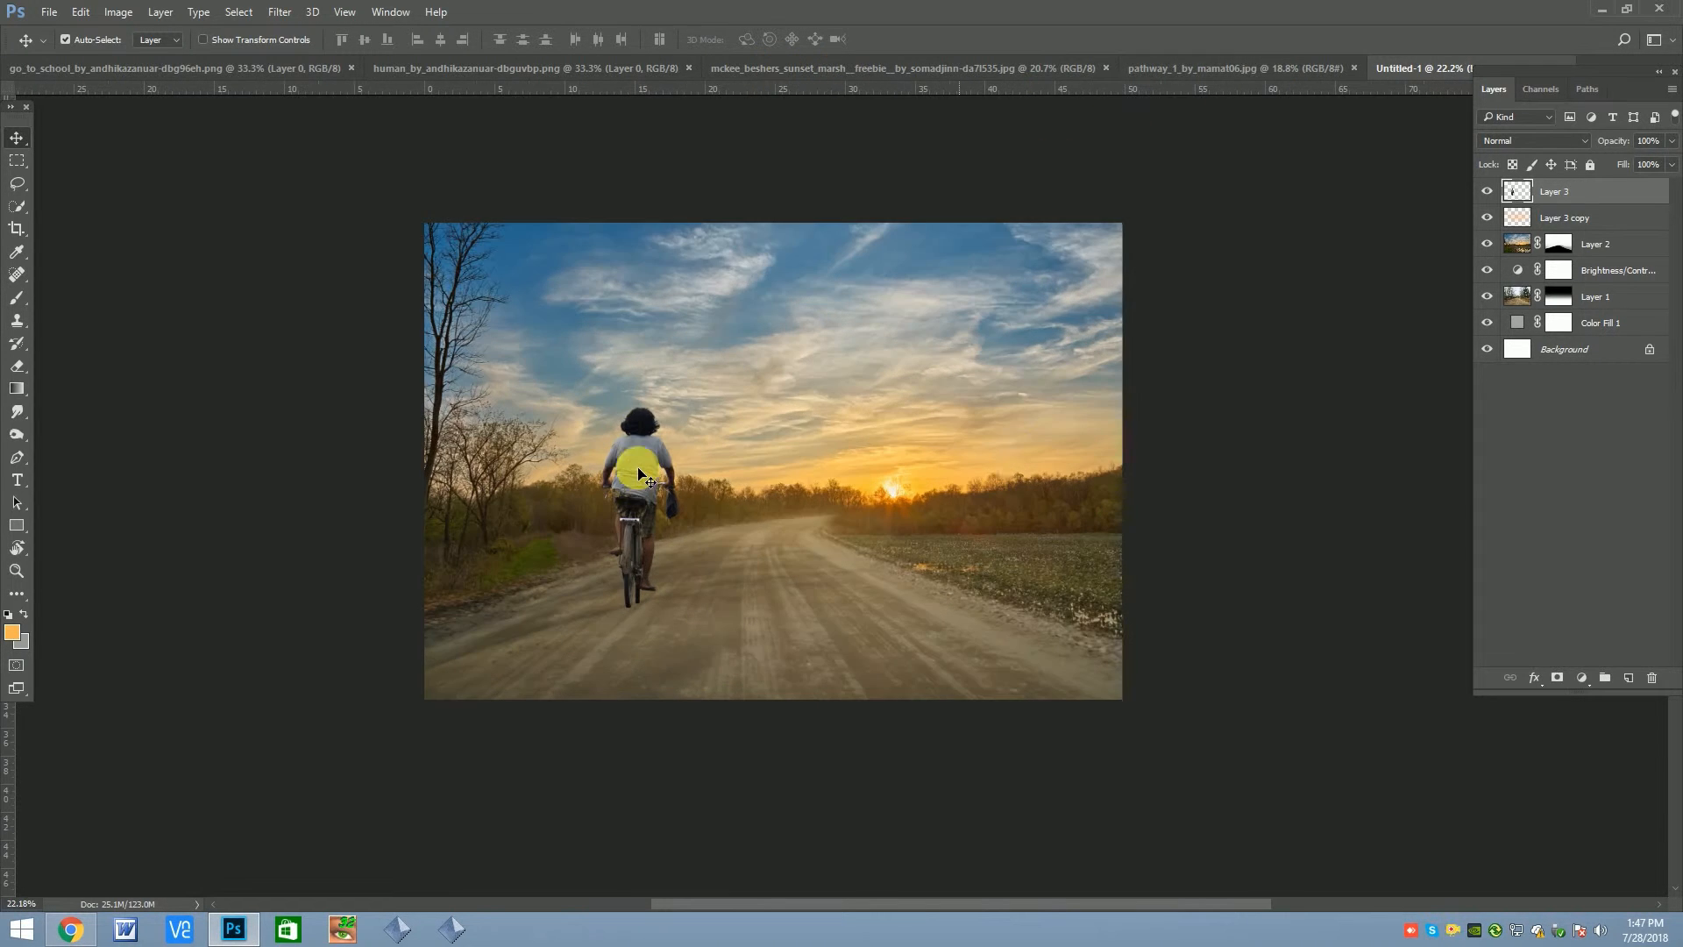
Add a Brightness/Contrast adjustment clipped to the cyclist layer with brightness 51
left_click(1581, 678)
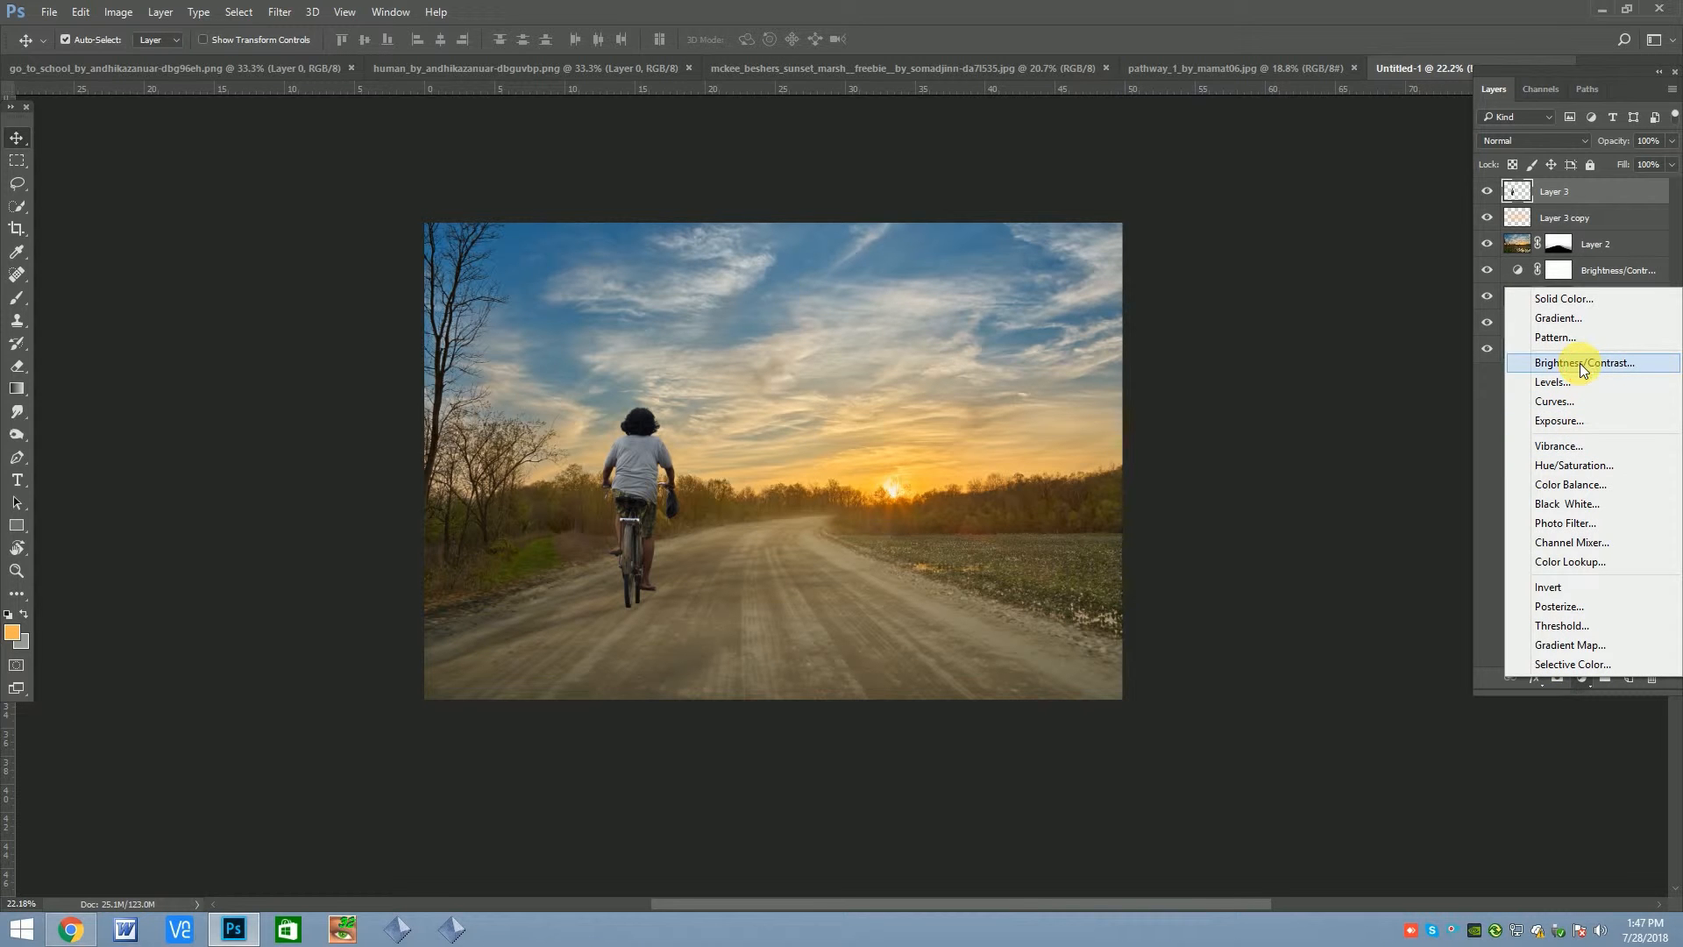
left_click(1579, 363)
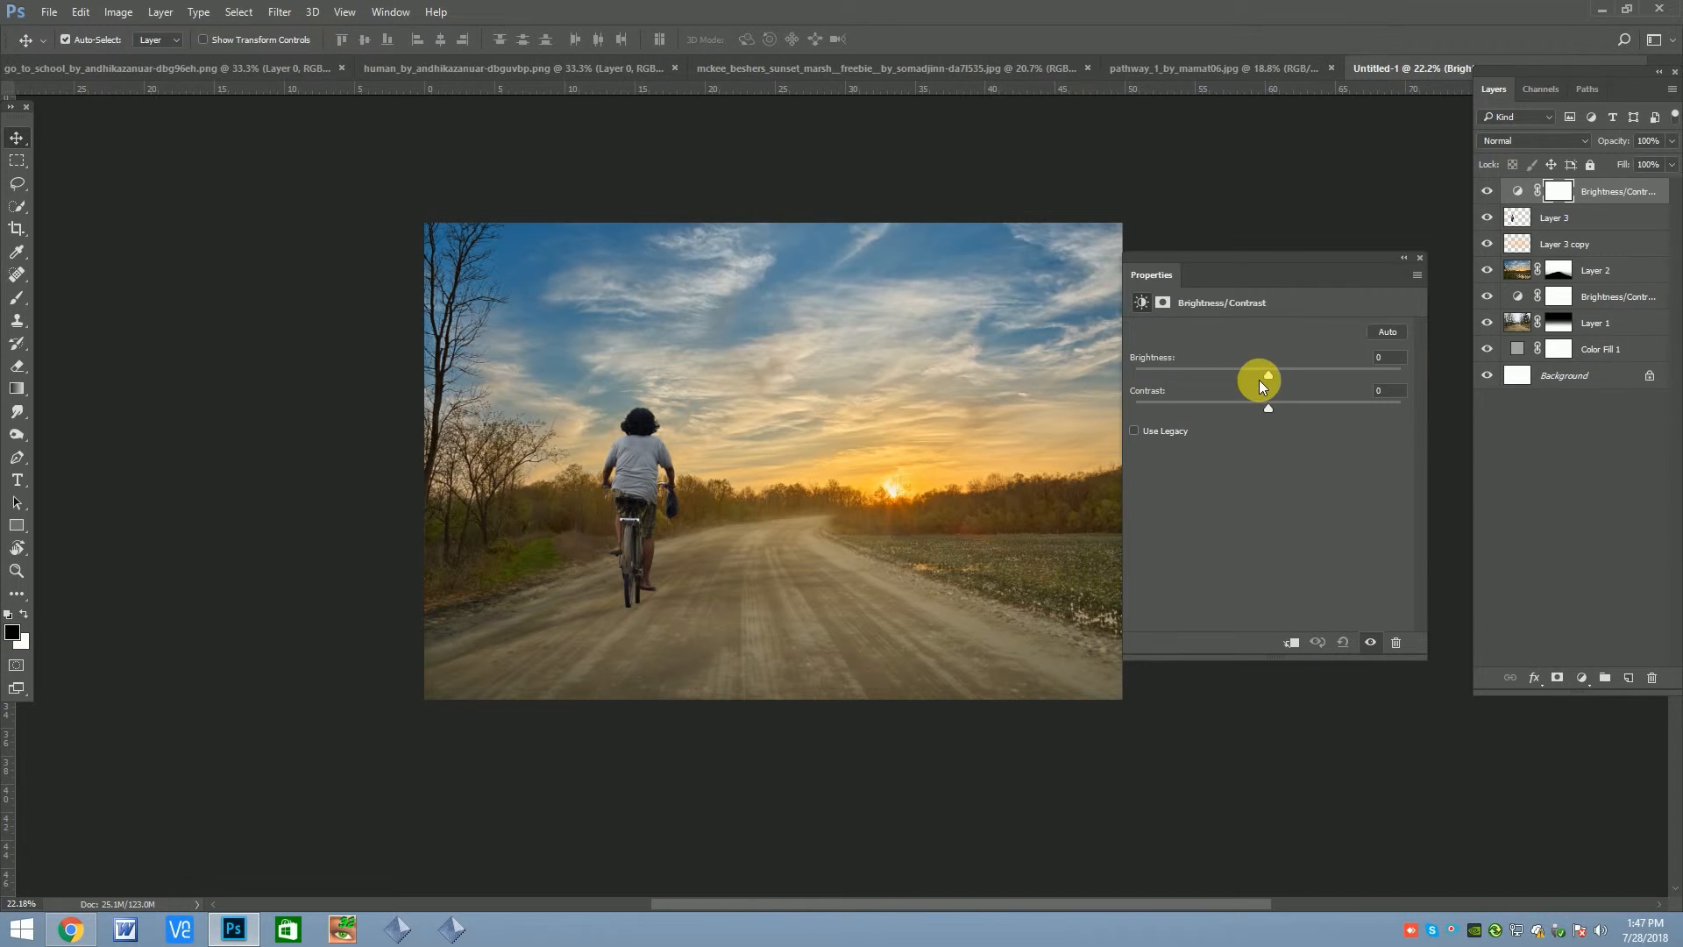
left_click_drag(1266, 376, 1314, 378)
left_click(1292, 642)
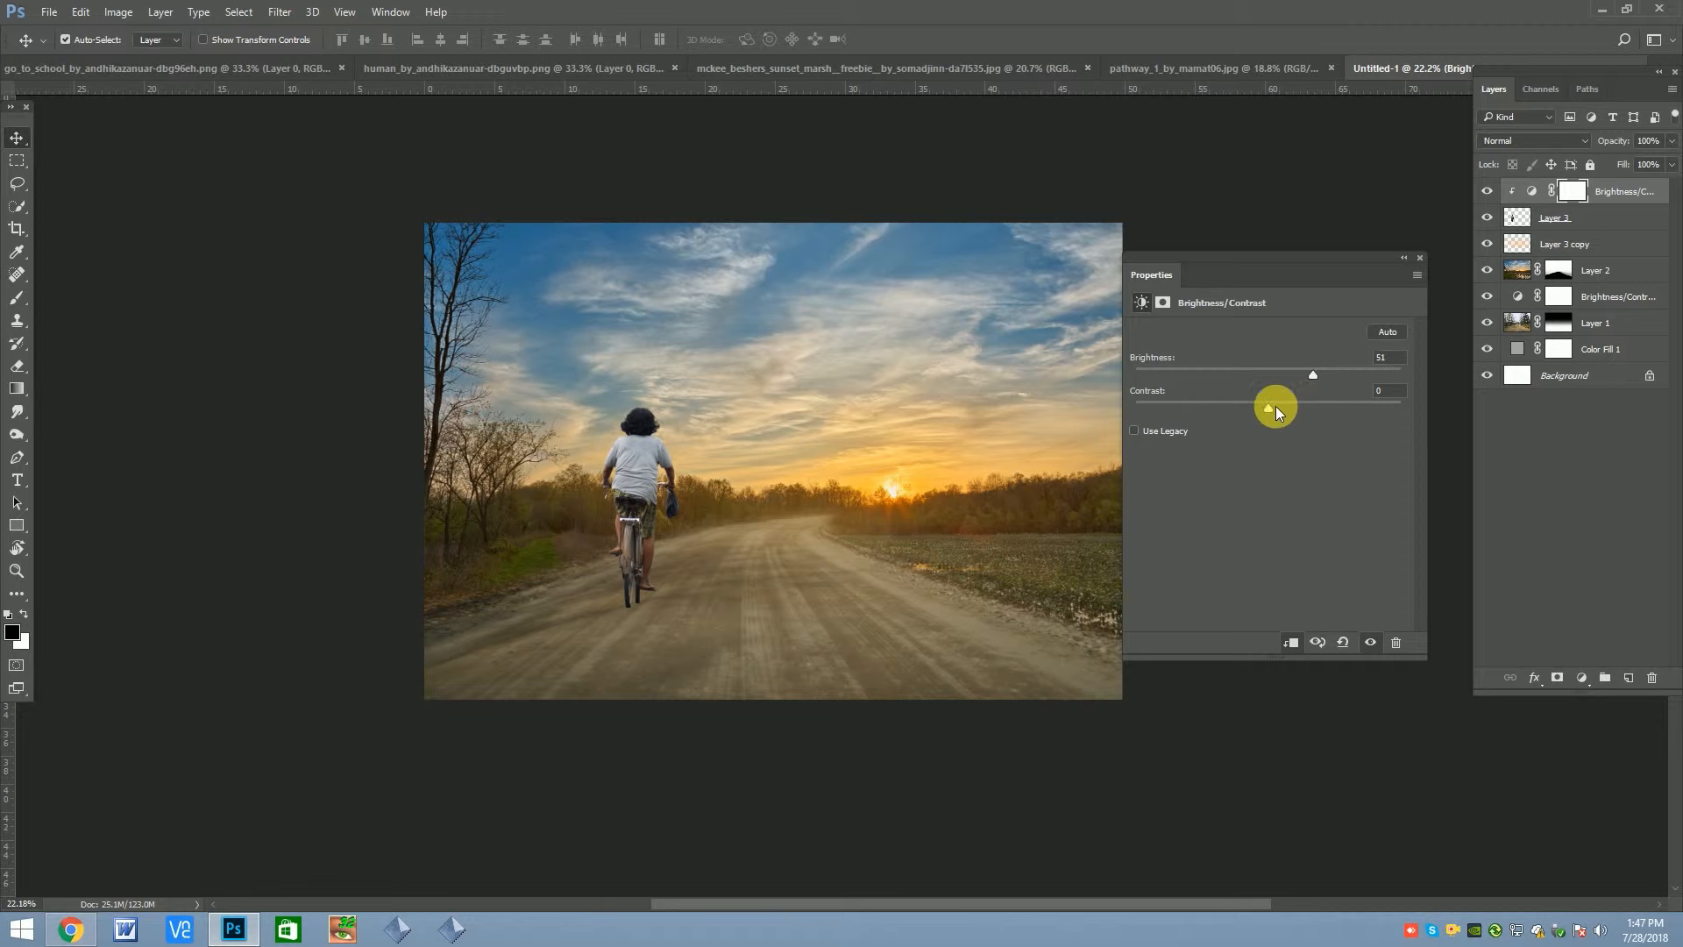
left_click(1420, 258)
scroll(849, 421, "down", 1)
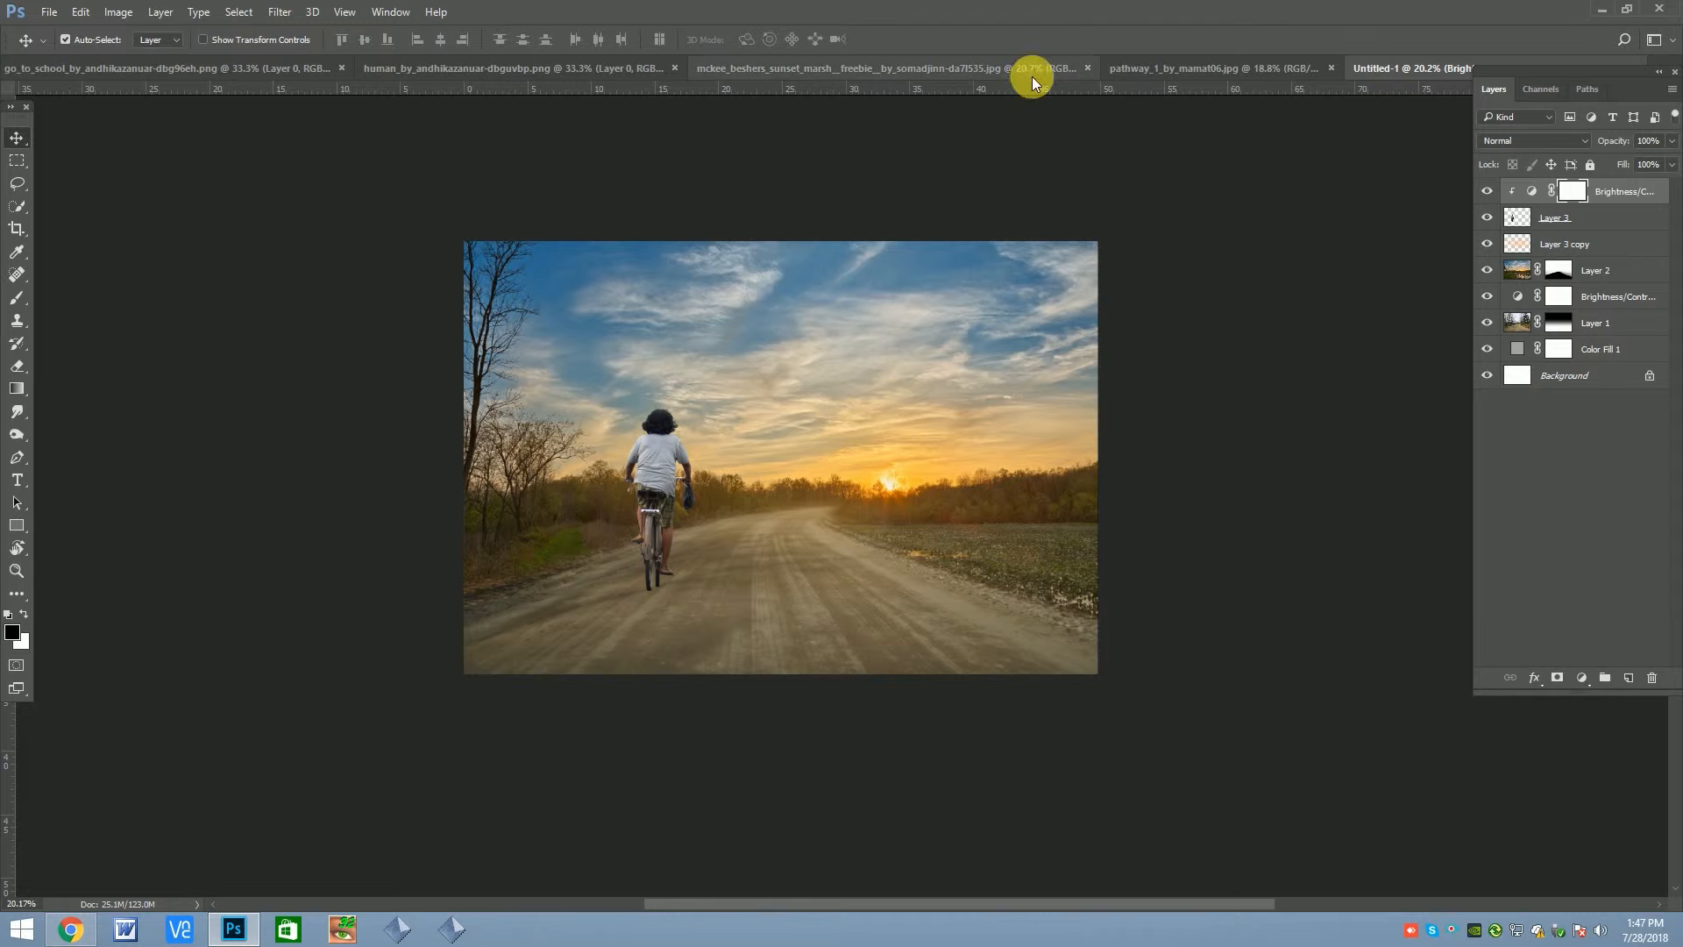
left_click(663, 472)
left_click_drag(1518, 220, 1641, 683)
mouse_move(1547, 221)
left_mouse_down()
mouse_move(1559, 248)
mouse_move(1563, 233)
left_mouse_up()
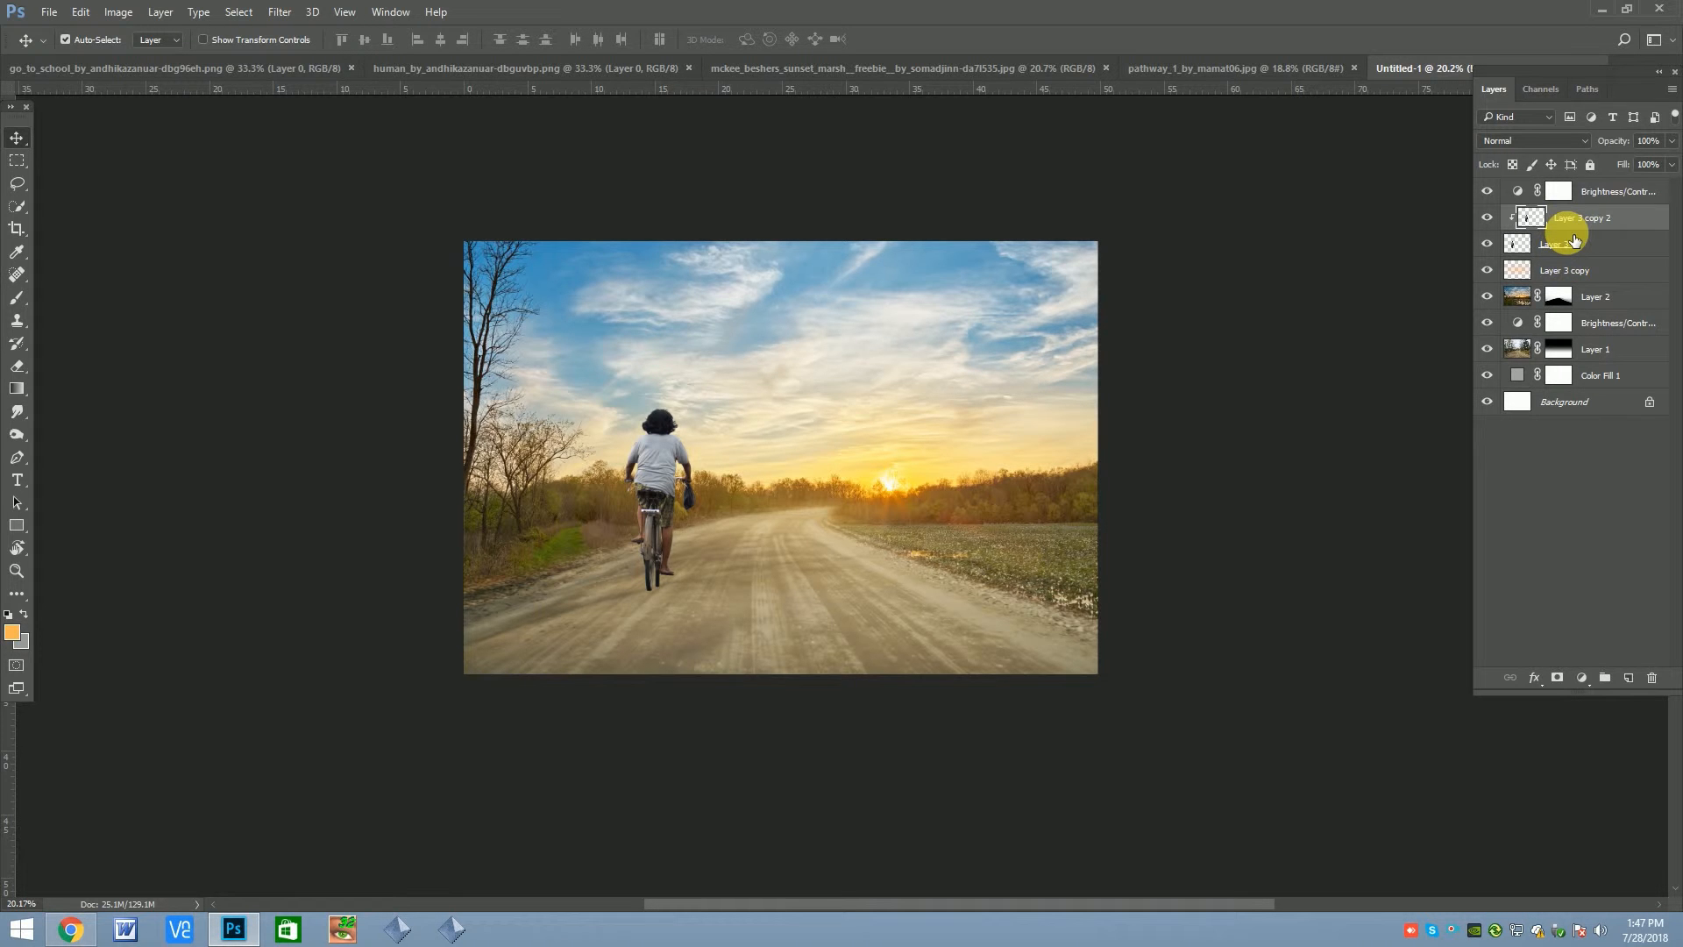
key("ctrl+alt+z")
Duplicate the cyclist layer, place the copy directly beneath the original and load its outline as a selection
left_click(1550, 223)
left_click(1535, 224, "ctrl")
left_click_drag(1576, 221, 1628, 678)
left_click_drag(1562, 228, 1526, 252)
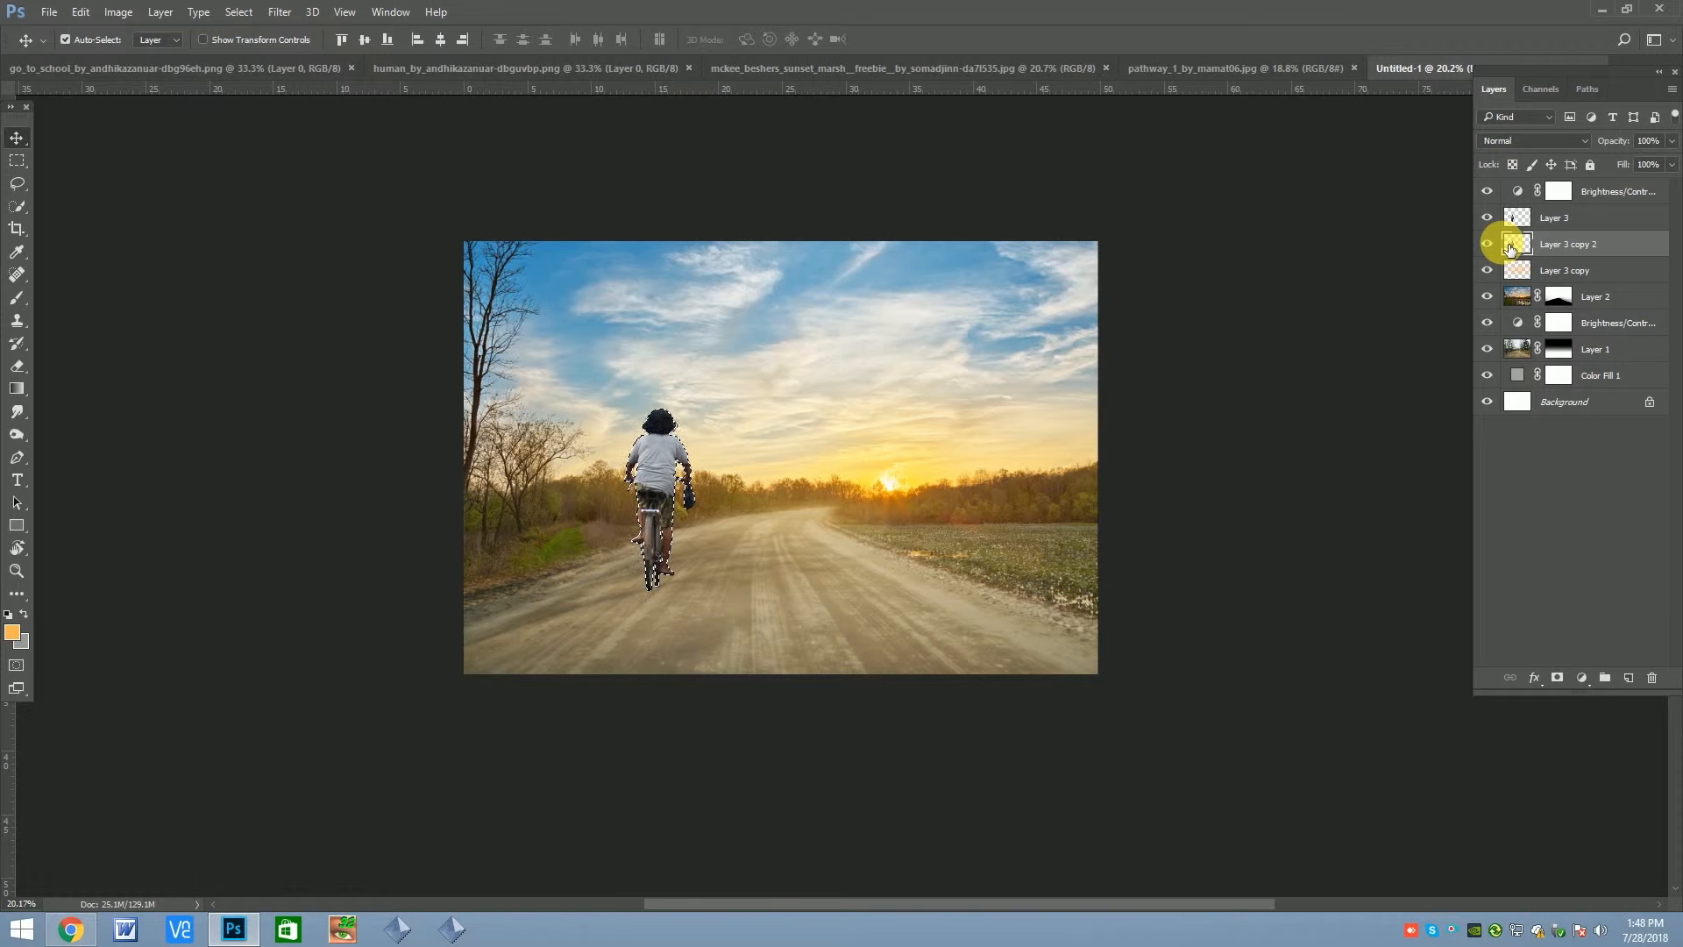
Set the foreground colour to black (000000) and fill the selected cyclist silhouette on the duplicate layer
left_click(13, 632)
left_click(780, 521)
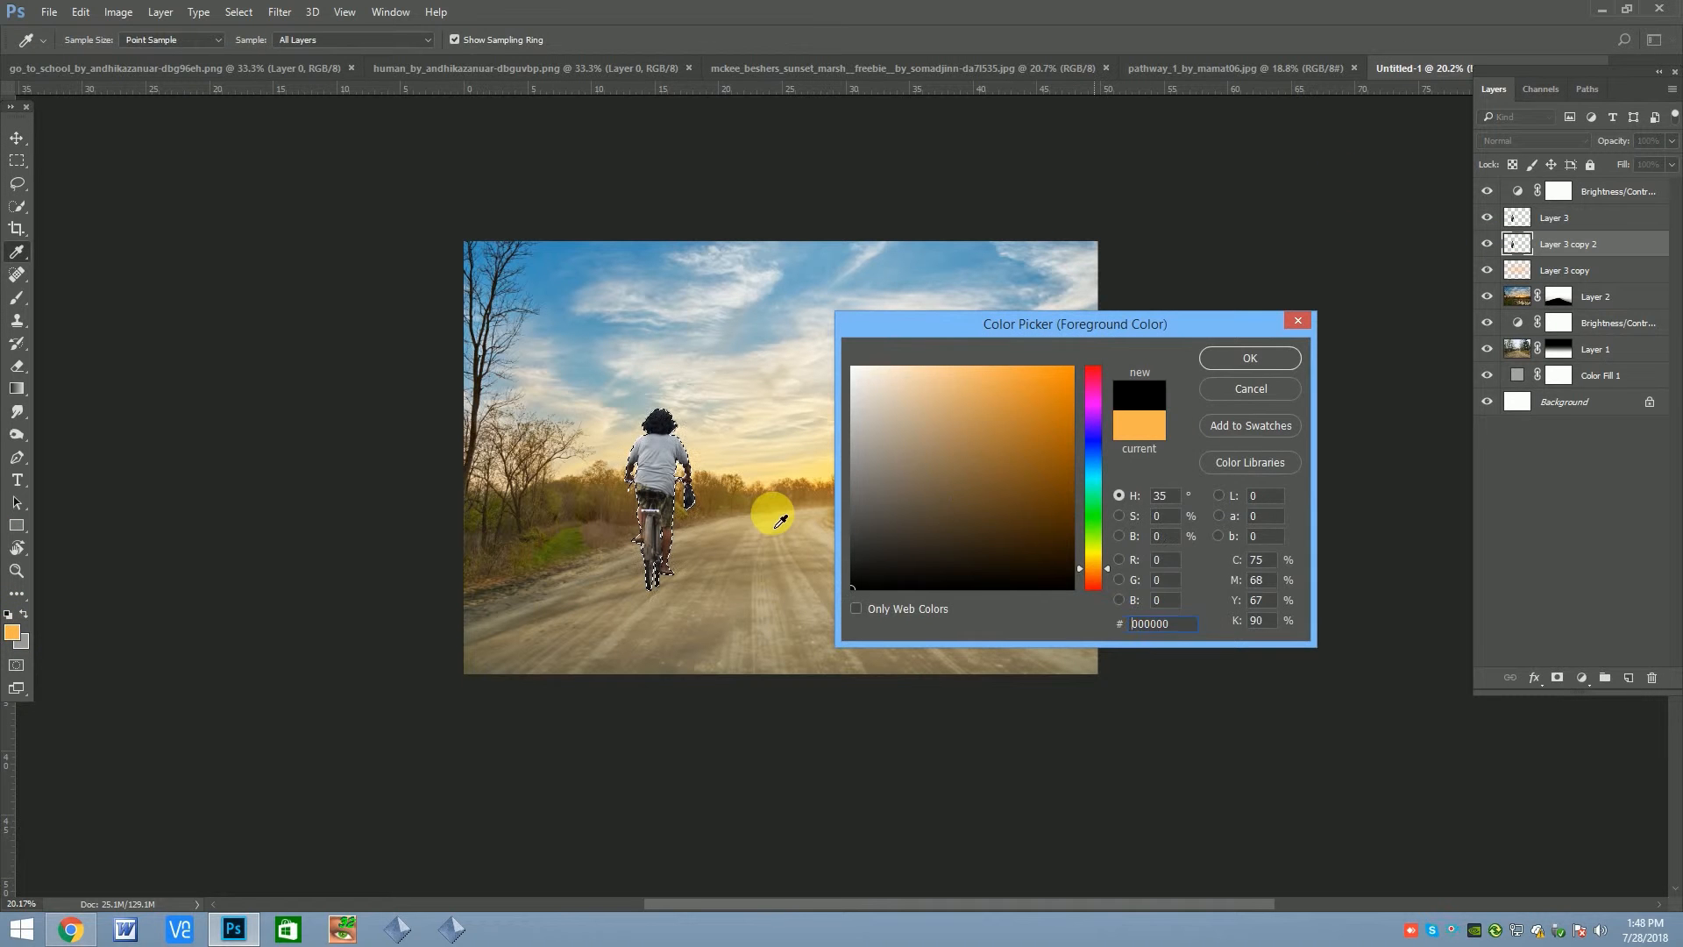
key("Return")
Flip the black silhouette downward to about -22.68% height and skew it about -71° into a shadow falling away from the sun
key("ctrl+t")
left_click_drag(671, 415, 538, 628)
right_click(697, 624)
left_click(745, 426)
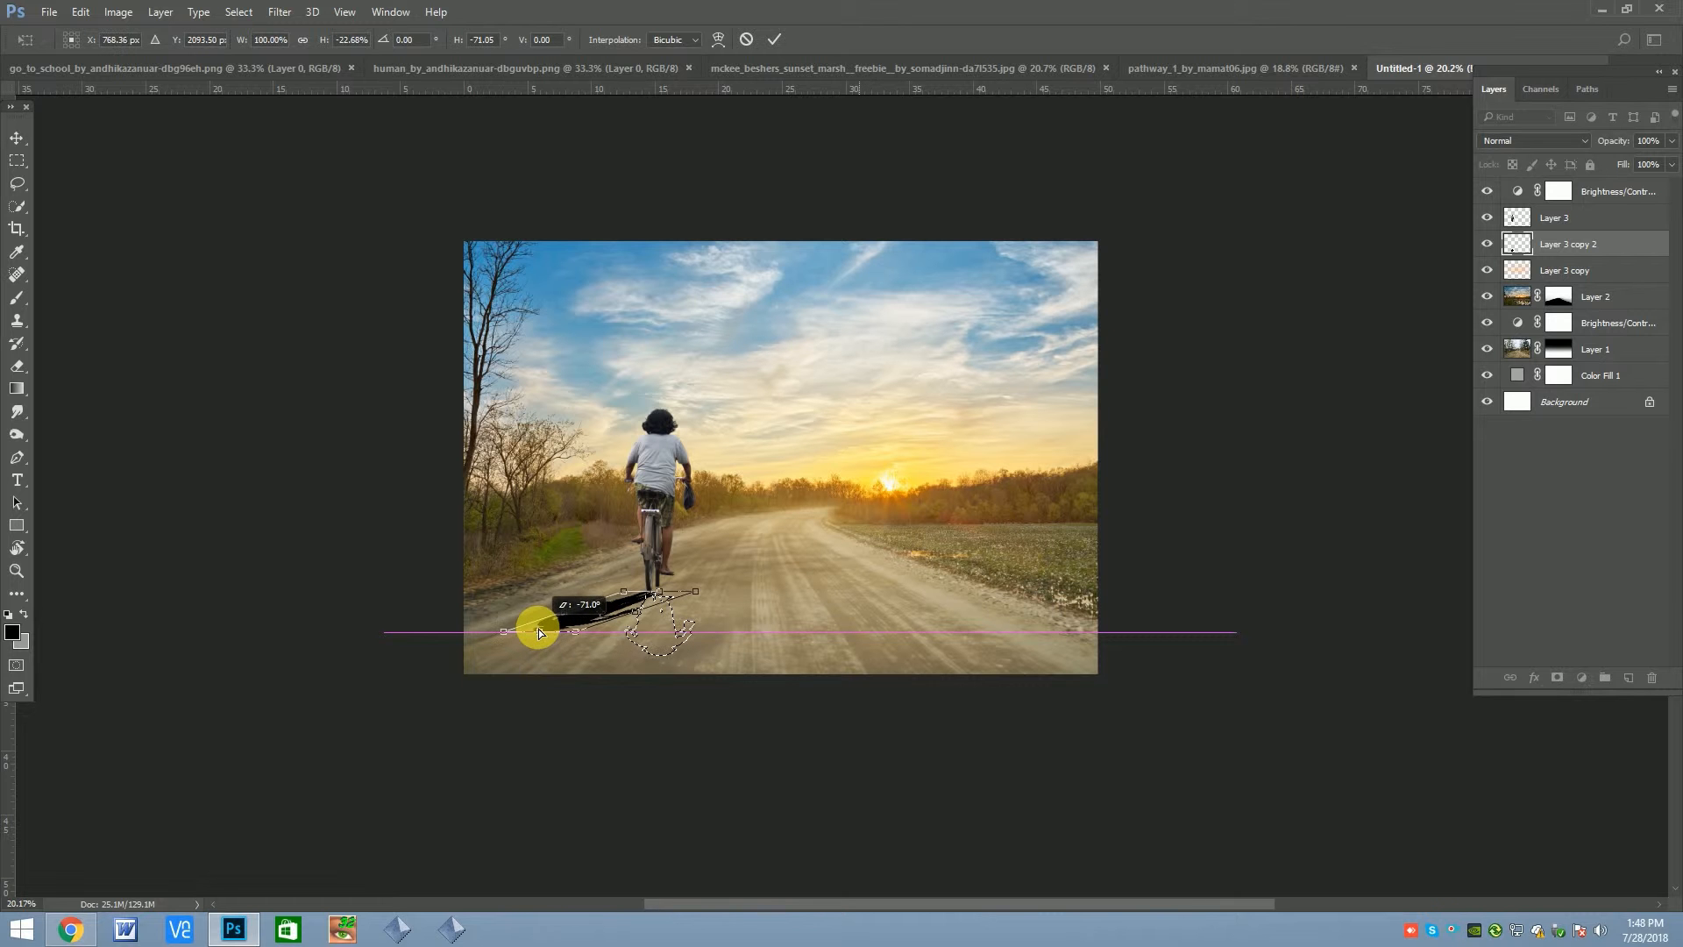
key("Return")
Warp the shadow so its near end meets the rear wheel and its far end reaches further down the road
scroll(590, 613, "up", 3)
key("ctrl+t")
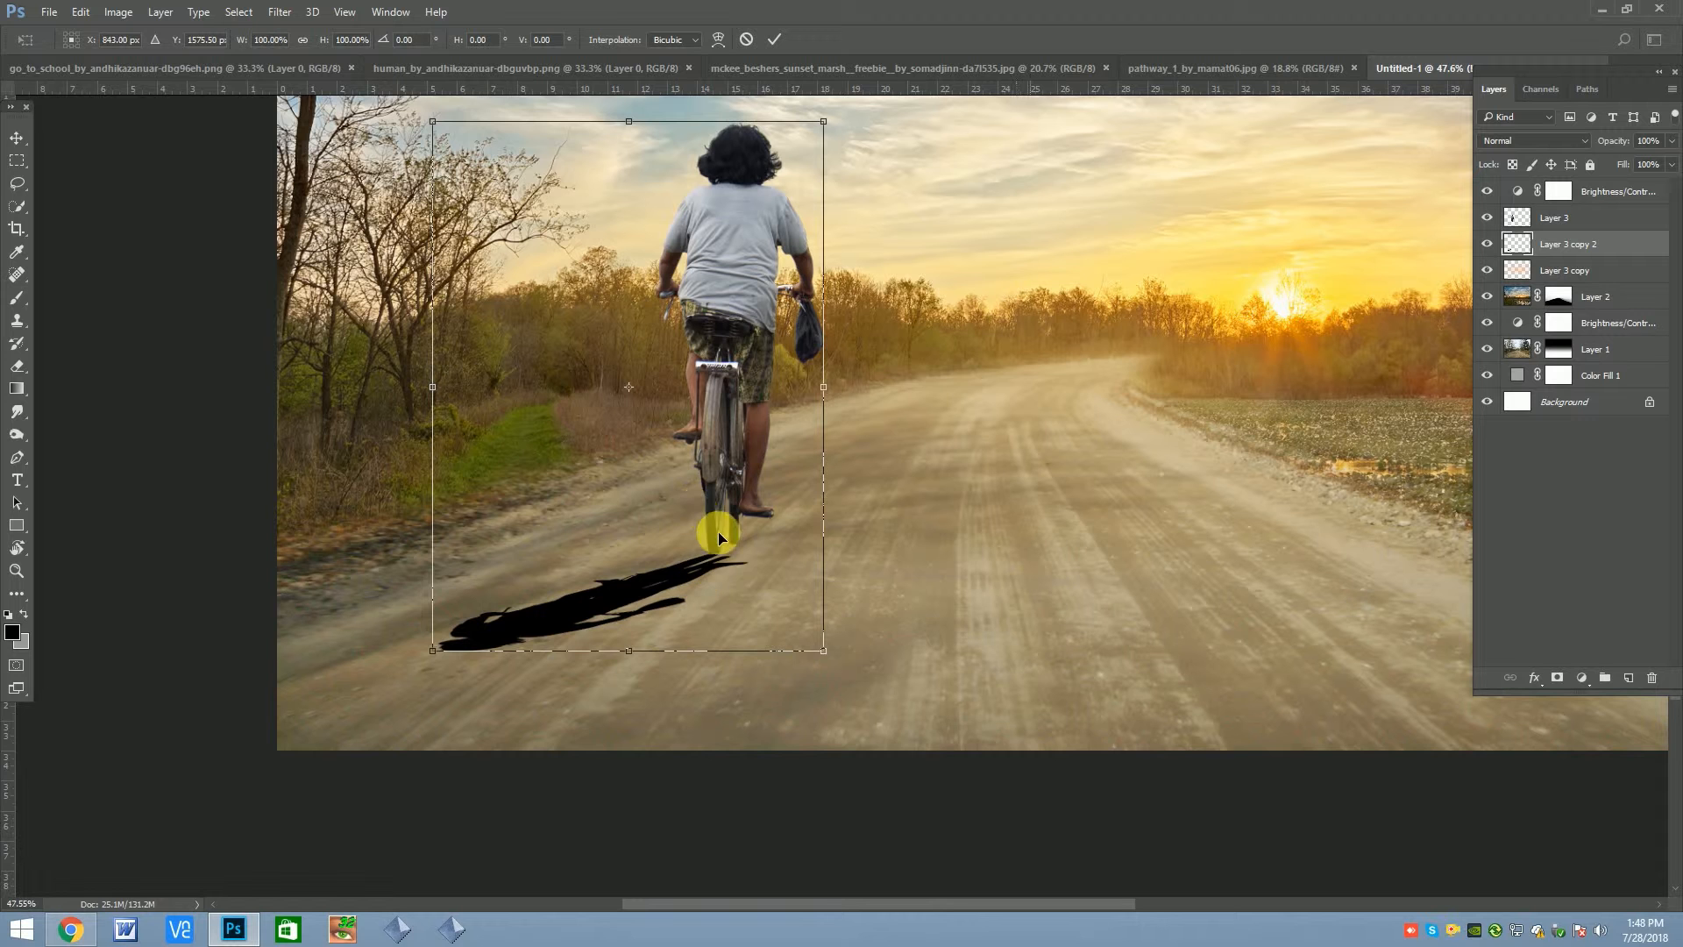
right_click(719, 522)
left_click(776, 655)
left_click_drag(777, 528, 783, 586)
right_click(705, 516)
left_click(742, 652)
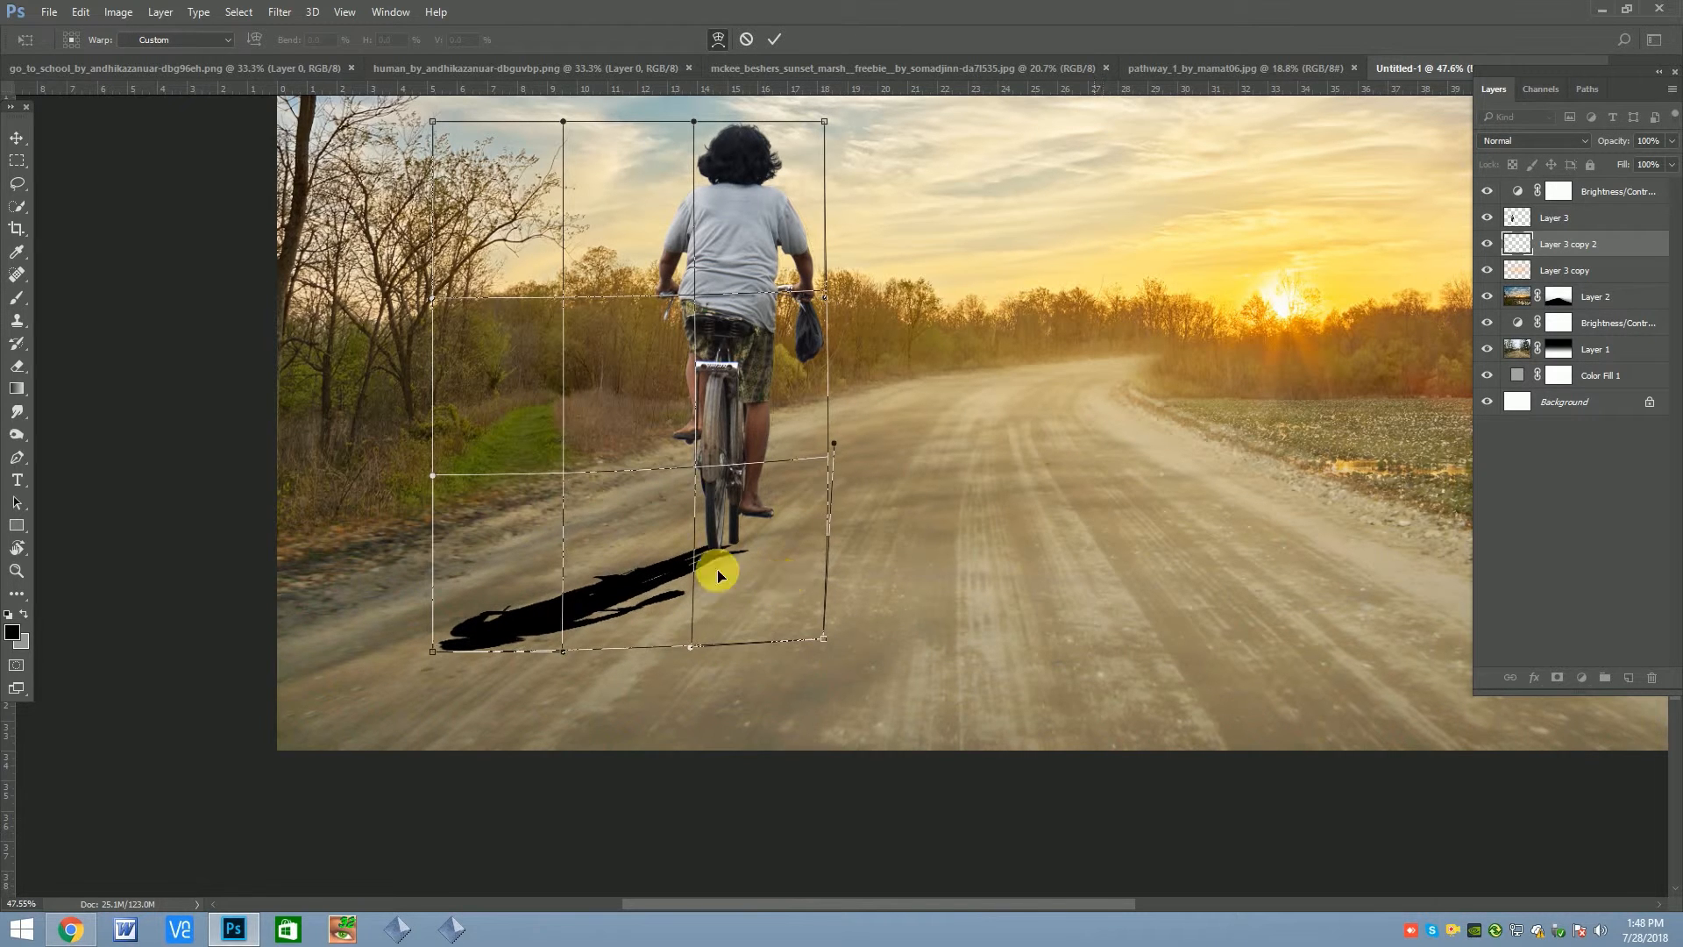
left_click_drag(422, 659, 393, 687)
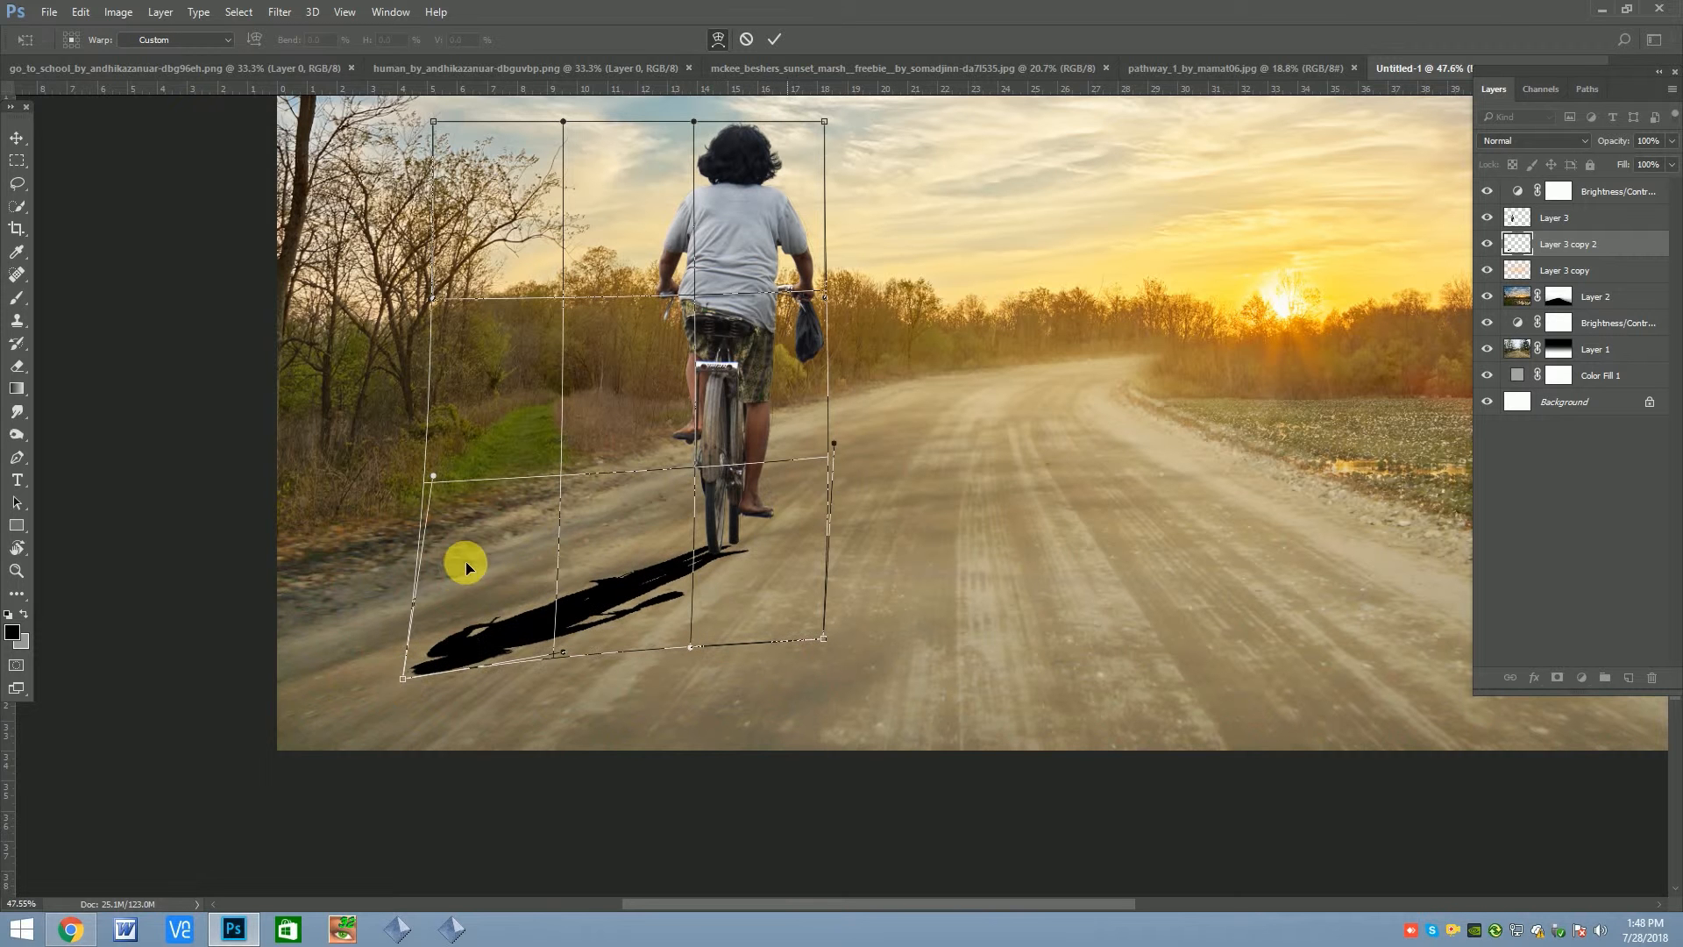
key("Return")
Nudge the shadow slightly right and up to line it up with the bicycle's wheel
scroll(765, 574, "down", 3)
key("ctrl+t")
key("Right")
key("Right")
key("Right")
key("Right")
key("Up")
key("Right")
key("Up")
key("Up")
key("Up")
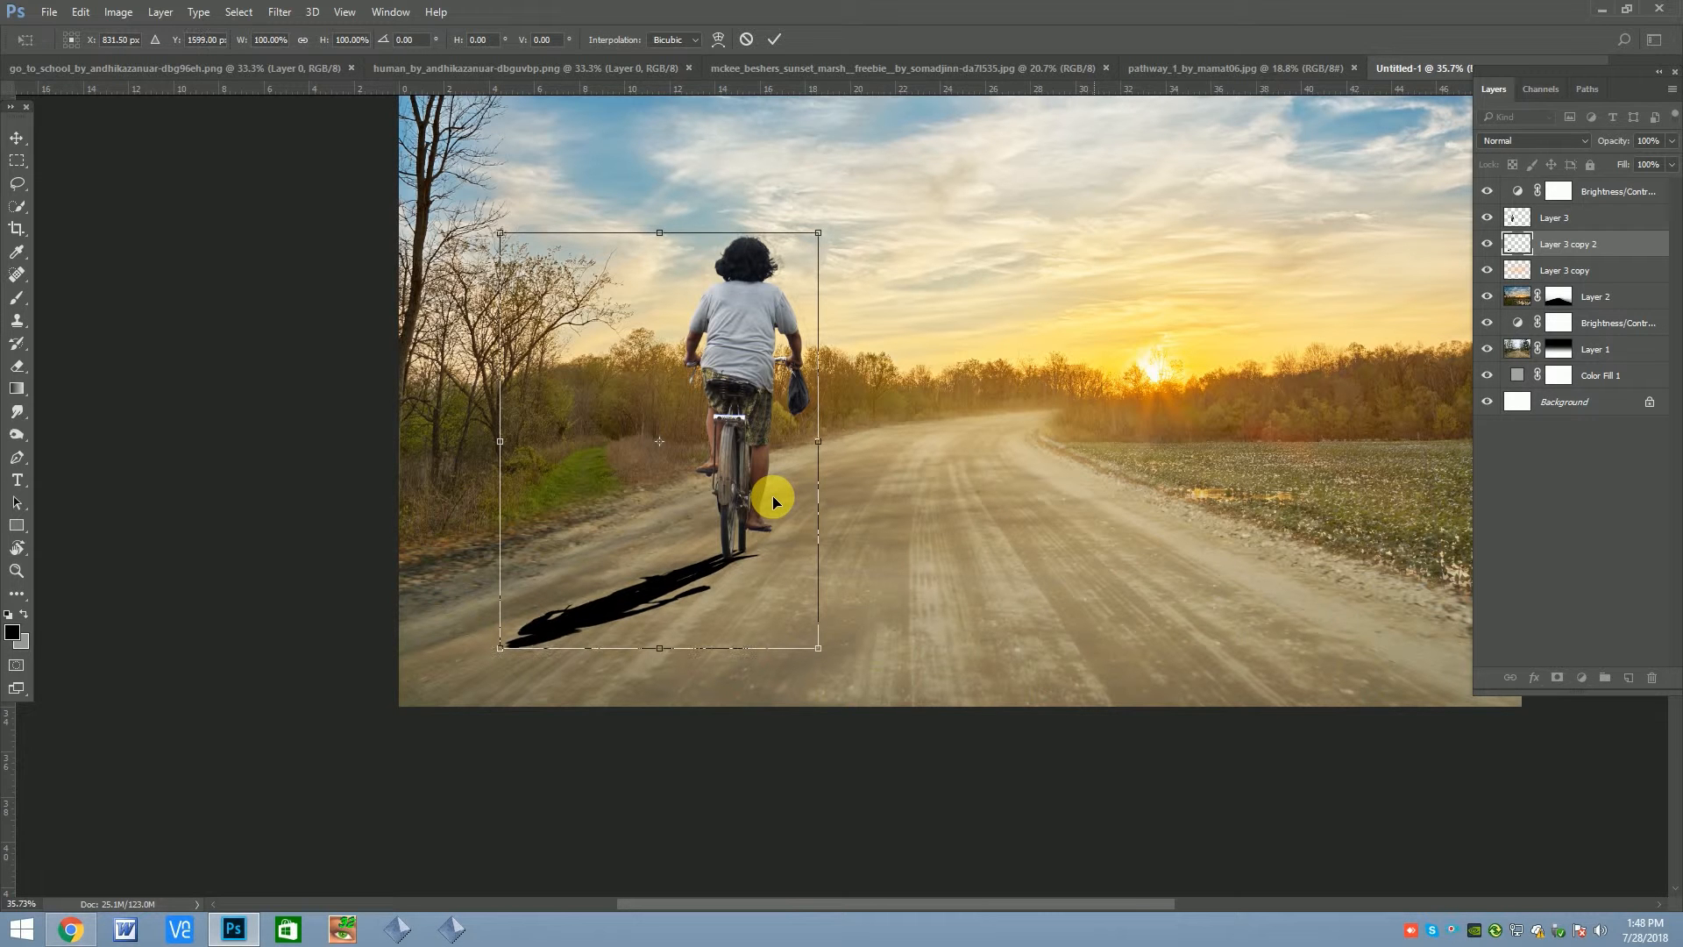
key("Return")
Lower the shadow layer's opacity to 30% and soften it with a 2.5-pixel Gaussian Blur
left_click_drag(1671, 140, 1620, 161)
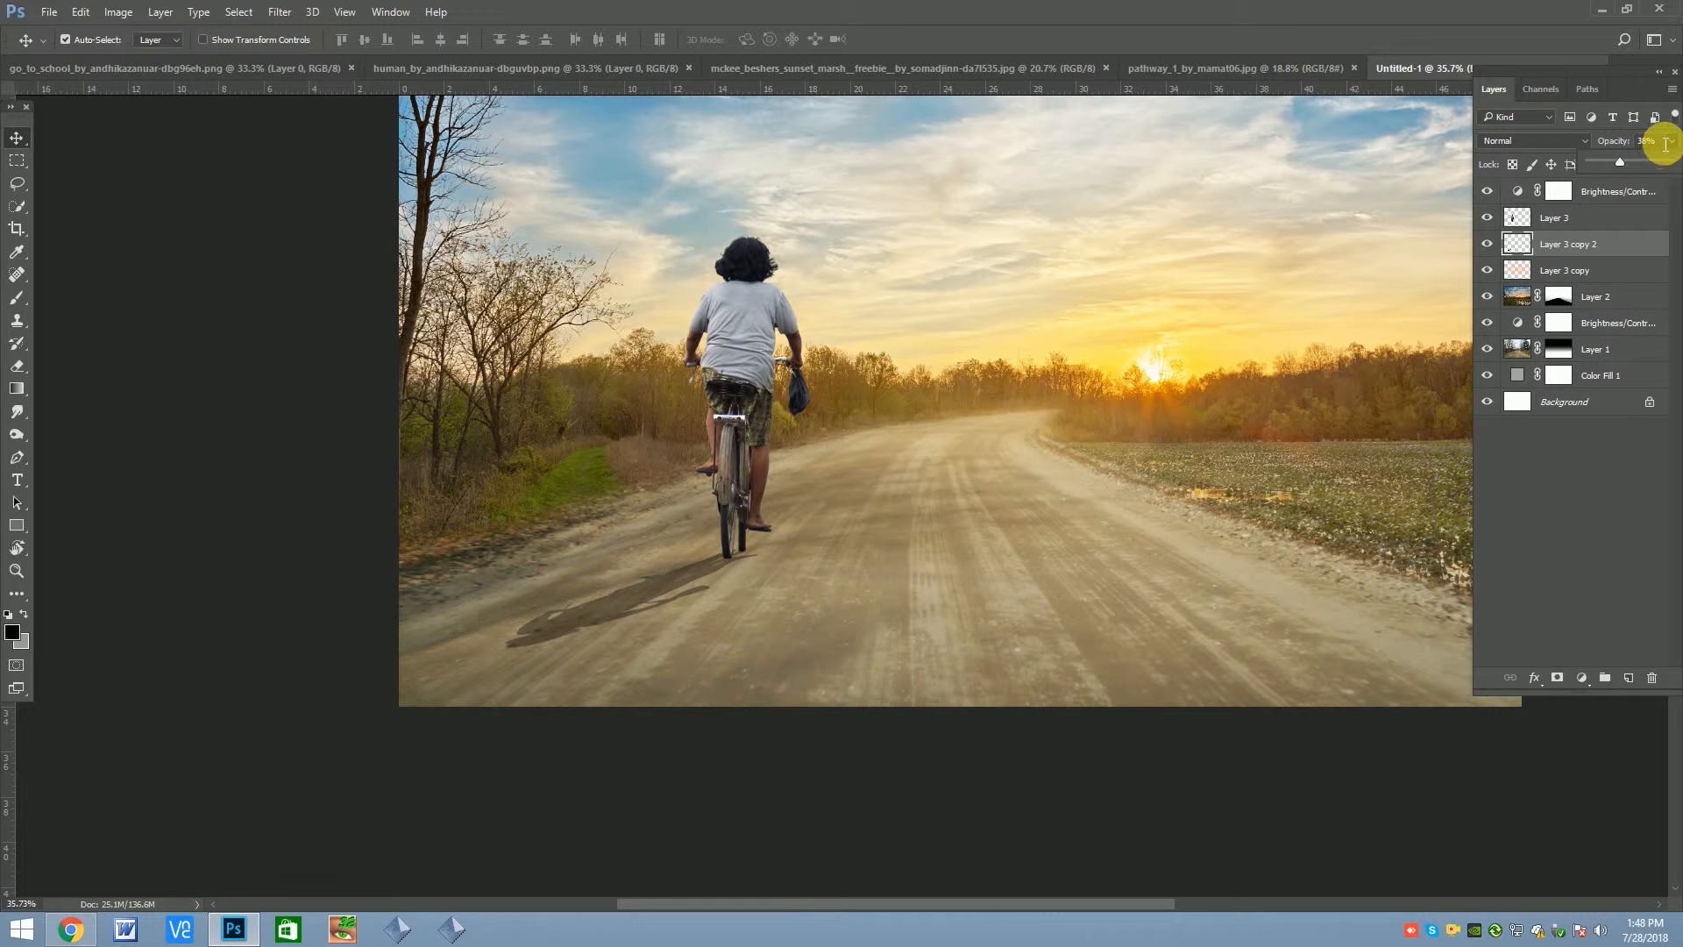
type("30")
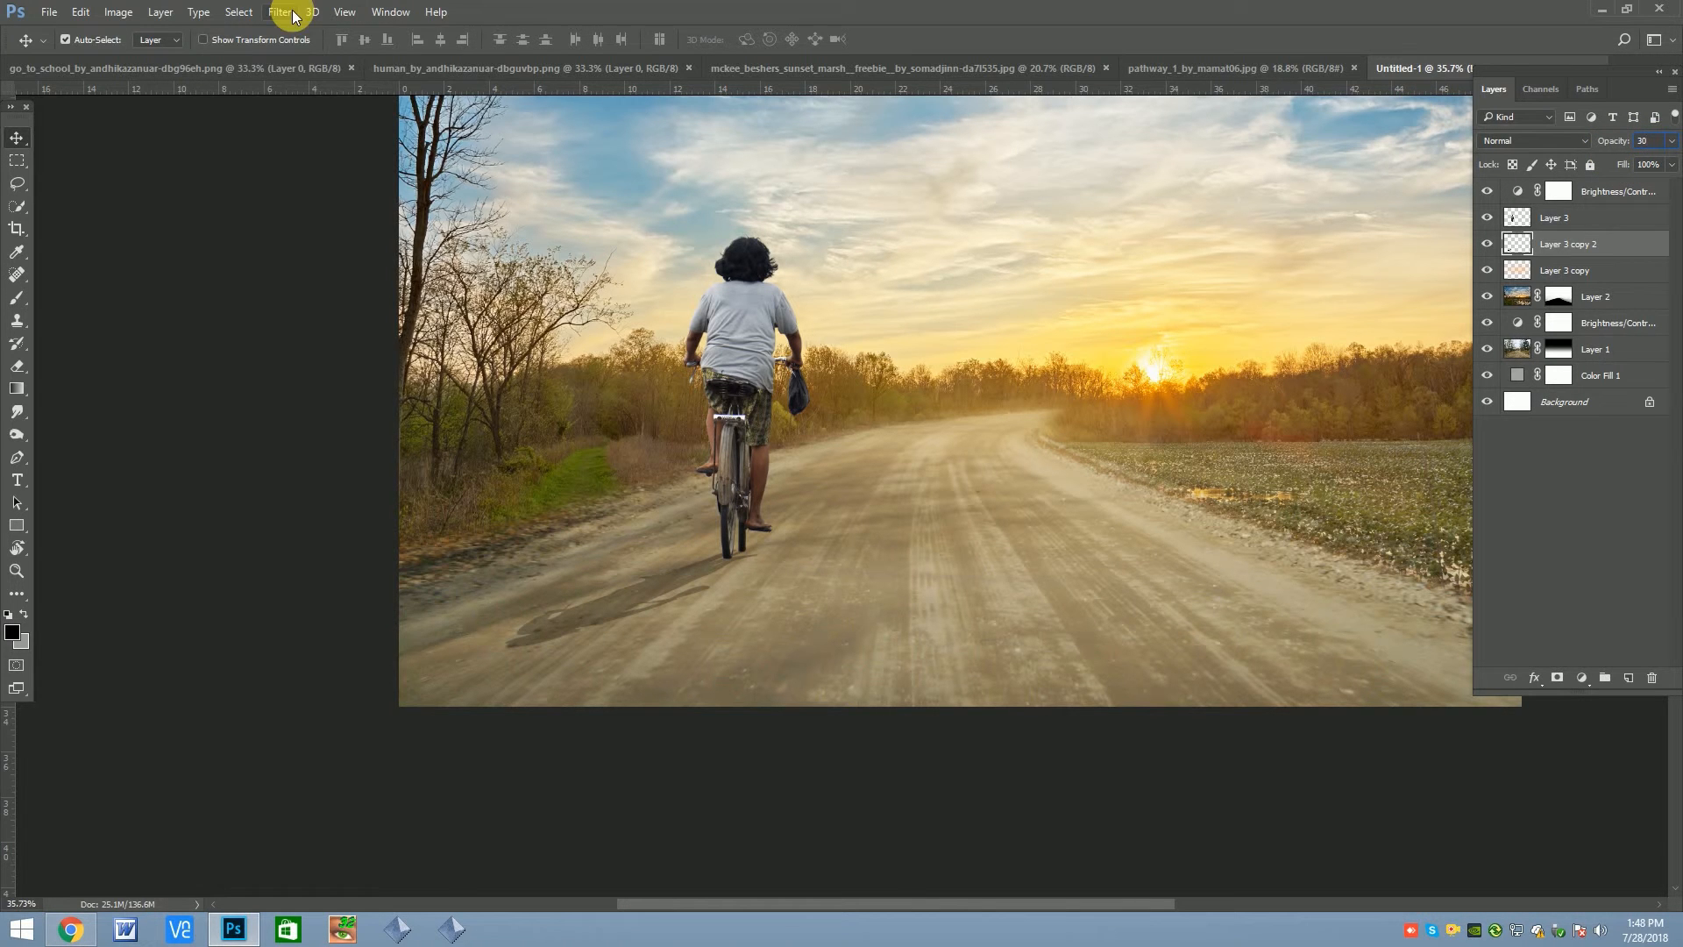
left_click(281, 12)
mouse_move(333, 207)
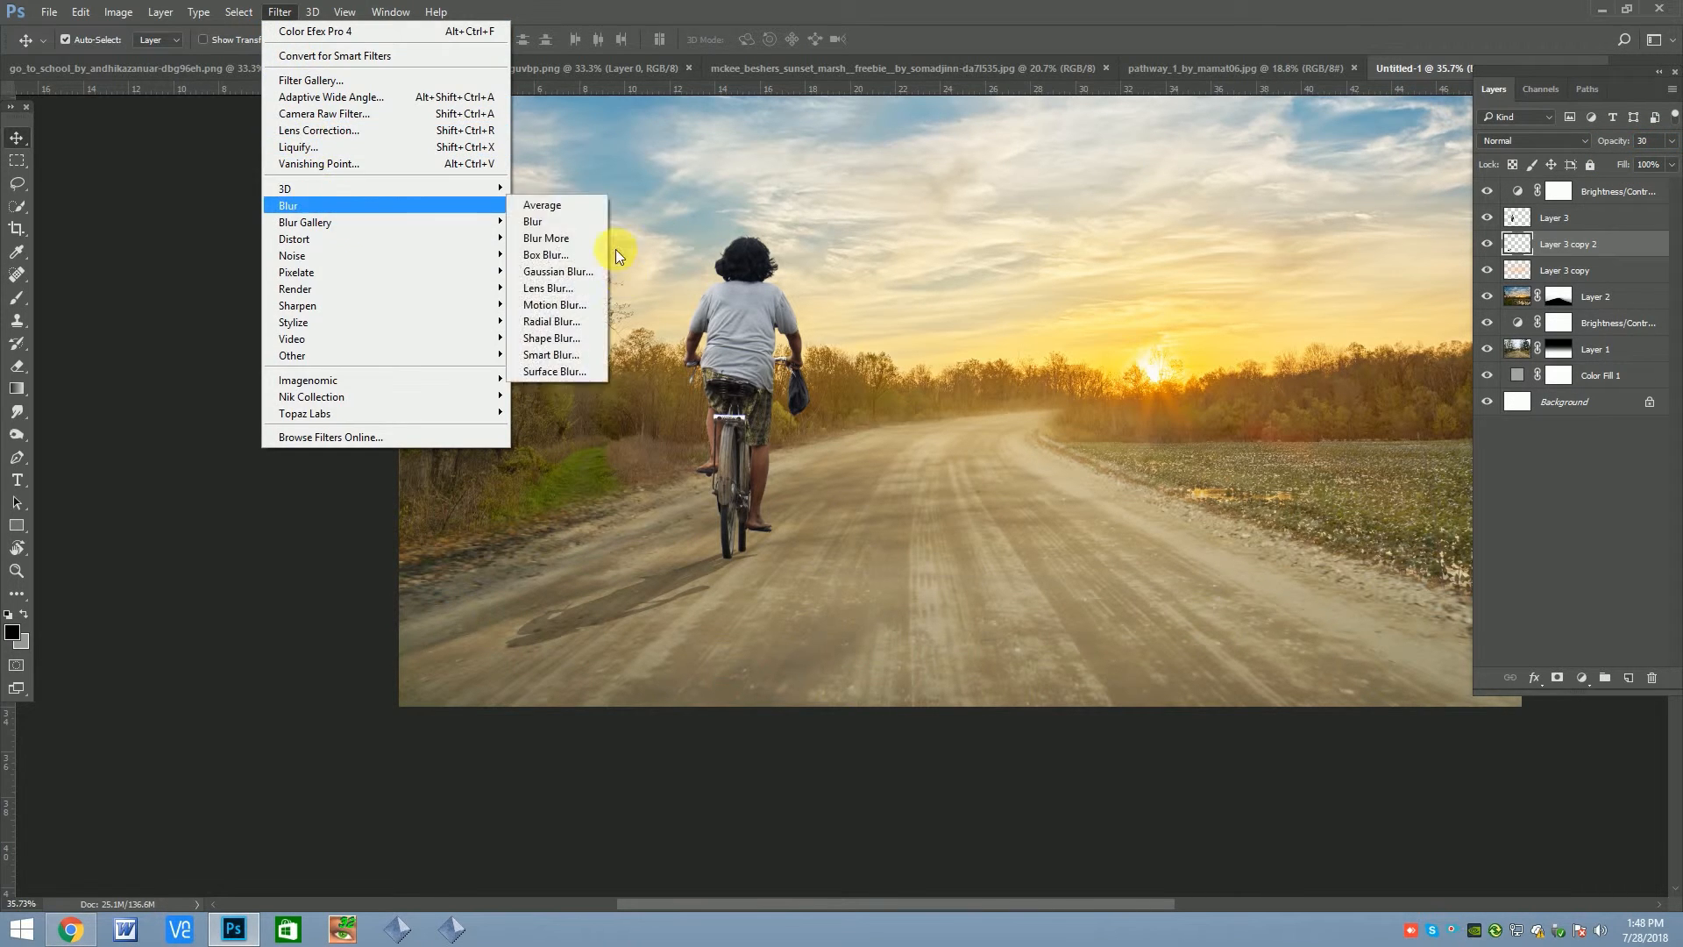
left_click(557, 272)
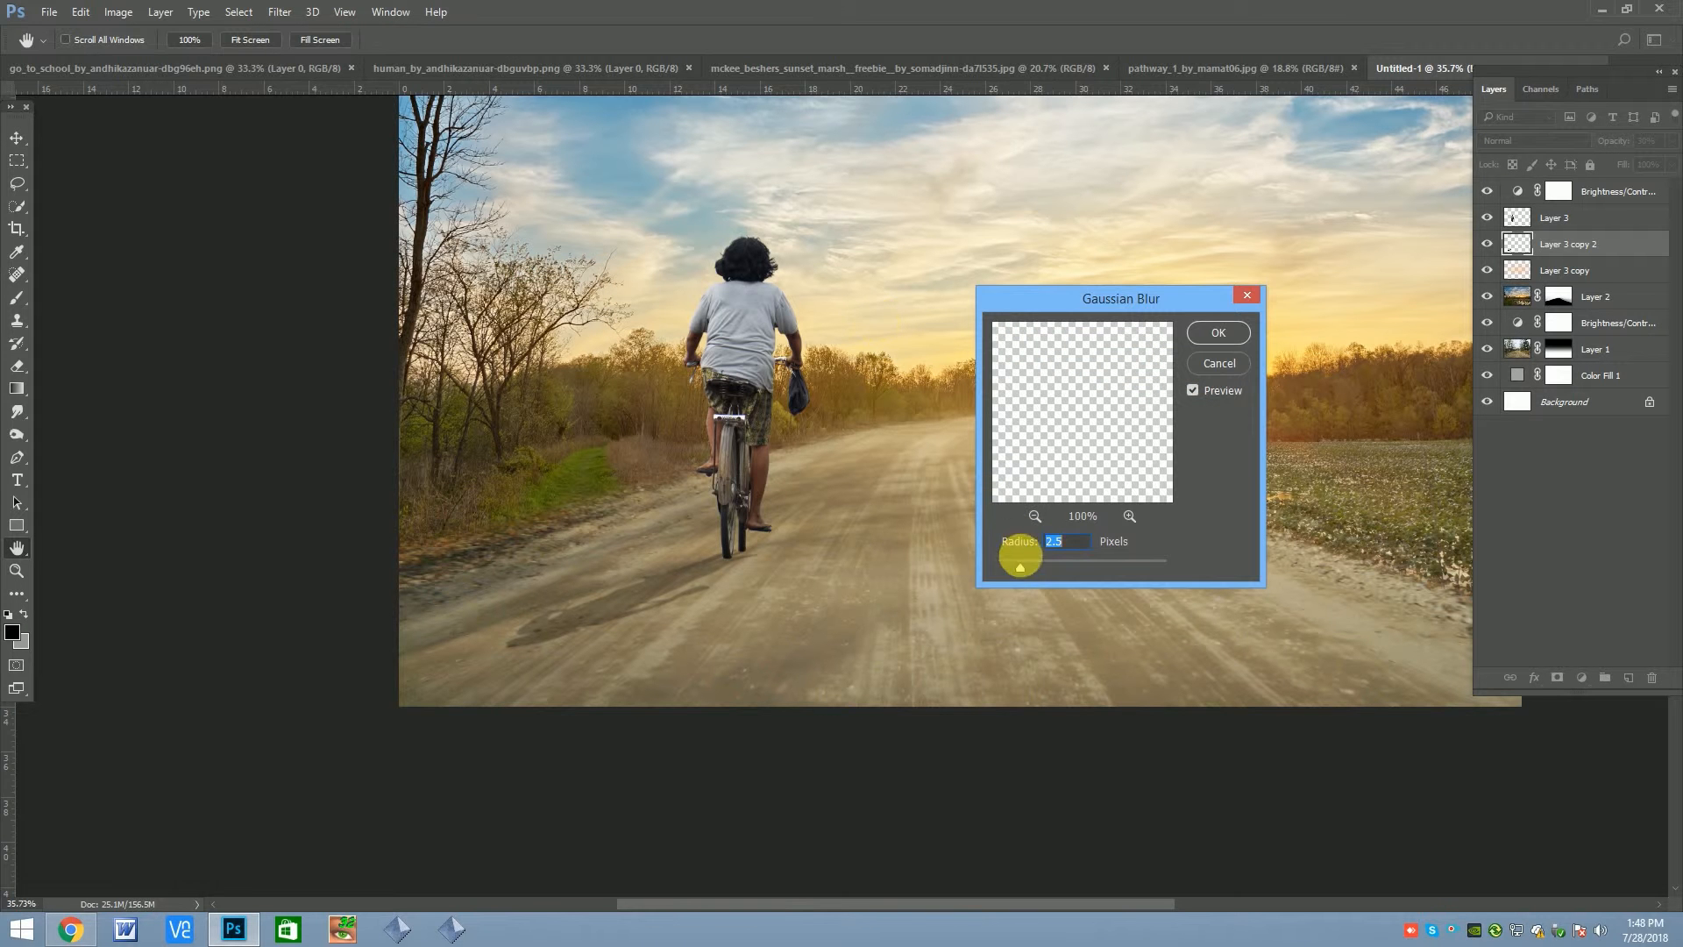
left_click(1219, 332)
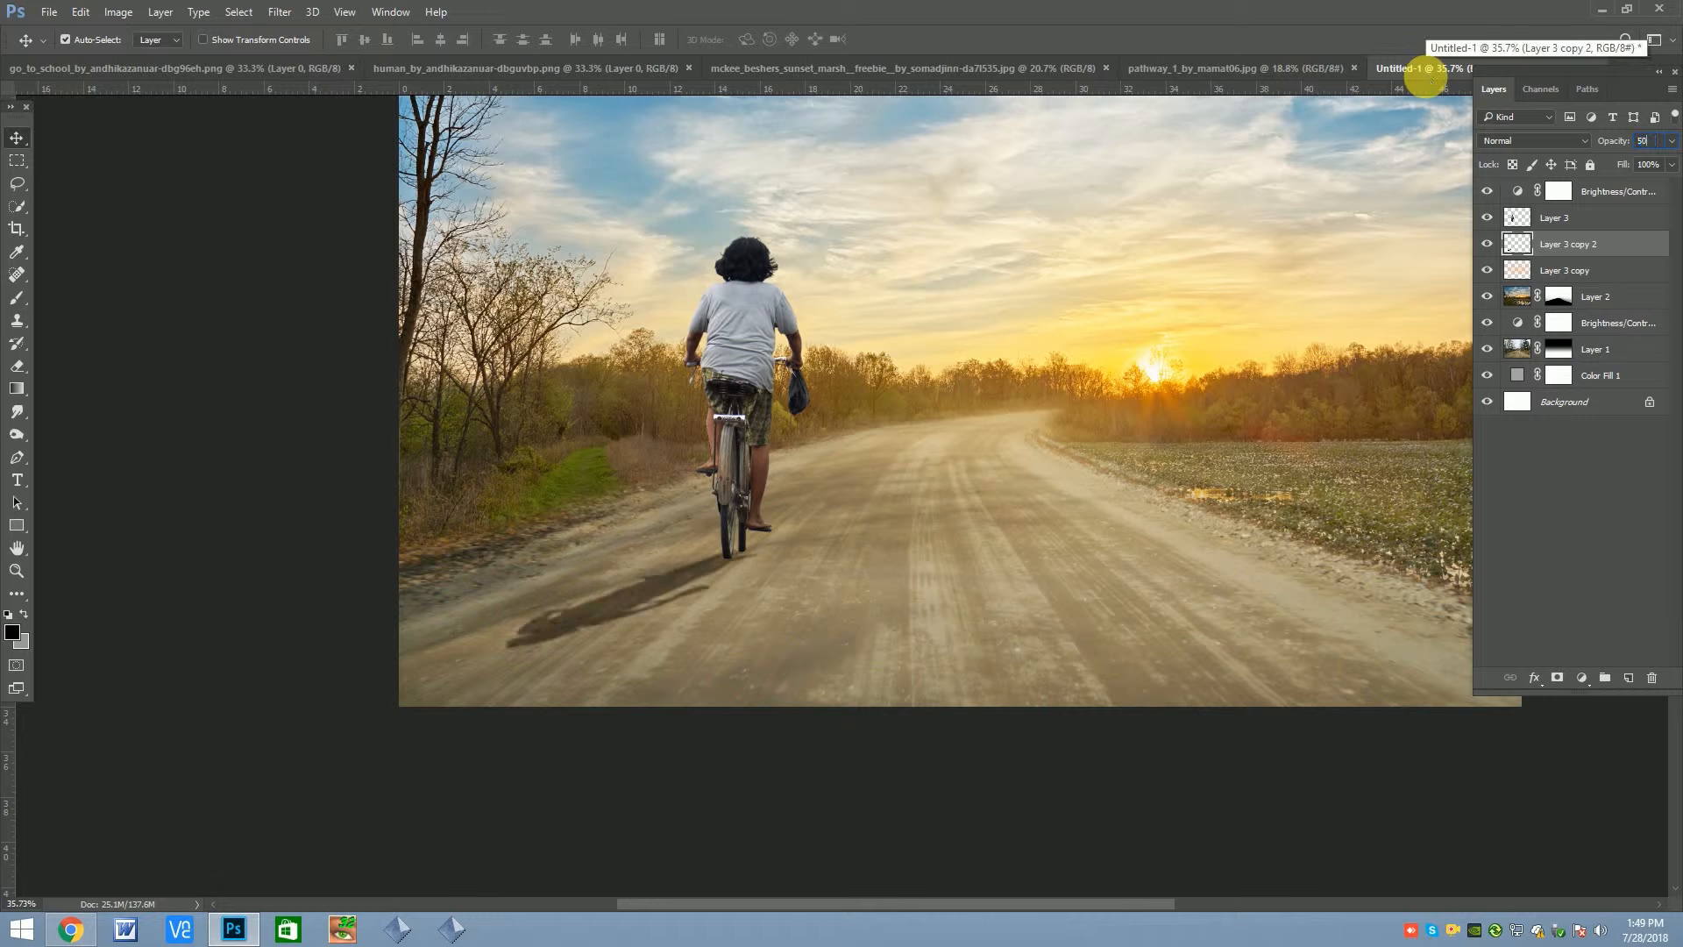
Set the shadow layer's opacity to 50%
left_click(654, 632)
scroll(654, 631, "down", 3)
left_click(848, 540)
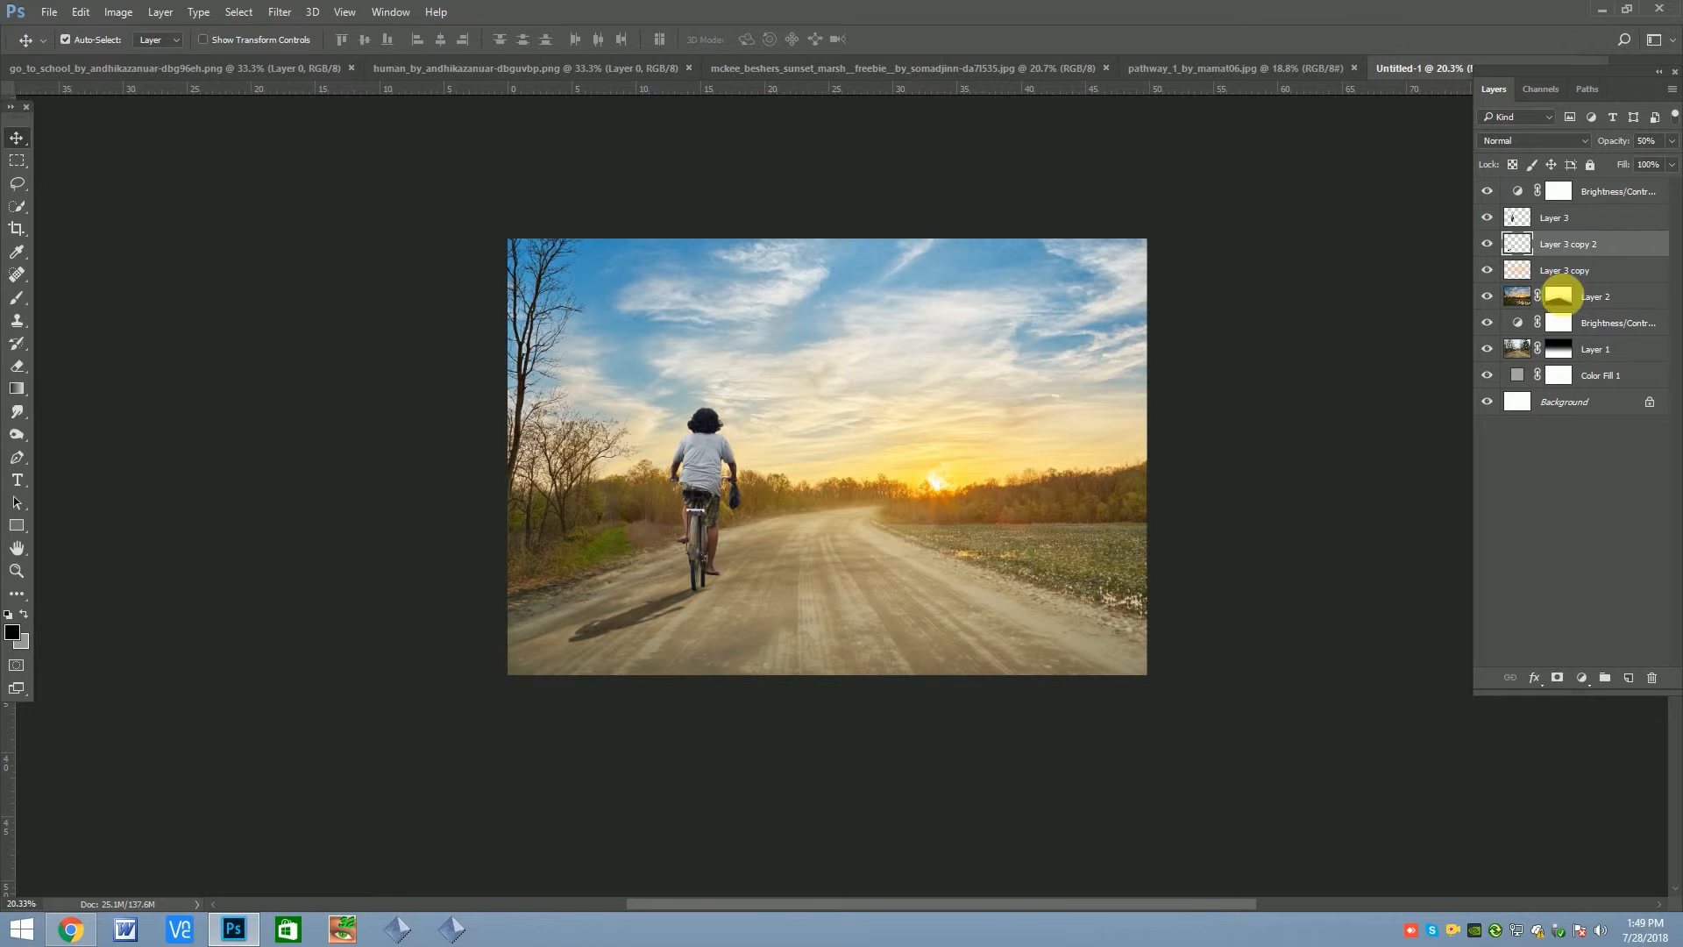
left_click(17, 369)
scroll(752, 609, "up", 1)
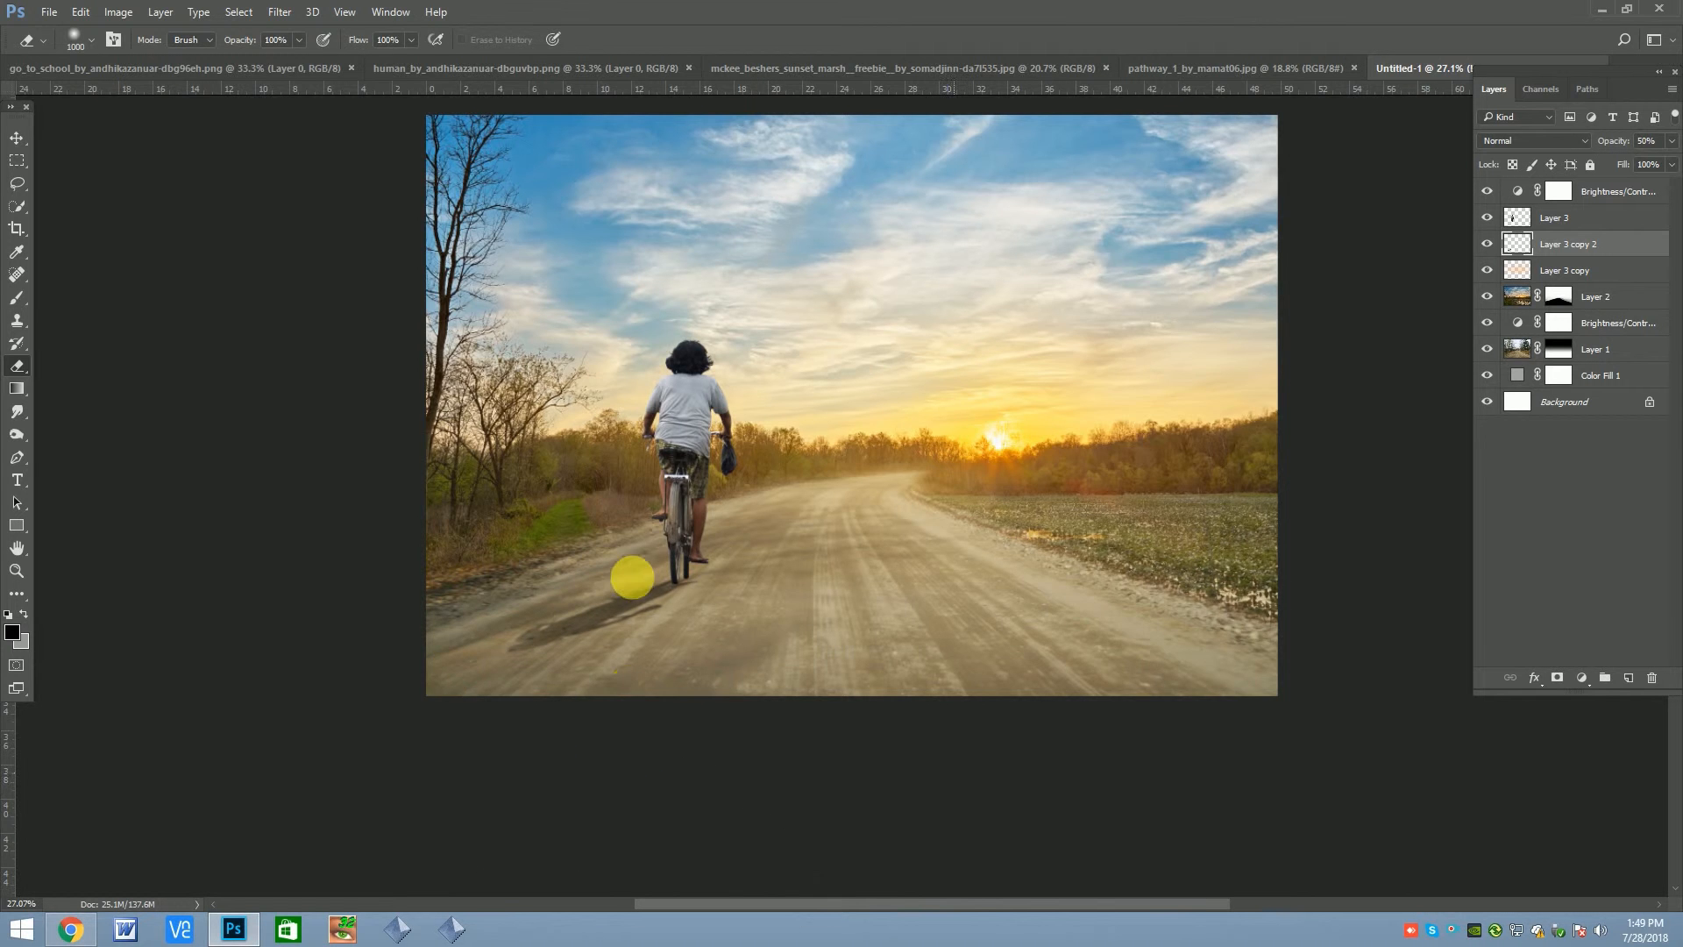
scroll(650, 571, "down", 1)
key("v")
scroll(708, 502, "up", 1)
scroll(707, 498, "down", 1)
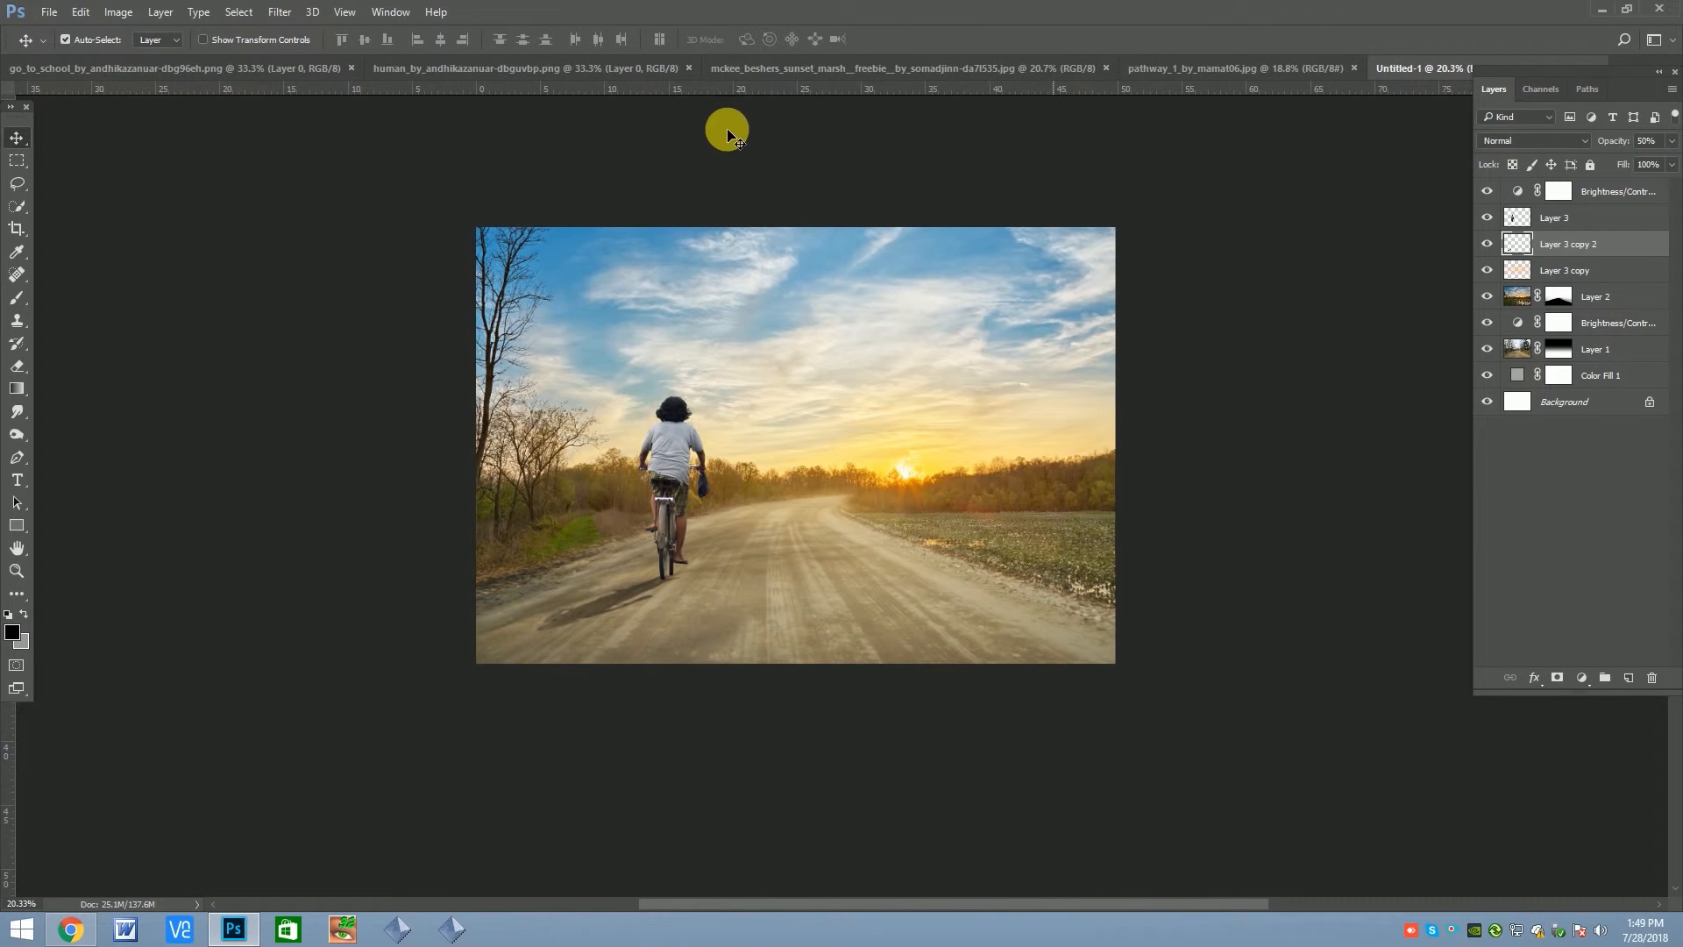
Bring the schoolboy cutout from the go_to_school image into the composite, scale it down and stand it on the road just left of the sun
left_click(439, 77)
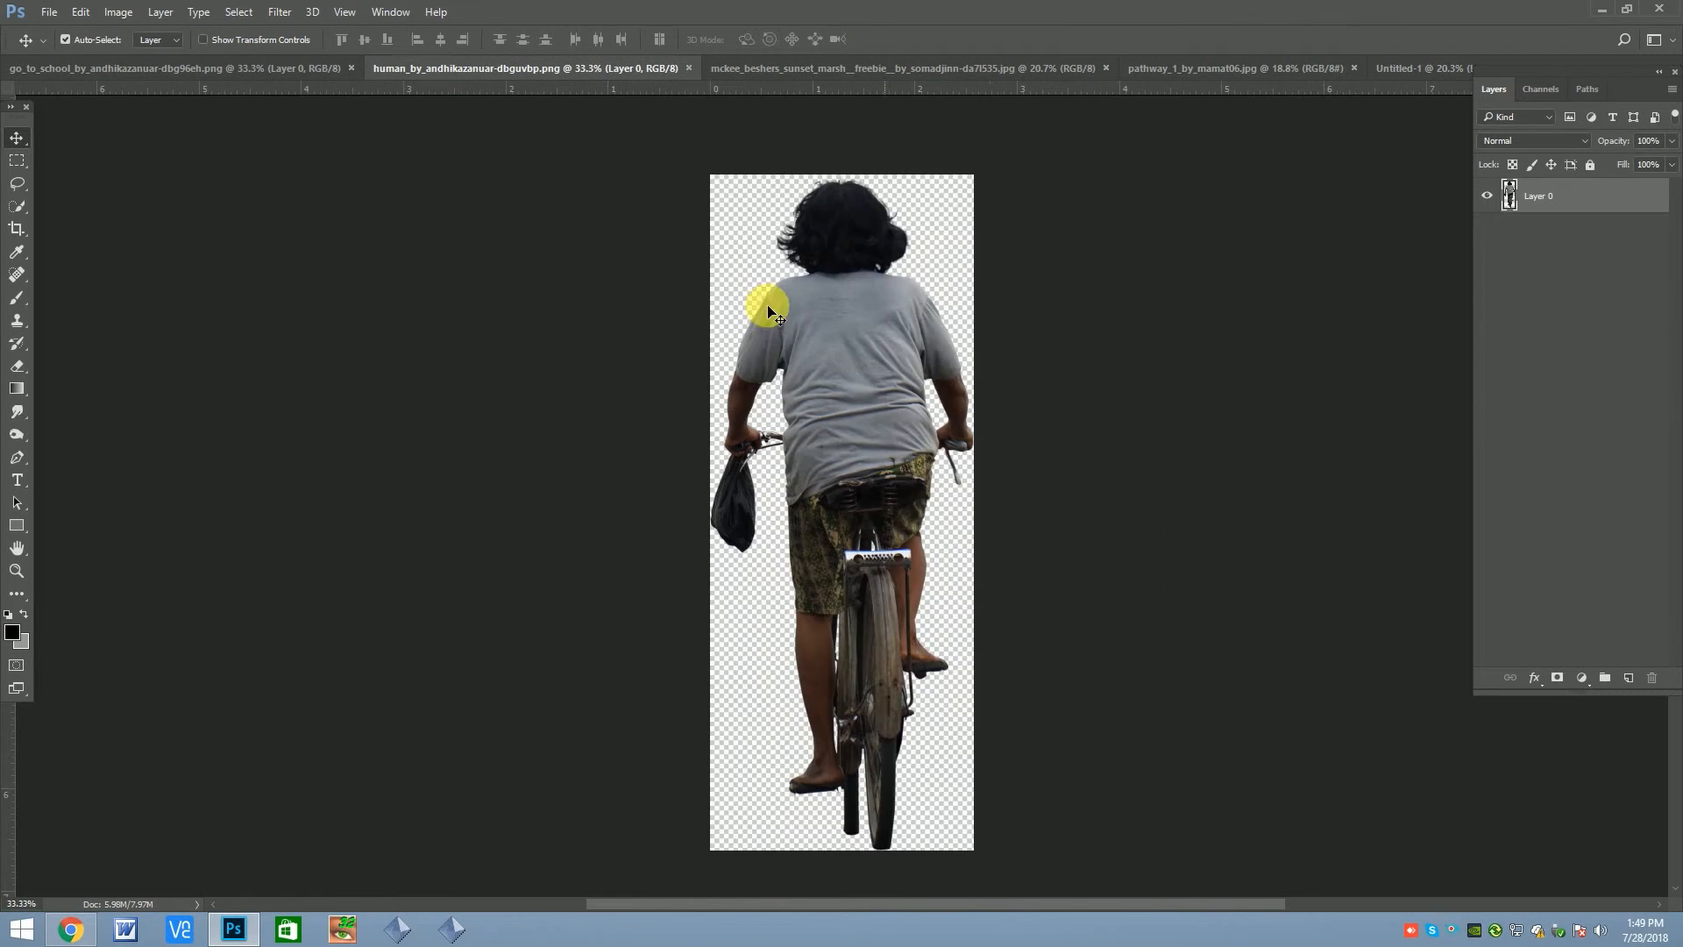
left_click(246, 74)
left_click_drag(895, 433, 879, 481)
key("ctrl+t")
left_click_drag(939, 319, 889, 436)
left_click_drag(891, 512, 757, 524)
key("Return")
scroll(775, 478, "down", 5)
scroll(891, 501, "up", 5)
key("ctrl+t")
key("Return")
scroll(765, 523, "up", 2)
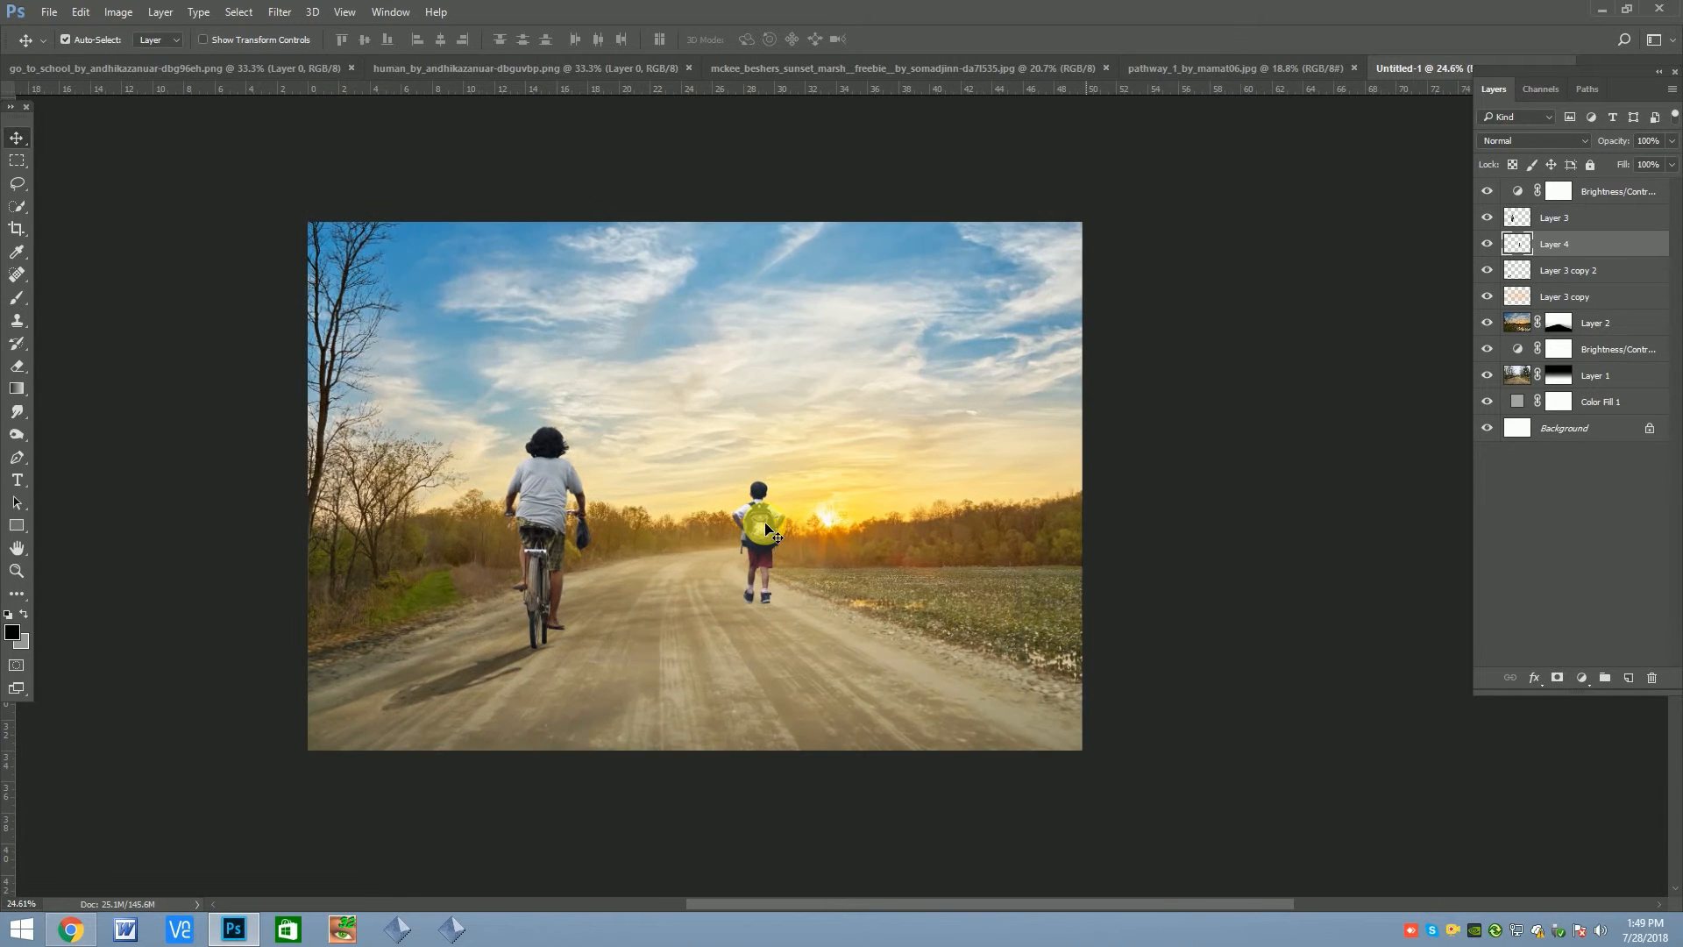
Duplicate the schoolboy layer, place the copy beneath the original and load its outline as a selection, with black as foreground color
left_click(1530, 250, "ctrl")
left_click_drag(1567, 250, 1626, 676)
left_click_drag(1564, 252, 1552, 274)
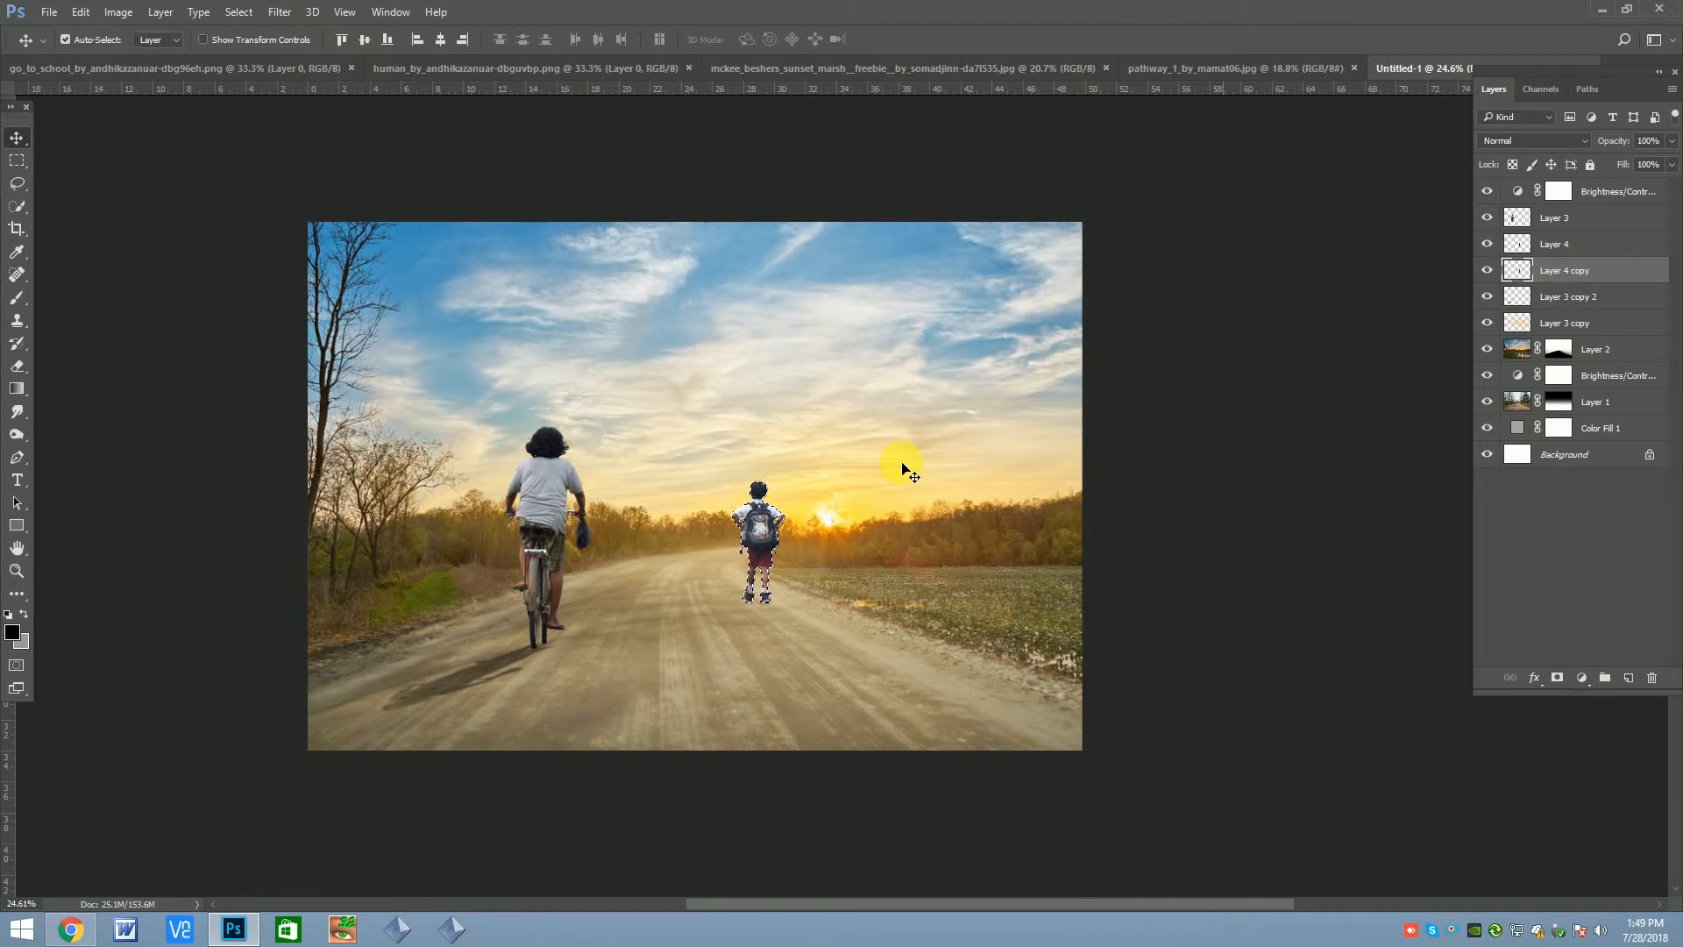
left_click(12, 632)
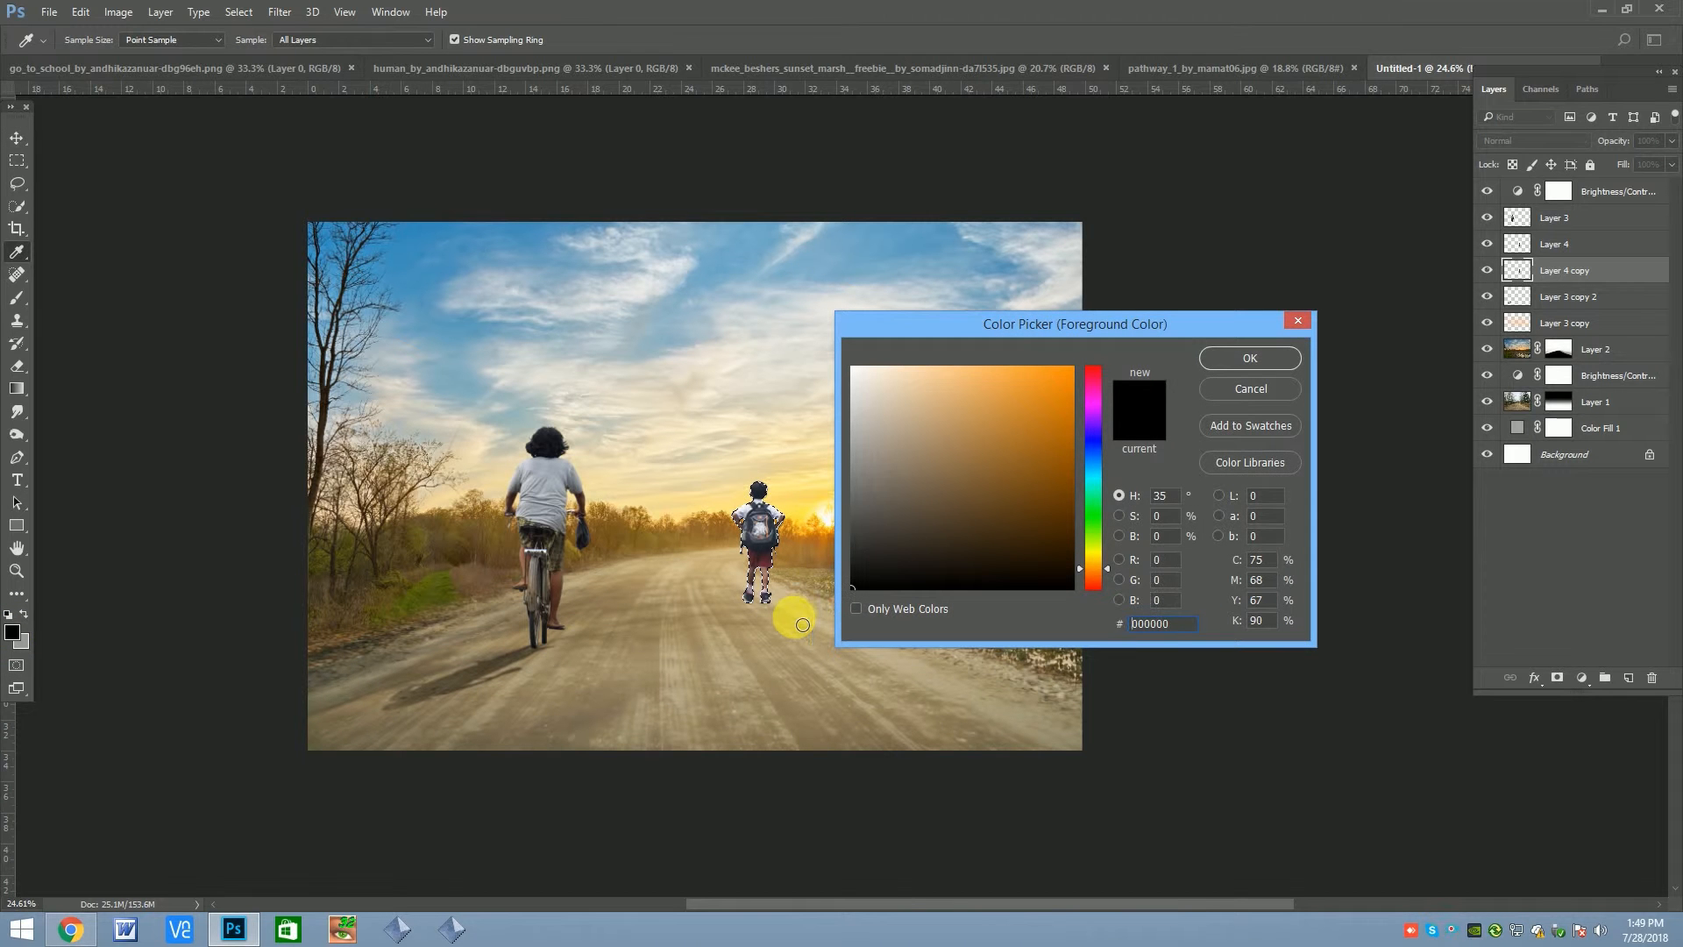
left_click(1224, 357)
key("v")
Flip the copy downward from the boy's feet at about 50% height and fill it with black as his shadow
key("ctrl+t")
left_click_drag(759, 482, 762, 603)
left_click_drag(761, 669, 774, 661)
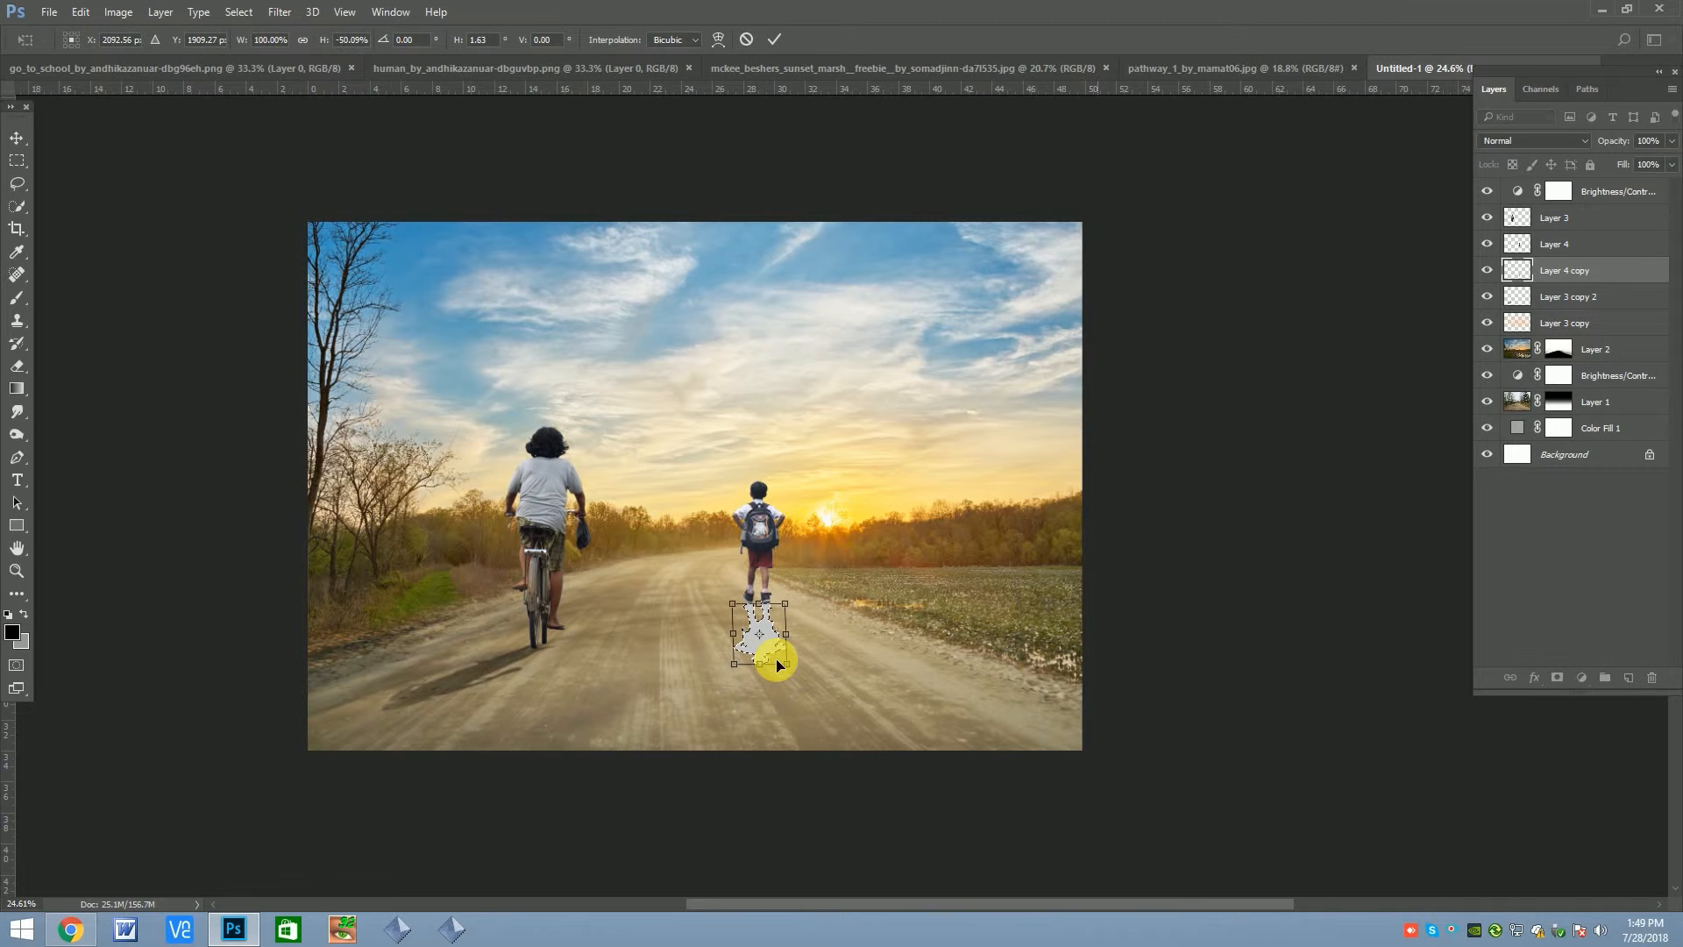
key("Return")
left_click(16, 633)
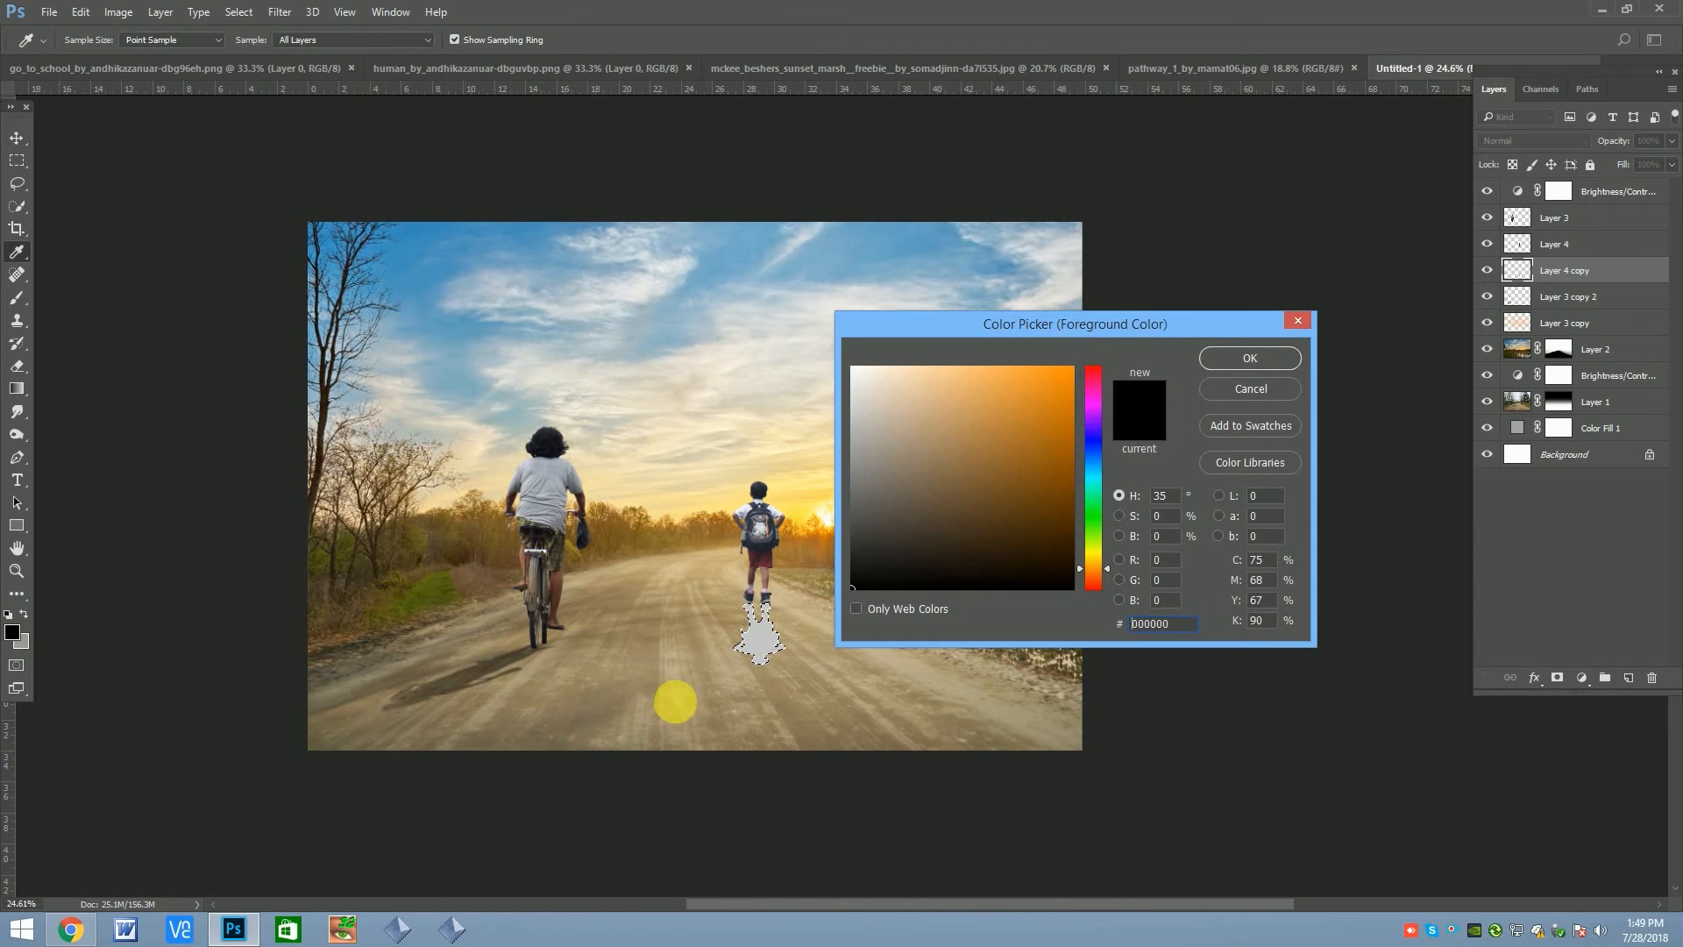
key("Return")
key("alt+BackSpace")
Skew the boy's black shadow so it falls diagonally toward the lower left, away from the sun, and clear the selection
key("ctrl+t")
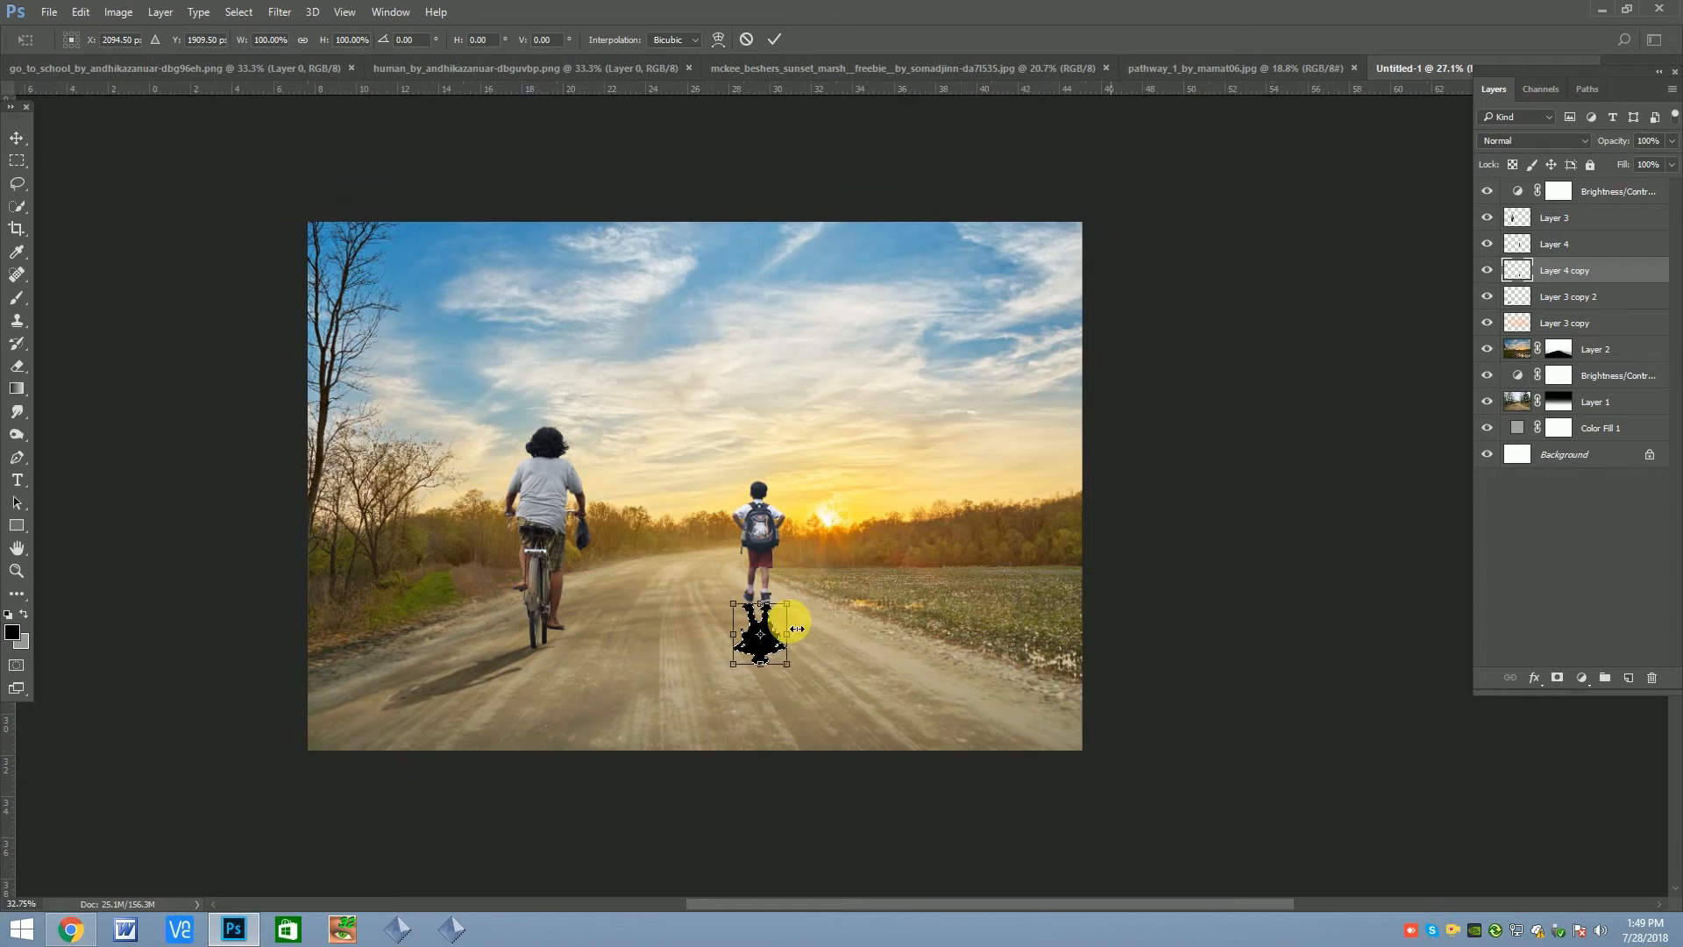
scroll(748, 639, "up", 3)
right_click(746, 637)
left_click(789, 419)
left_click_drag(747, 688, 658, 680)
key("Return")
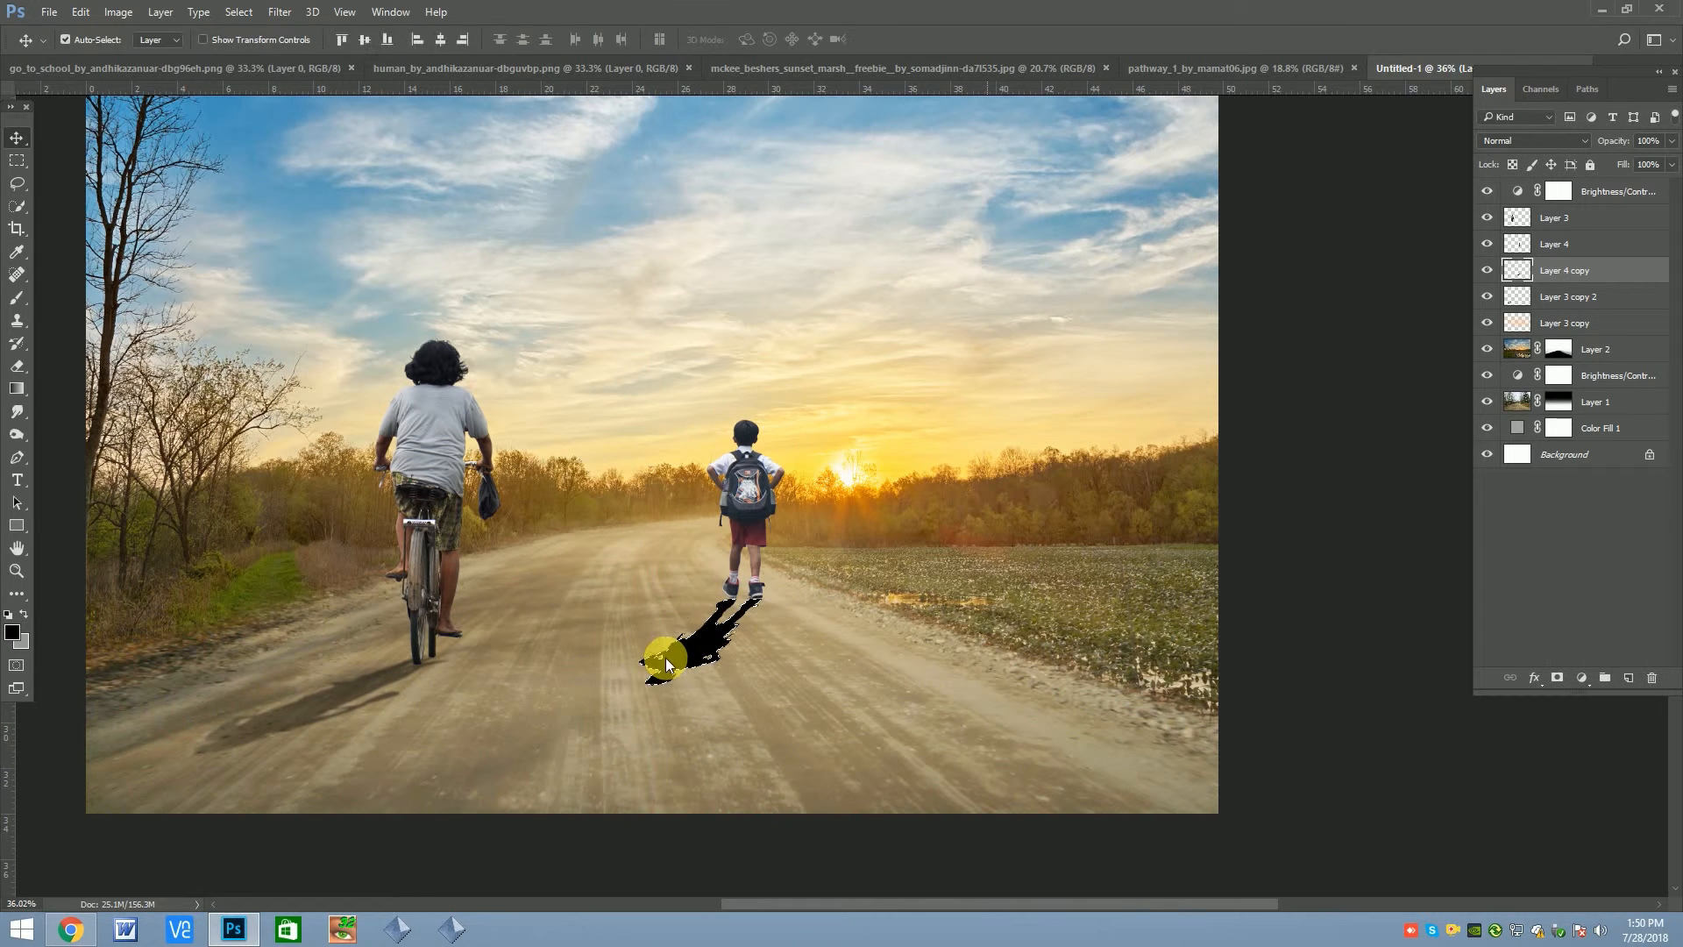
scroll(768, 611, "up", 2)
key("ctrl")
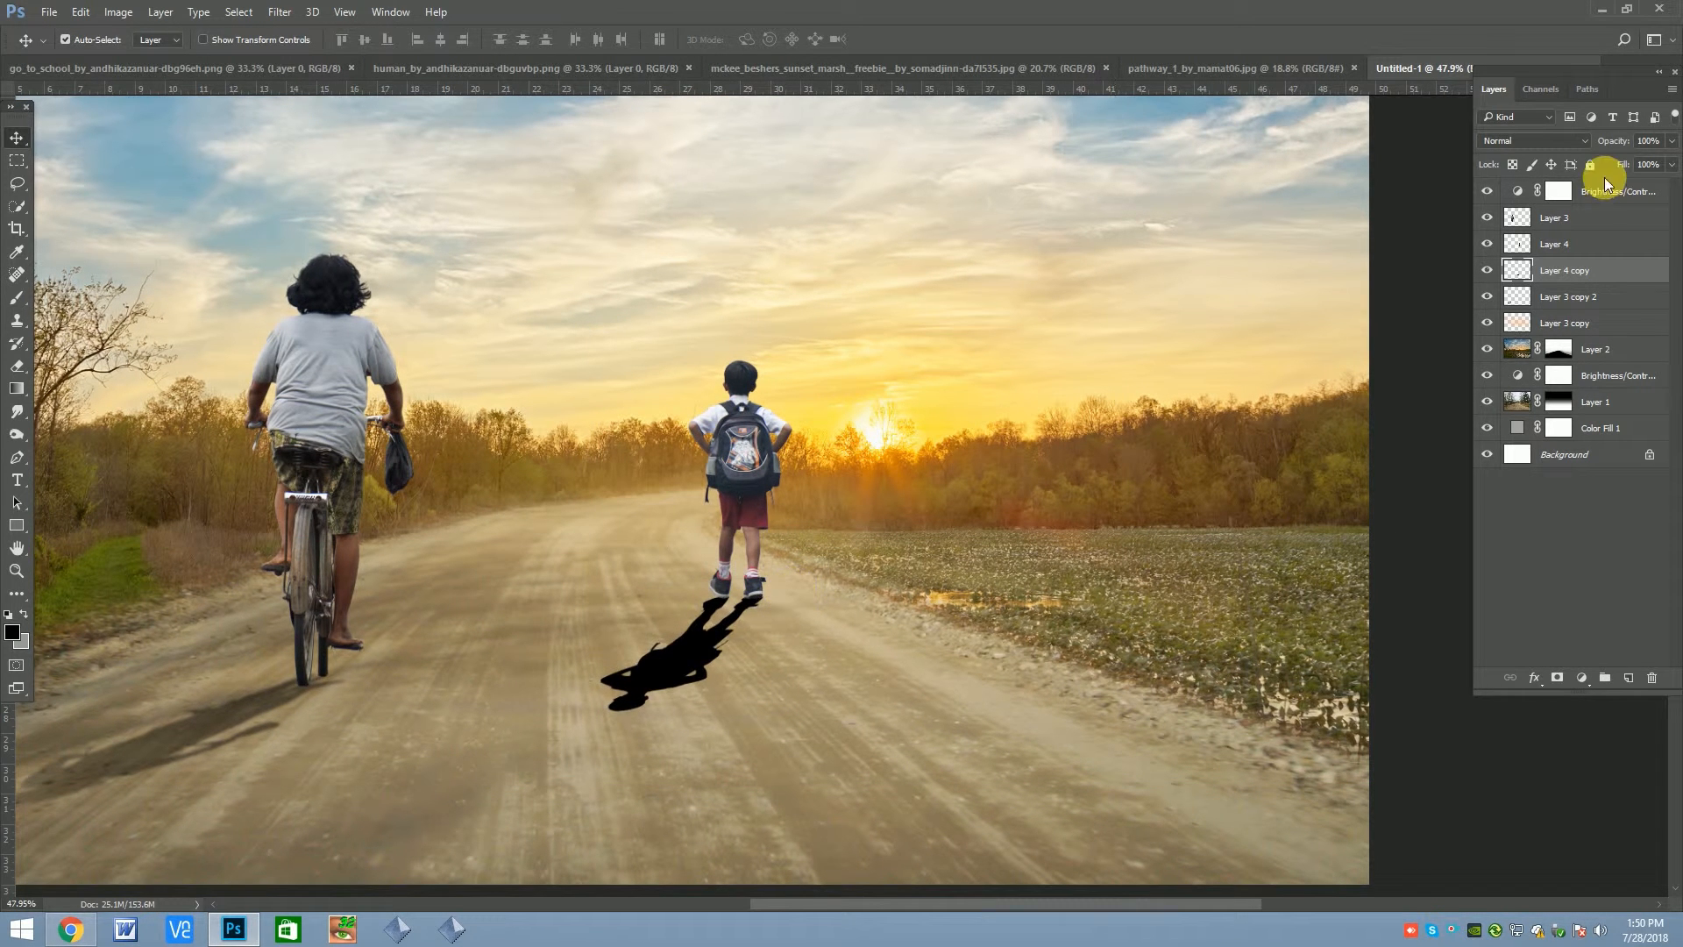
Lower the boy's shadow layer to 20% opacity and soften it with a Gaussian Blur
left_click(1671, 140)
left_click_drag(1641, 165, 1629, 165)
type("20")
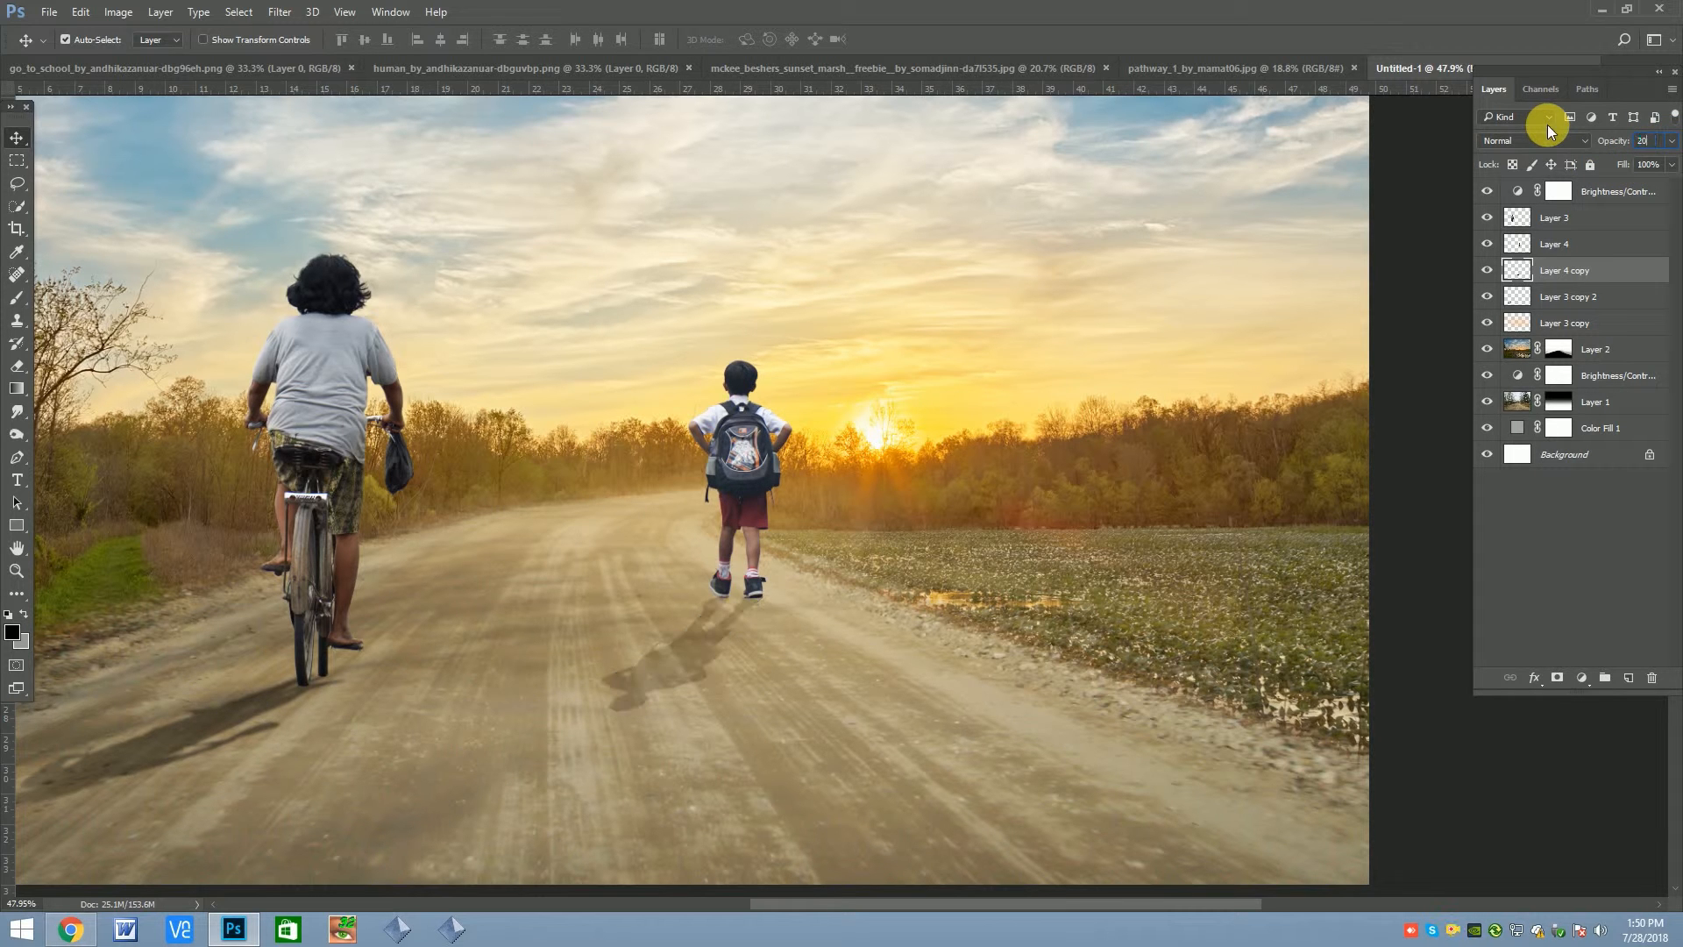
left_click(279, 12)
mouse_move(390, 207)
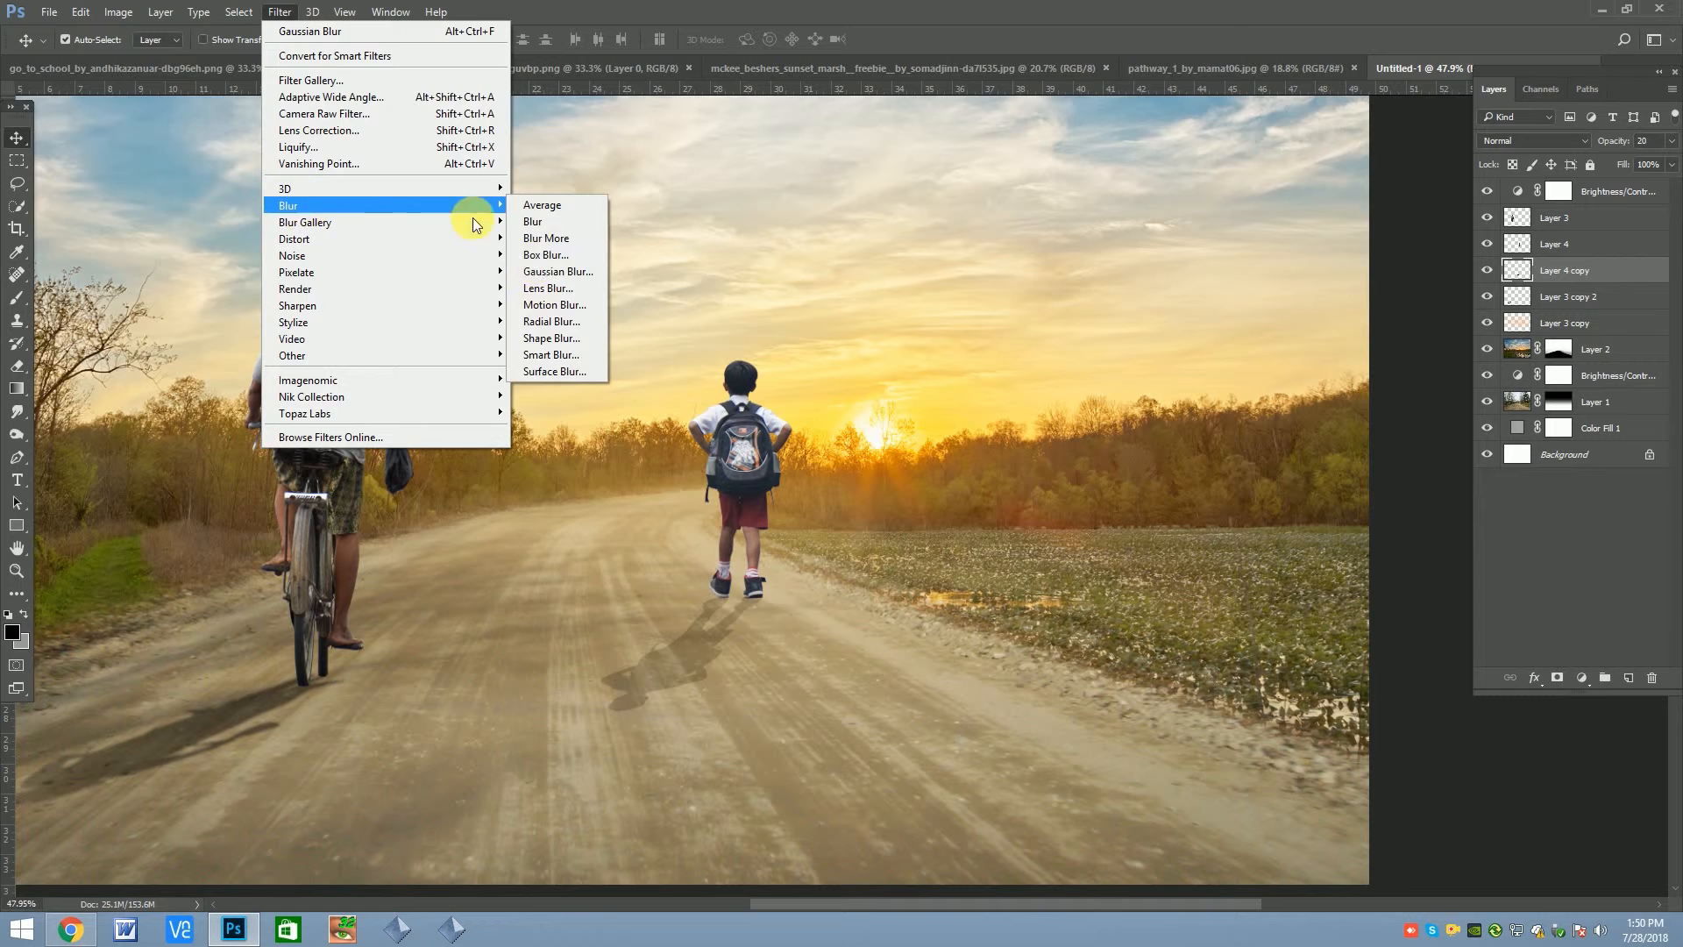
left_click(541, 271)
key("Return")
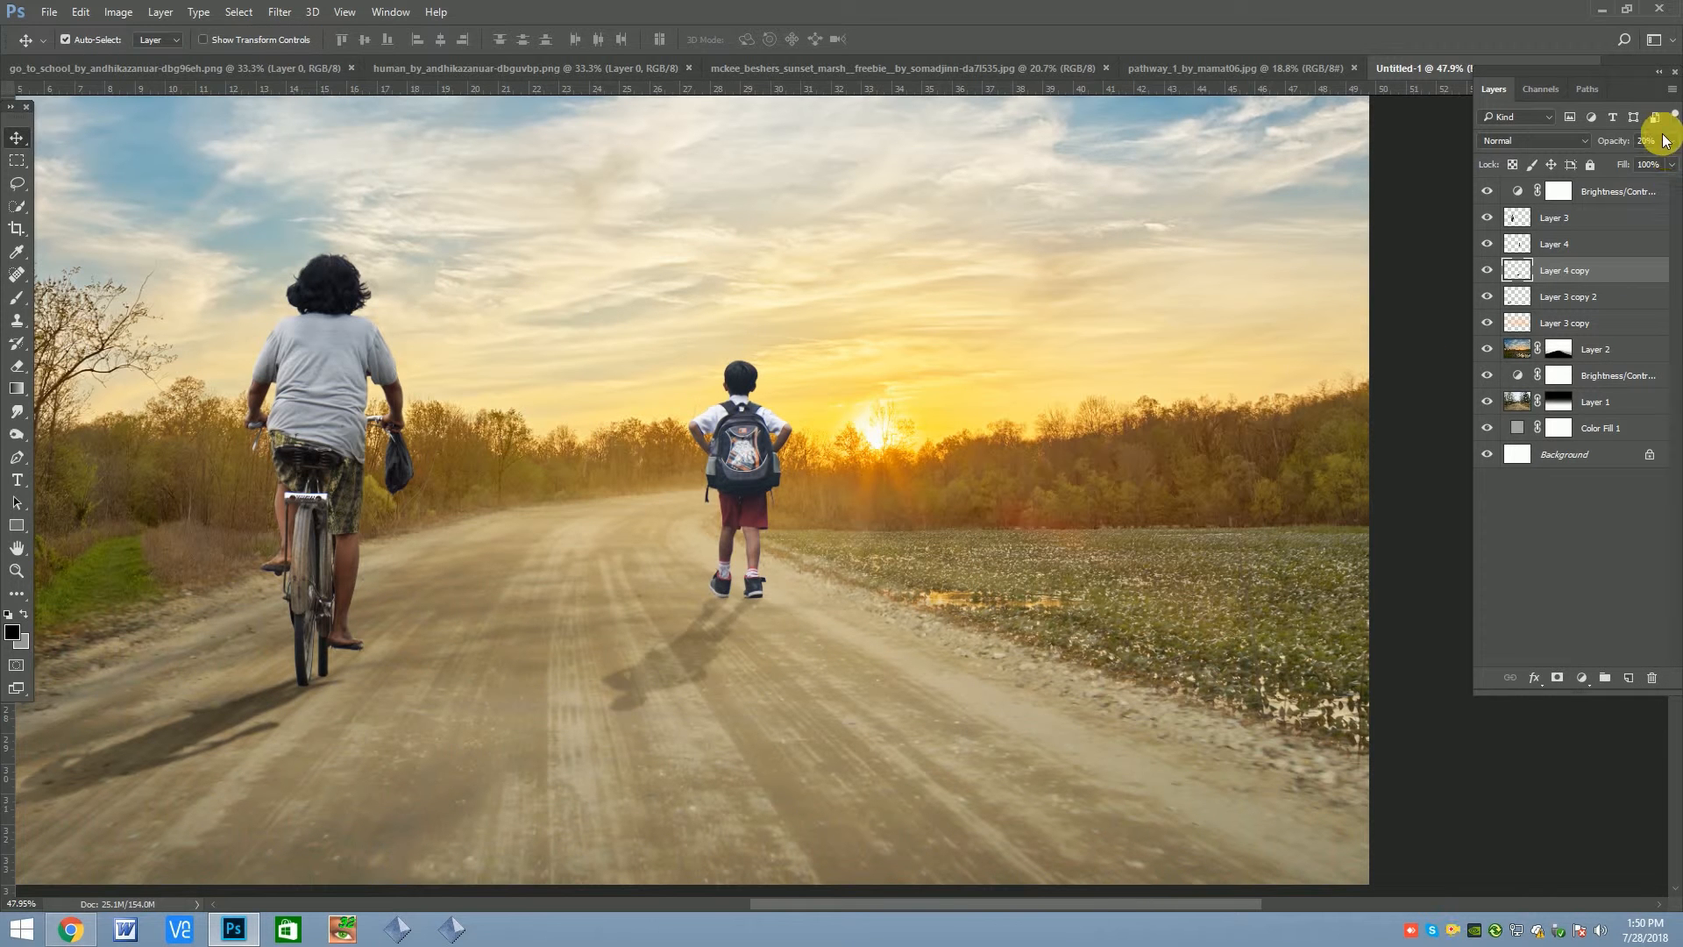
Set the boy's shadow layer to 40% opacity and compare the scene with the shadow hidden and shown
type("40")
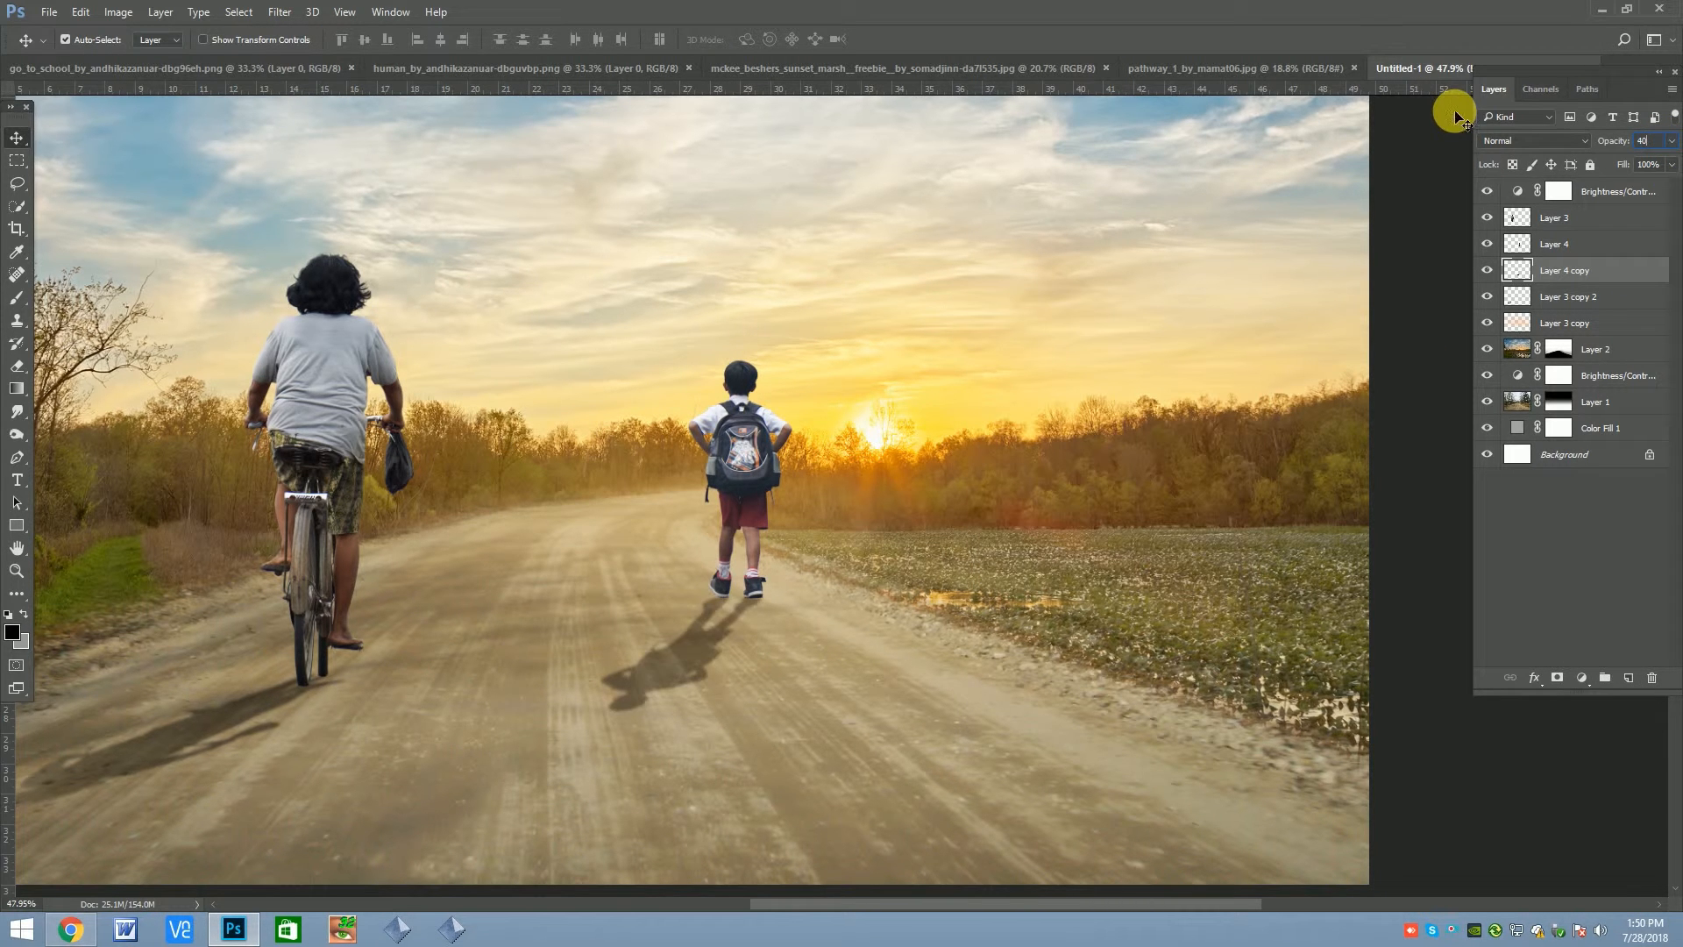
key("Return")
scroll(891, 552, "down", 2)
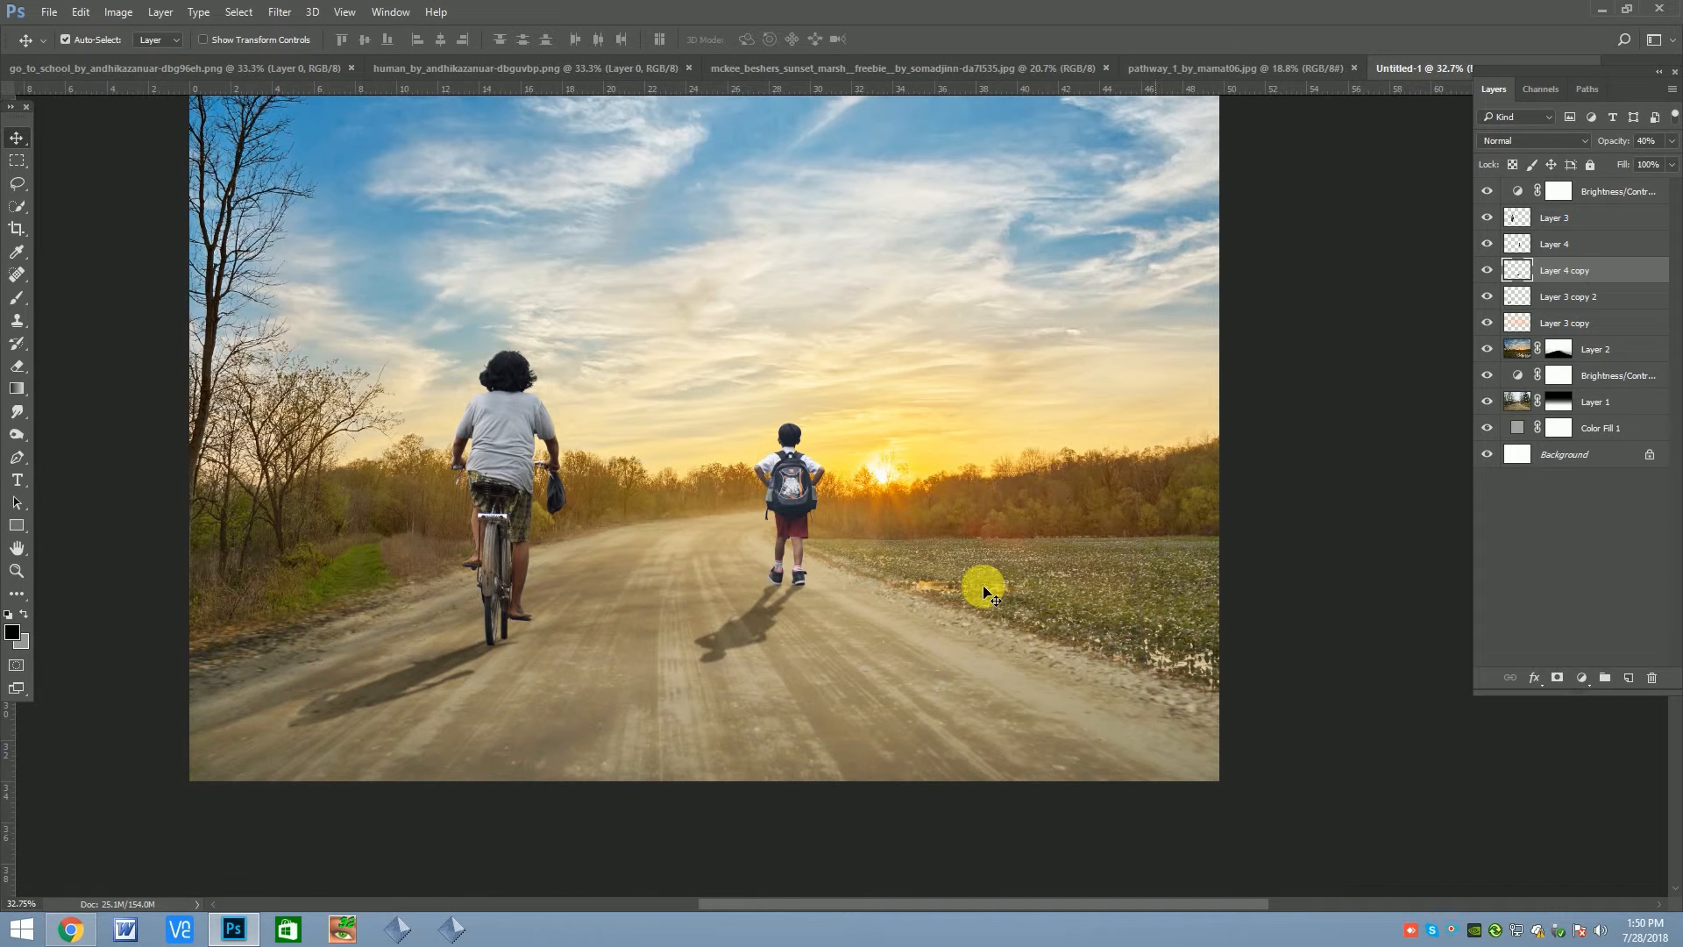
left_click(1487, 270)
left_click(1487, 270)
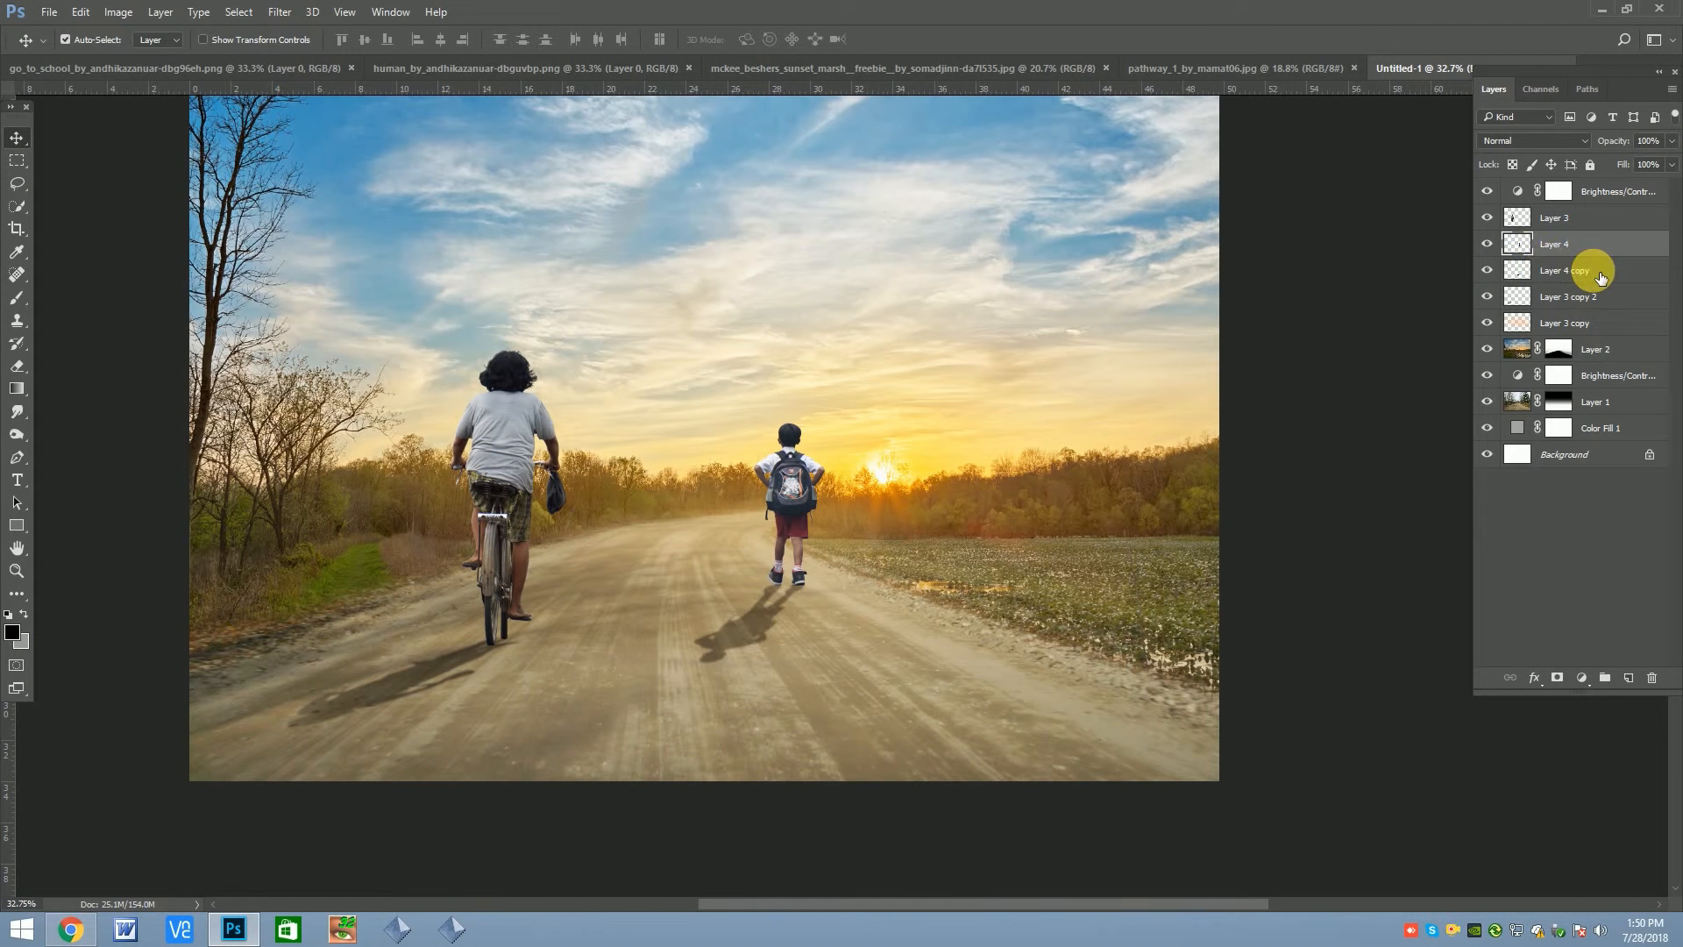
Distort the boy's shadow so its far end stretches further down the road, and adjust its upper right corner
key("ctrl")
key("ctrl+t")
right_click(759, 551)
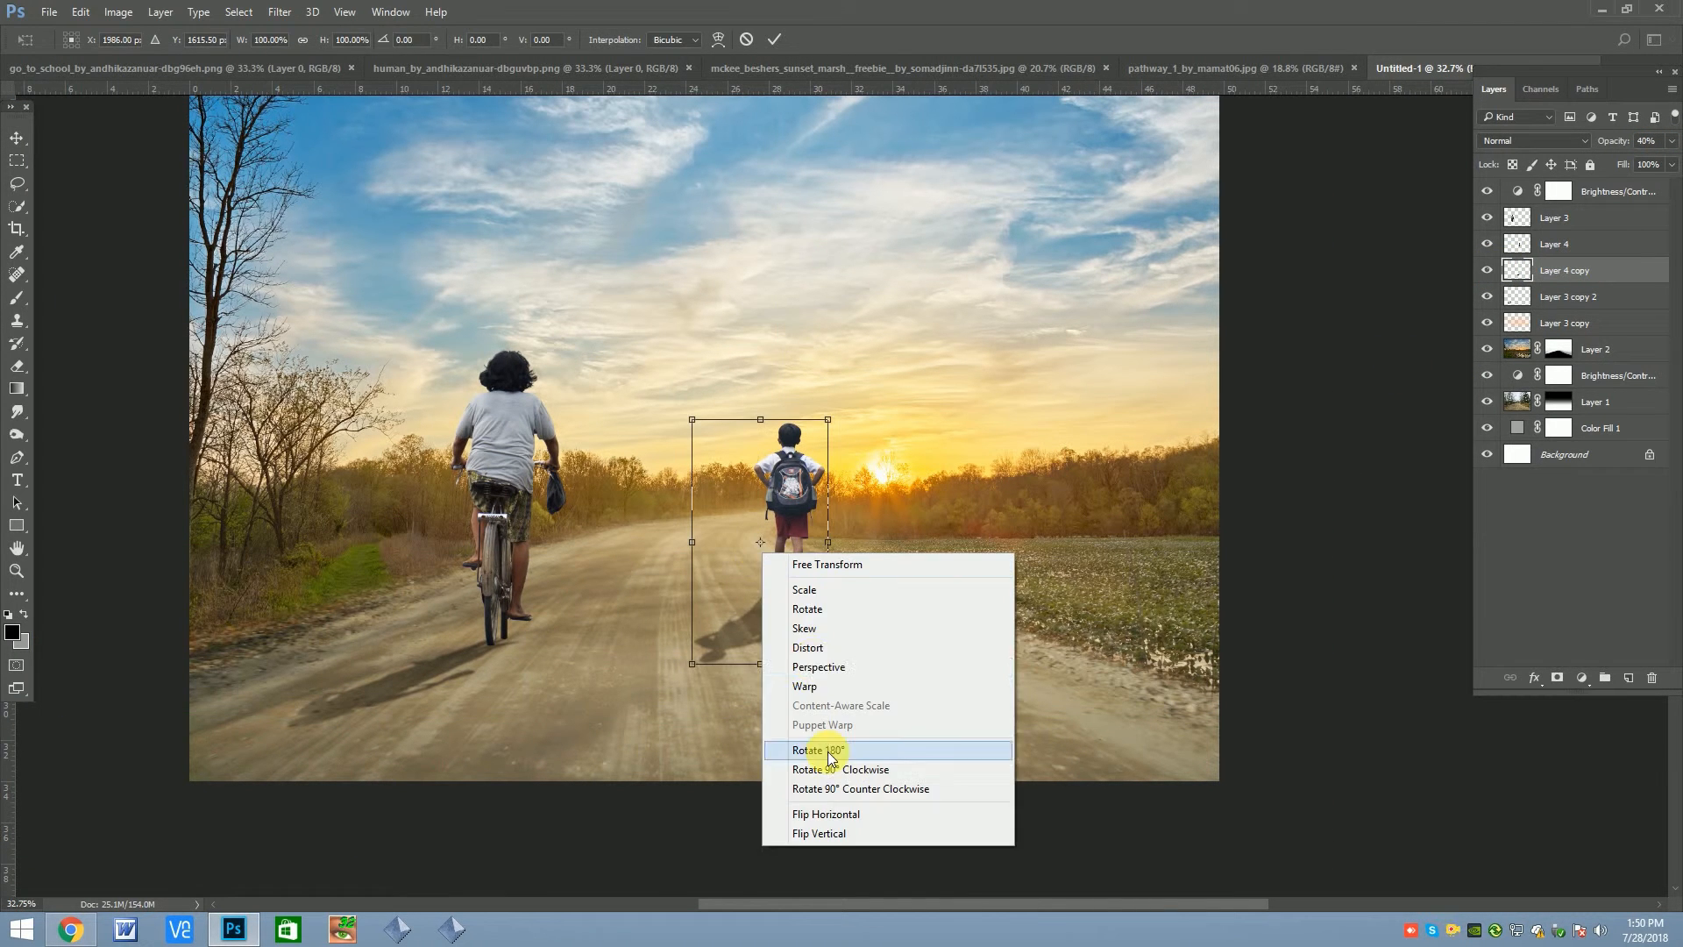
left_click(808, 646)
left_click_drag(687, 673, 666, 688)
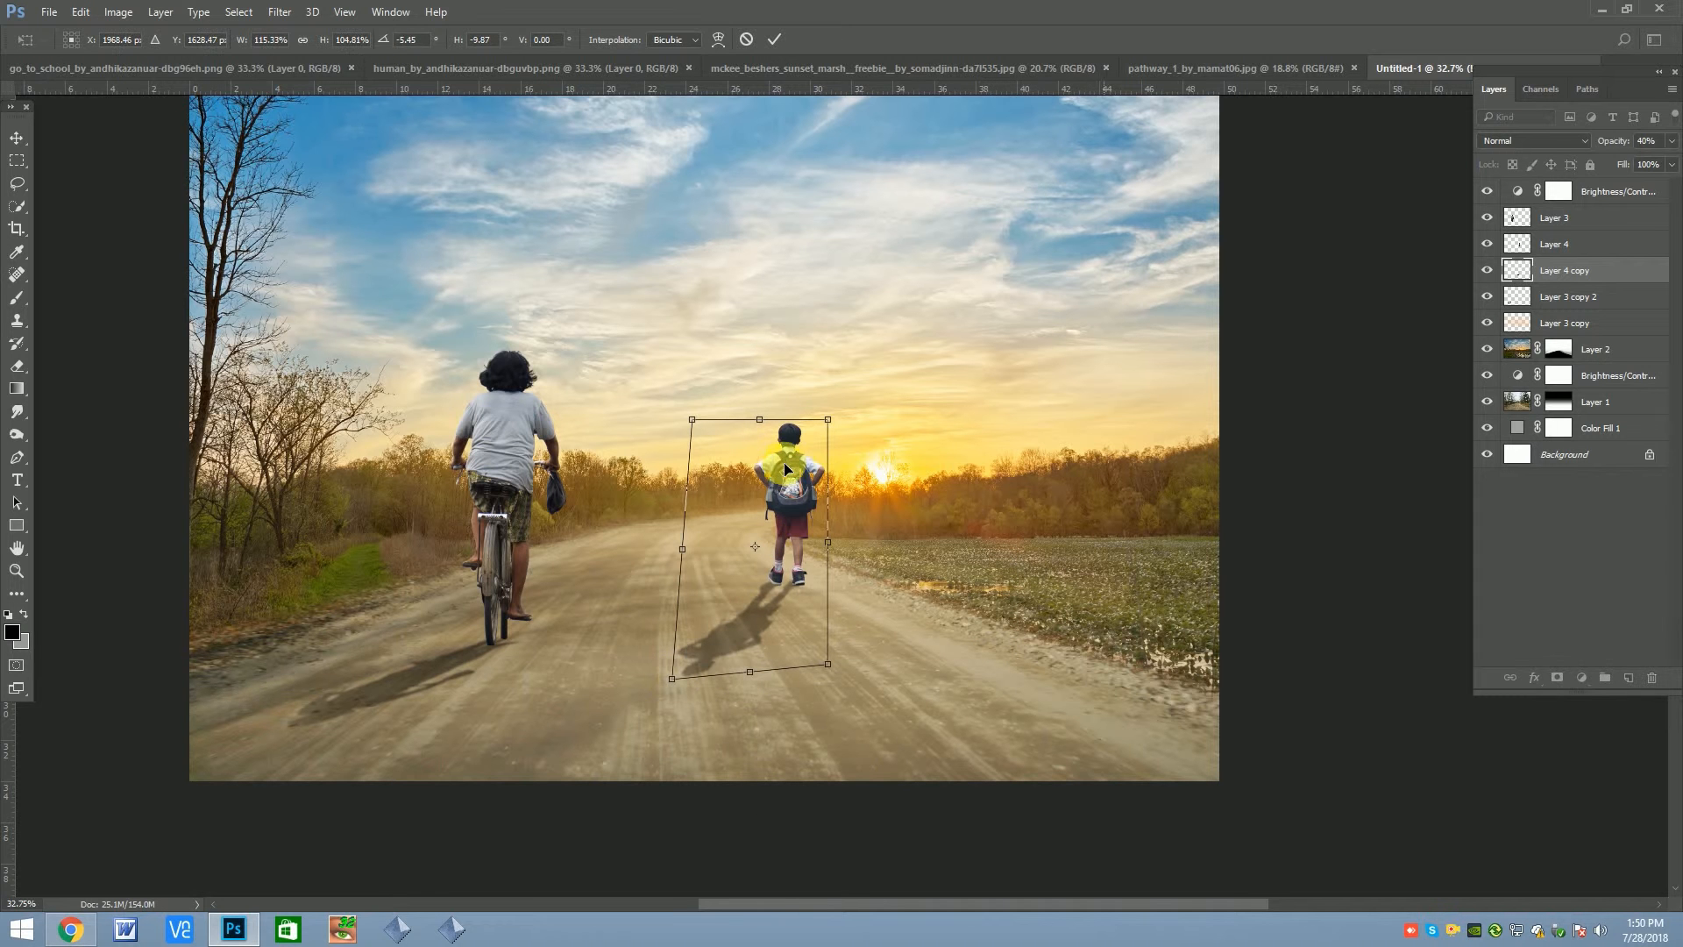
left_click_drag(827, 420, 832, 434)
Warp the boy's shadow slightly so its near end lines up with his shoes
right_click(834, 539)
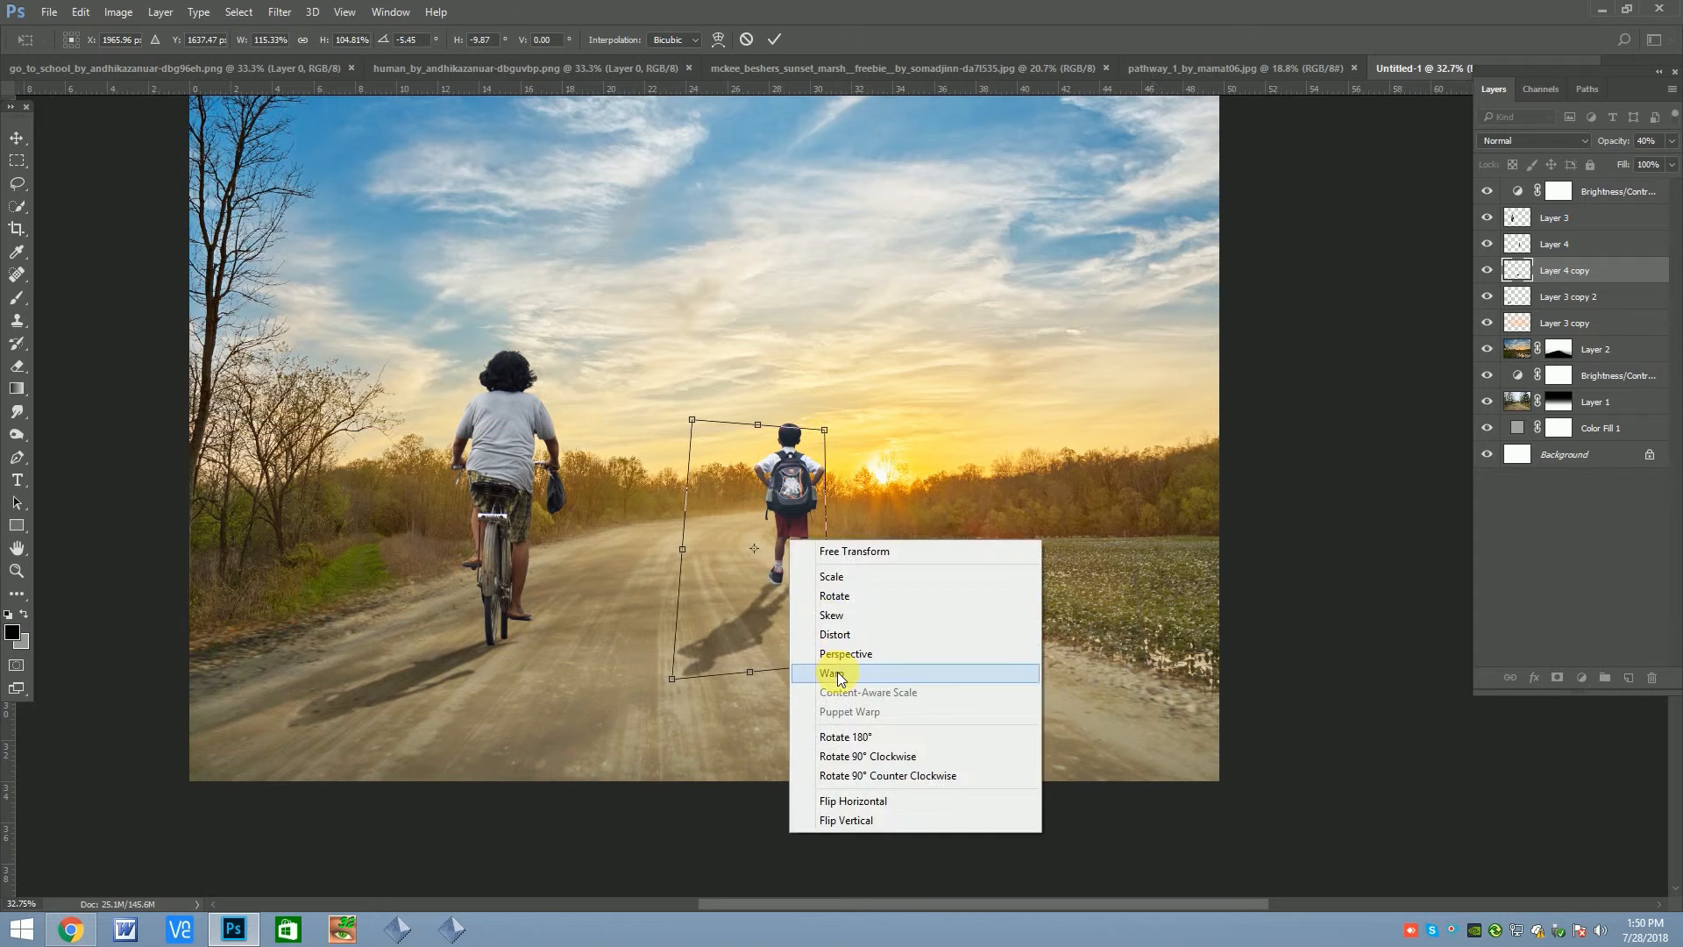
left_click(838, 673)
scroll(835, 597, "up", 3)
left_click_drag(806, 567, 795, 573)
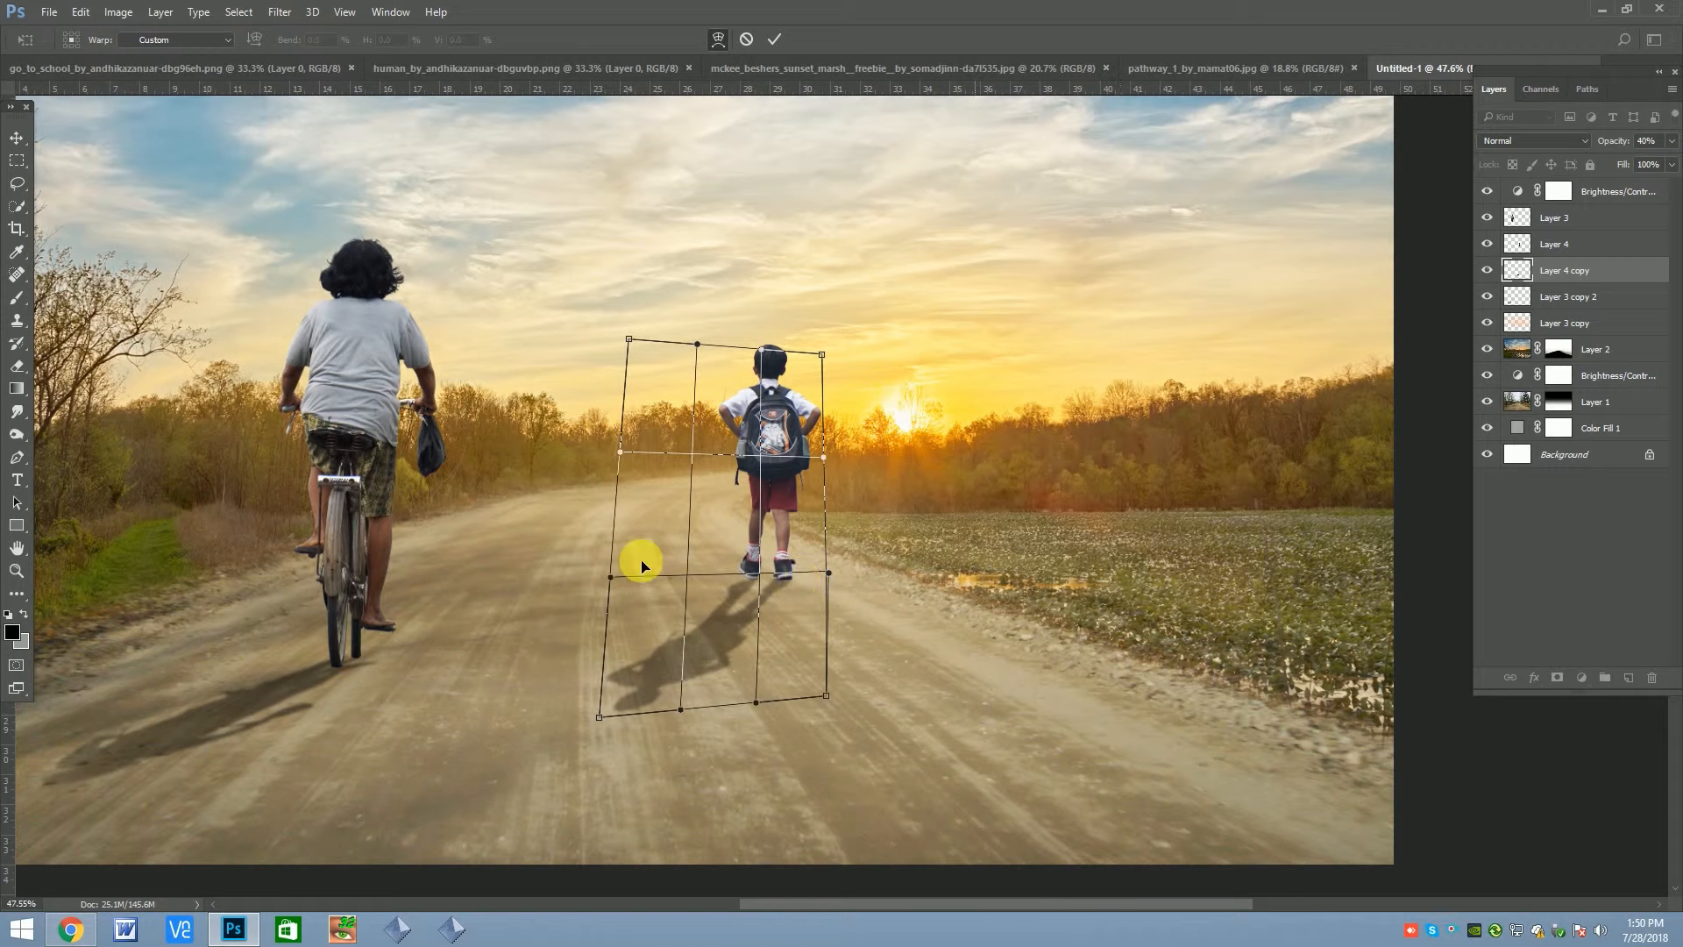
left_click_drag(657, 504, 657, 504)
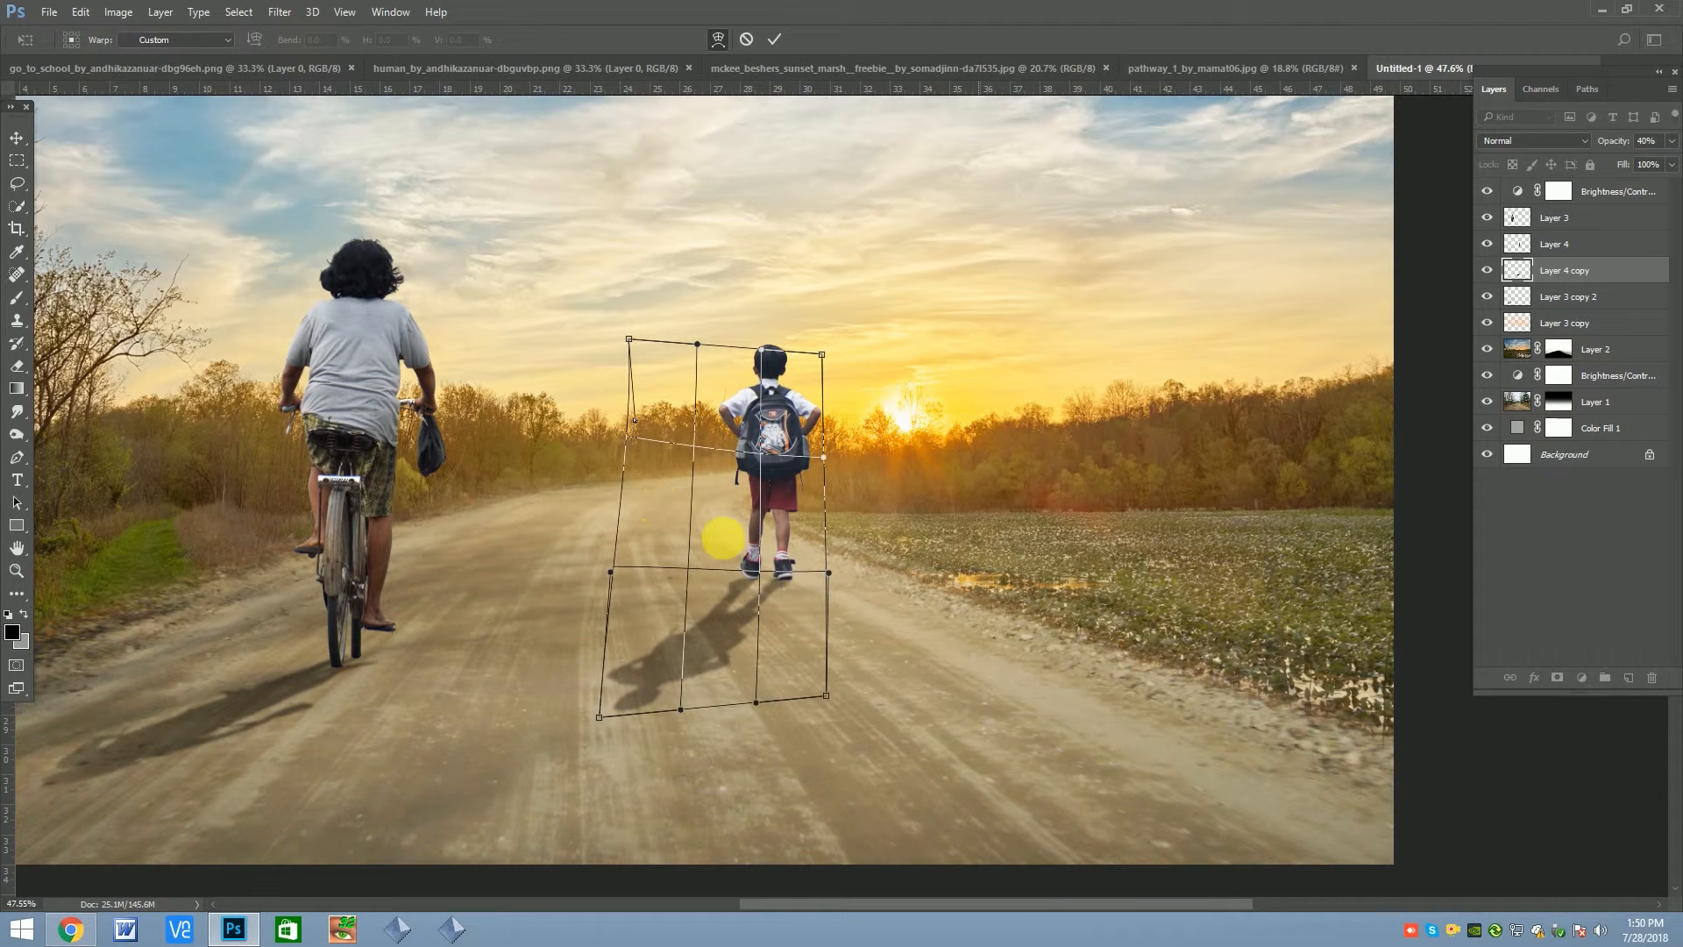
key("Return")
scroll(795, 570, "down", 4)
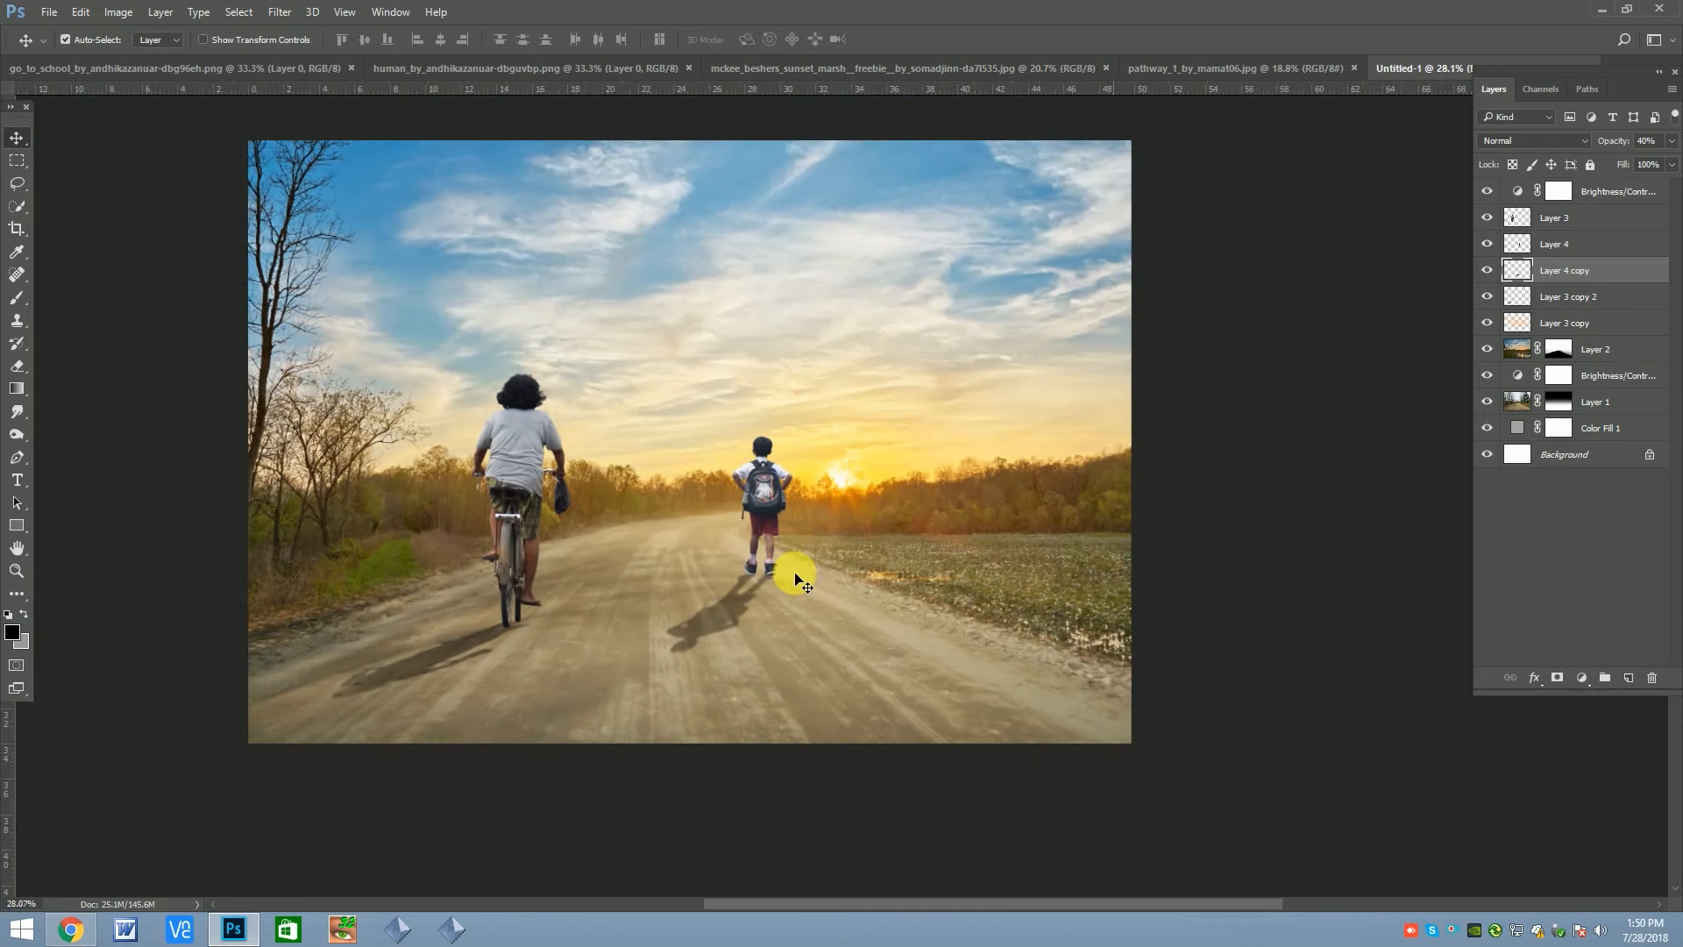
Examine how the schoolboy and his shadow sit in the scene by toggling their layers' visibility
scroll(789, 533, "up", 2)
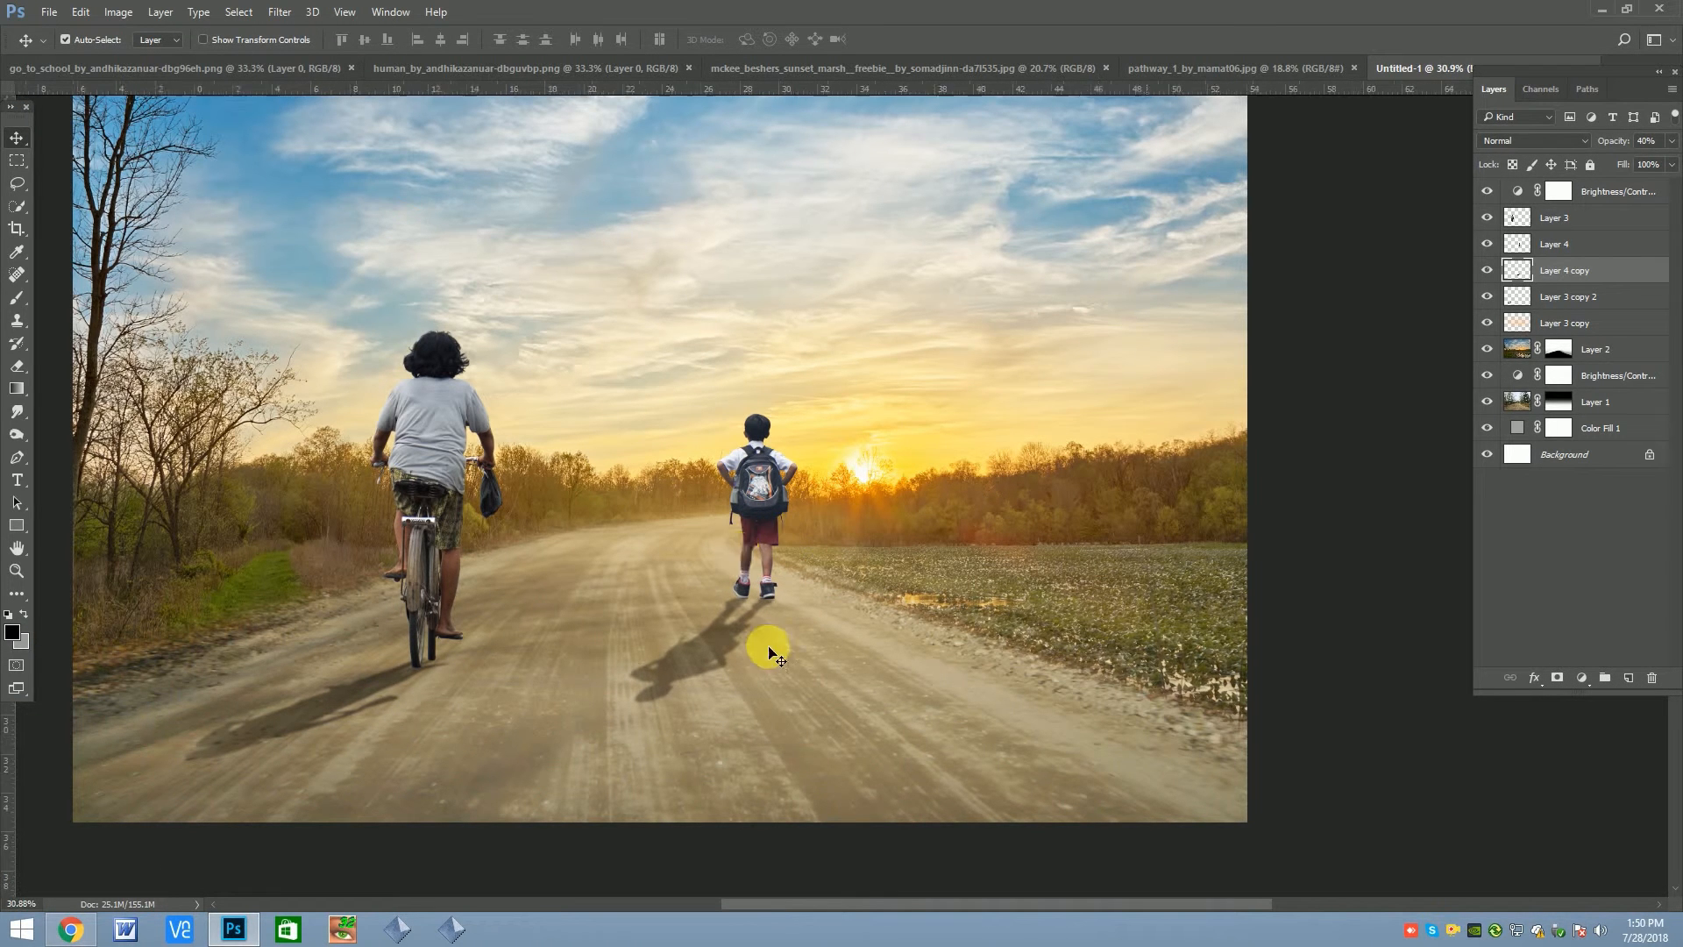
scroll(770, 640, "down", 3)
left_click(1519, 245)
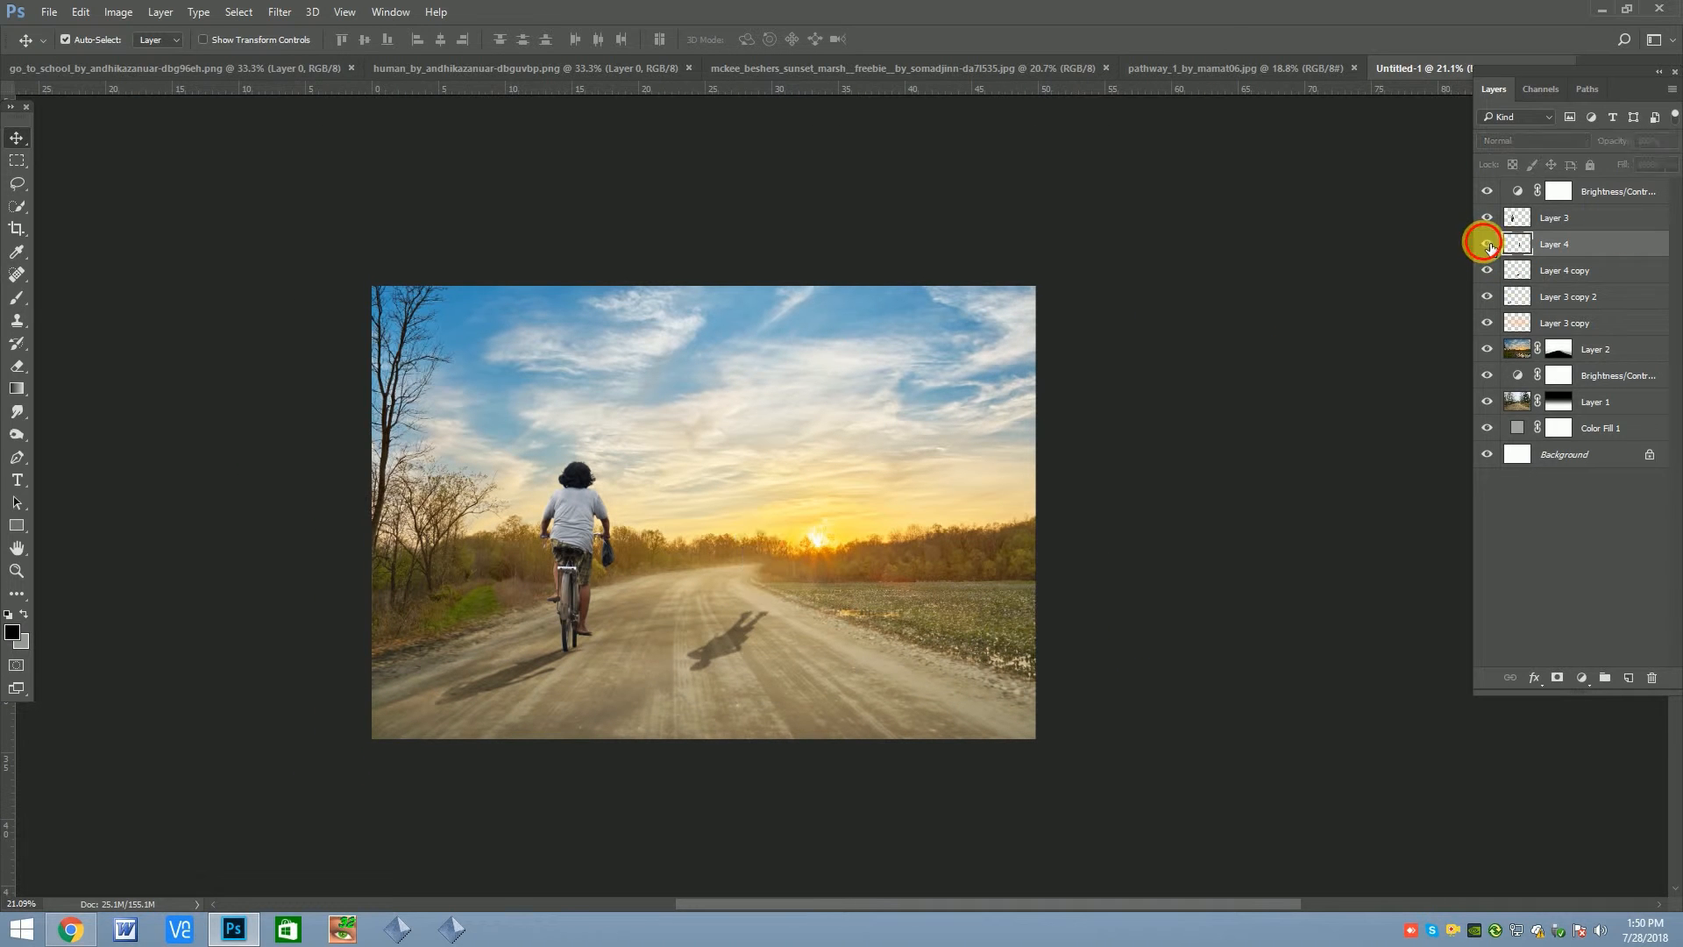
left_click(1488, 270)
left_click(1569, 267)
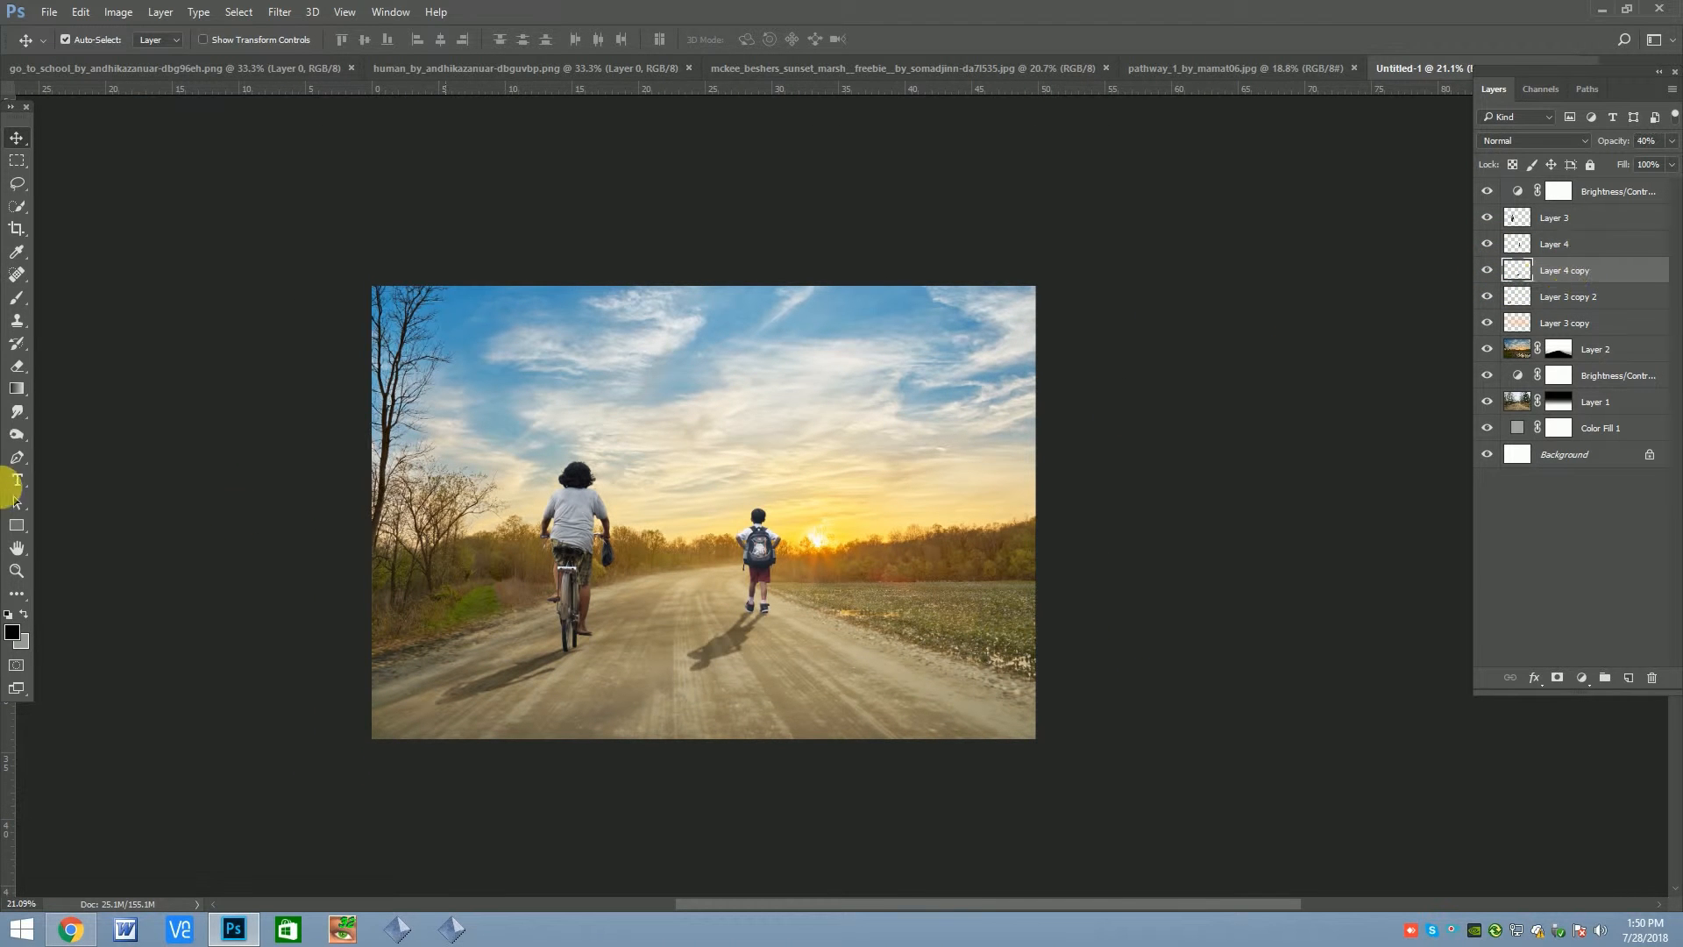
left_click(17, 366)
scroll(677, 698, "up", 1)
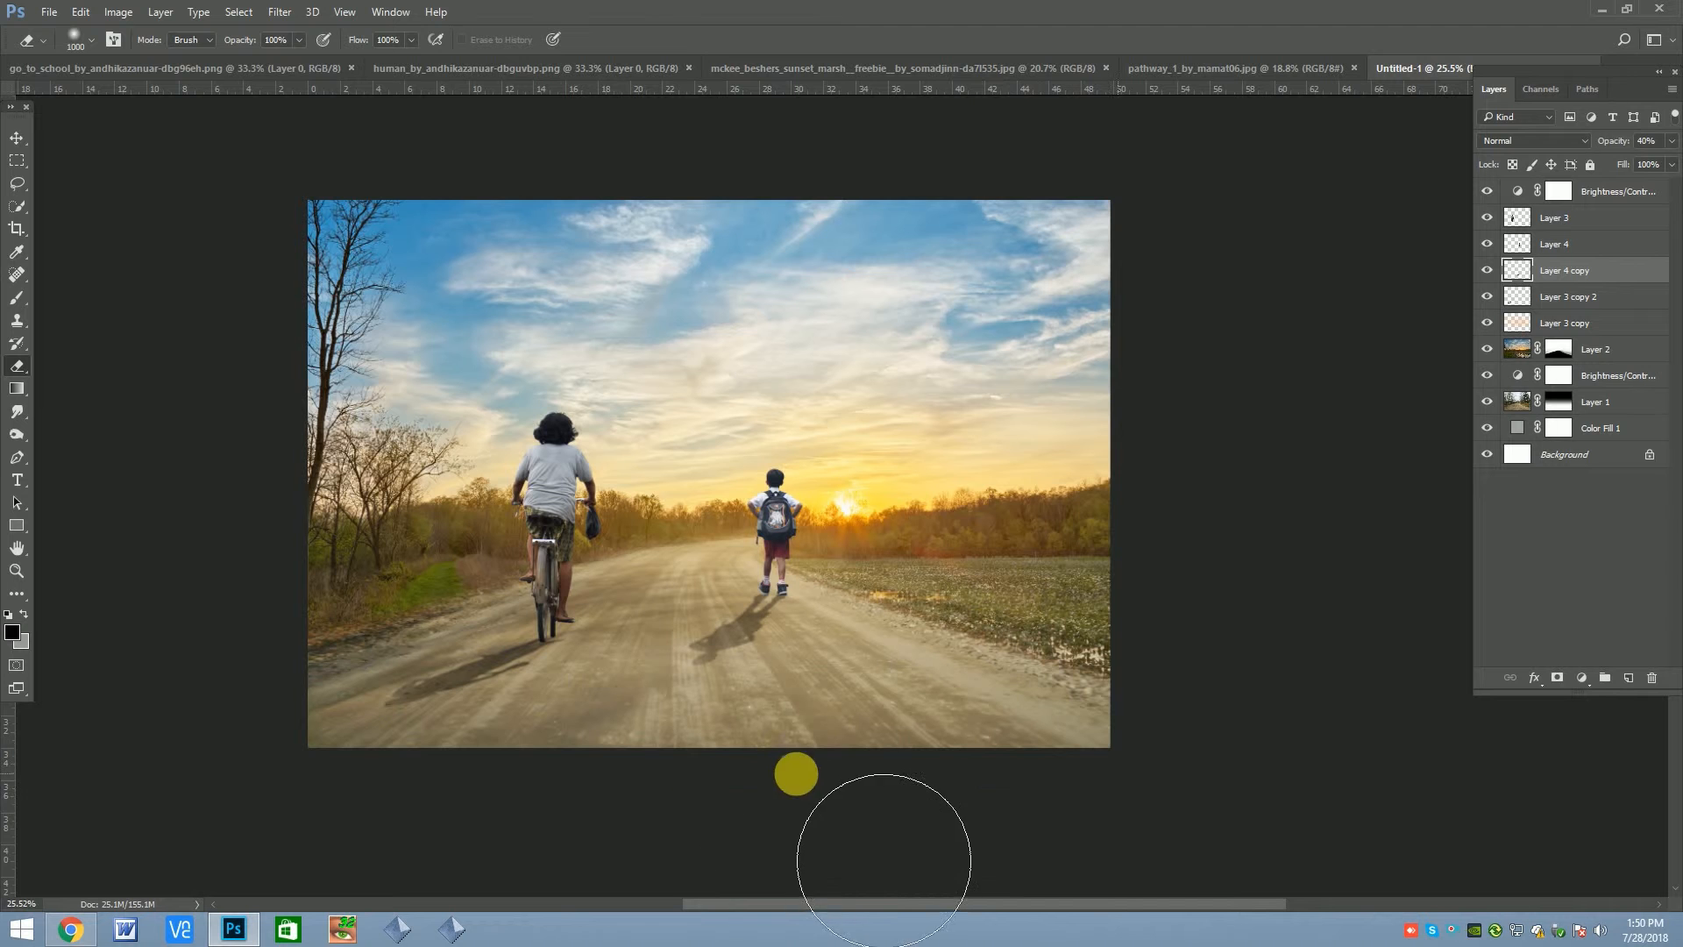
key("v")
scroll(542, 699, "down", 1)
scroll(735, 544, "down", 1)
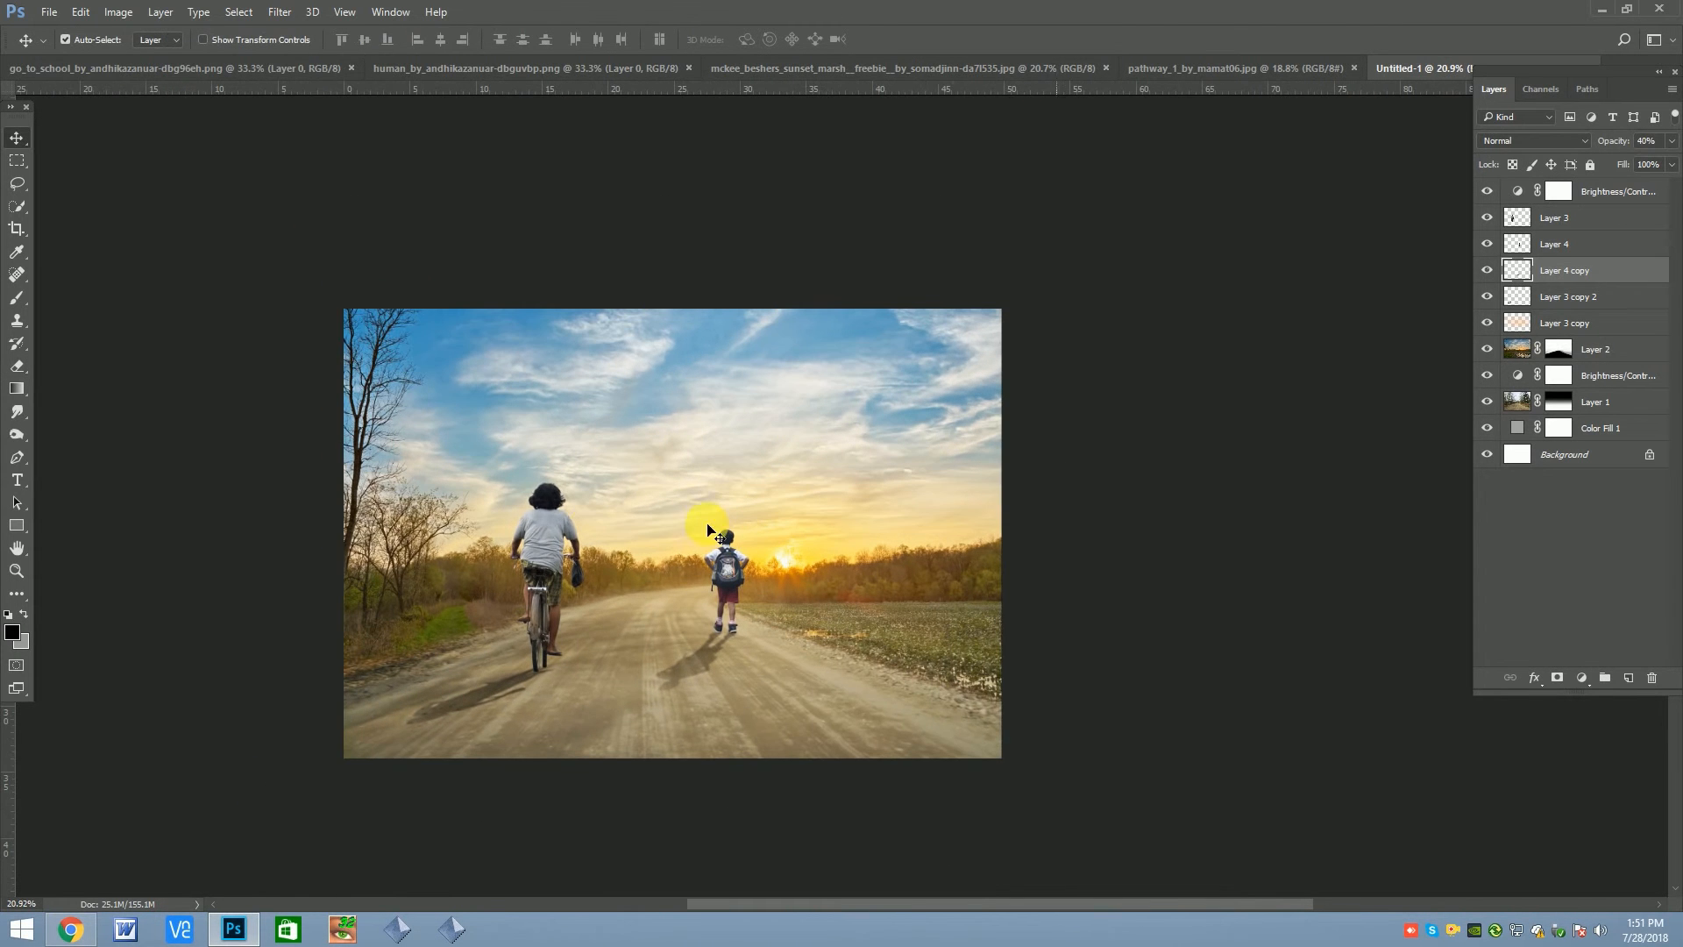
Add a Color Balance adjustment above the top Brightness/Contrast layer, shift its midtones toward magenta and compare the result
left_click(554, 519)
left_click(1488, 190)
left_click(1489, 190)
left_click(1618, 192)
left_click(1490, 193)
left_click(1488, 191)
left_click(1490, 194)
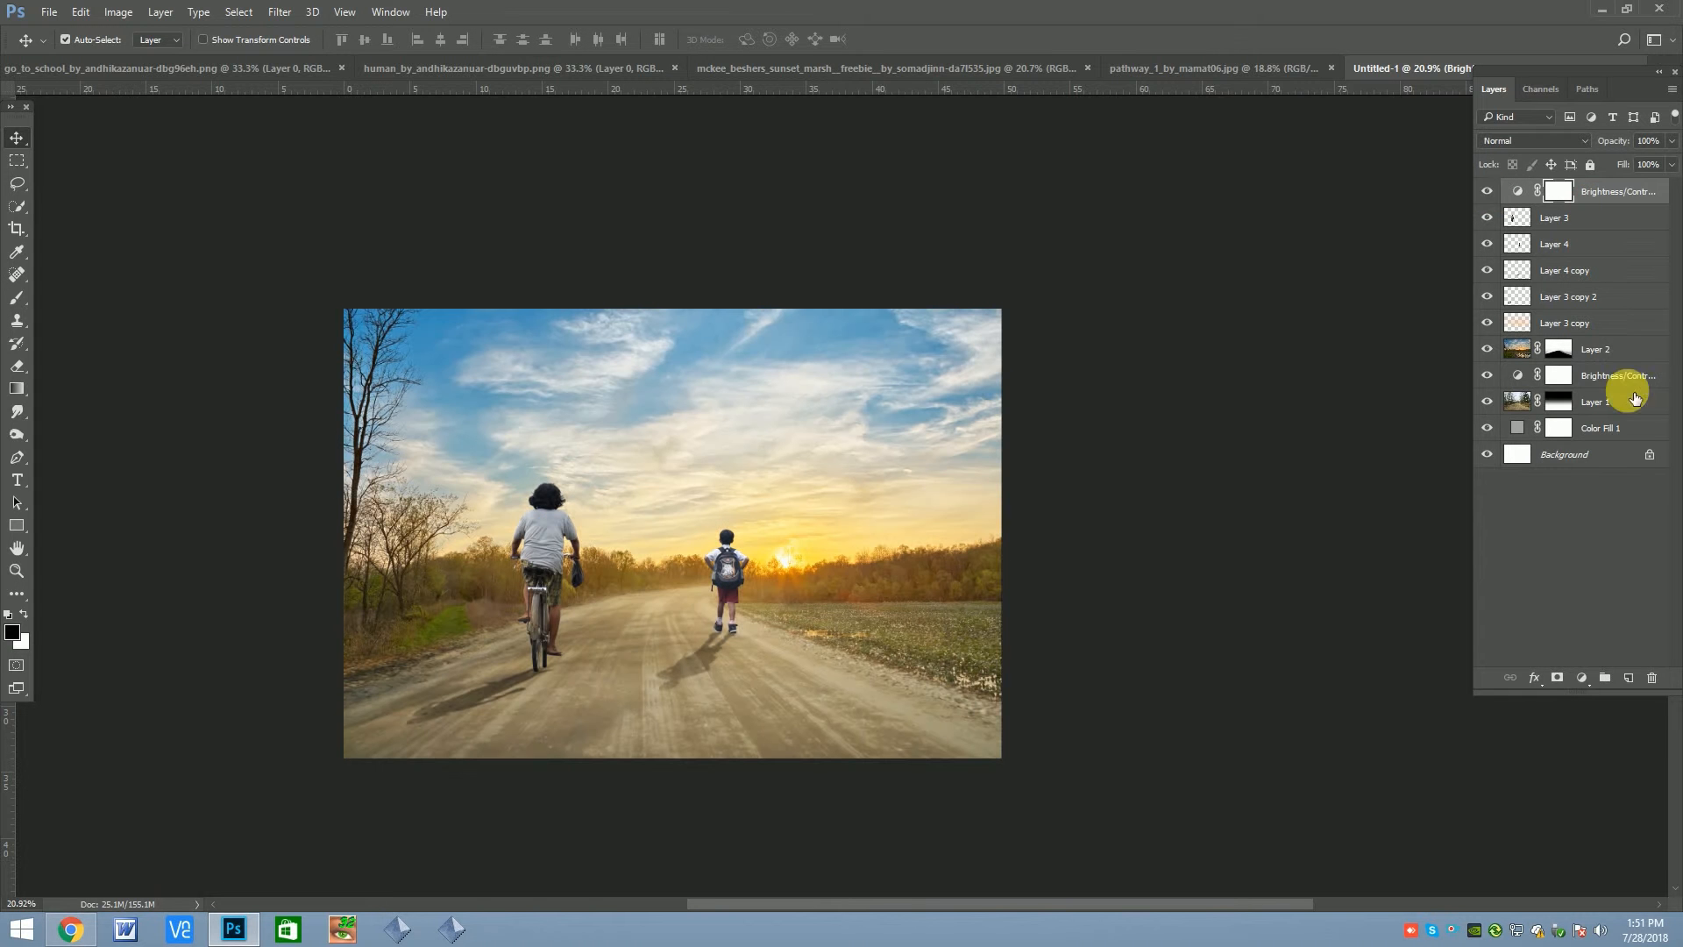
left_click(1581, 677)
left_click(1567, 485)
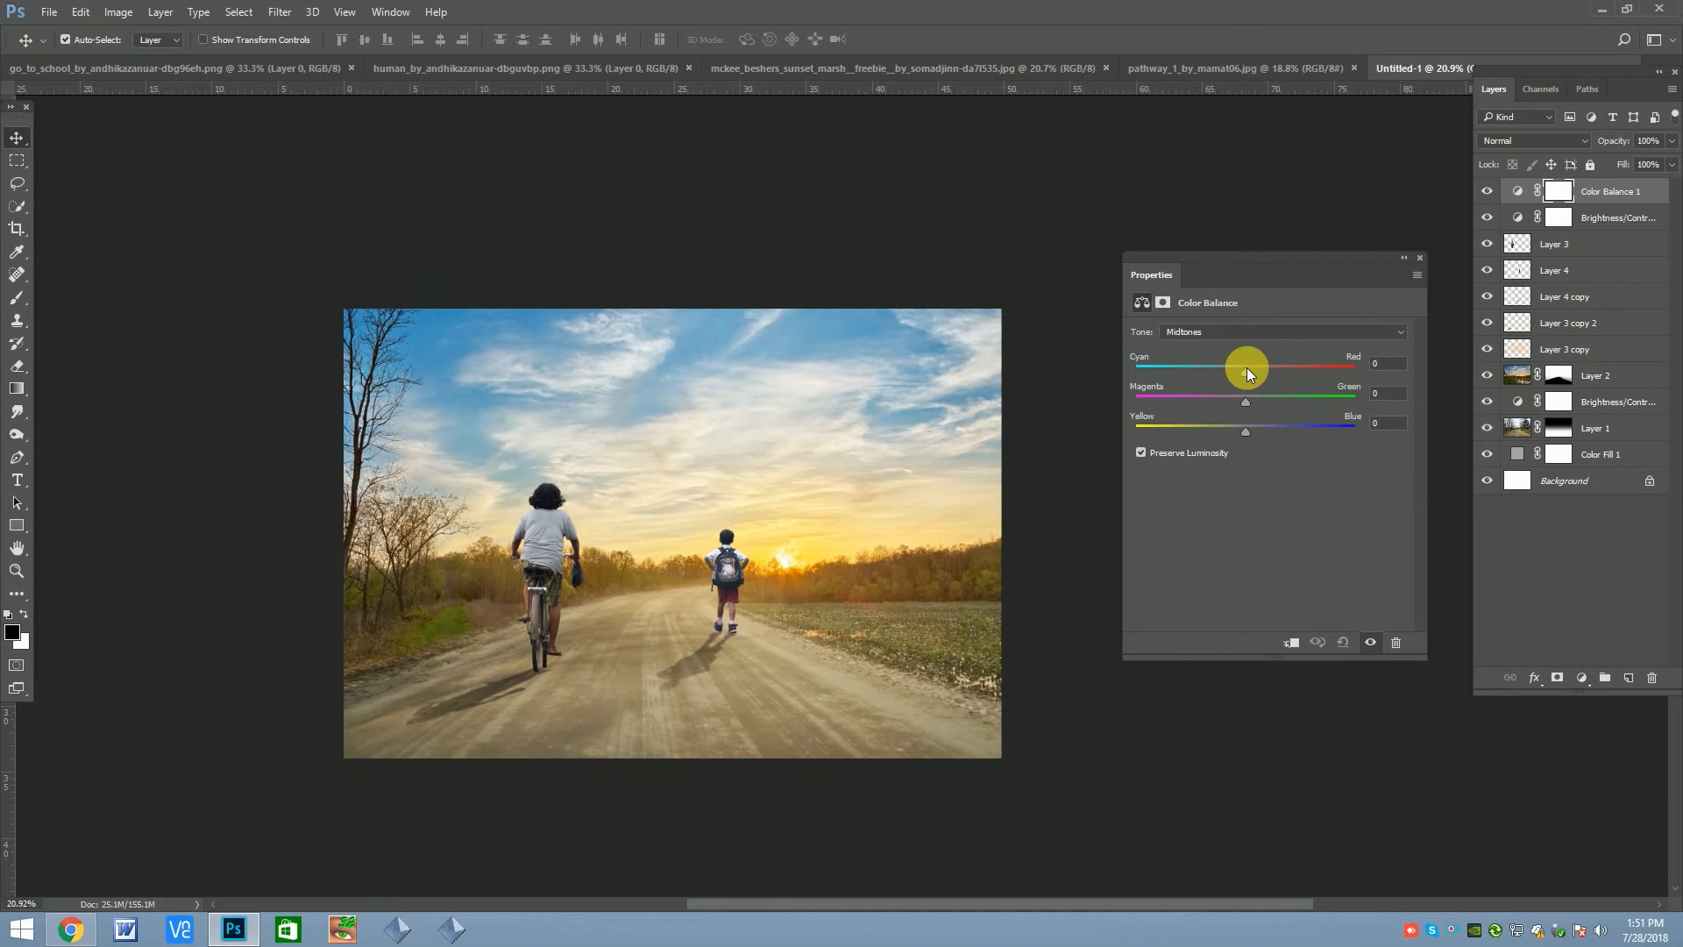
mouse_move(1245, 373)
left_mouse_down()
mouse_move(1261, 374)
mouse_move(1233, 401)
left_mouse_up()
left_click(1420, 258)
left_click(1488, 194)
left_click(1489, 194)
left_click_drag(716, 653, 723, 611)
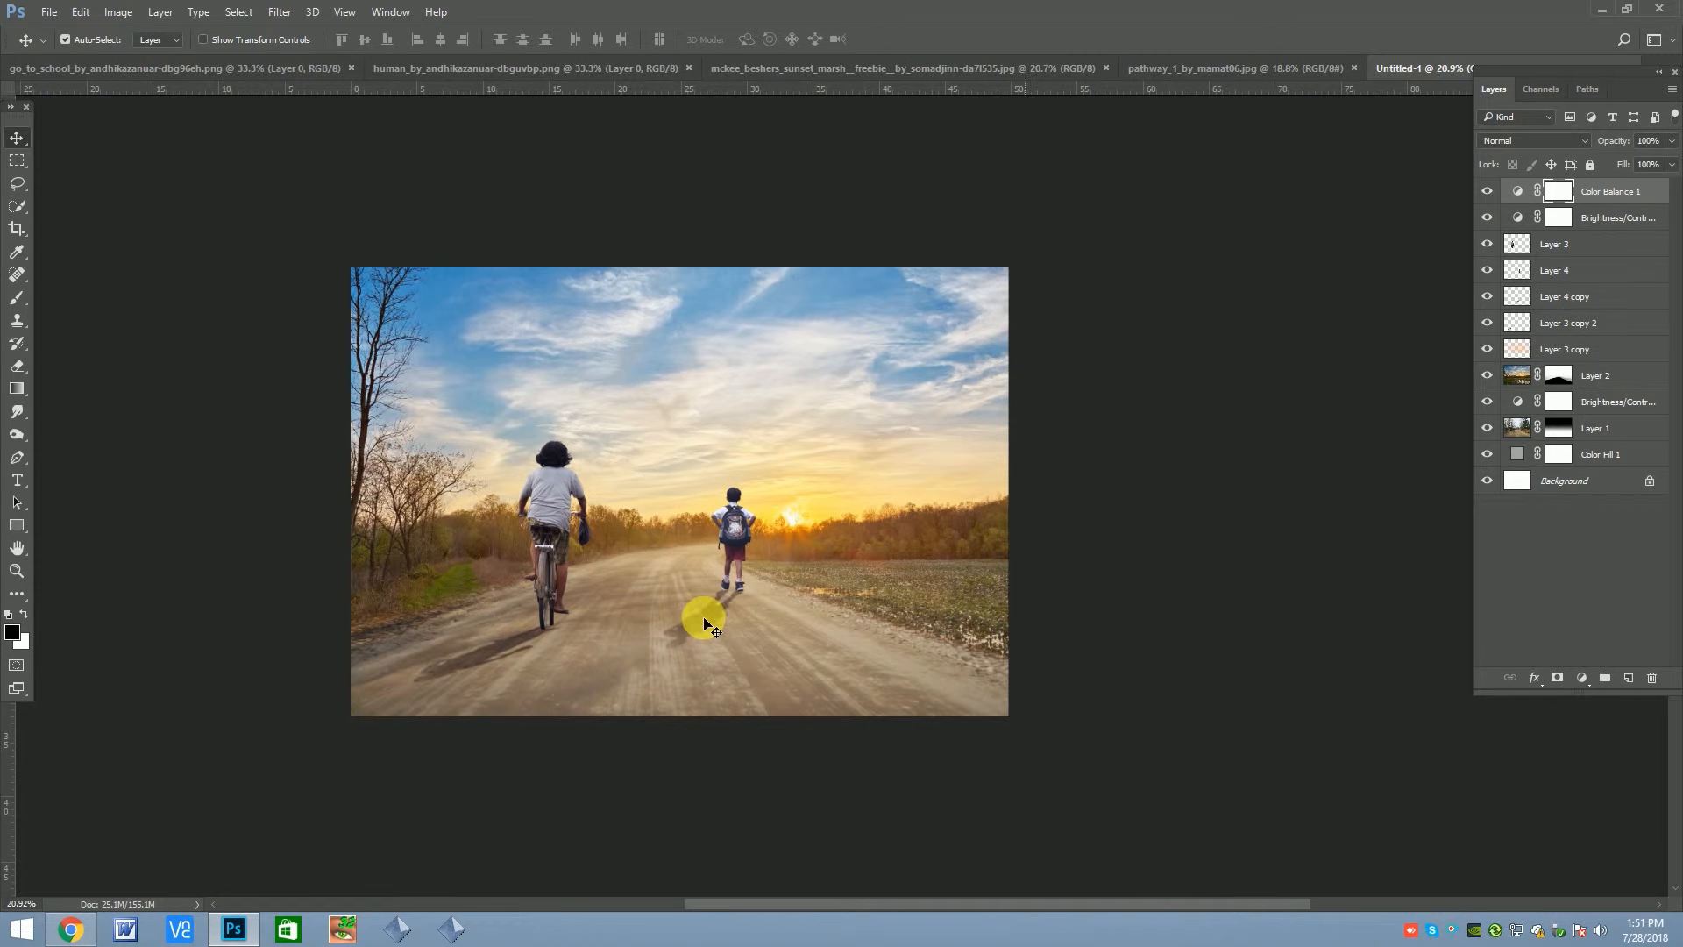
Add a Hue/Saturation adjustment clipped to the road image, Layer 1, and moderately reduce its saturation
left_click(1489, 429)
left_click(1488, 430)
left_click(1583, 679)
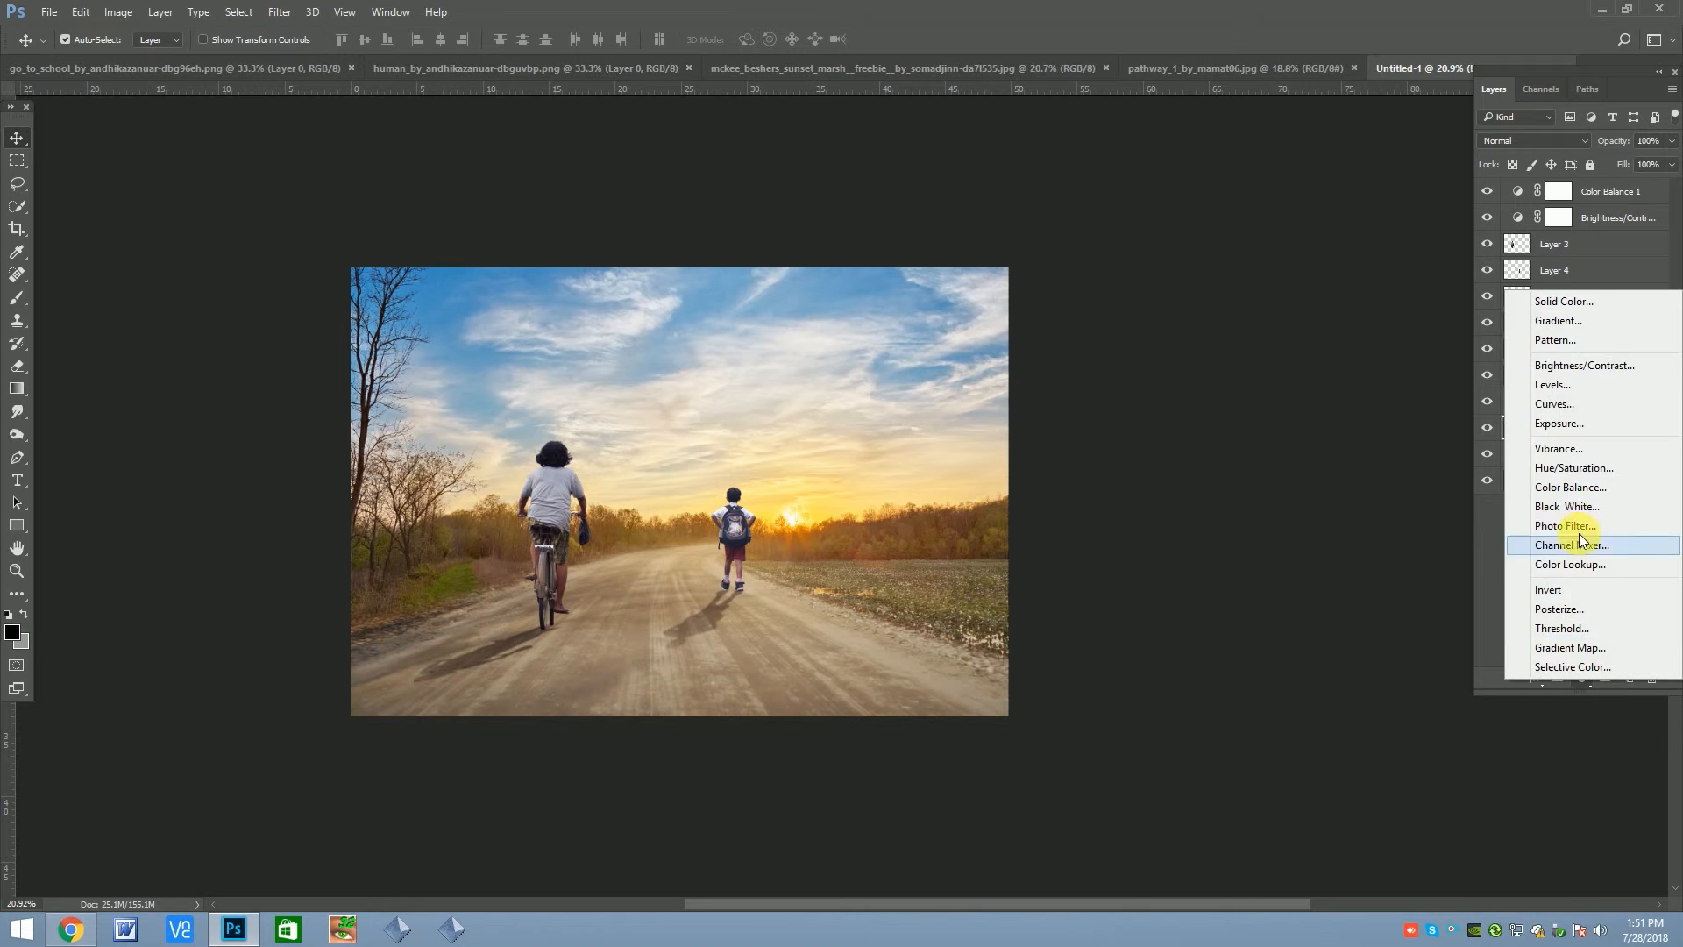
left_click(1575, 469)
left_click(1292, 643)
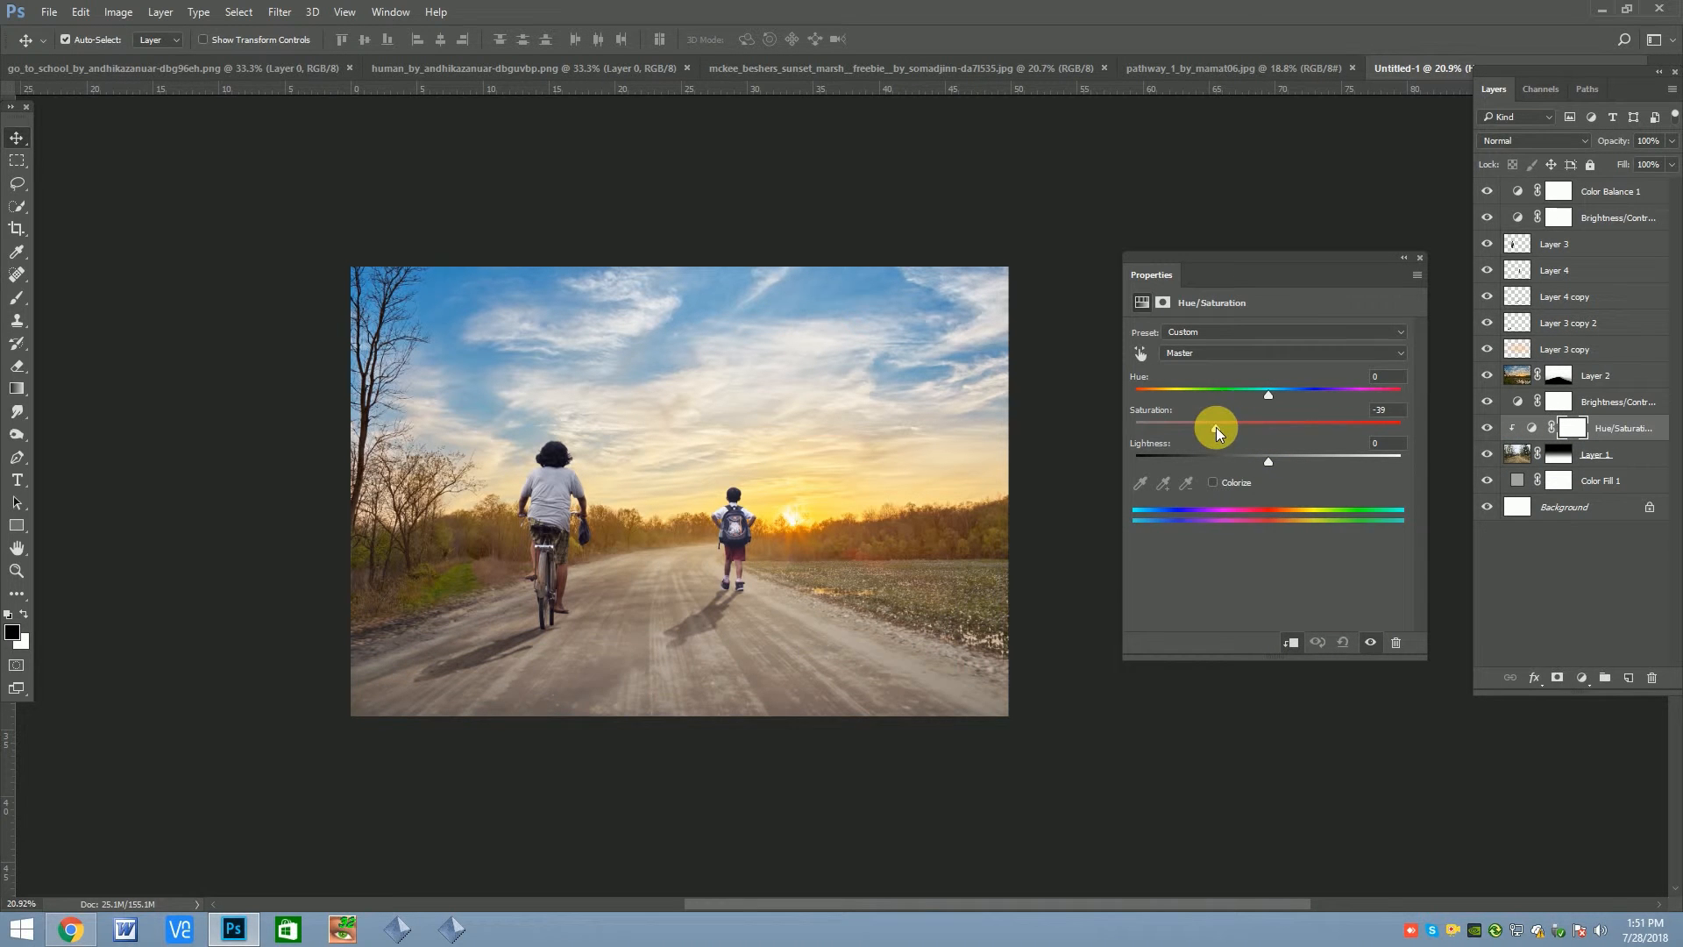
left_click_drag(1143, 424, 1224, 428)
left_click(1420, 257)
left_click(1489, 428)
left_click(1488, 429)
scroll(910, 409, "down", 3)
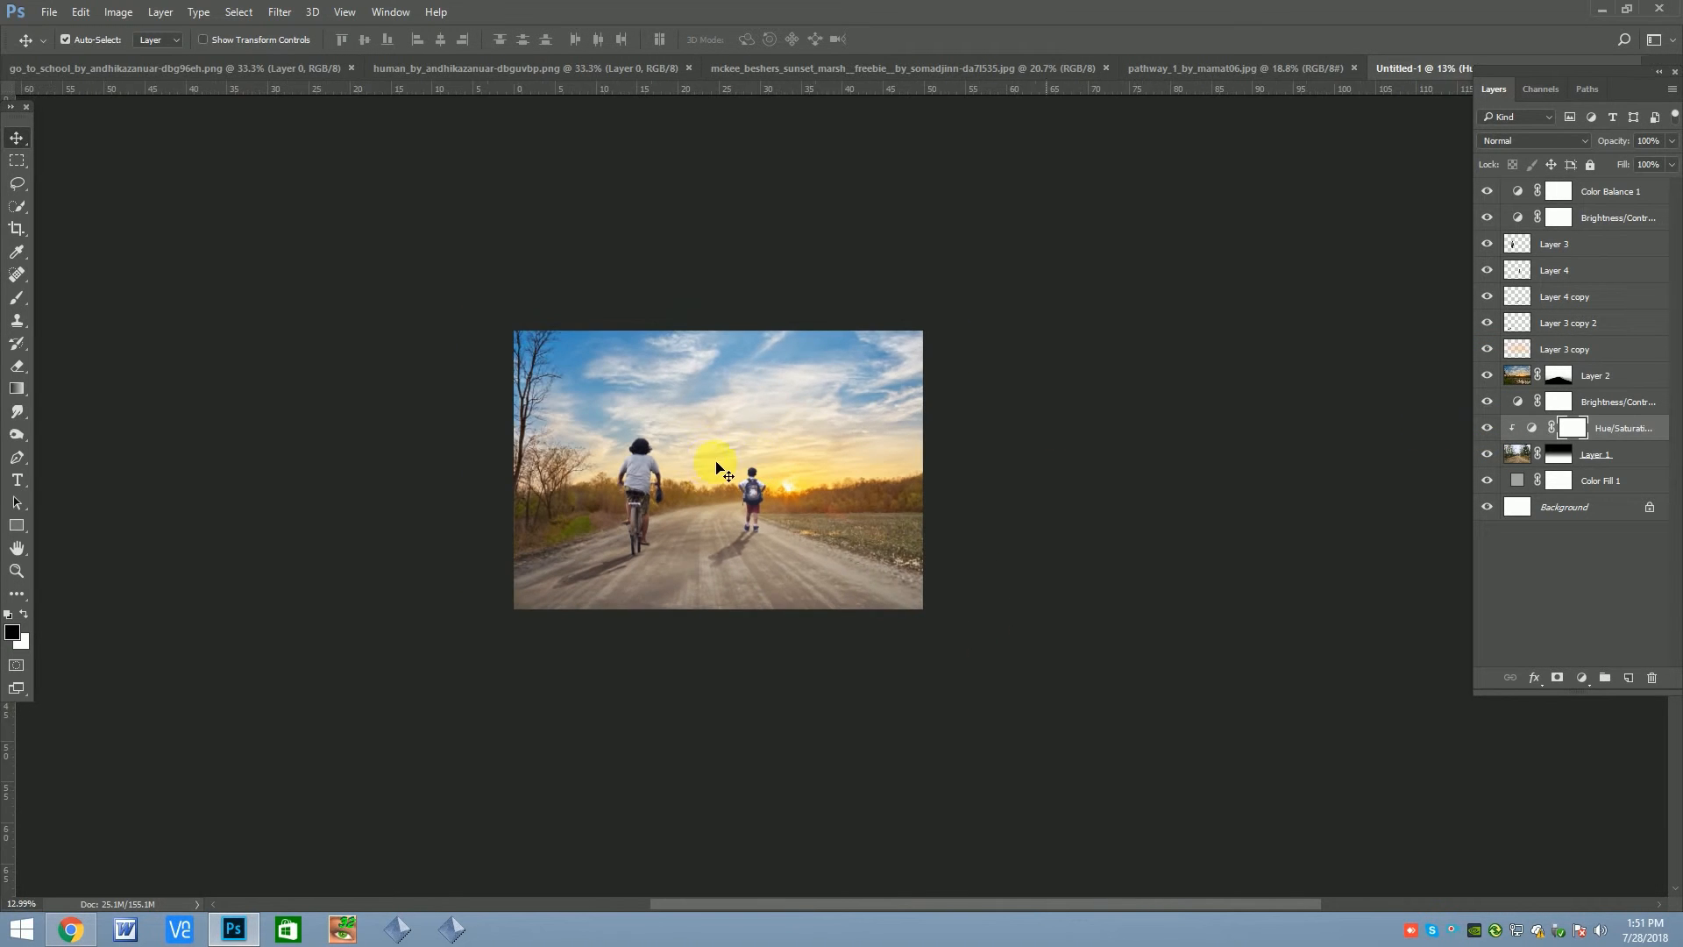
scroll(740, 477, "up", 2)
scroll(640, 481, "up", 1)
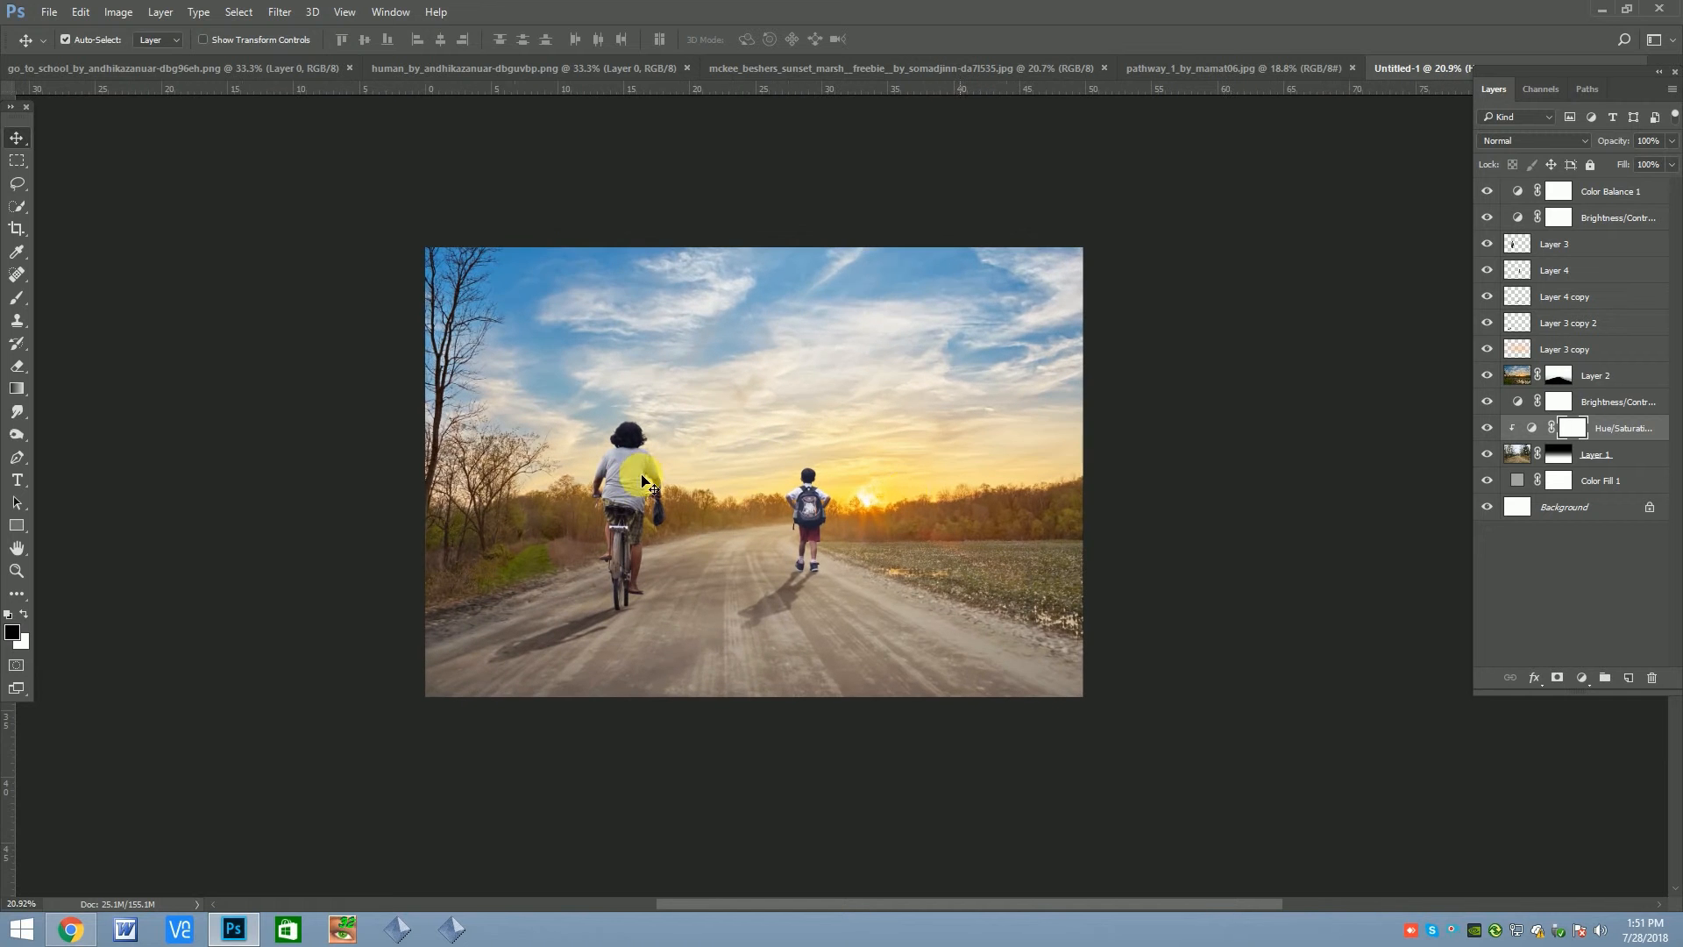
Add a Photo Filter adjustment above Color Balance 1 and set its filter to Violet
left_click(809, 511)
scroll(809, 511, "up", 1)
left_click(1621, 190)
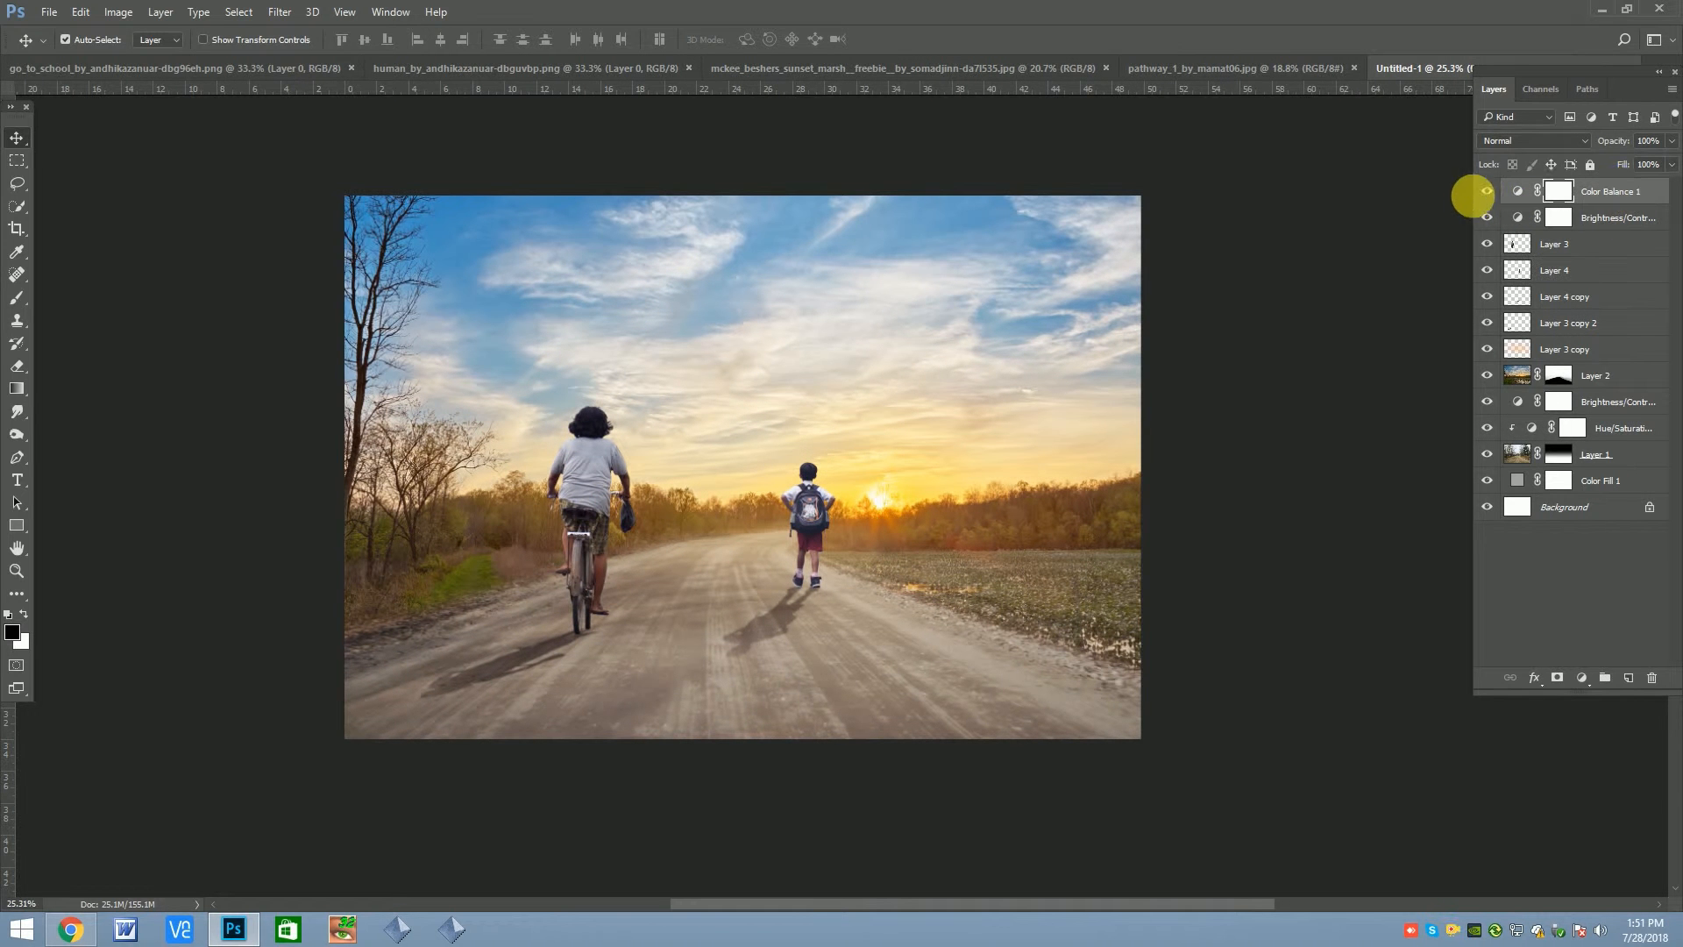
left_click(1488, 193)
left_click(1592, 680)
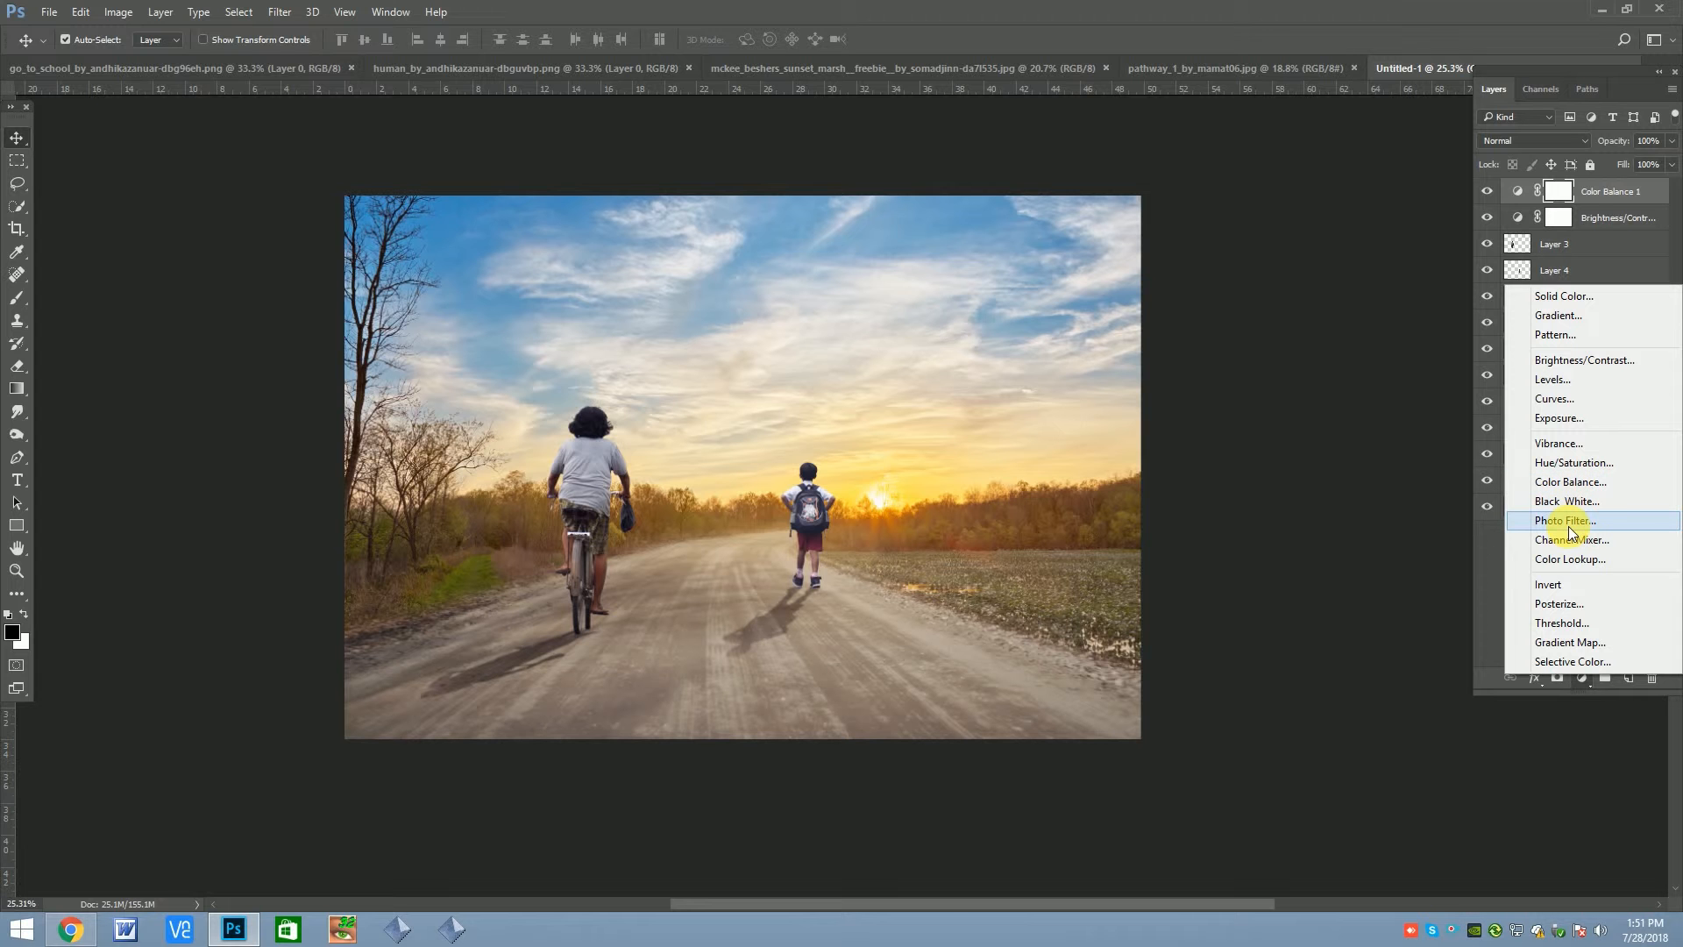
left_click(1566, 522)
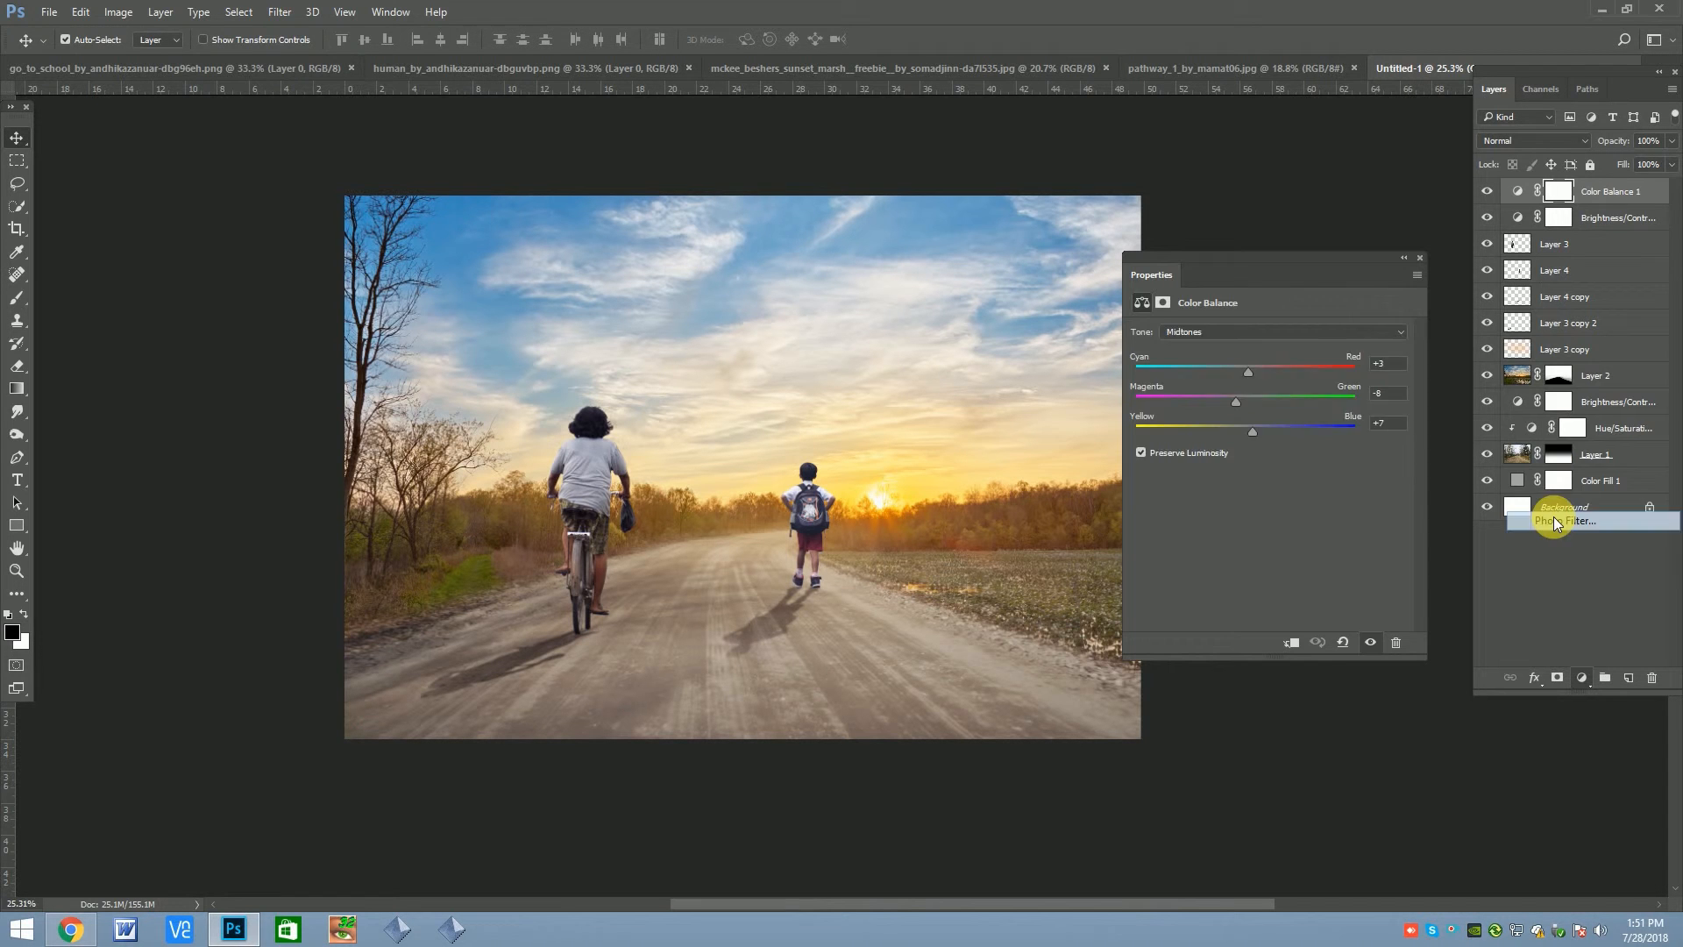
left_click(1259, 333)
left_click(1223, 377)
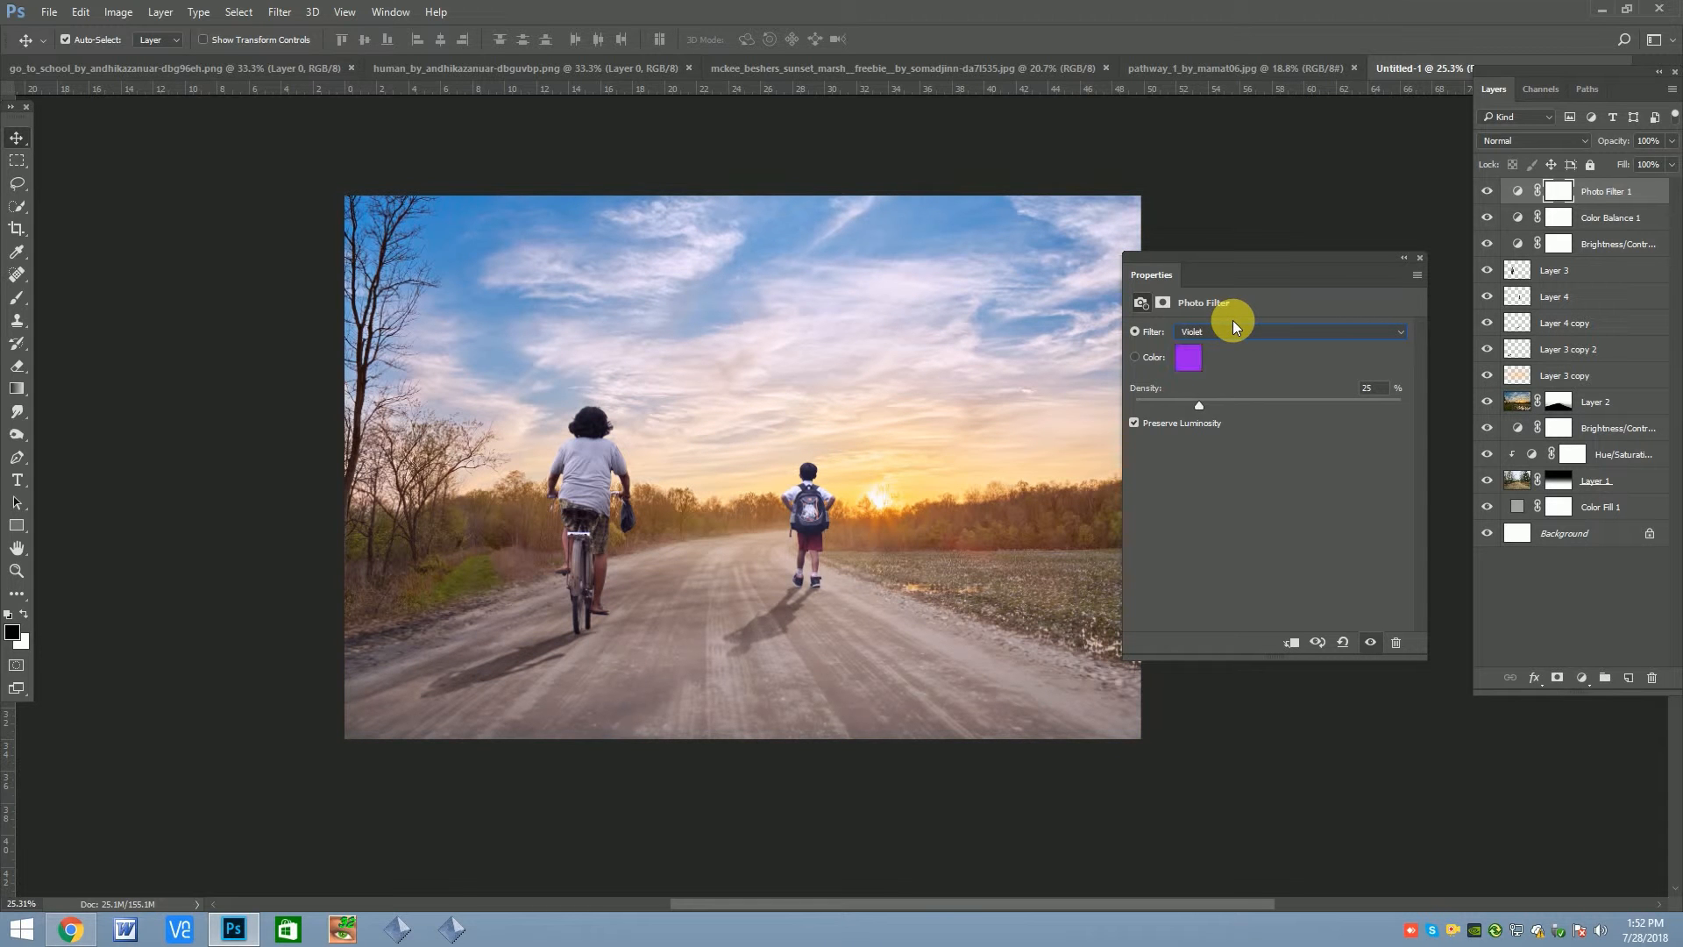
Compare other preset filters in the Photo Filter adjustment and choose a subtle tint for the scene
scroll(1233, 319, "down", 1)
left_click(1229, 330)
left_click(1217, 359)
scroll(1216, 323, "down", 2)
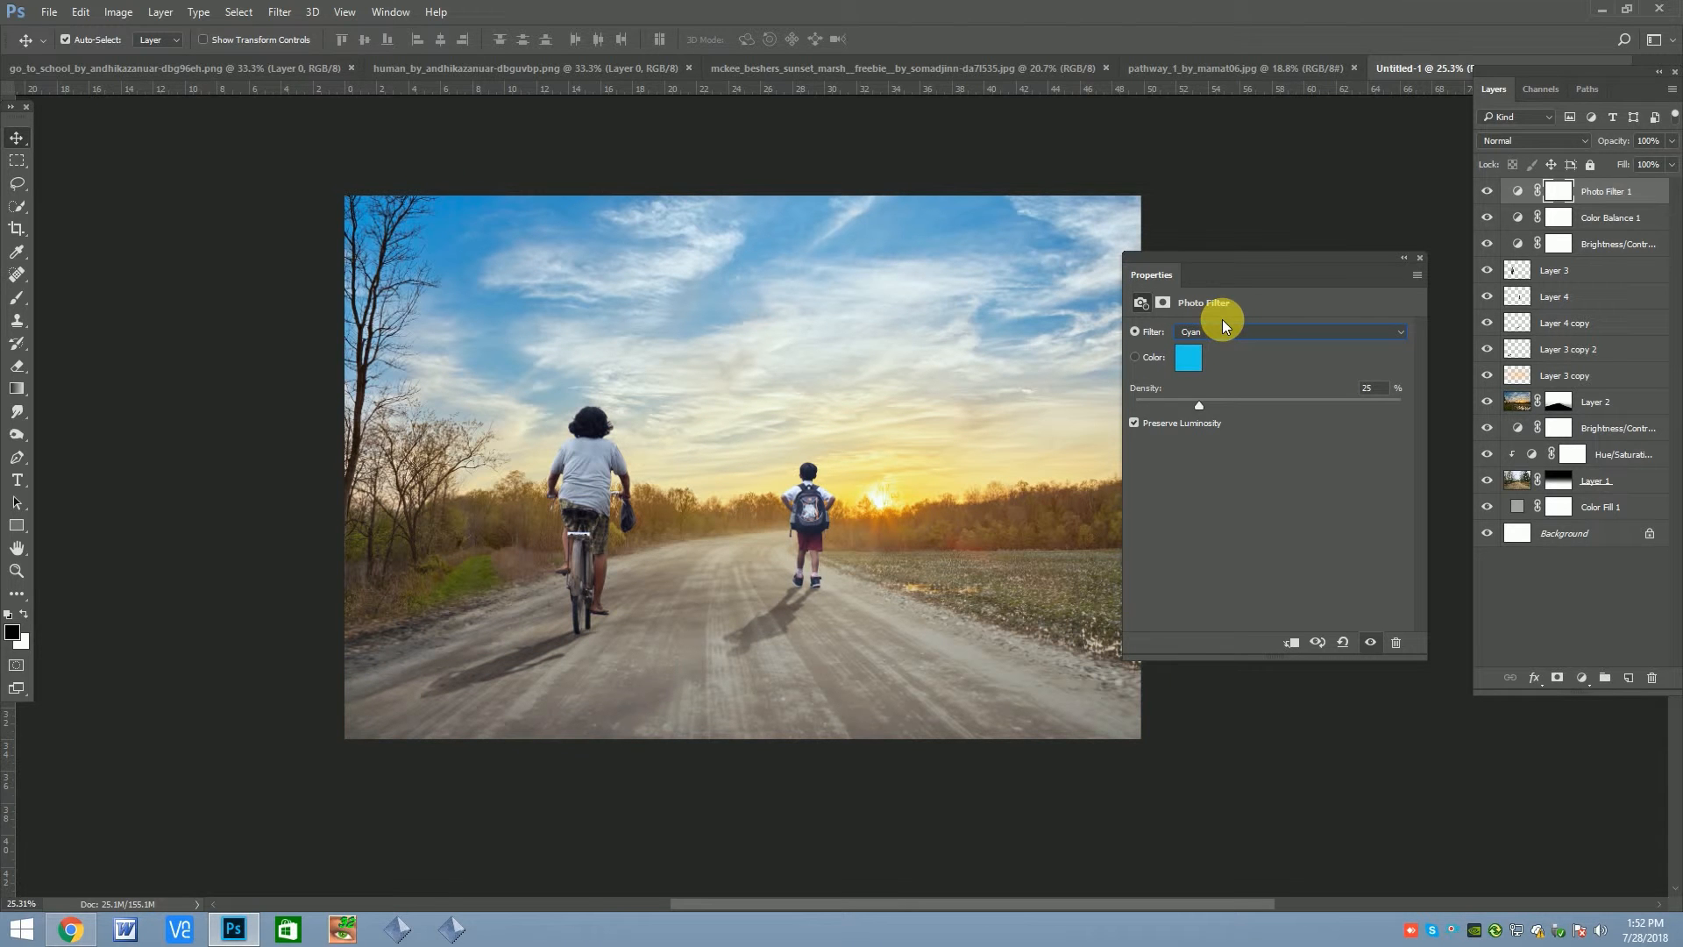
scroll(1255, 328, "down", 1)
scroll(1254, 328, "up", 1)
left_click(1420, 256)
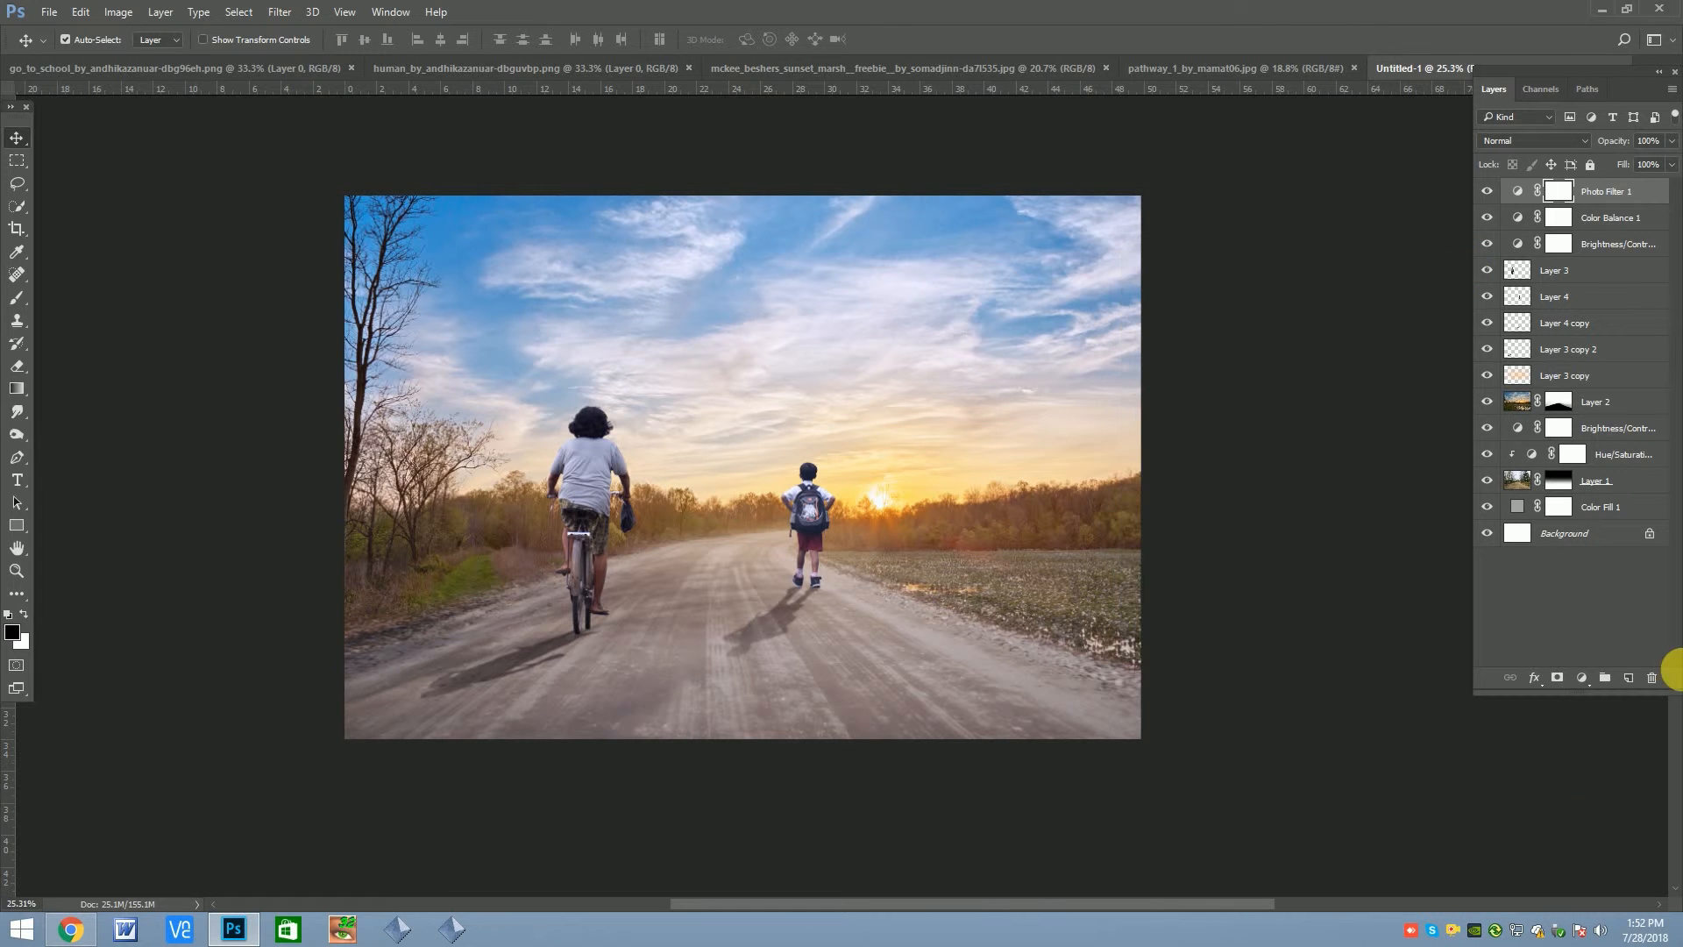
Try painting black at full opacity over the road and field on the Photo Filter's mask
left_click(14, 370)
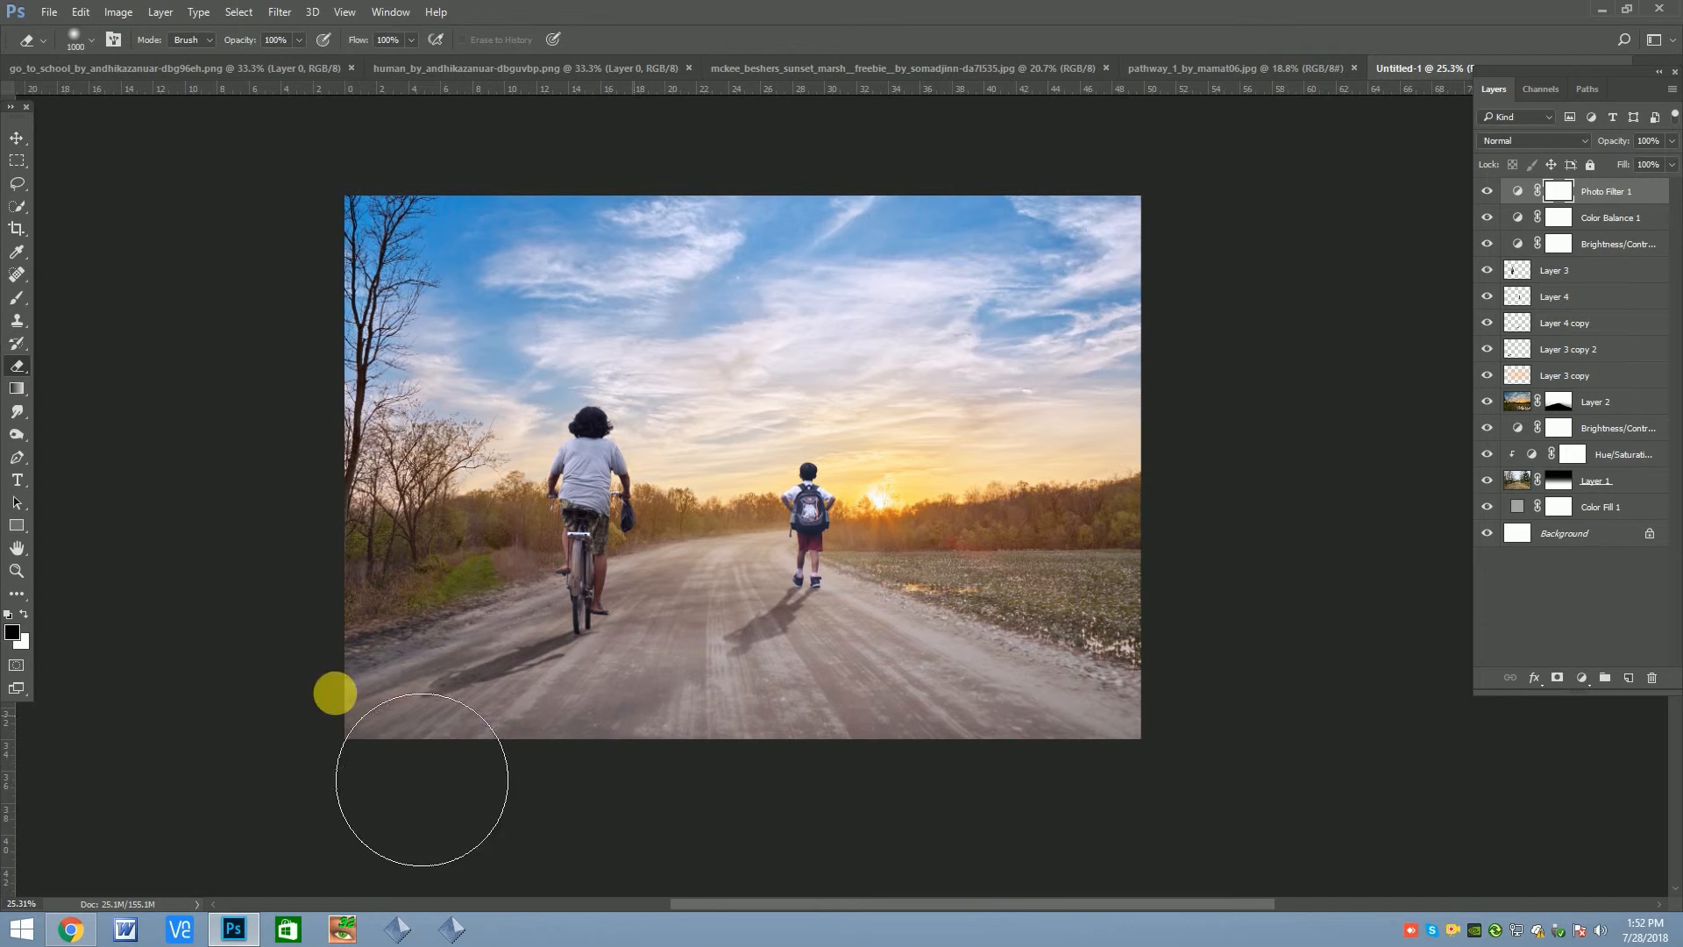
left_click(17, 301)
mouse_move(859, 705)
left_mouse_down()
mouse_move(377, 691)
mouse_move(1002, 667)
left_mouse_up()
scroll(1007, 515, "down", 3)
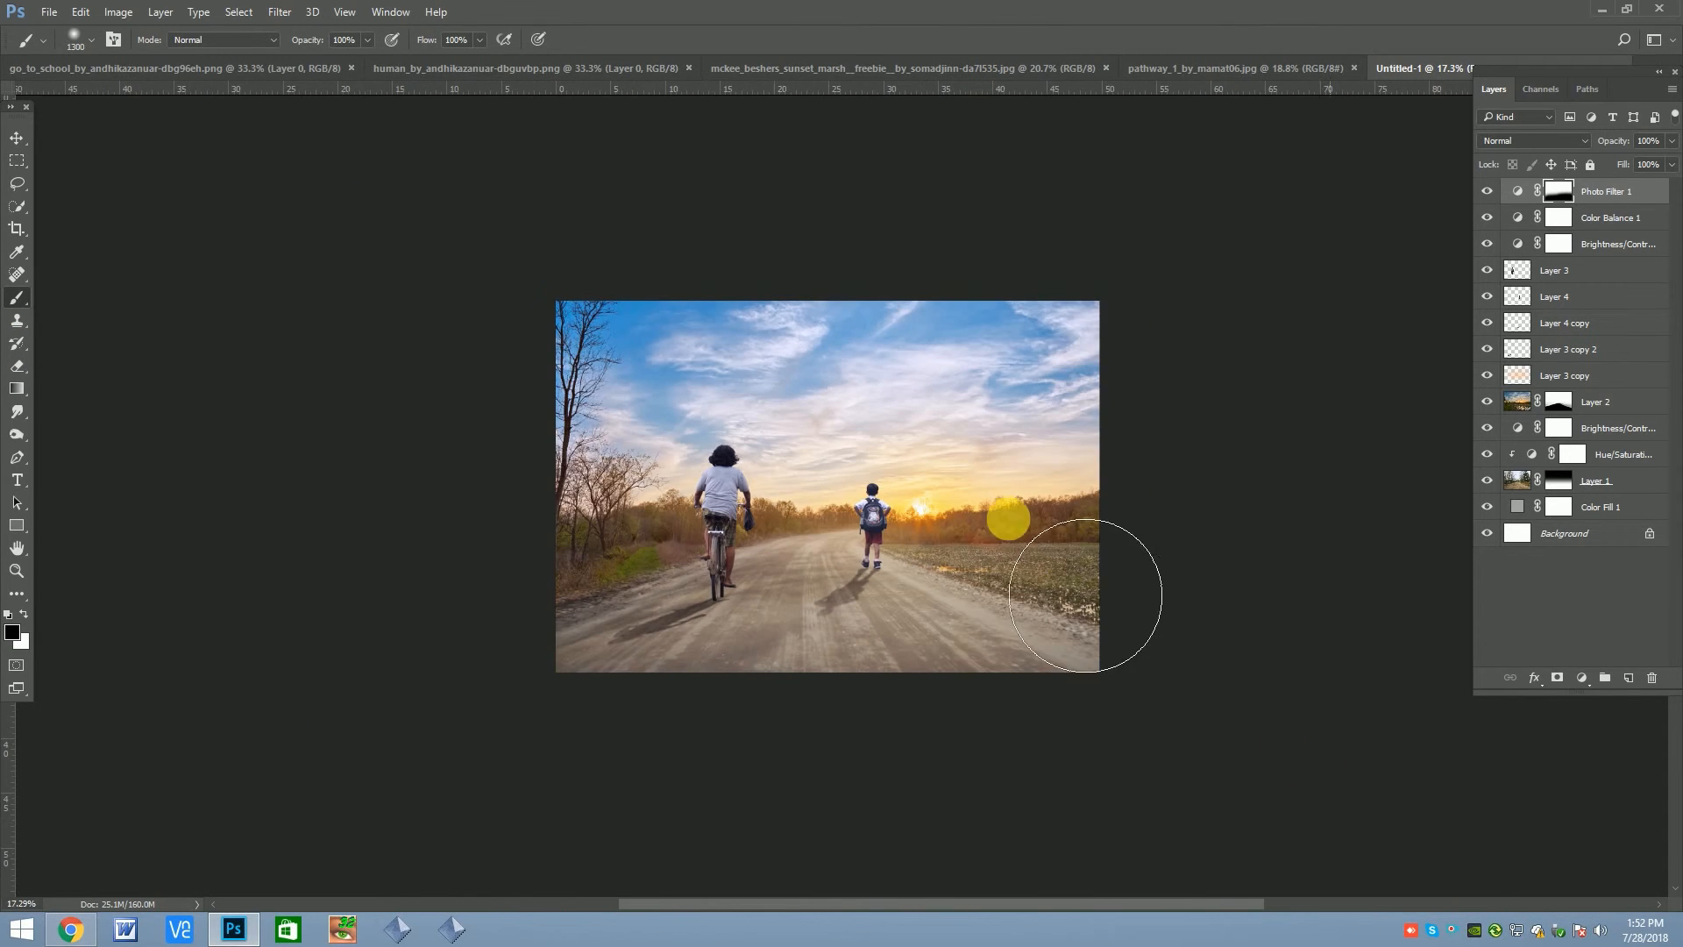
Partially mask the Photo Filter off the road with a large soft black brush at 54% opacity and compare the result
left_click(367, 40)
left_click_drag(351, 54, 328, 58)
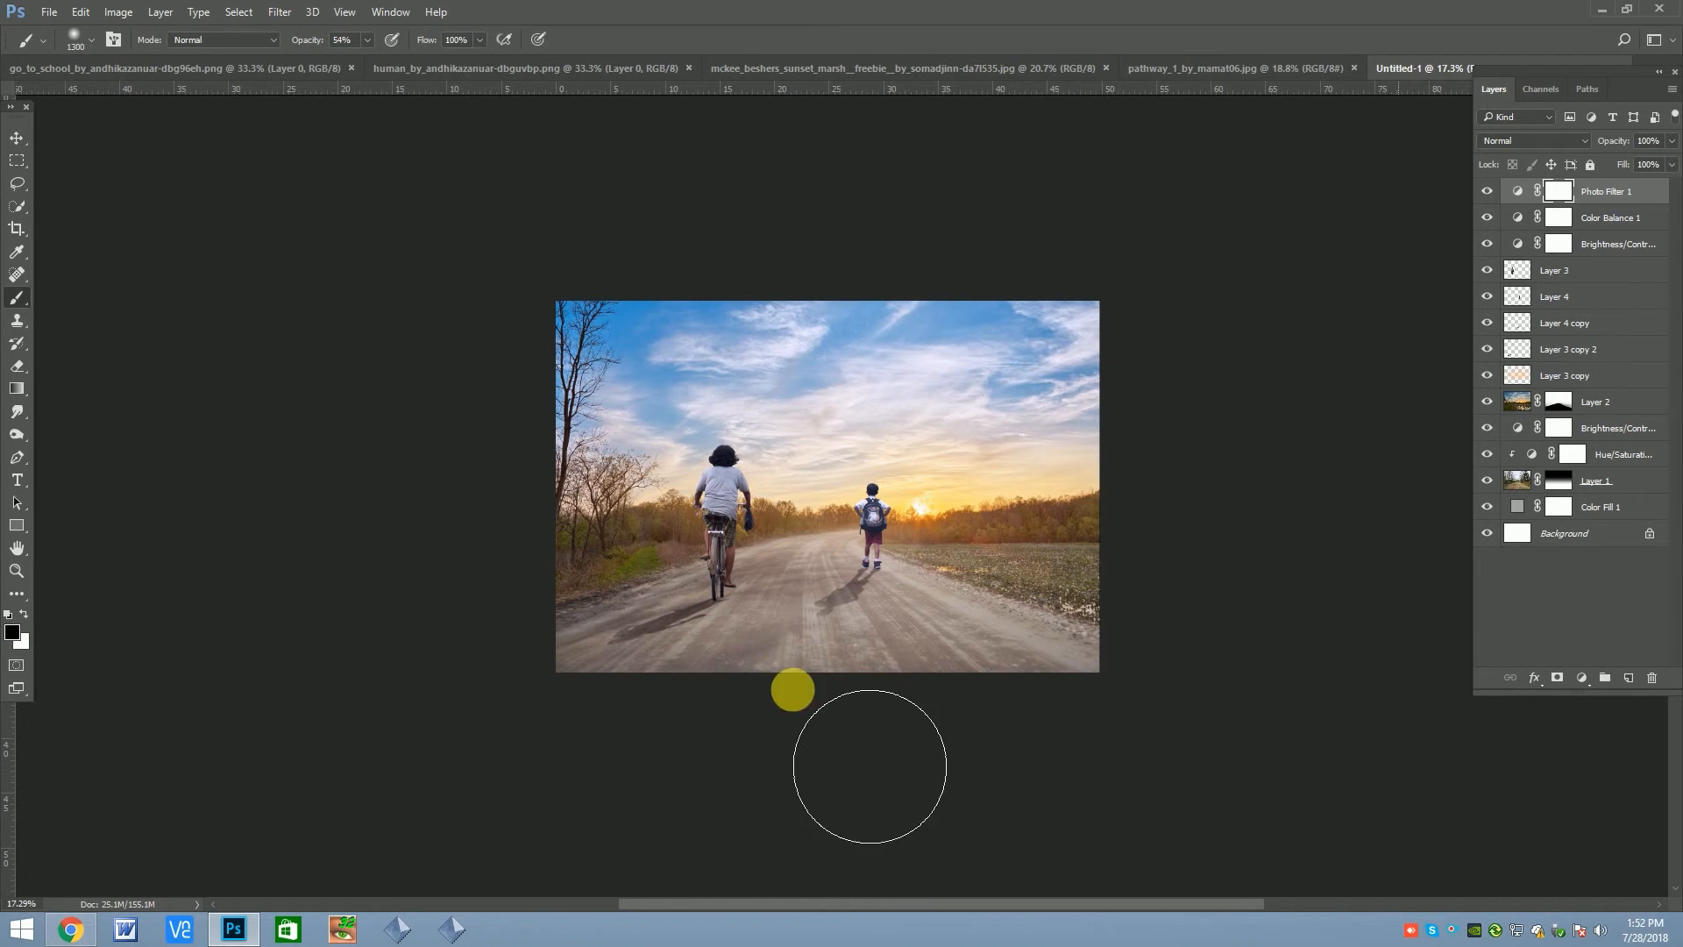
mouse_move(1162, 642)
left_mouse_down()
mouse_move(863, 641)
mouse_move(726, 579)
left_mouse_up()
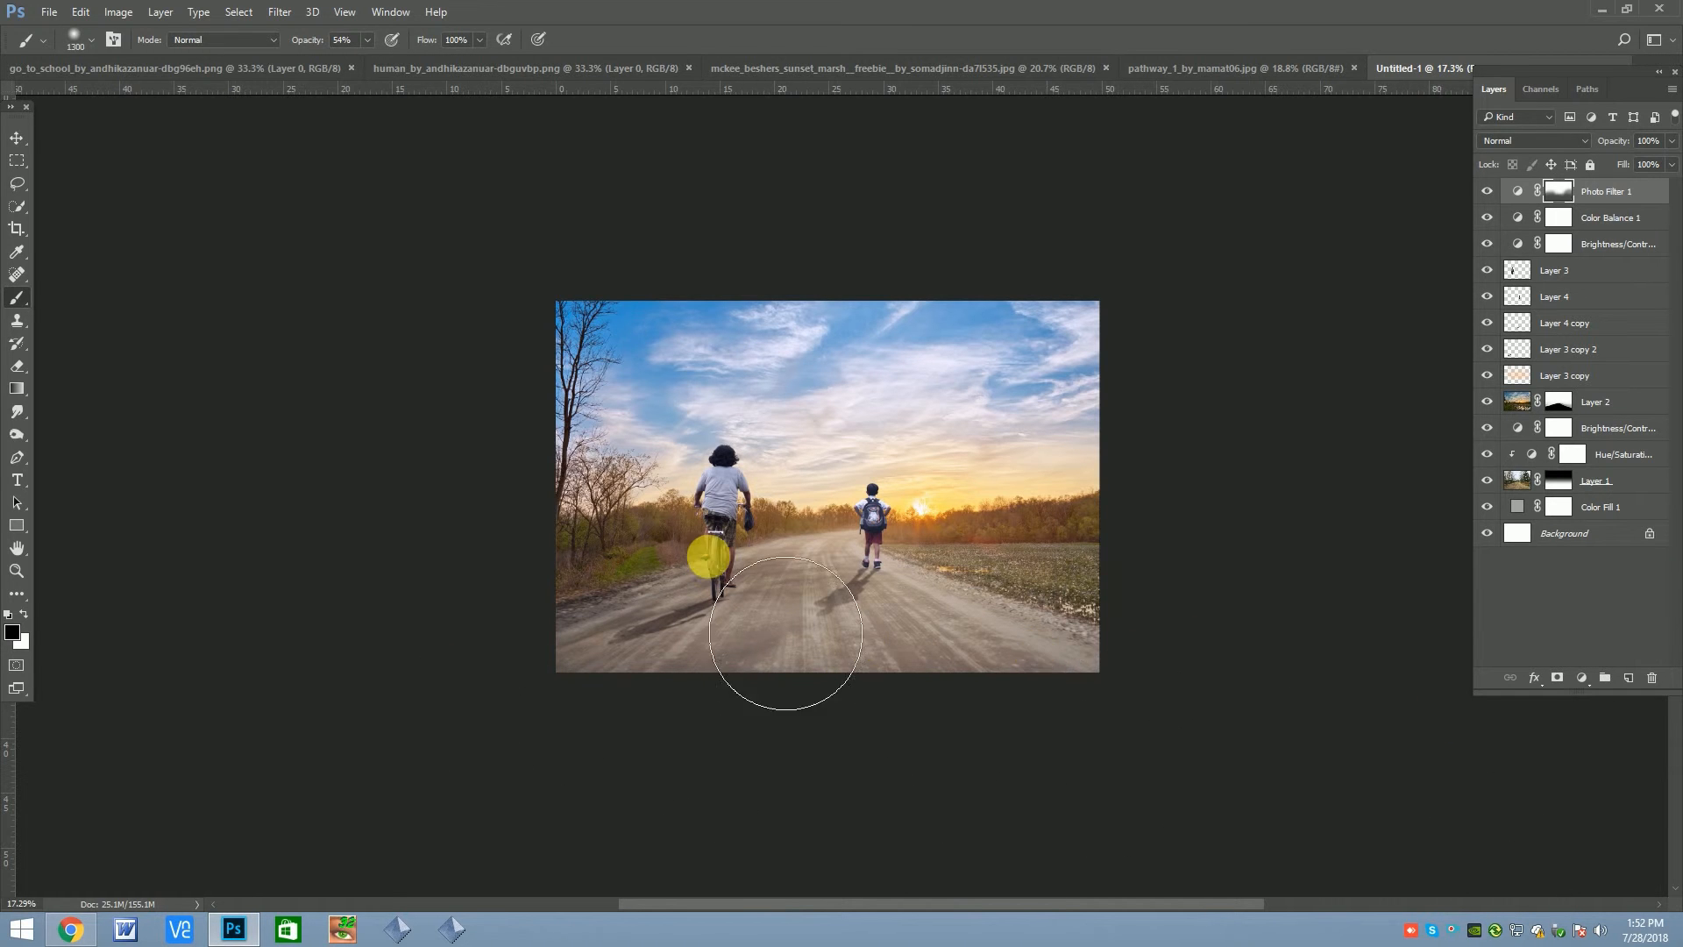
scroll(706, 553, "up", 3)
key("v")
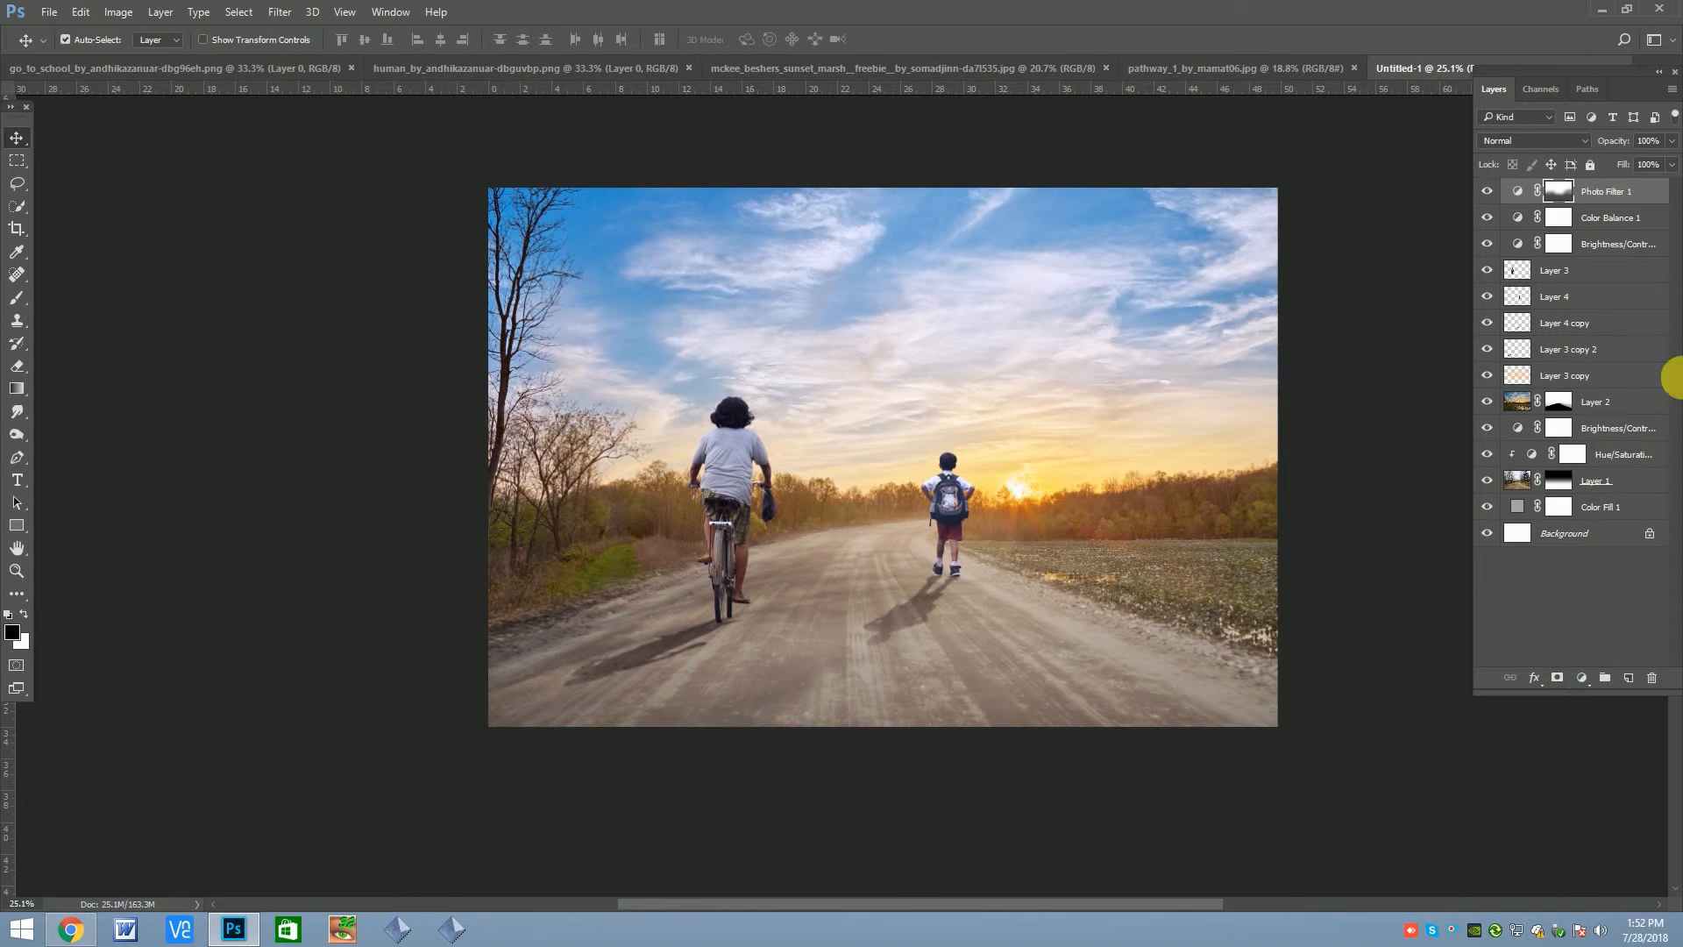
left_click(1491, 190)
scroll(771, 464, "down", 3)
scroll(896, 496, "up", 3)
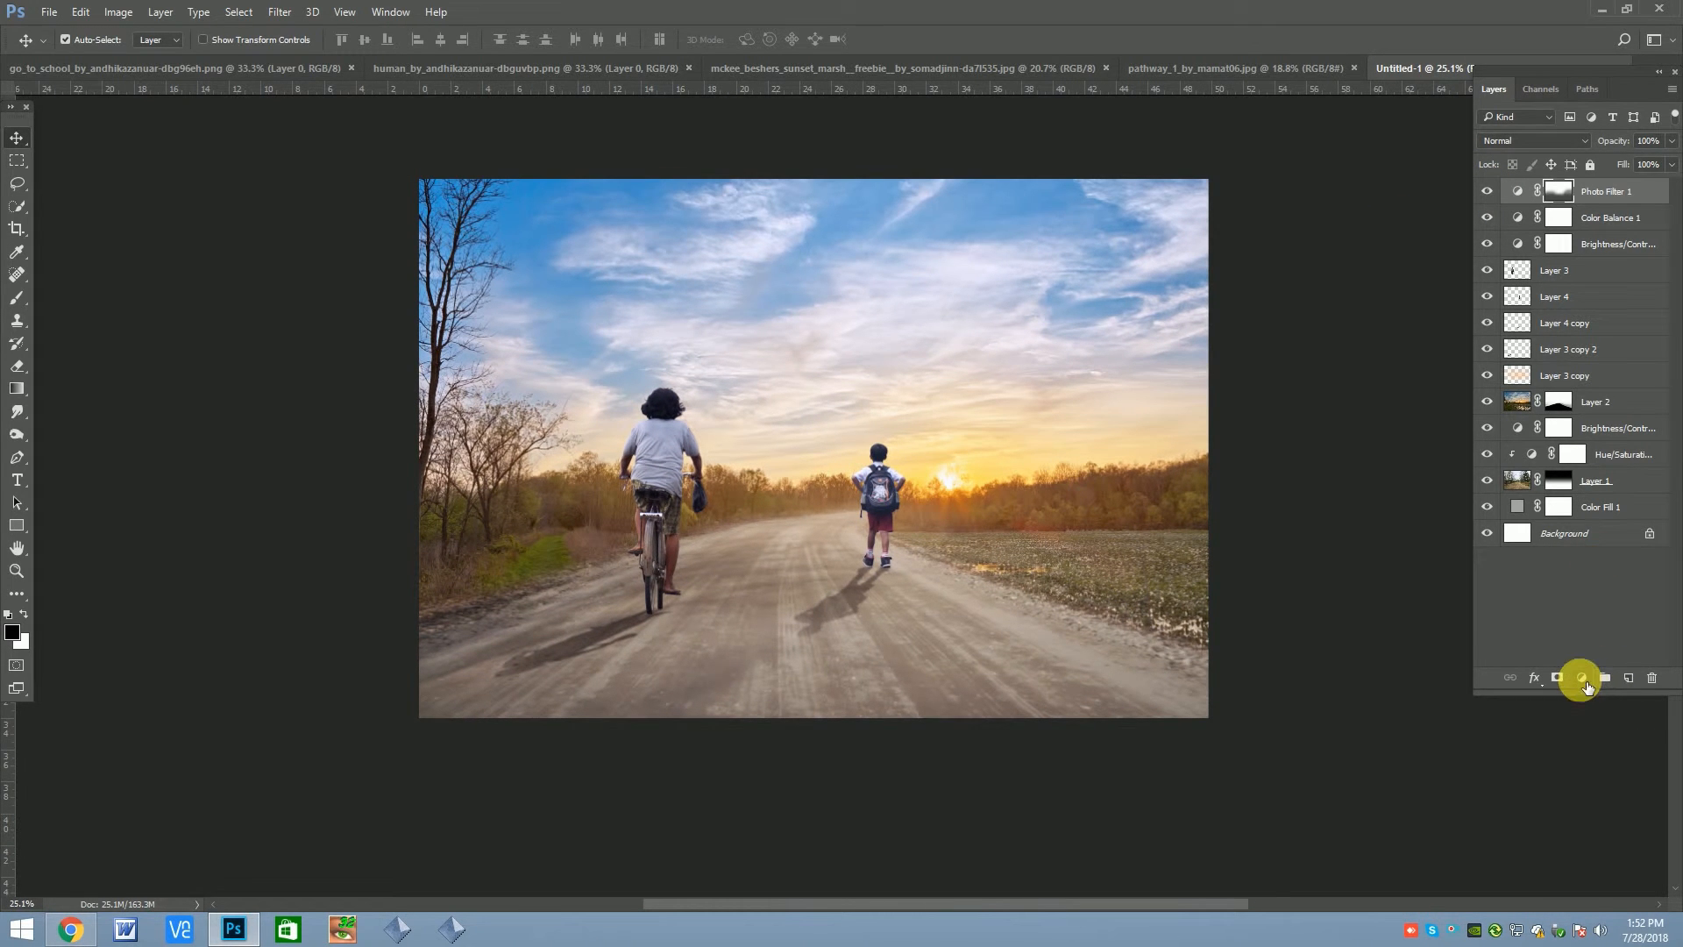
Add a Brightness/Contrast adjustment above Photo Filter 1, lowering brightness to about -49 and slightly reducing contrast
left_click(1580, 678)
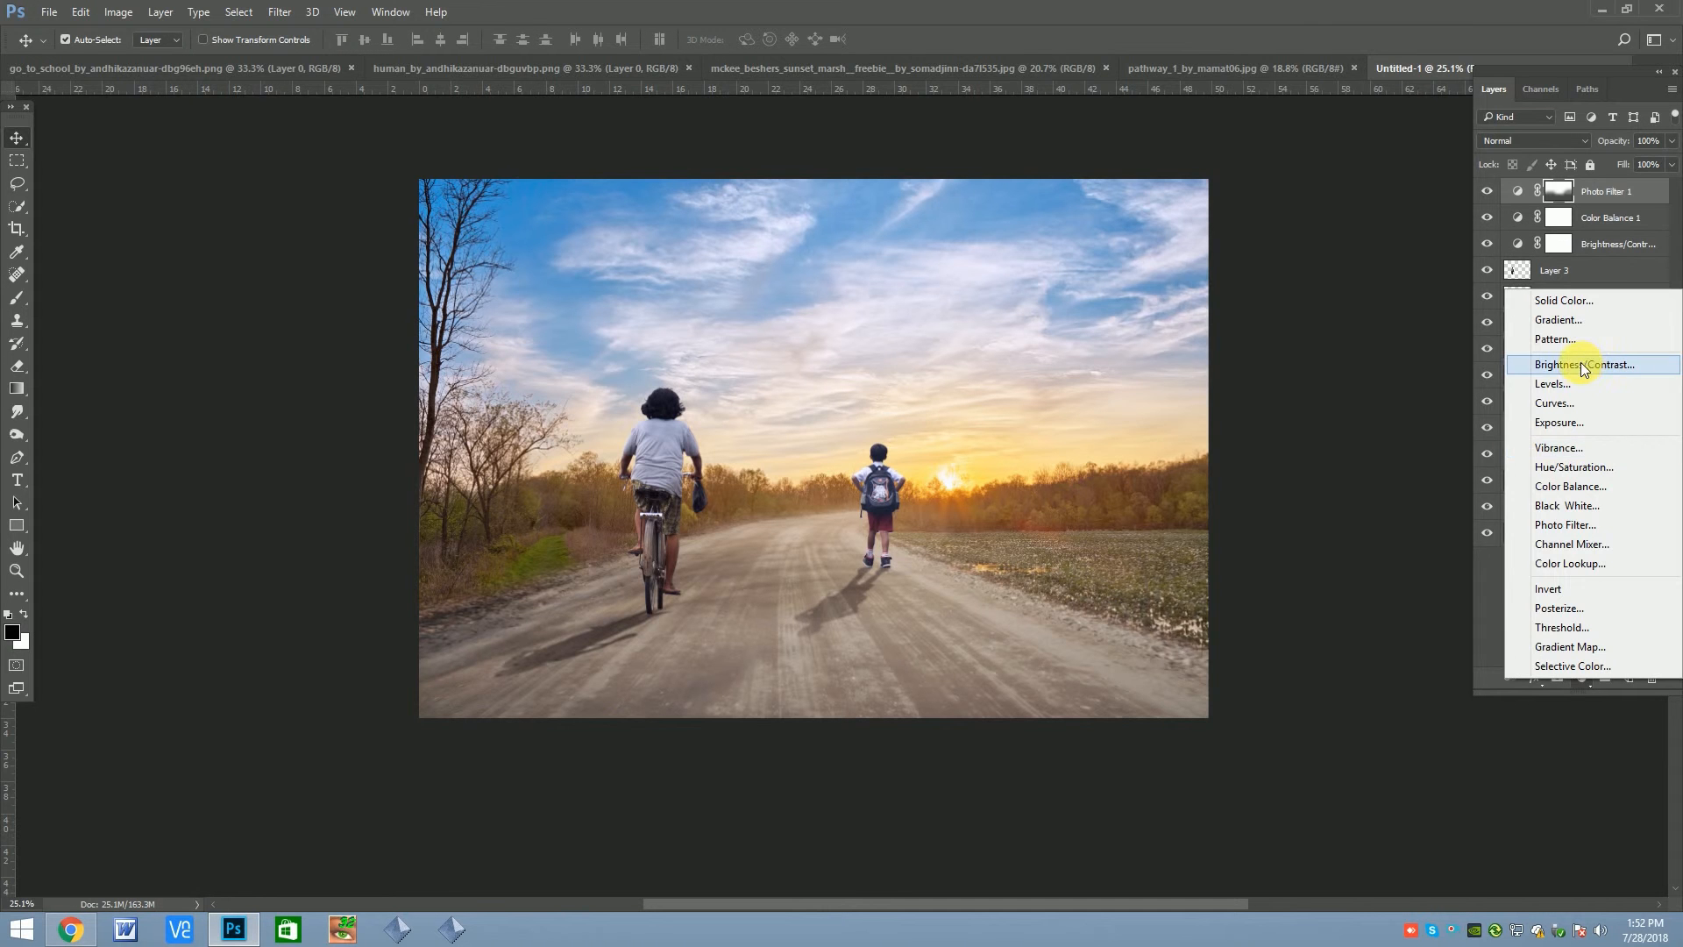
left_click(1587, 364)
left_click(1226, 368)
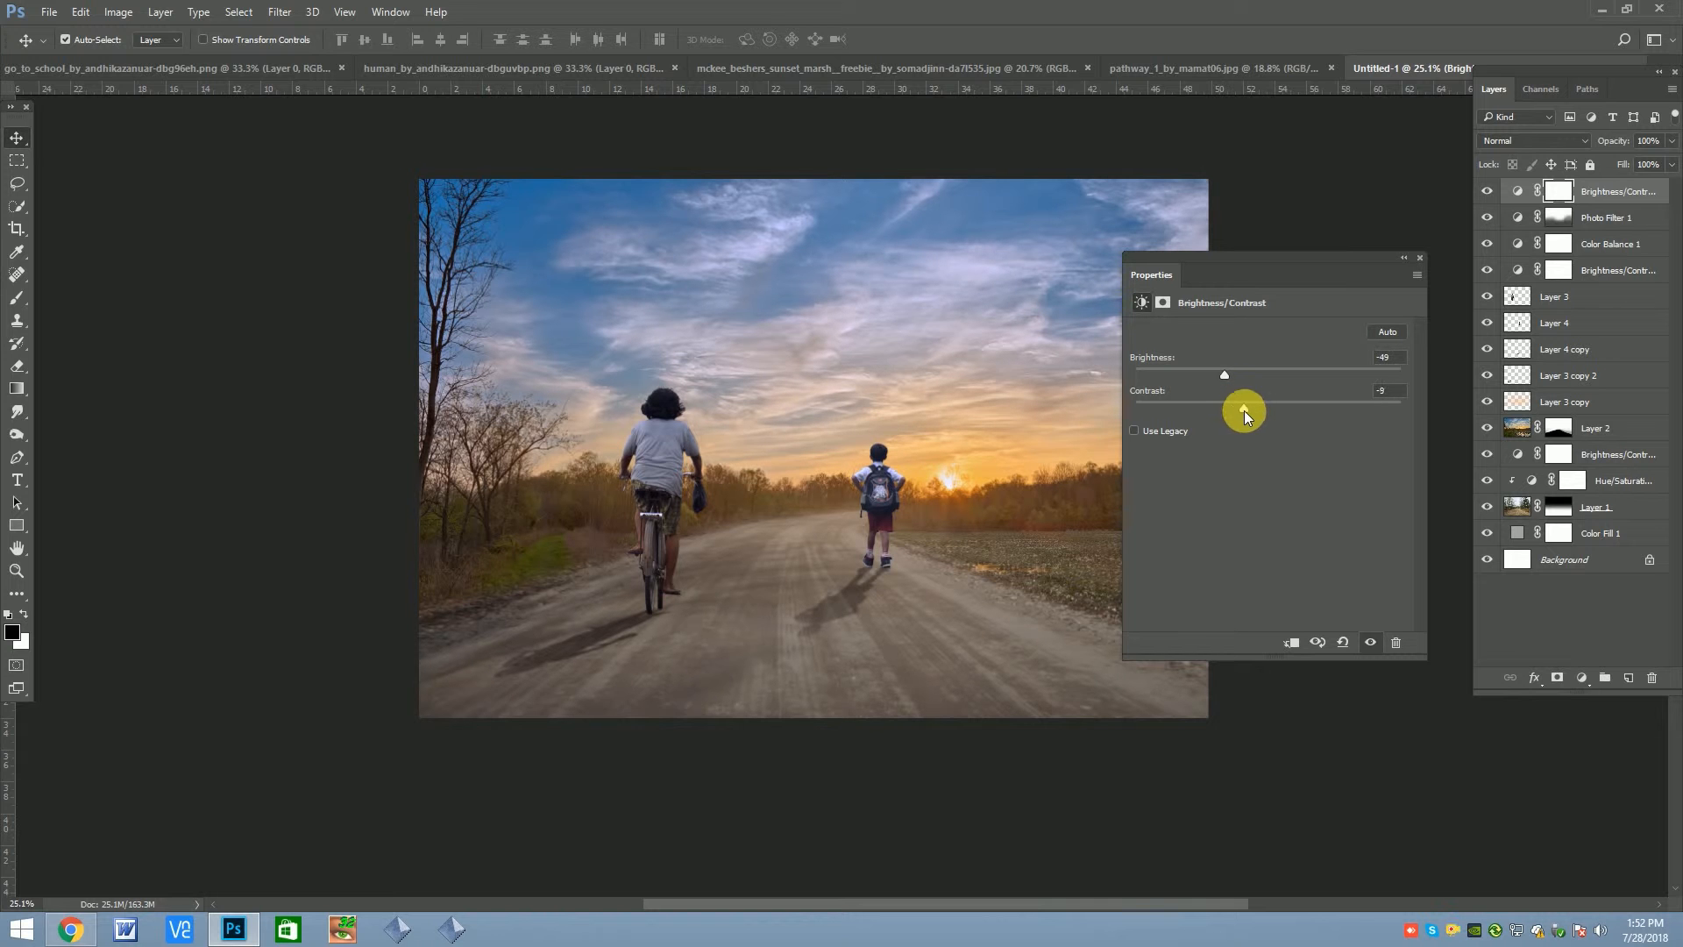
left_click(1420, 257)
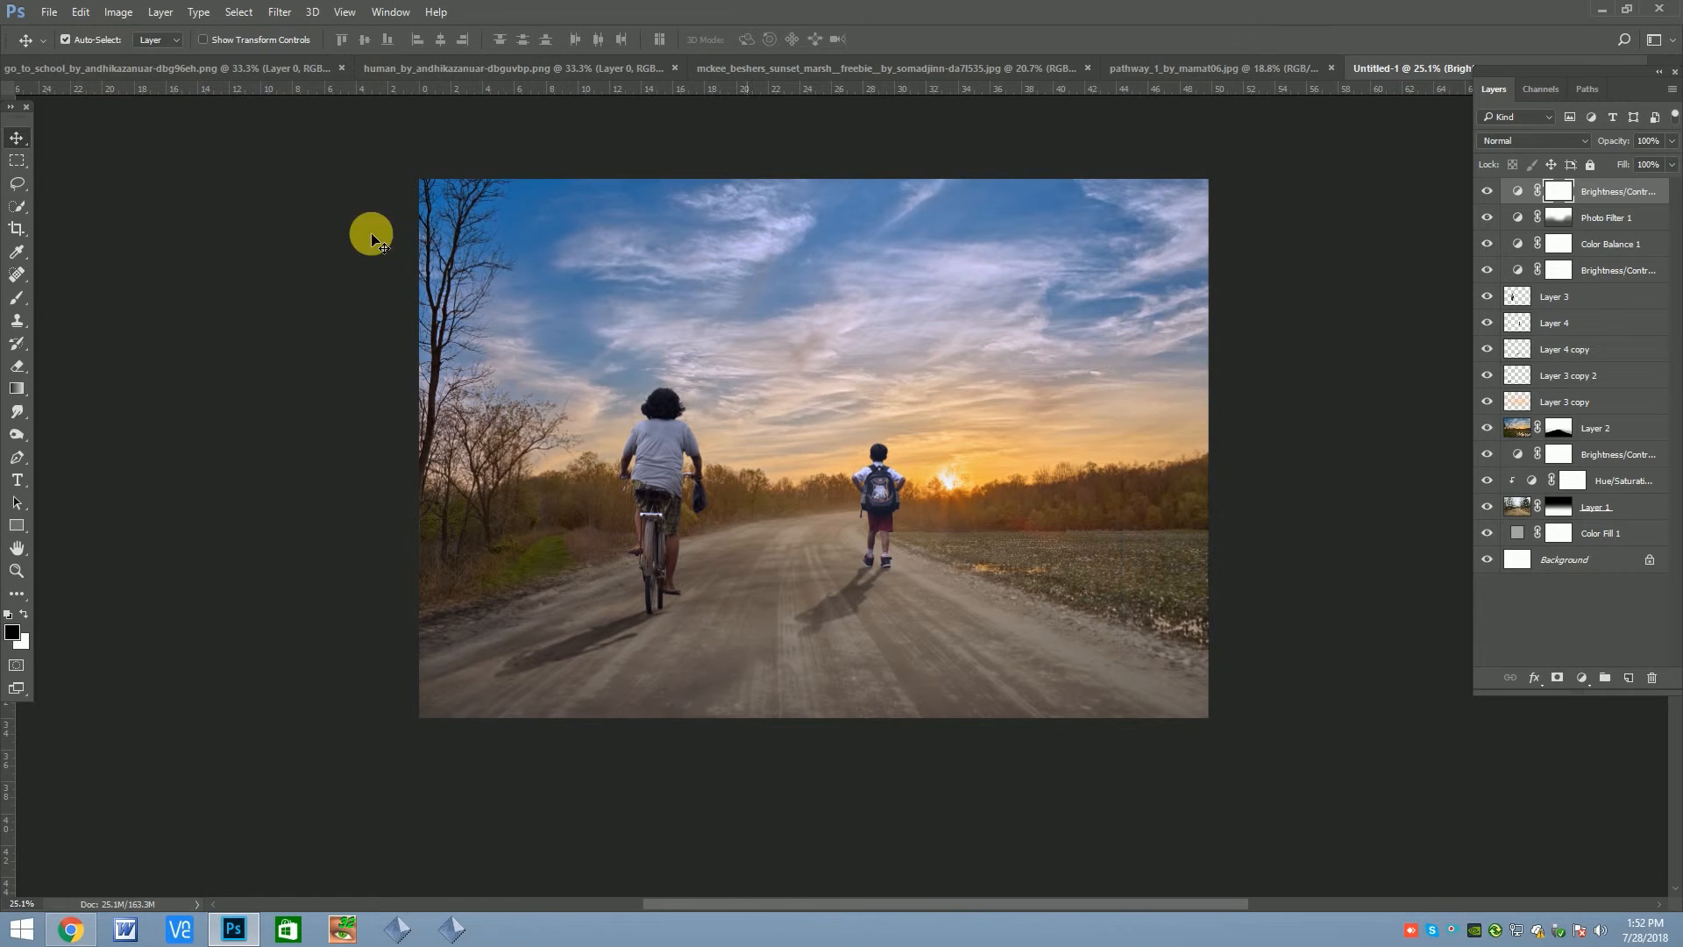
Paint black on the top Brightness/Contrast mask to restore brightness in the sky and mid-road, keep the foreground darker, and compare
left_click(14, 300)
scroll(691, 407, "up", 1)
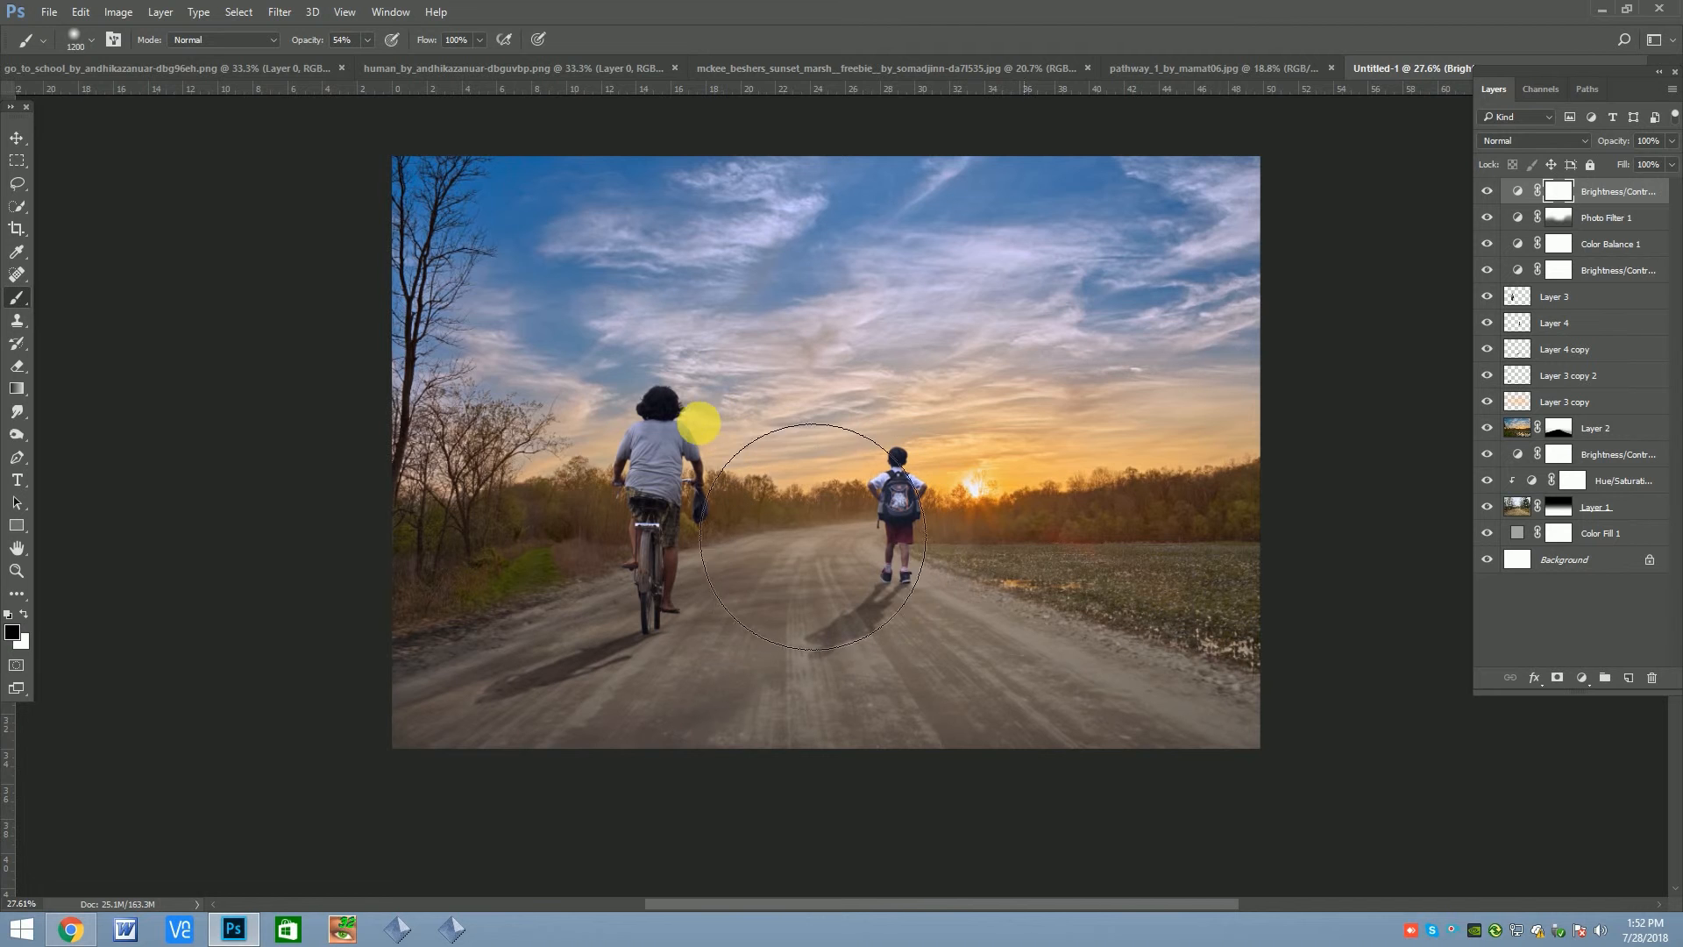
mouse_move(781, 520)
left_mouse_down()
mouse_move(409, 587)
mouse_move(778, 493)
mouse_move(840, 565)
mouse_move(813, 521)
mouse_move(1279, 526)
left_mouse_up()
key("bracketright")
key("bracketright")
mouse_move(1083, 523)
left_mouse_down()
mouse_move(1034, 531)
mouse_move(1682, 532)
mouse_move(762, 350)
mouse_move(845, 275)
mouse_move(676, 267)
mouse_move(1024, 309)
mouse_move(998, 445)
mouse_move(899, 450)
mouse_move(666, 403)
mouse_move(643, 452)
mouse_move(892, 465)
mouse_move(722, 498)
mouse_move(890, 474)
left_mouse_up()
scroll(903, 421, "down", 3)
scroll(1024, 309, "up", 1)
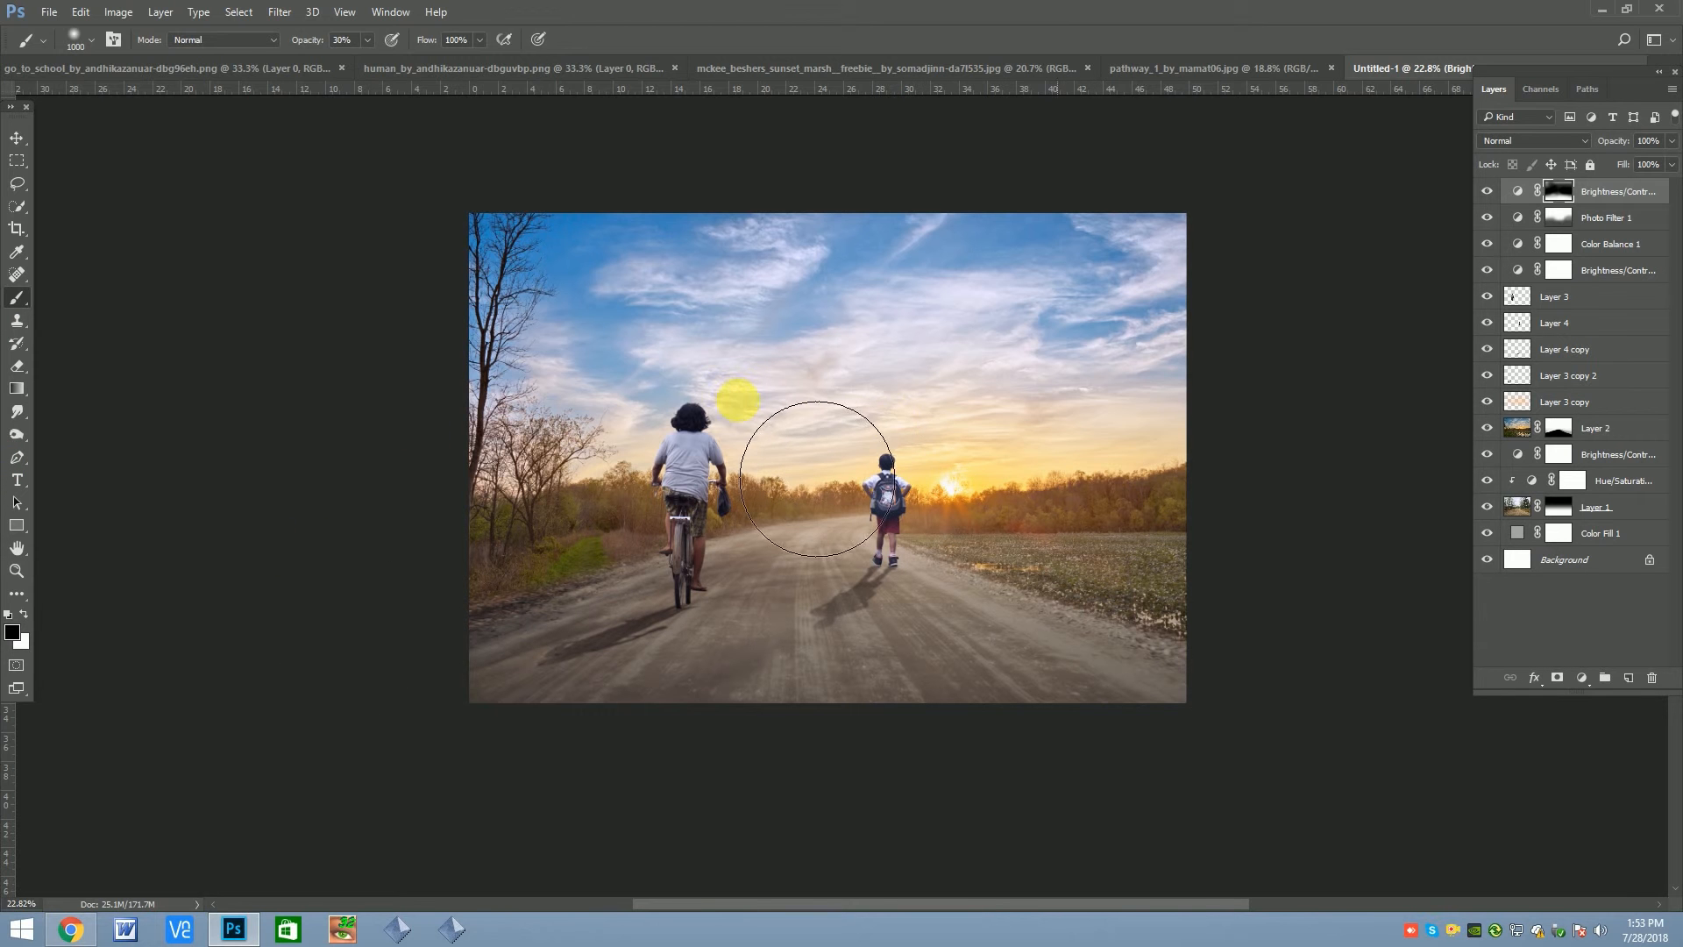
left_click(1494, 194)
left_click(1494, 194)
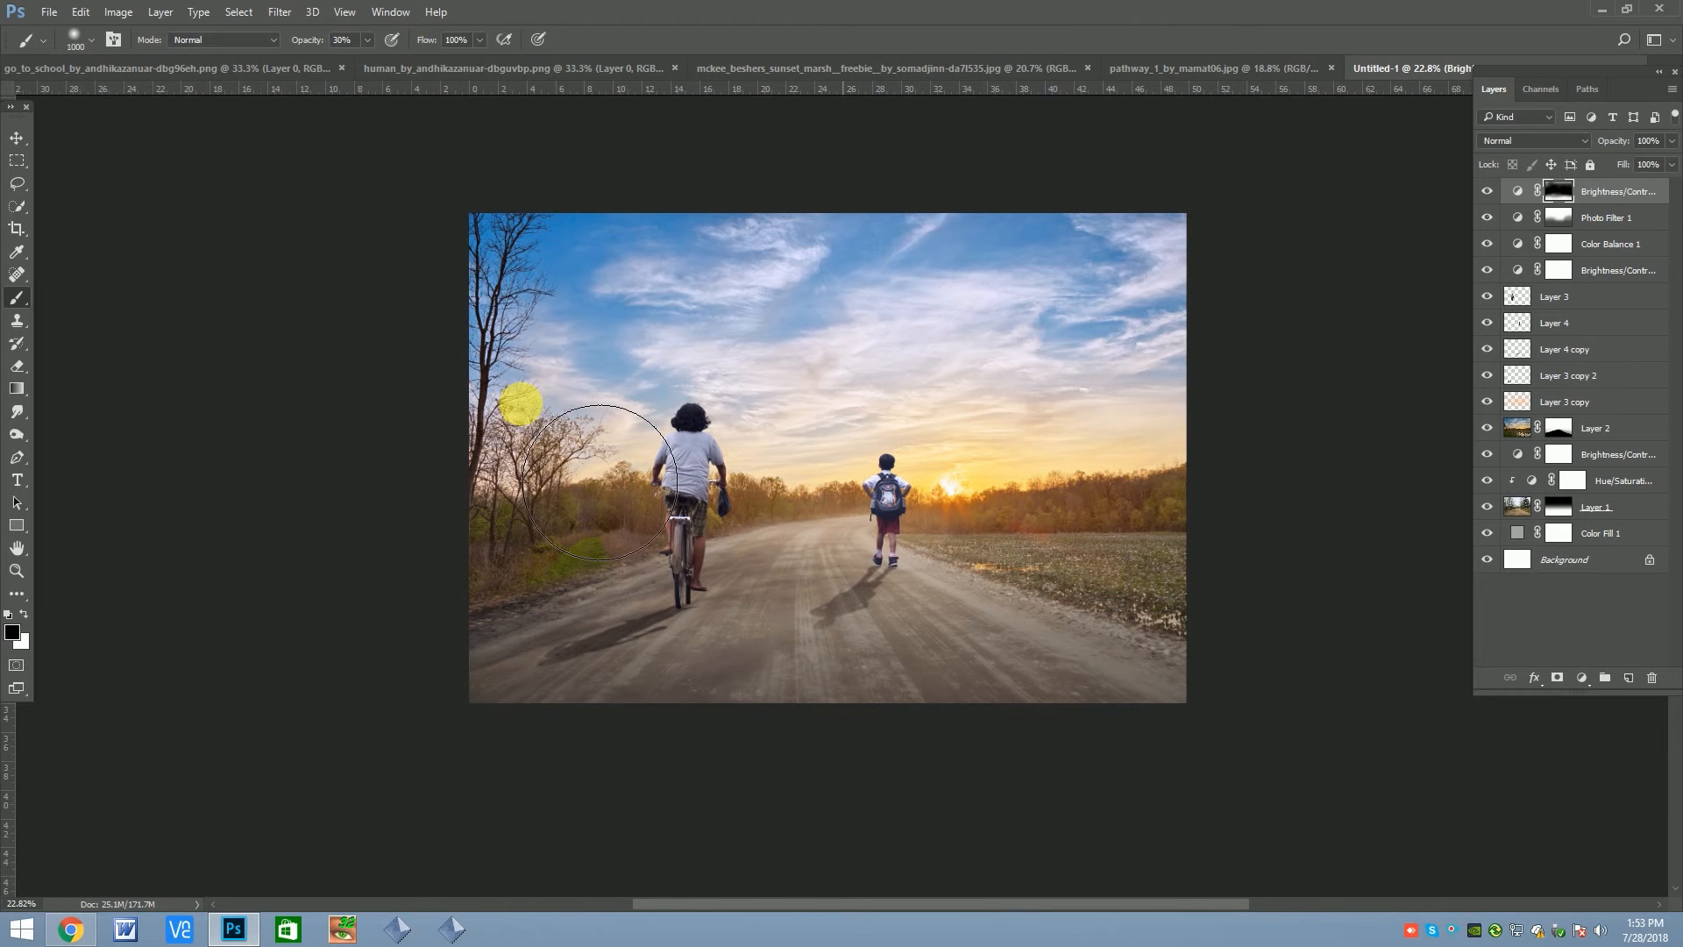
key("v")
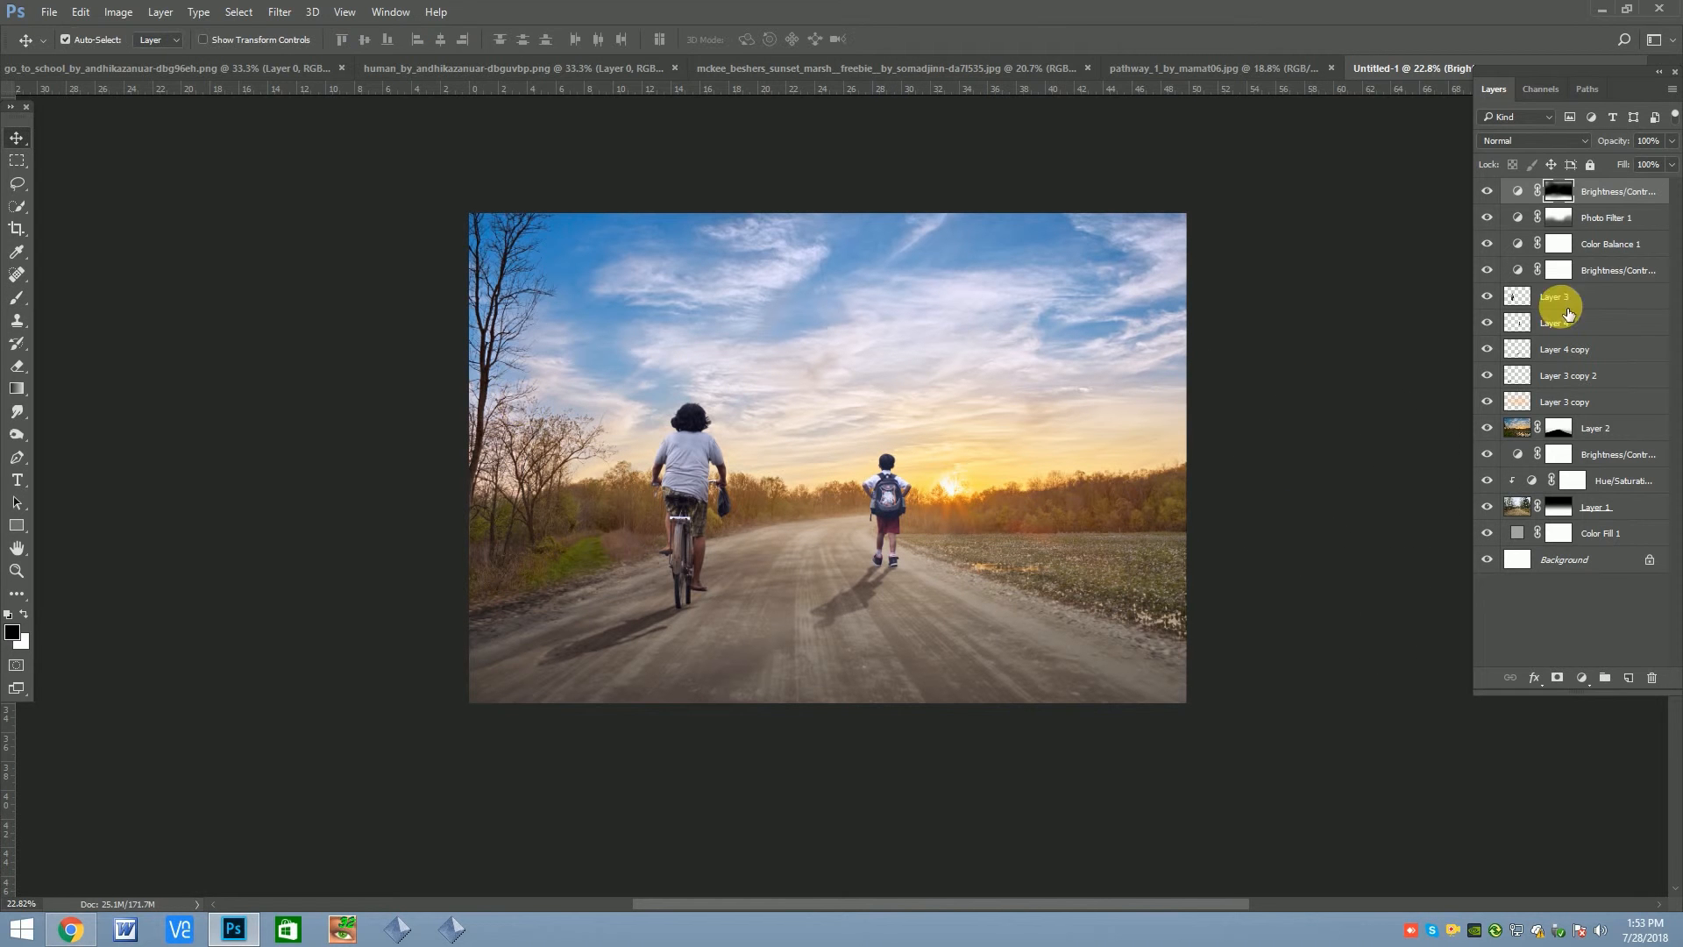
Add a new layer above all others, fill it with 50% Gray and set its blend mode to Overlay
left_click(1642, 682)
left_click(120, 12)
mouse_move(72, 10)
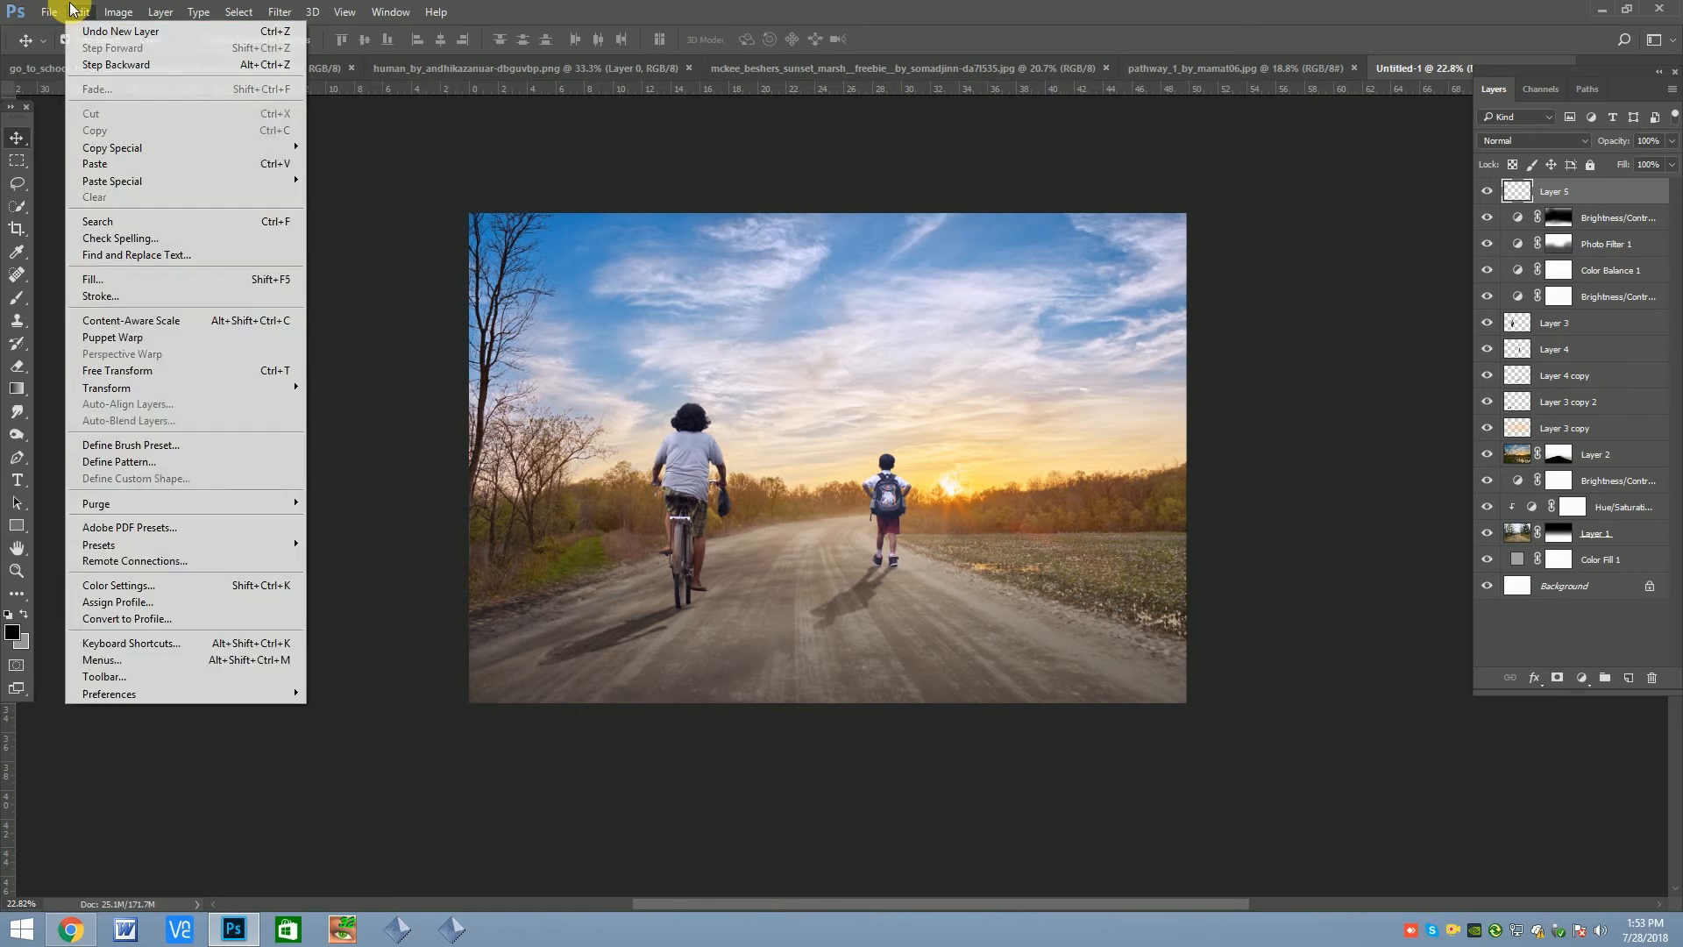
left_click(92, 278)
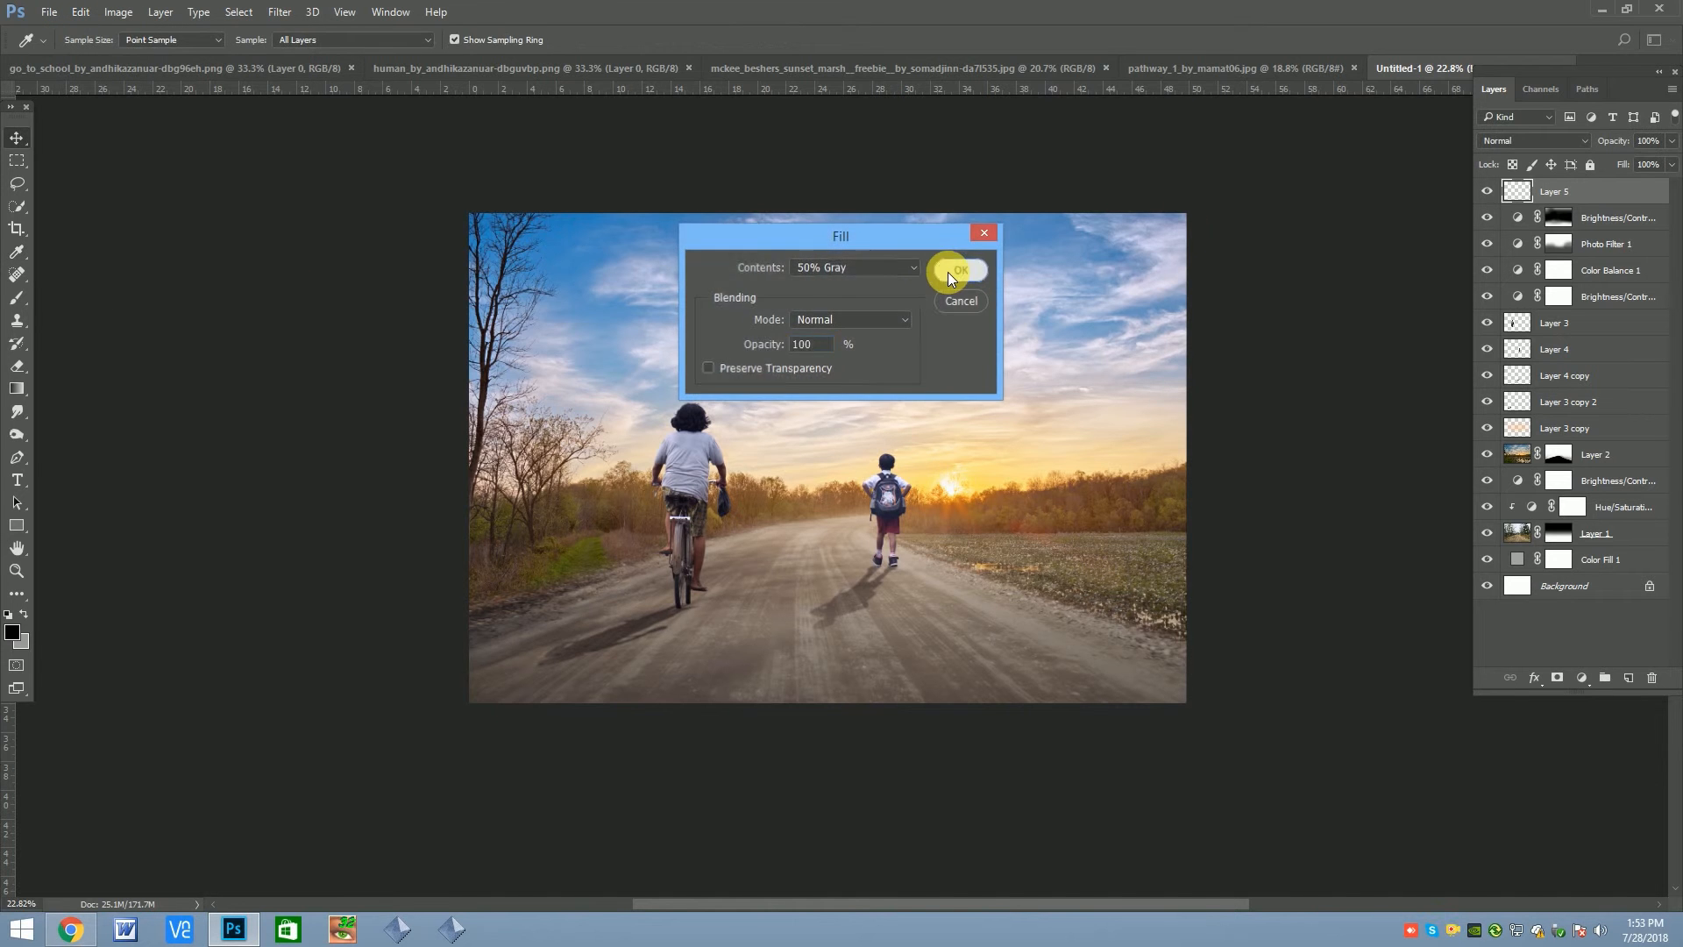
left_click(949, 272)
left_click(1490, 141)
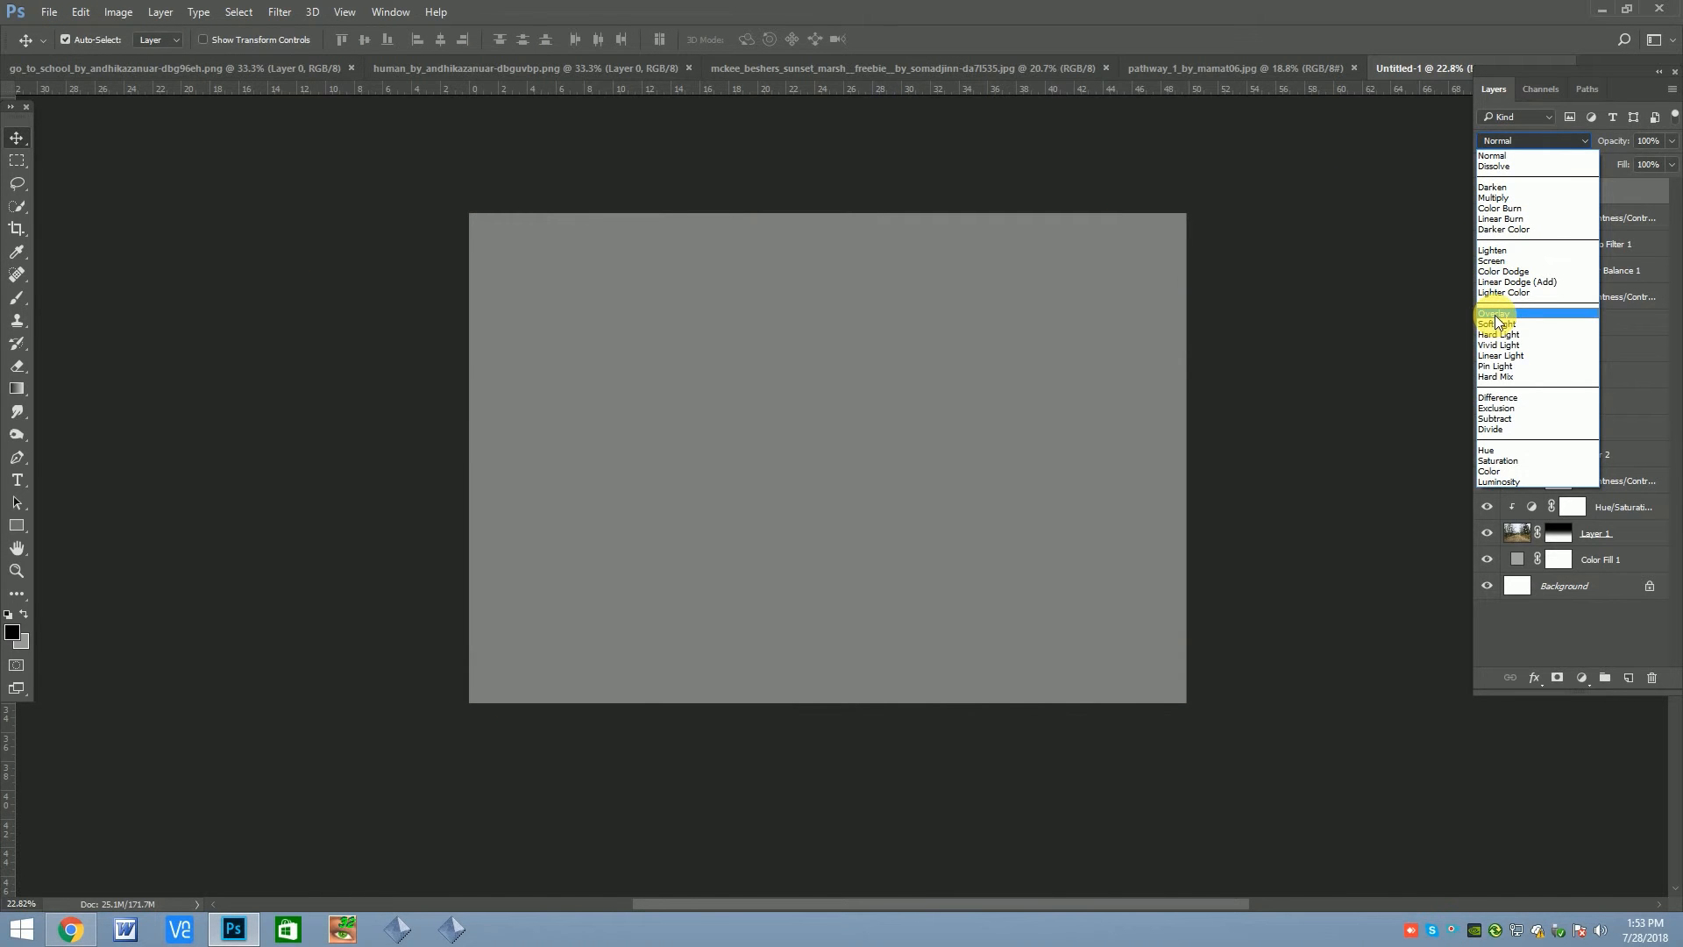
left_click(1496, 314)
Dodge the cyclist's shirt and outline on the gray Overlay layer, using midtones and a 33% exposure
left_click(15, 436)
left_click(91, 434)
scroll(688, 413, "up", 3)
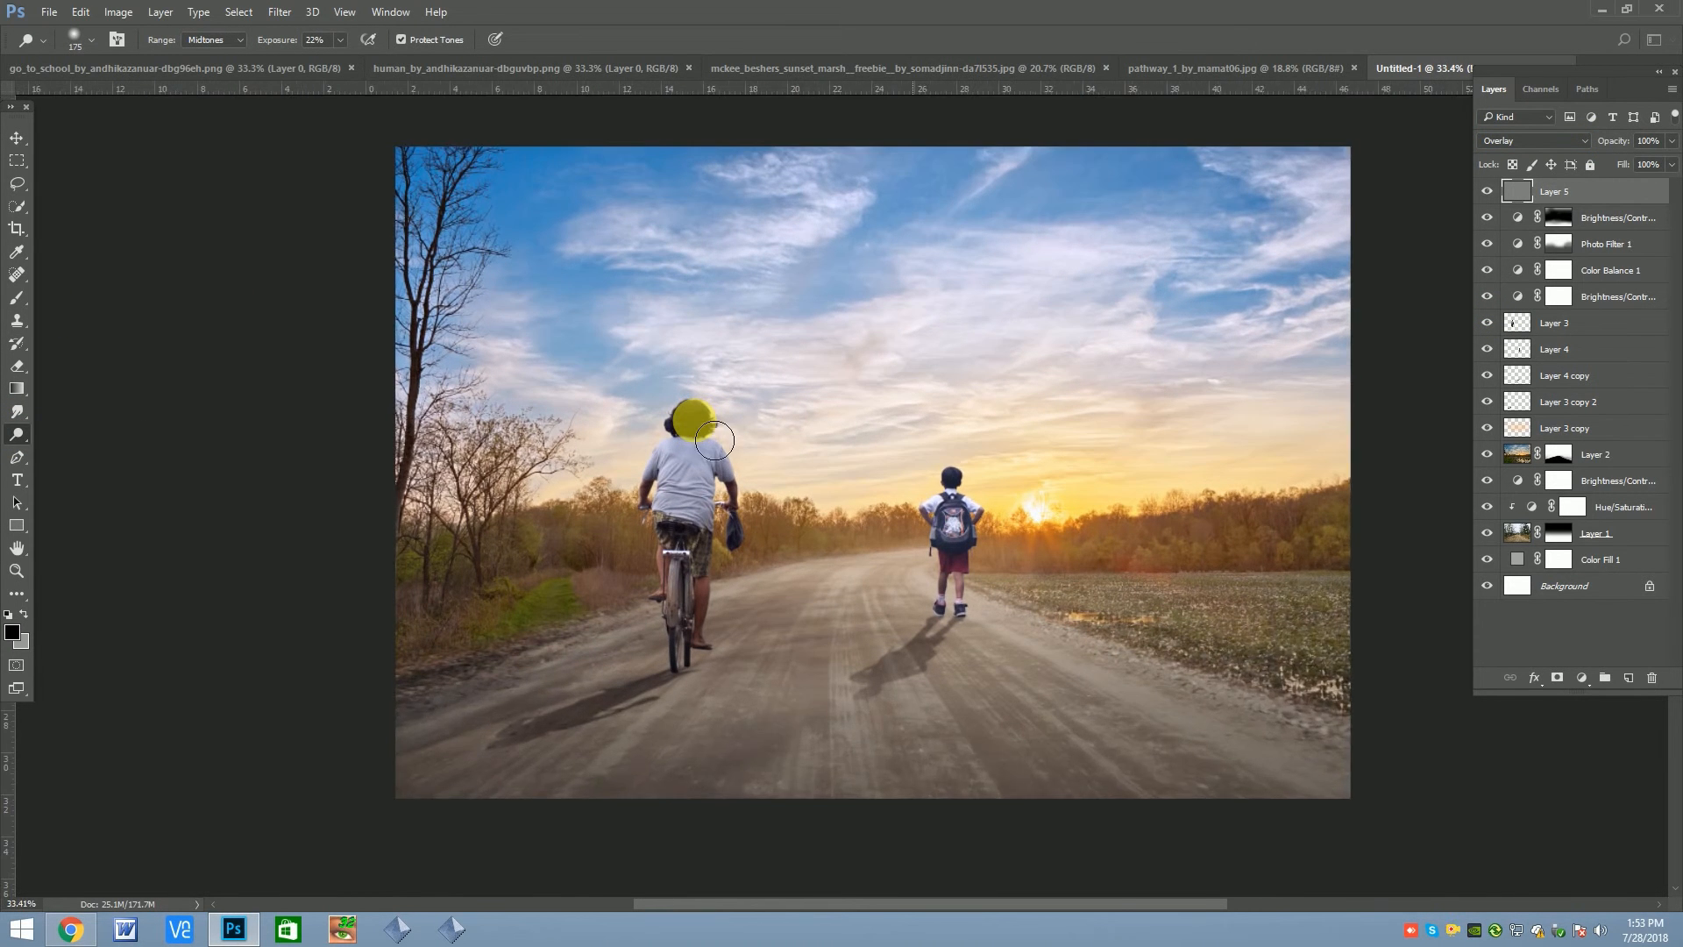
mouse_move(712, 497)
left_mouse_down()
mouse_move(740, 530)
mouse_move(738, 480)
left_mouse_up()
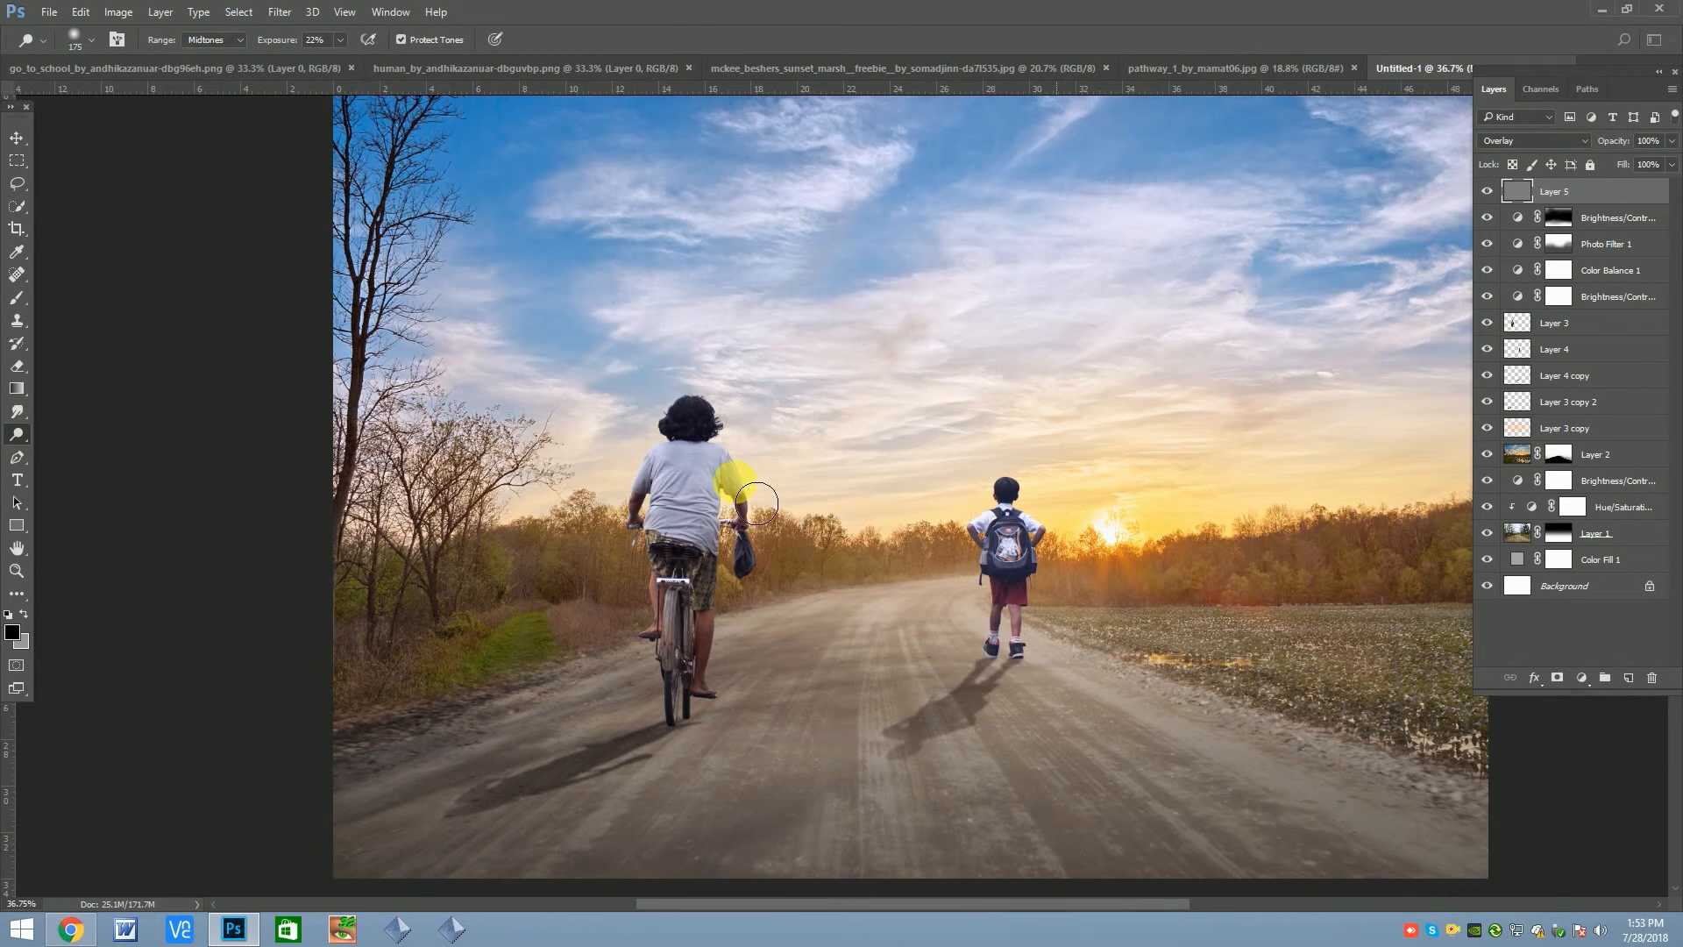
left_click(340, 41)
left_click_drag(348, 66, 371, 66)
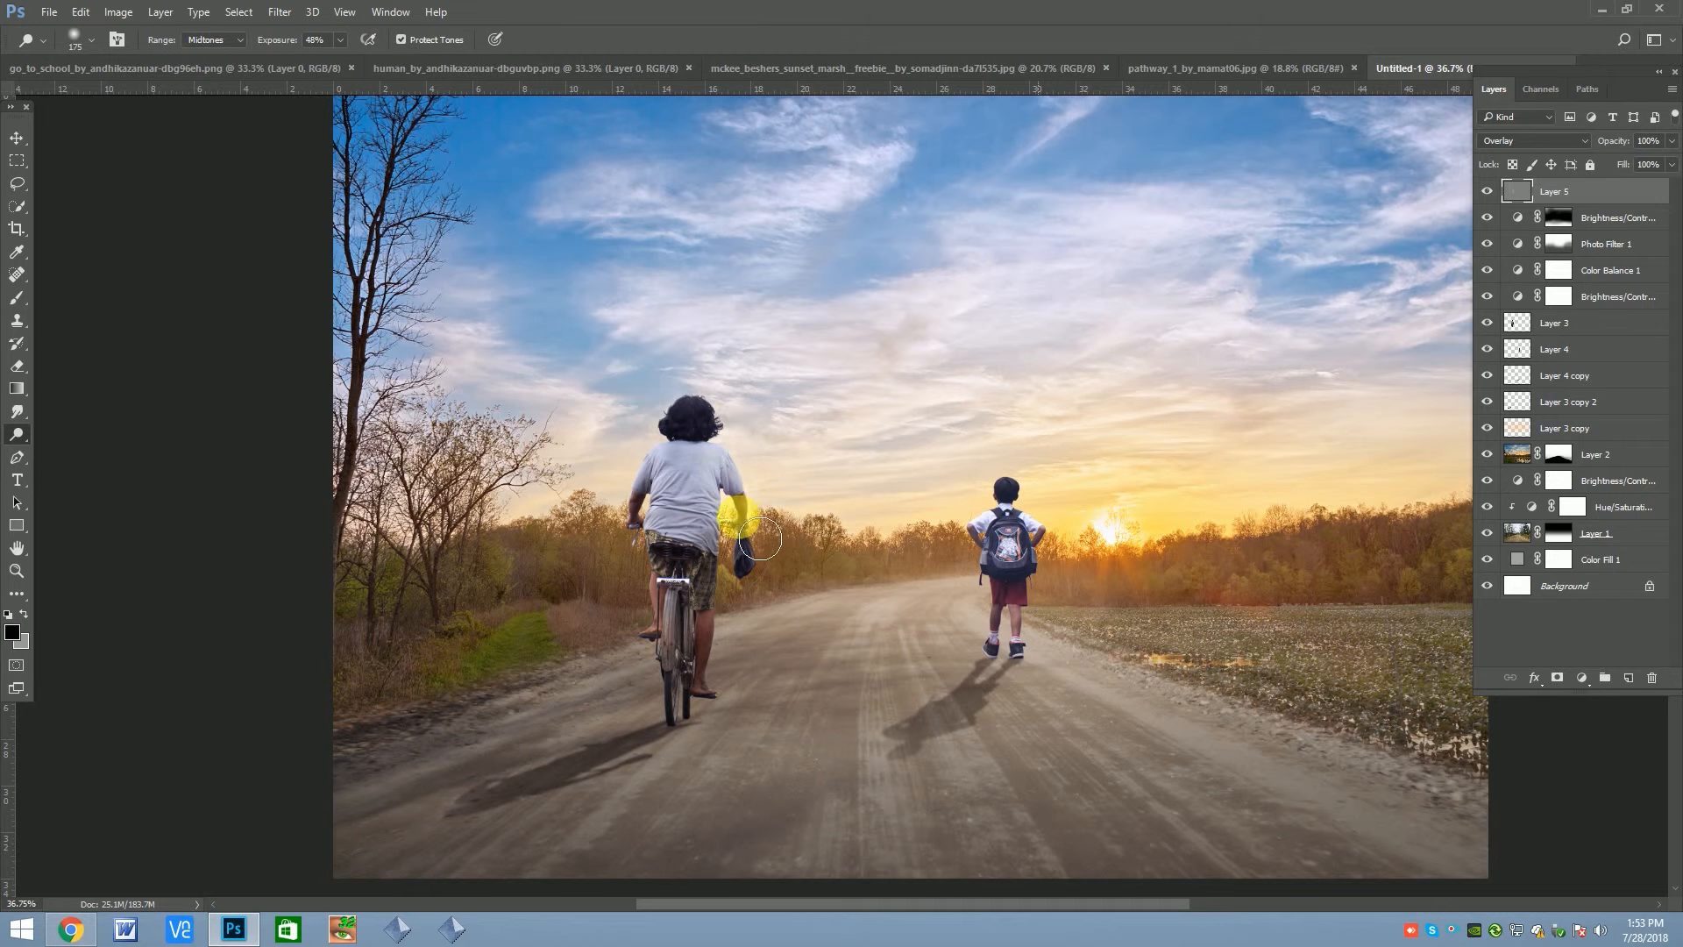
scroll(729, 405, "down", 2)
mouse_move(722, 422)
left_mouse_down()
mouse_move(711, 545)
mouse_move(718, 422)
left_mouse_up()
key("bracketleft")
mouse_move(725, 422)
left_mouse_down()
mouse_move(775, 479)
mouse_move(774, 519)
mouse_move(681, 474)
left_mouse_up()
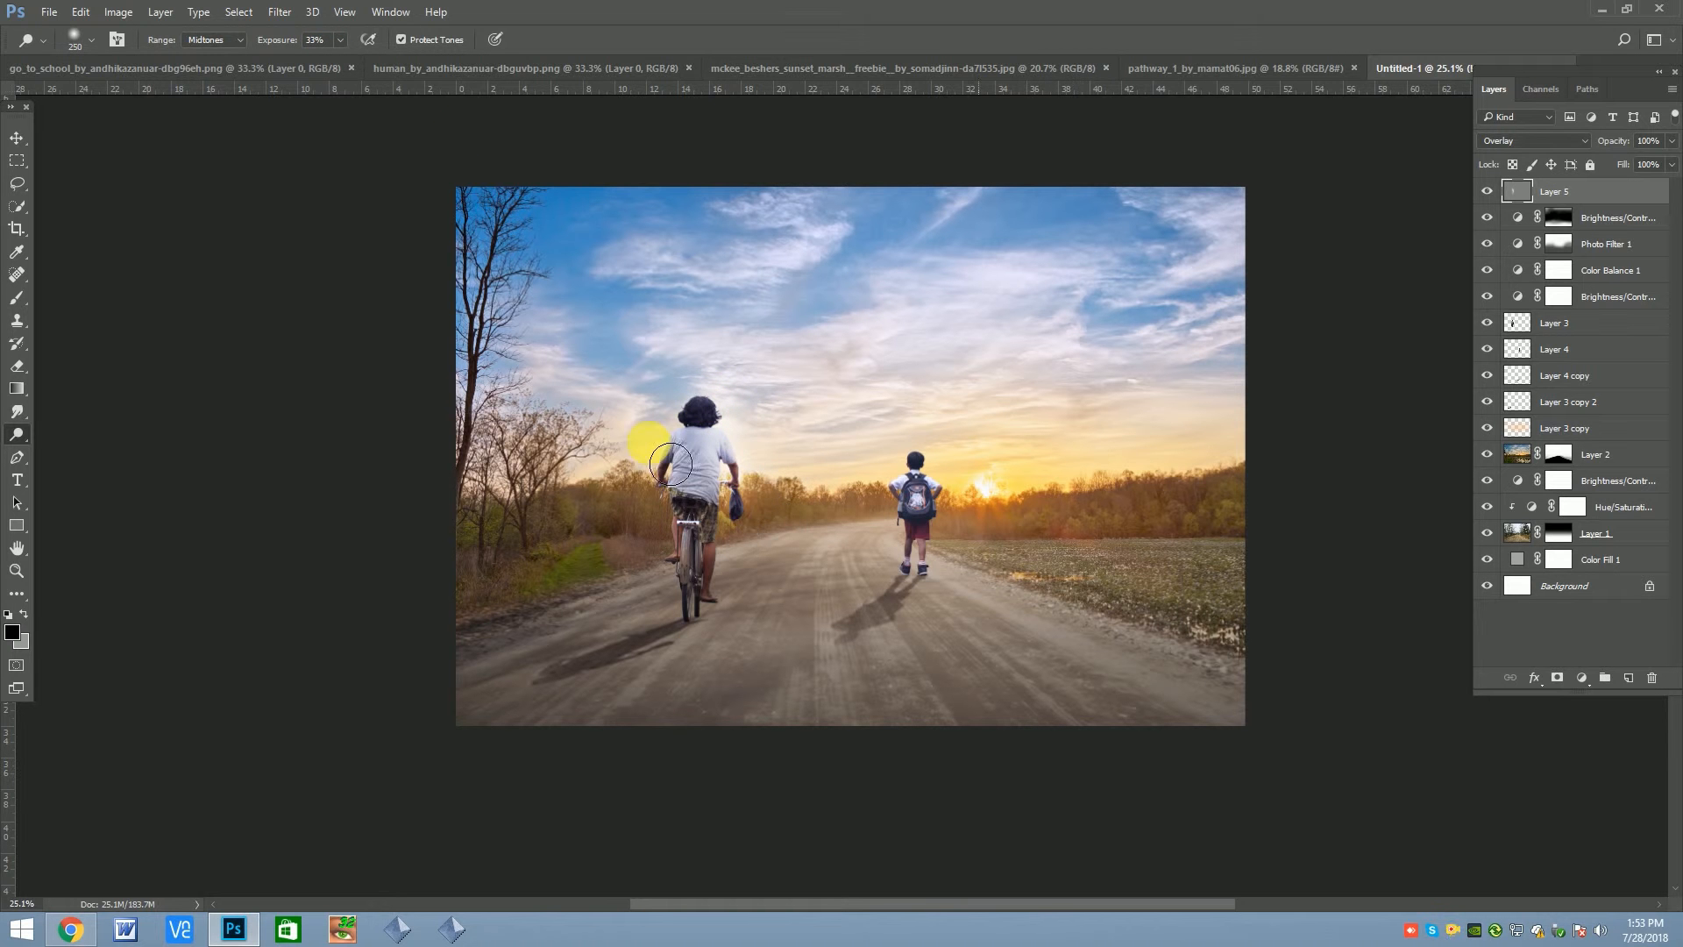
Dodge around the schoolboy and the horizon near the sun on the gray Overlay layer
key("bracketleft")
scroll(673, 465, "up", 2)
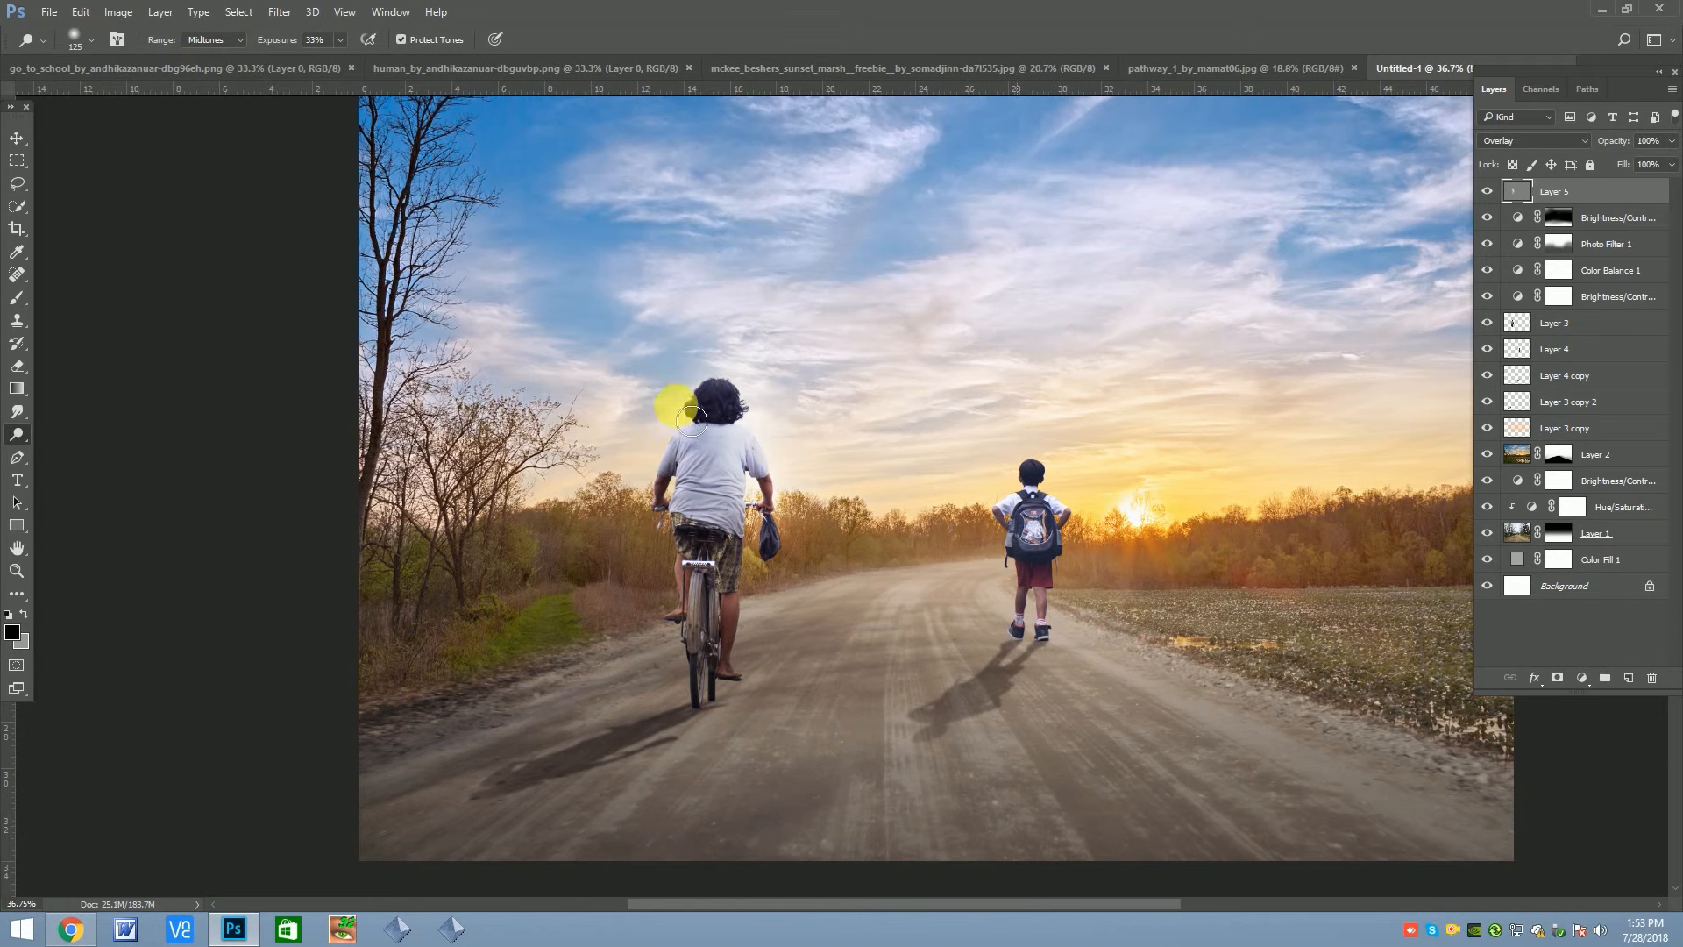
key("bracketright")
key("bracketright")
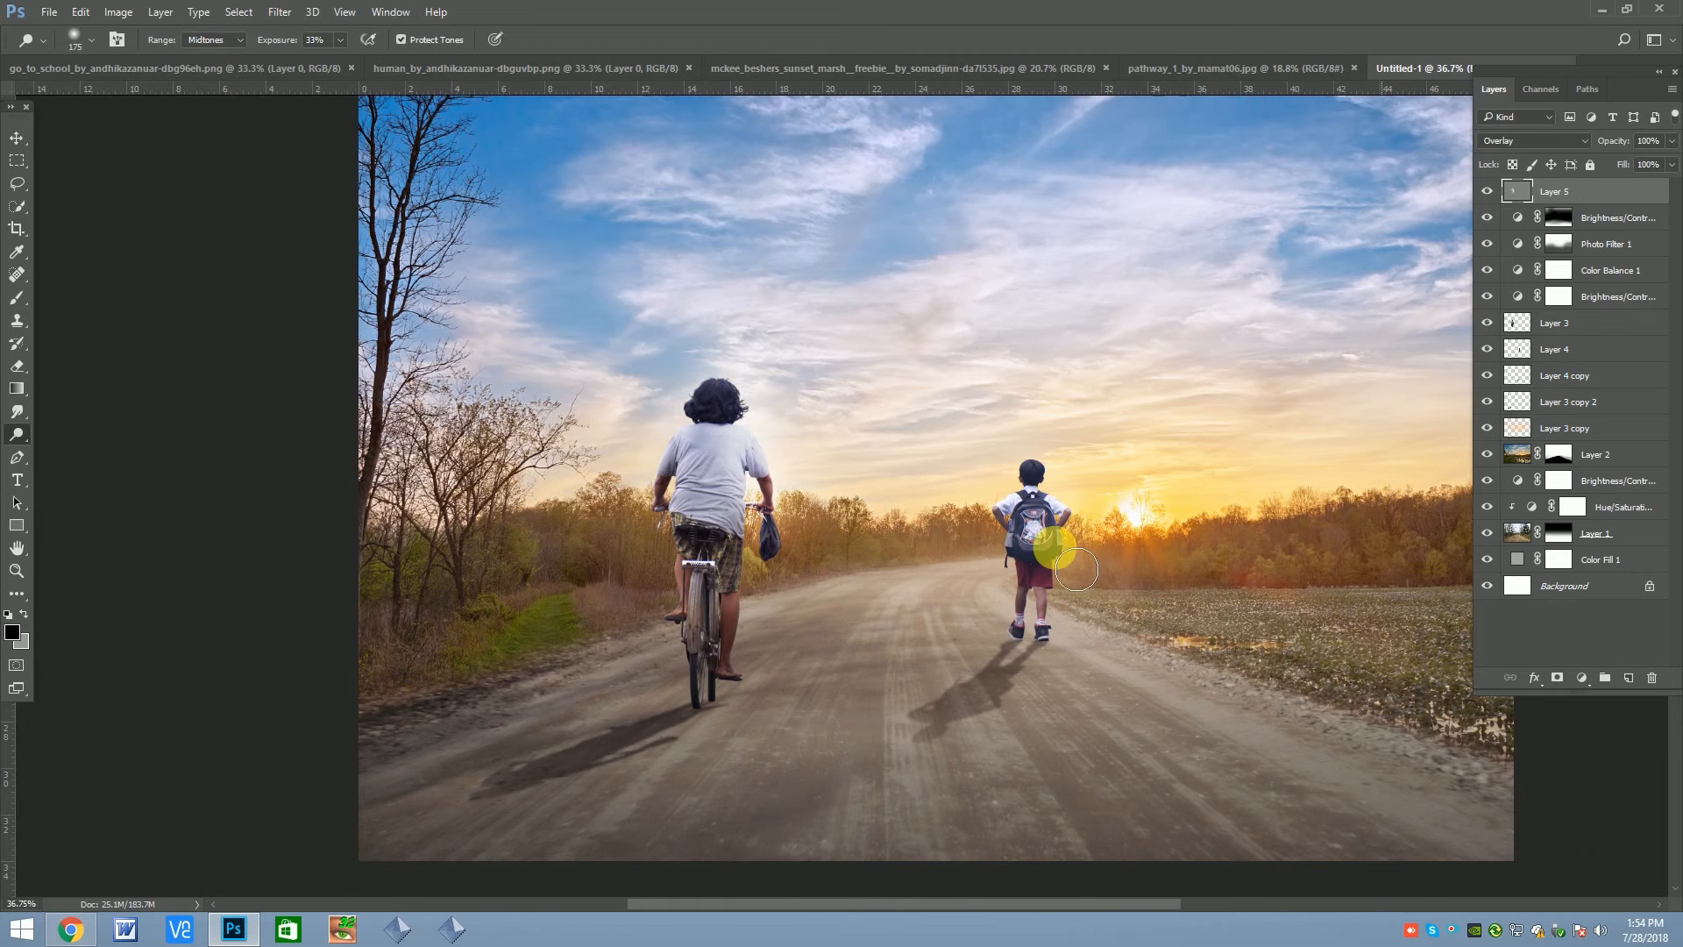
key("bracketright")
scroll(1084, 477, "down", 2)
mouse_move(995, 478)
left_mouse_down()
mouse_move(1285, 447)
mouse_move(575, 420)
mouse_move(714, 391)
mouse_move(1030, 472)
left_mouse_up()
Try dodging a broad area of sky between the two figures, and undo the latest strokes
left_click_drag(966, 406, 867, 436)
key("ctrl+alt+z")
key("ctrl+alt+z")
key("ctrl+alt+z")
key("ctrl+alt+z")
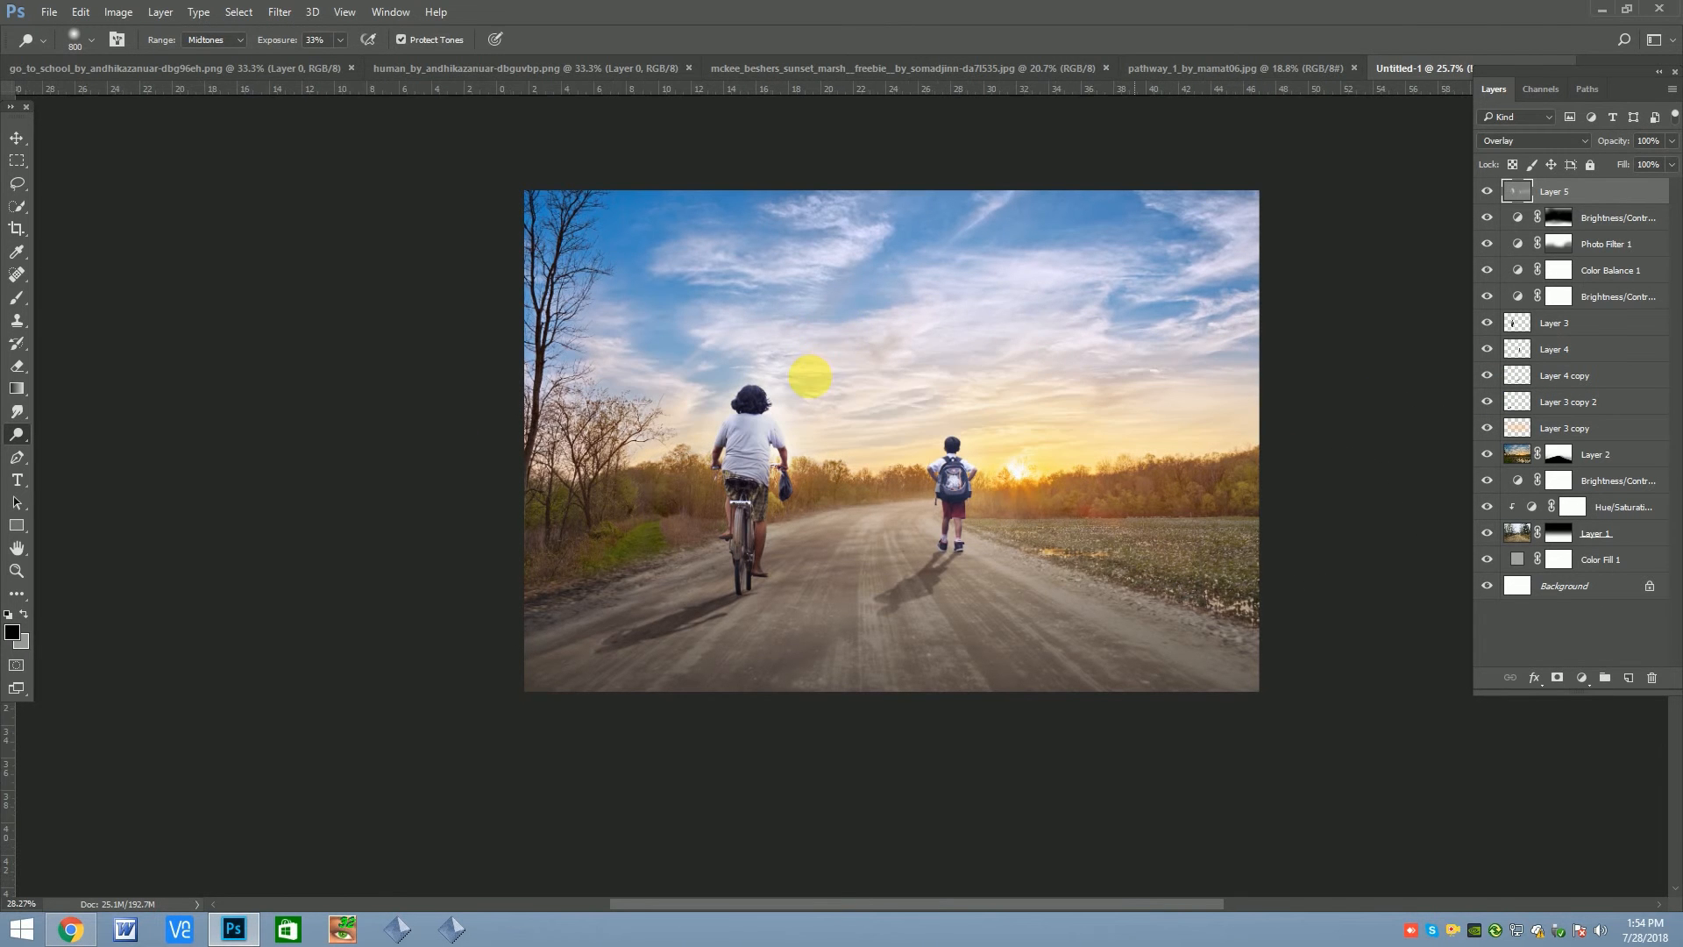
Lighten the scenery around the sun and tree line with a large Dodge brush
scroll(808, 373, "up", 2)
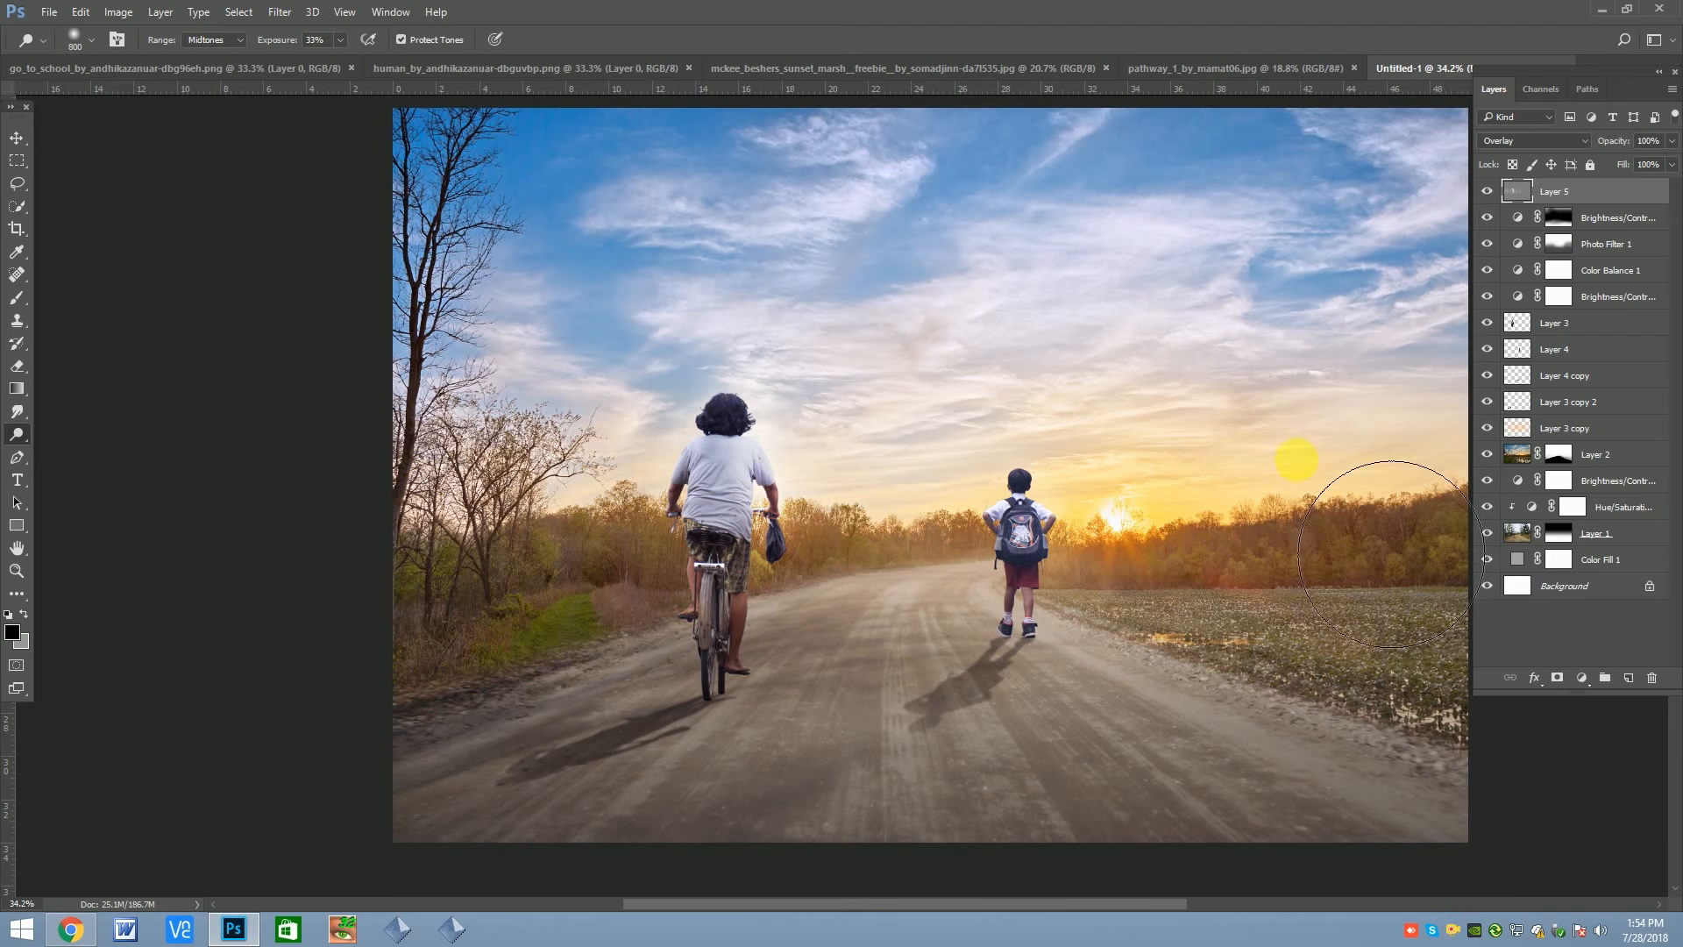
scroll(735, 410, "down", 1)
scroll(735, 409, "down", 1)
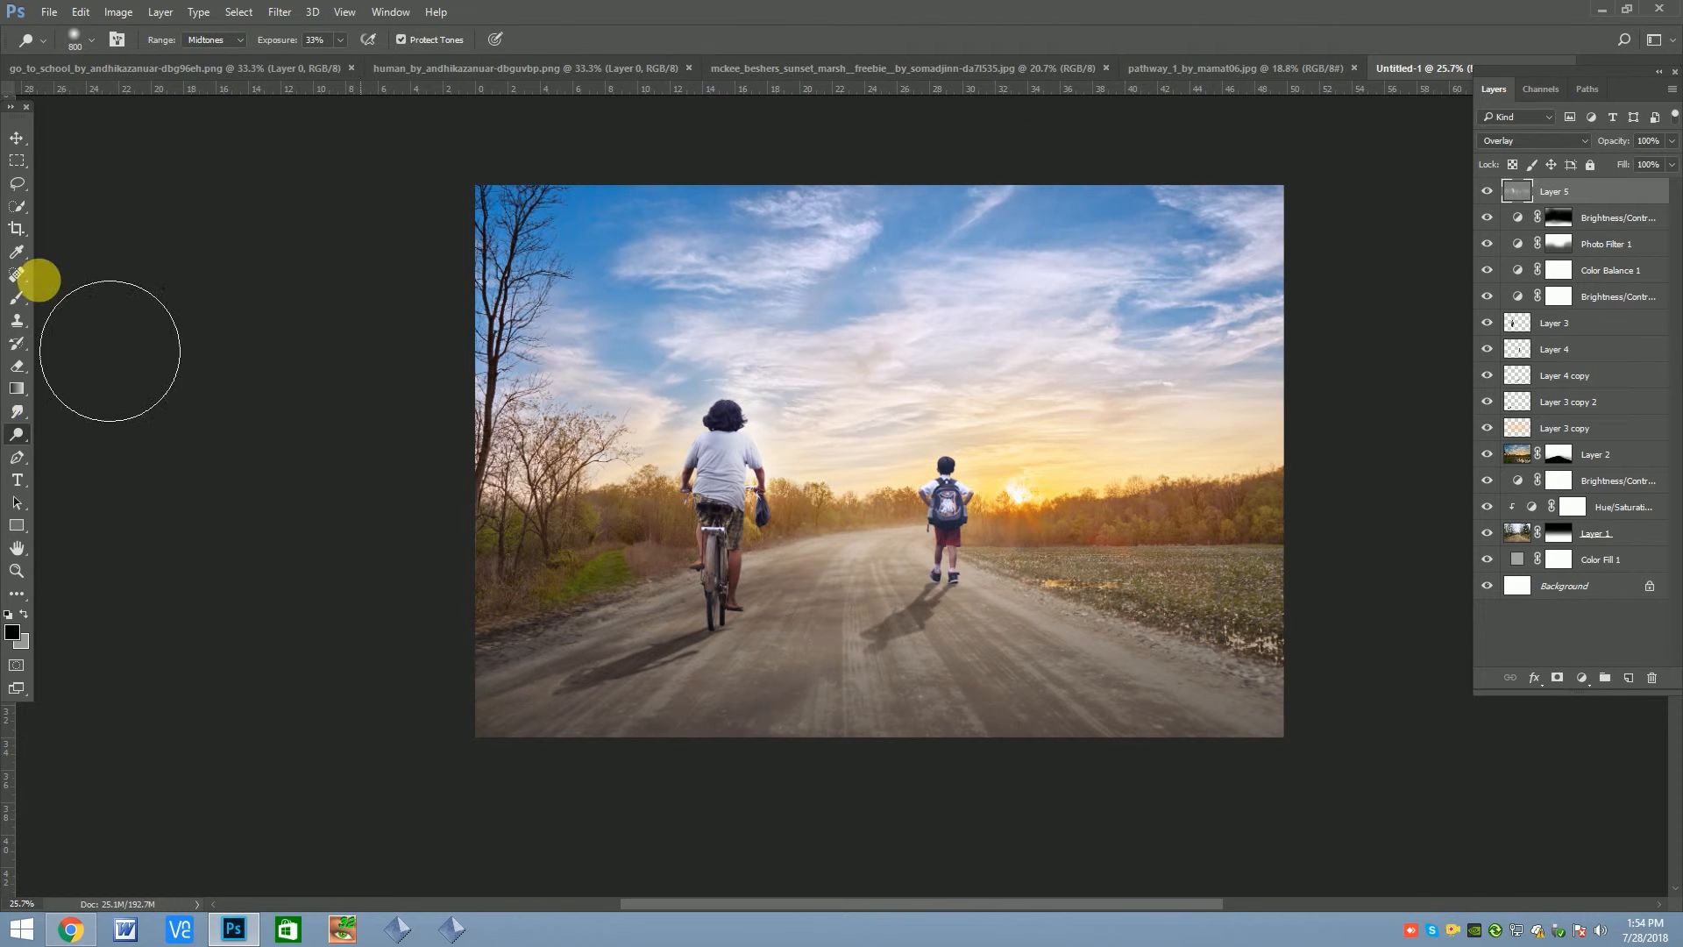
Dodge fine highlights on the cyclist and the schoolboy with a small brush of about 60 to 70 px
scroll(735, 520, "up", 1)
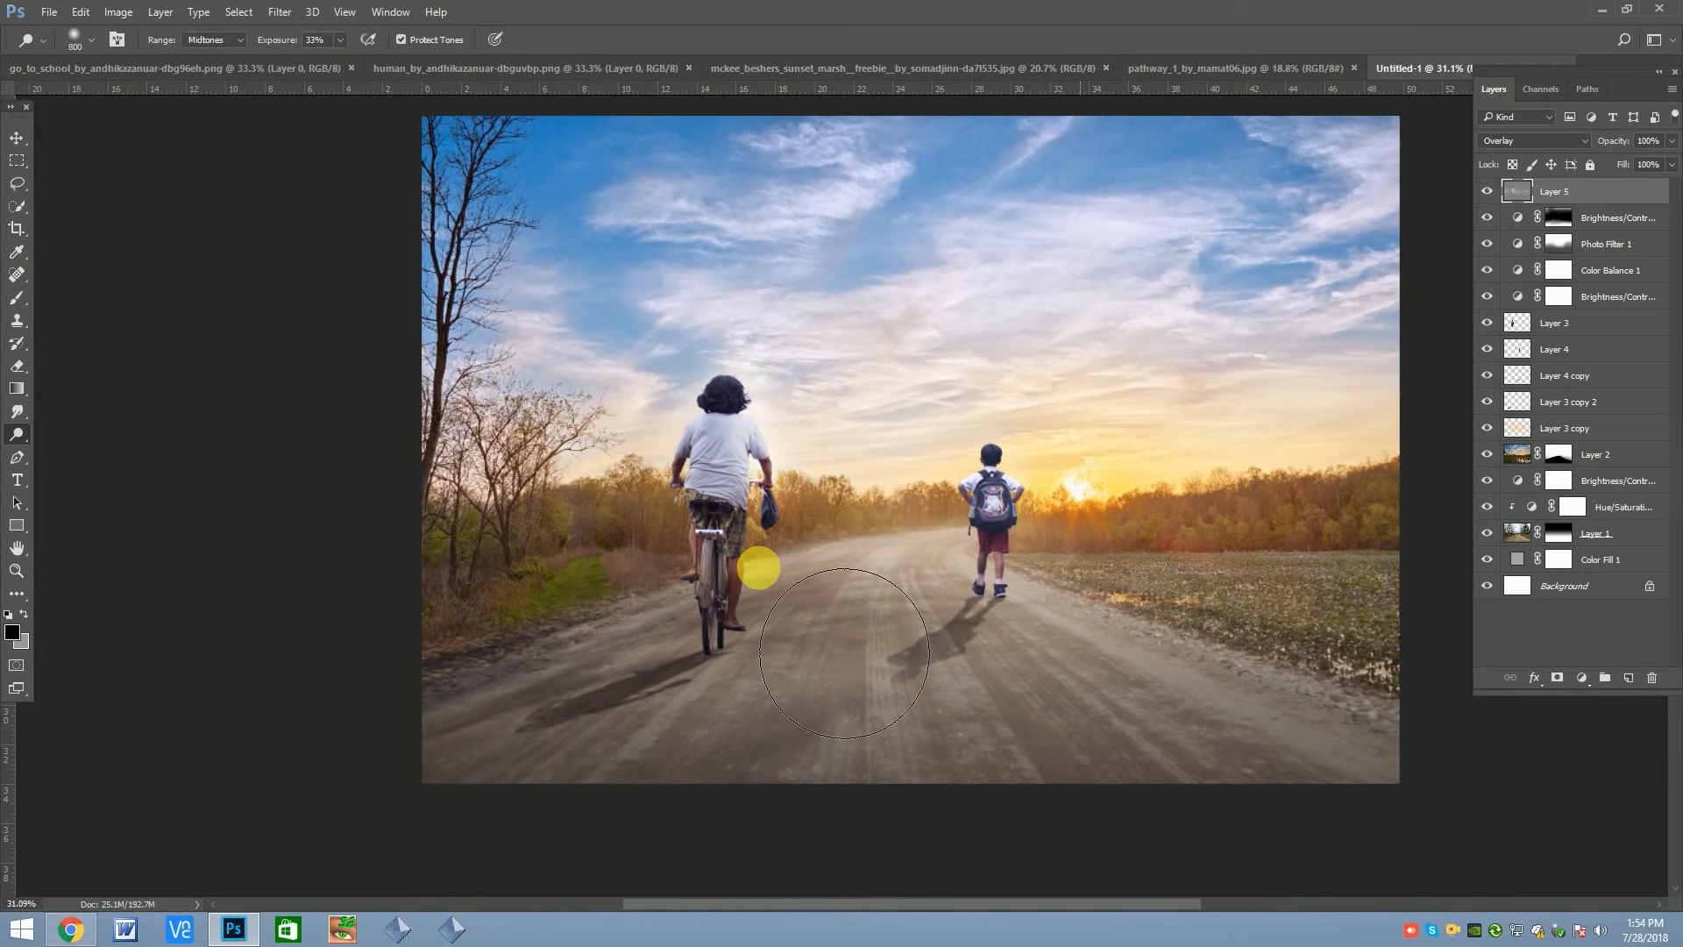
scroll(758, 565, "up", 3)
key("bracketleft")
key("bracketleft")
key("bracketleft")
key("bracketleft")
key("bracketleft")
key("bracketleft")
key("bracketleft")
key("bracketleft")
key("bracketleft")
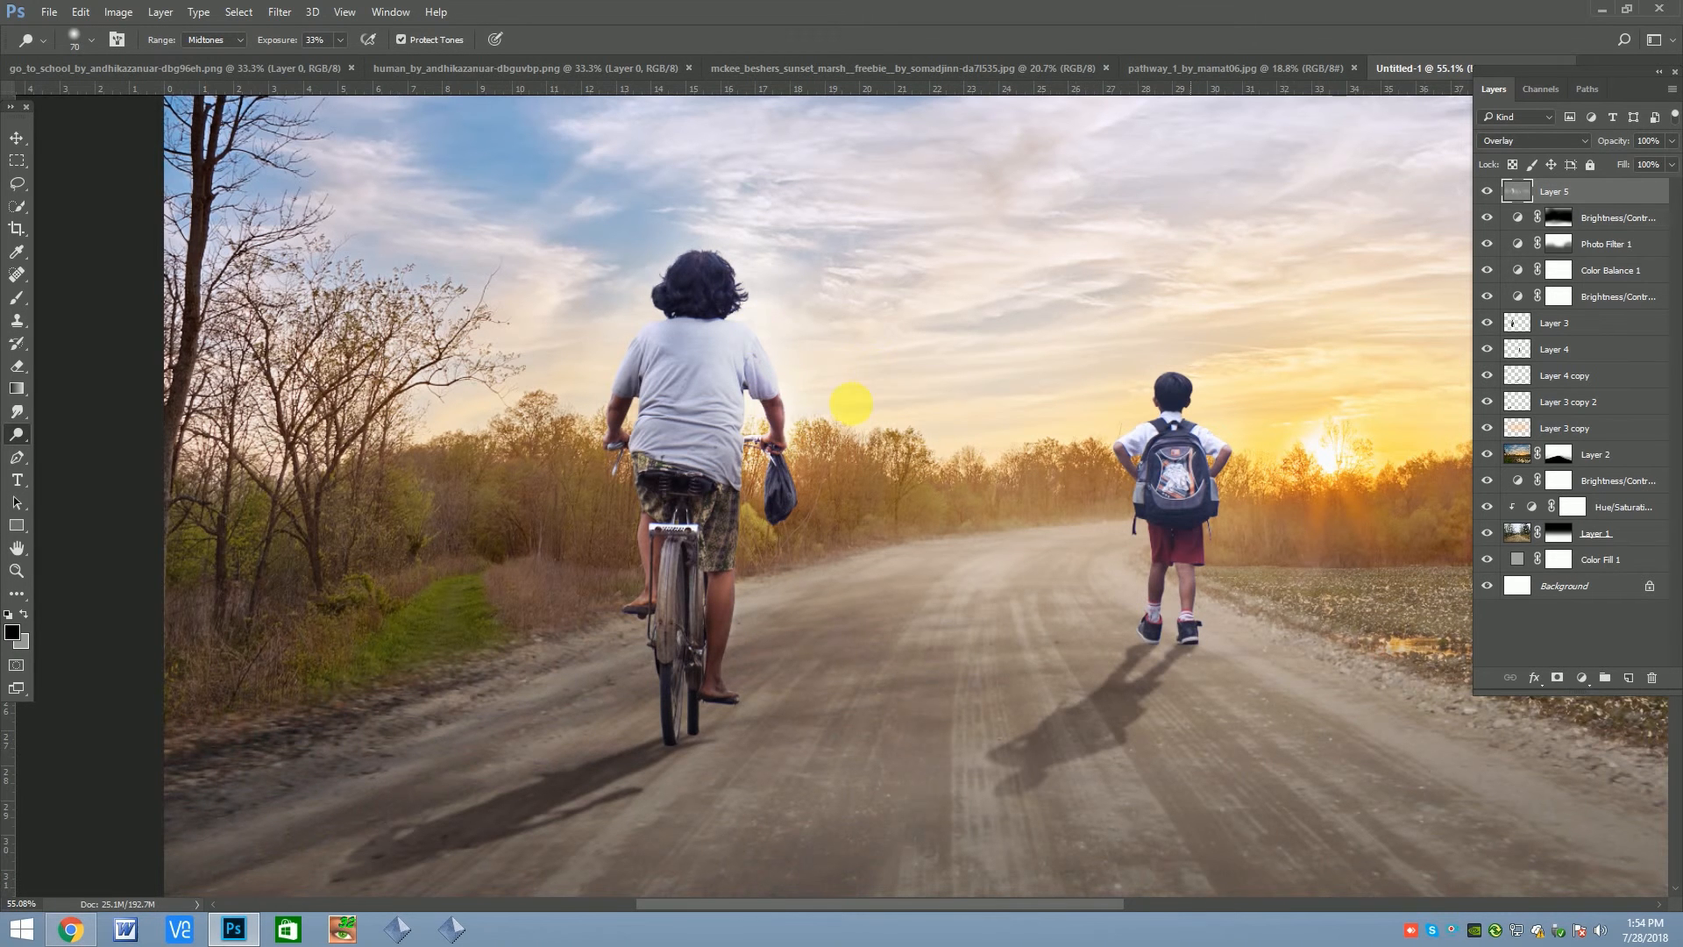
scroll(887, 384, "down", 2)
key("bracketright")
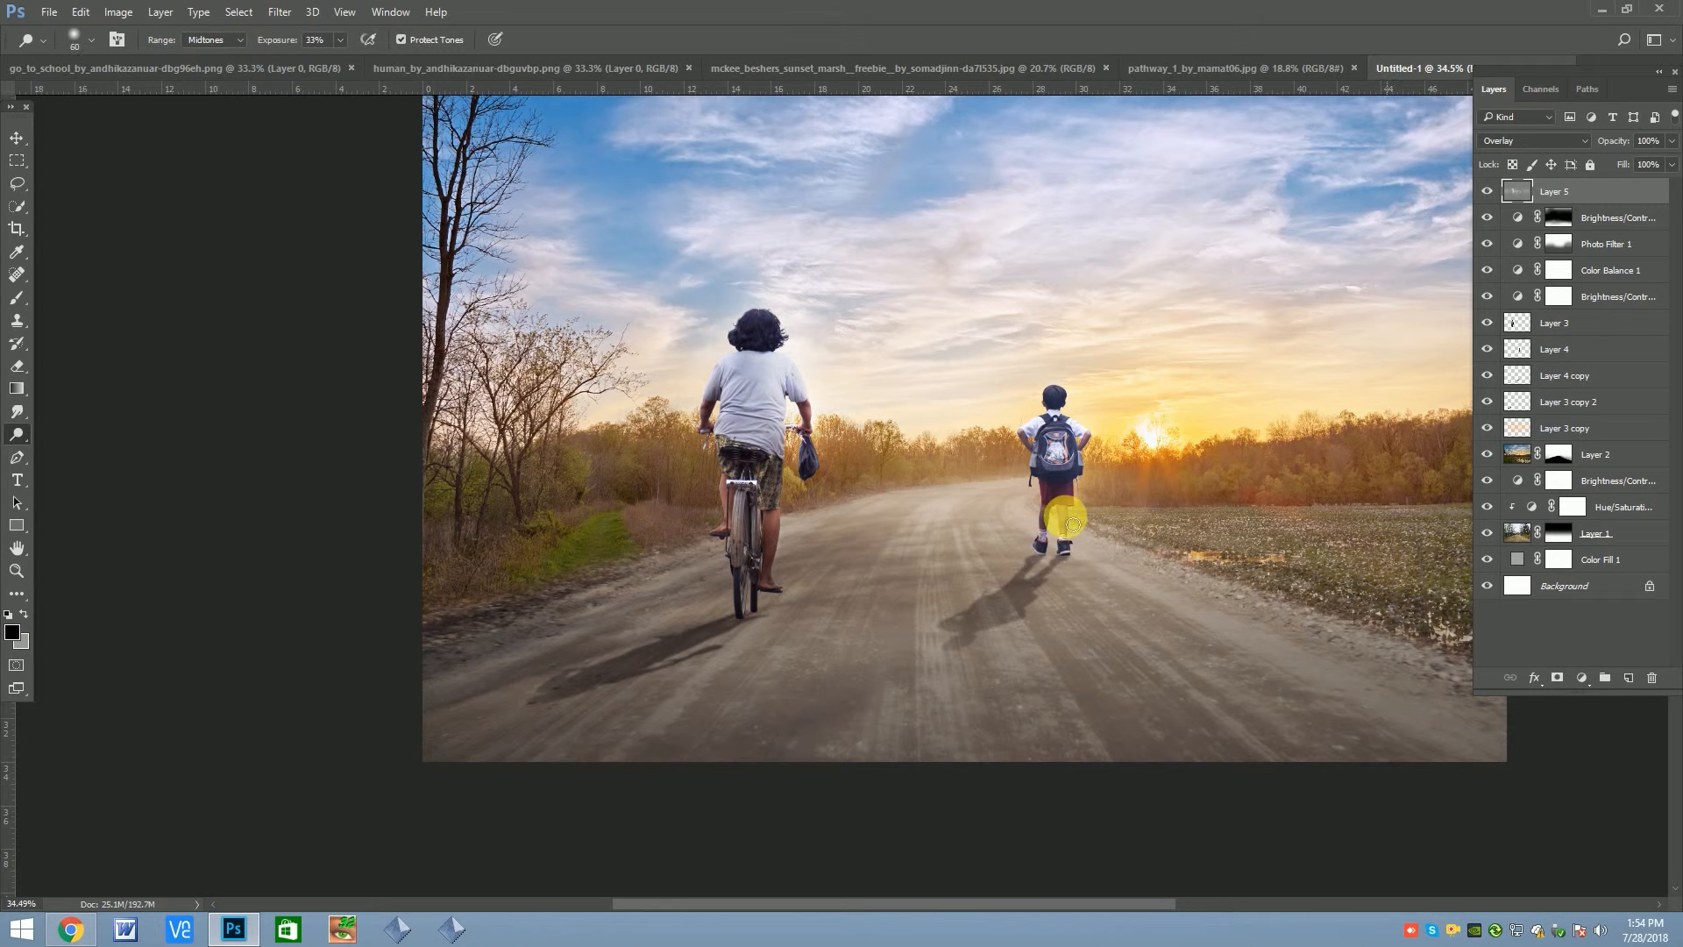
key("bracketright")
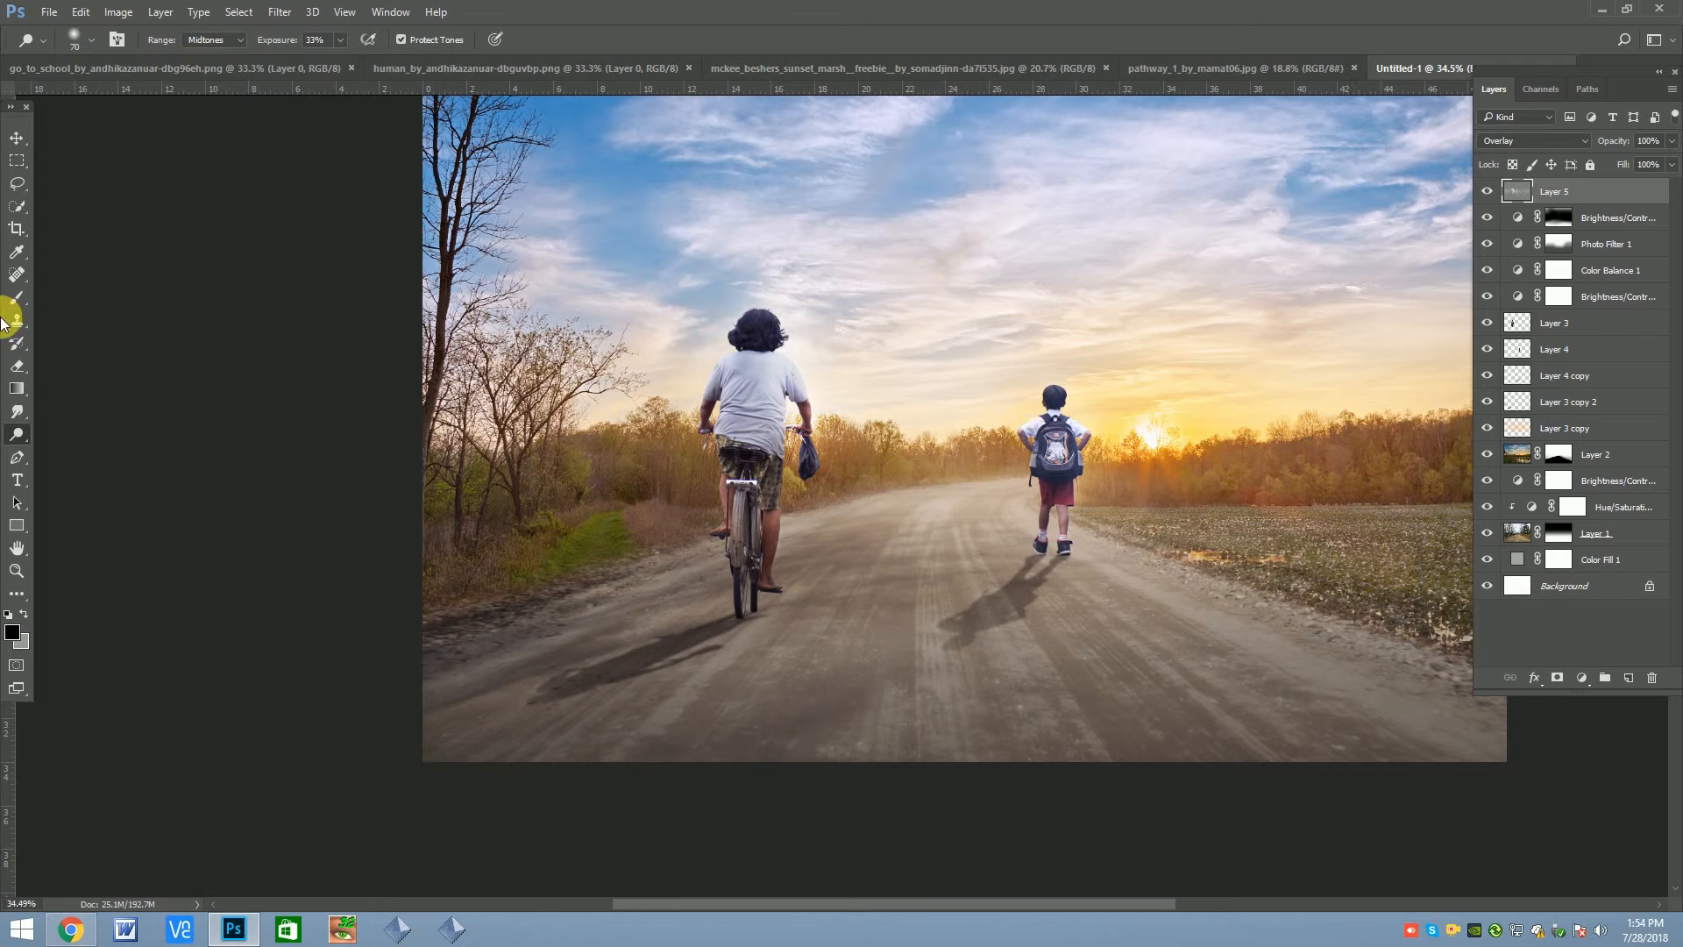
Burn the cyclist's darker areas at 23% exposure, using a Burn brush of about 175 to 250 px
left_click_drag(15, 434, 82, 445)
key("bracketleft")
key("bracketleft")
key("bracketleft")
key("bracketleft")
key("bracketleft")
key("bracketleft")
key("bracketleft")
key("bracketleft")
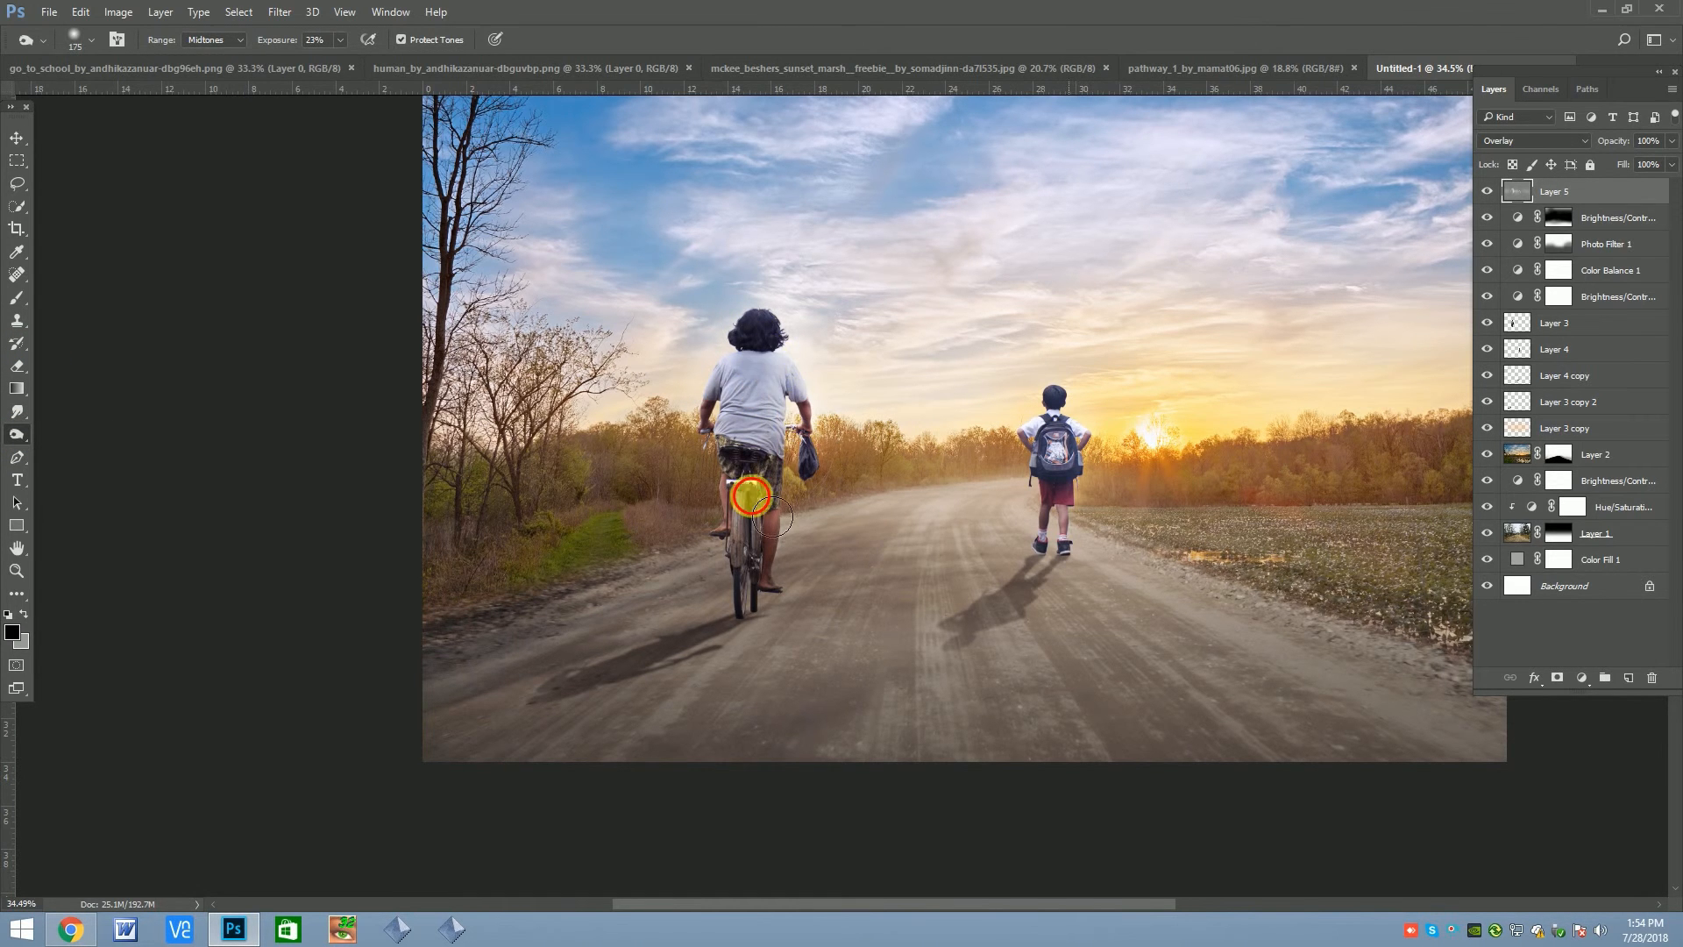
scroll(741, 346, "down", 3)
key("bracketright")
key("bracketright")
key("bracketleft")
key("bracketright")
key("bracketright")
key("bracketright")
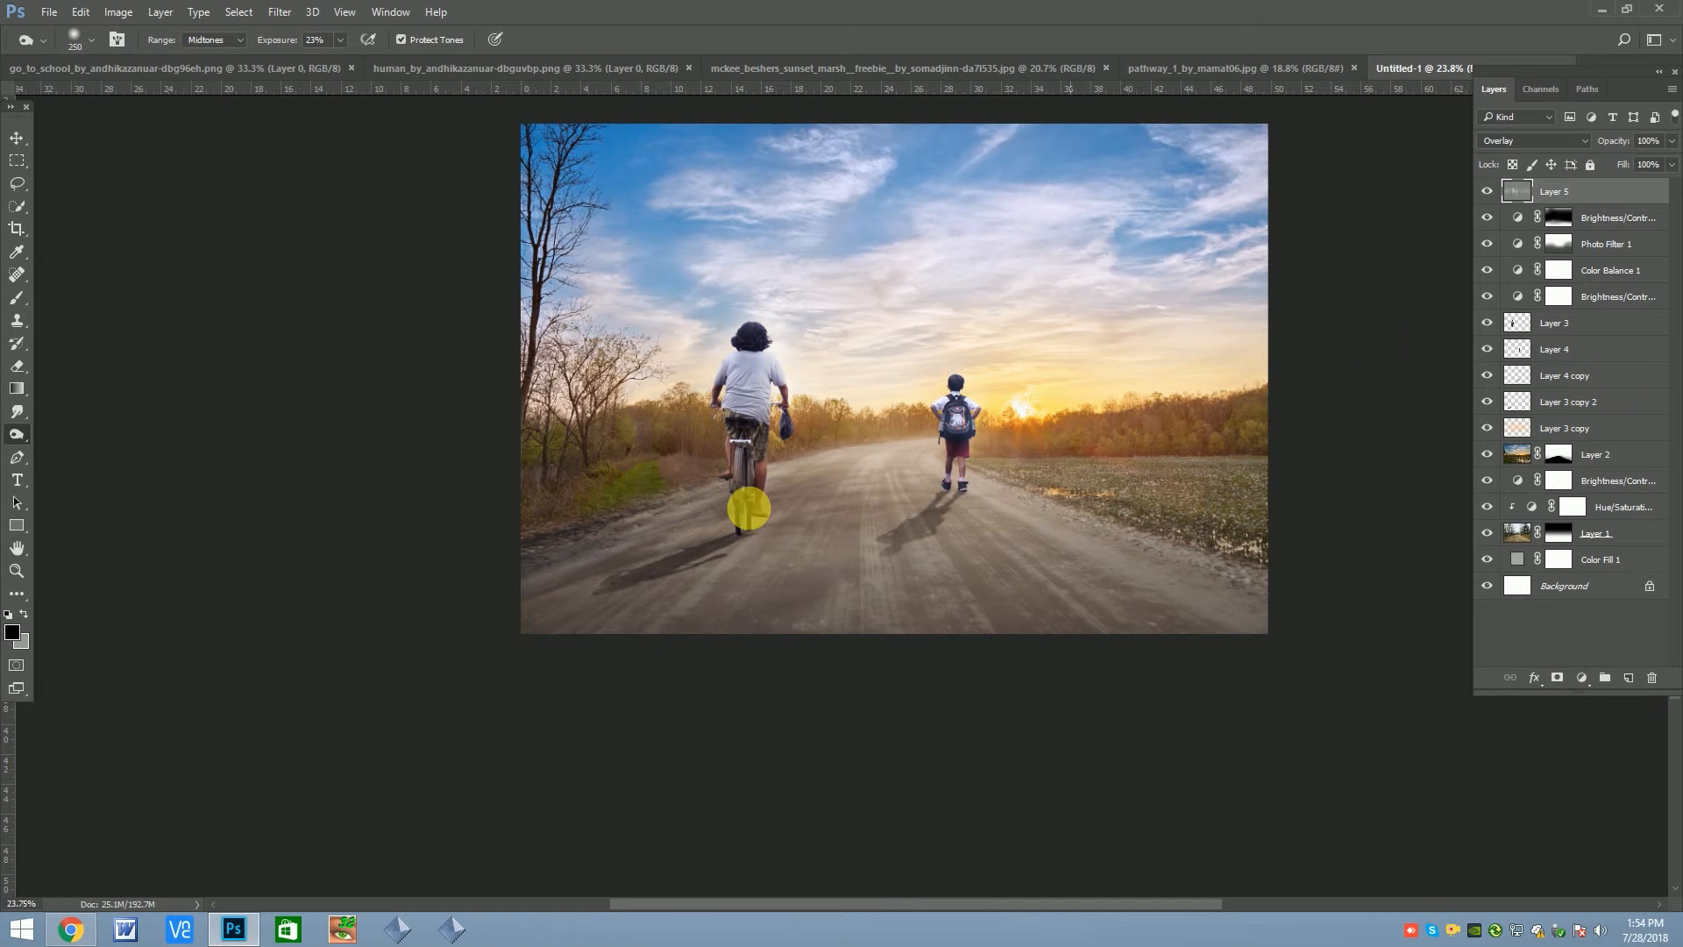
Deepen the shading on the cyclist and bicycle with a smaller Burn brush of 100 to 150 px
scroll(771, 439, "up", 4)
key("bracketleft")
key("bracketleft")
key("bracketleft")
key("bracketleft")
key("bracketleft")
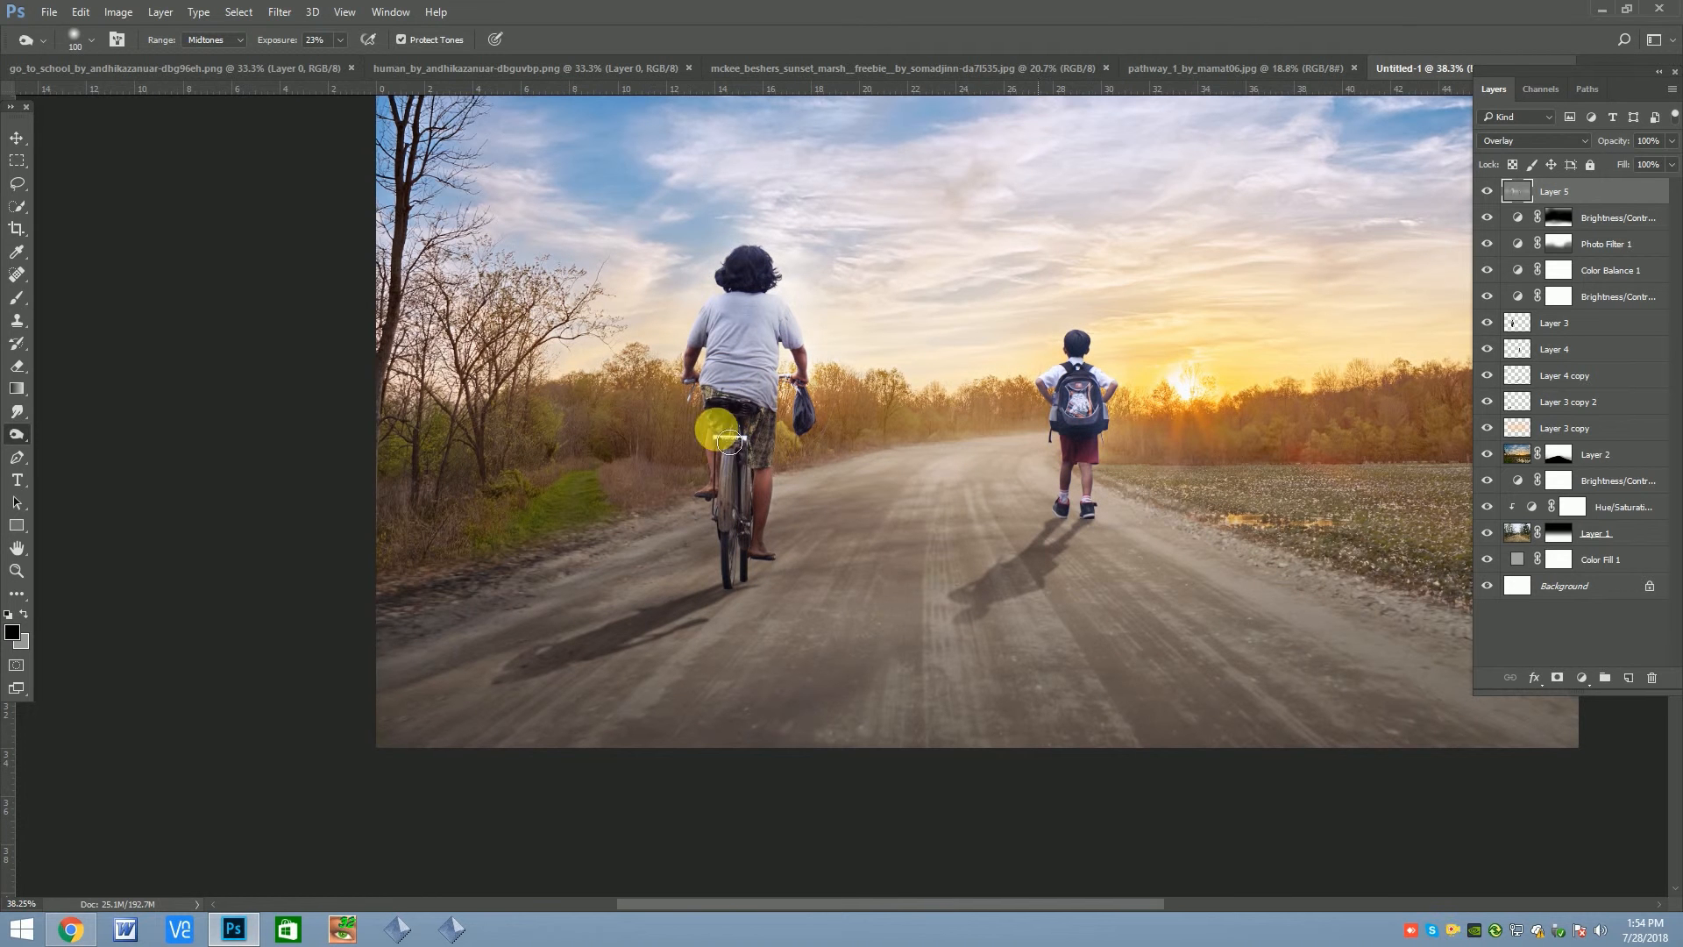
key("bracketright")
key("bracketright")
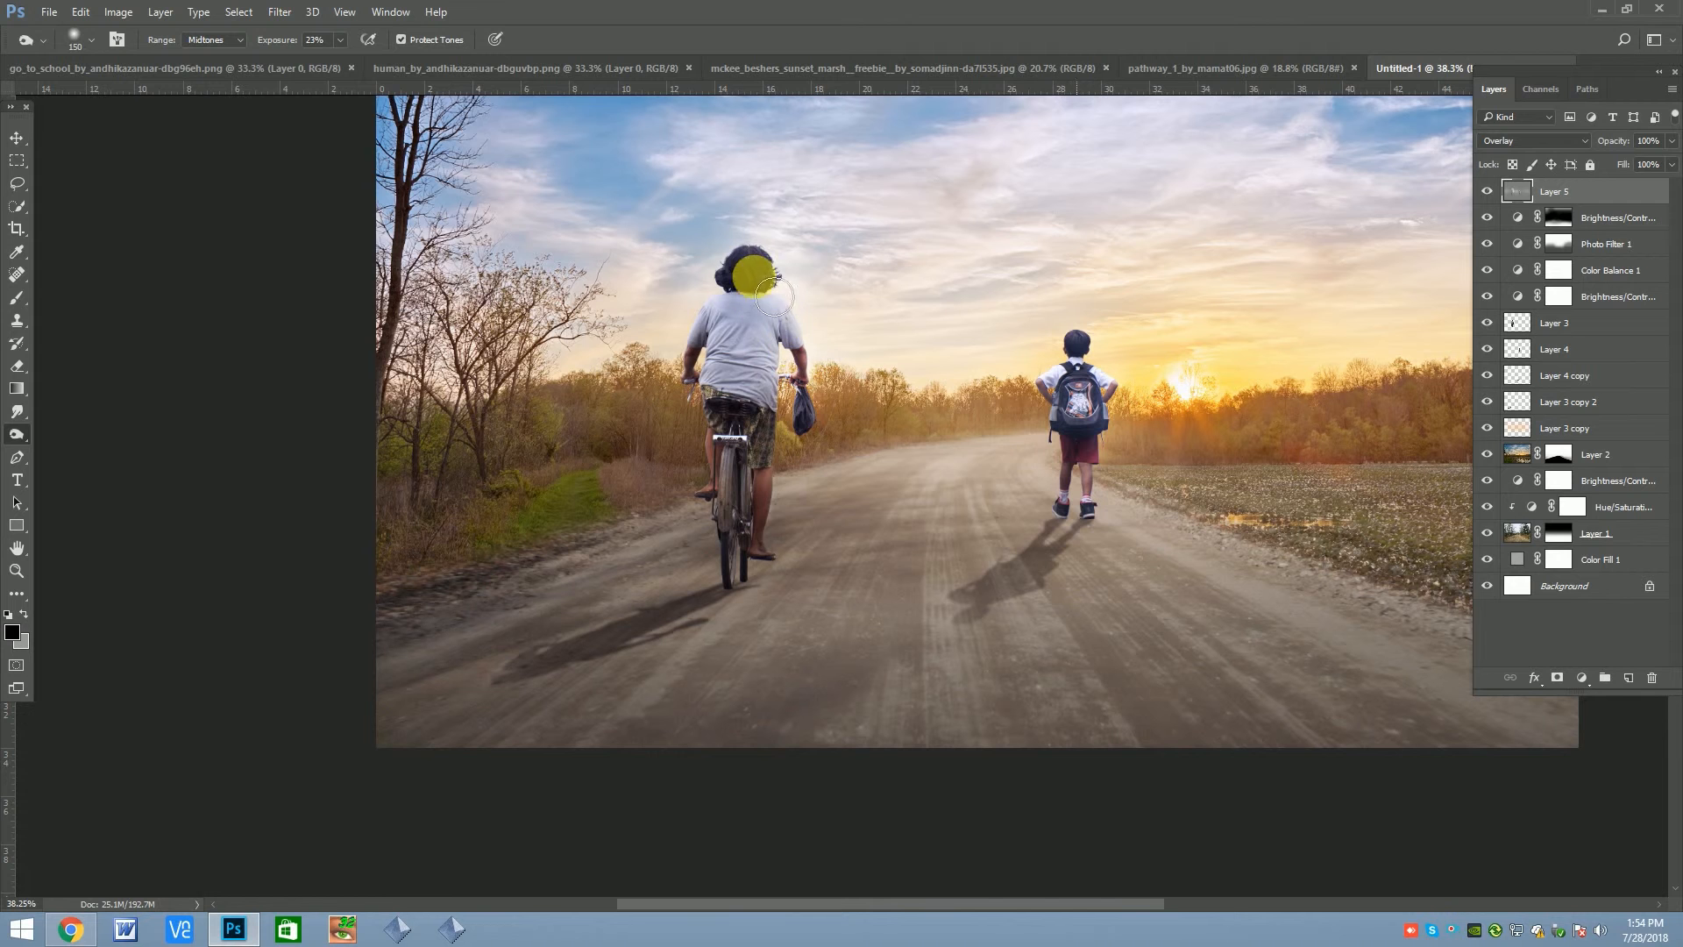
Dodge the cyclist's hair and shoulder and the schoolboy's legs, lowering the Dodge exposure to 18% with a brush of about 100 px
right_click(17, 434)
left_click(88, 426)
left_click(757, 256)
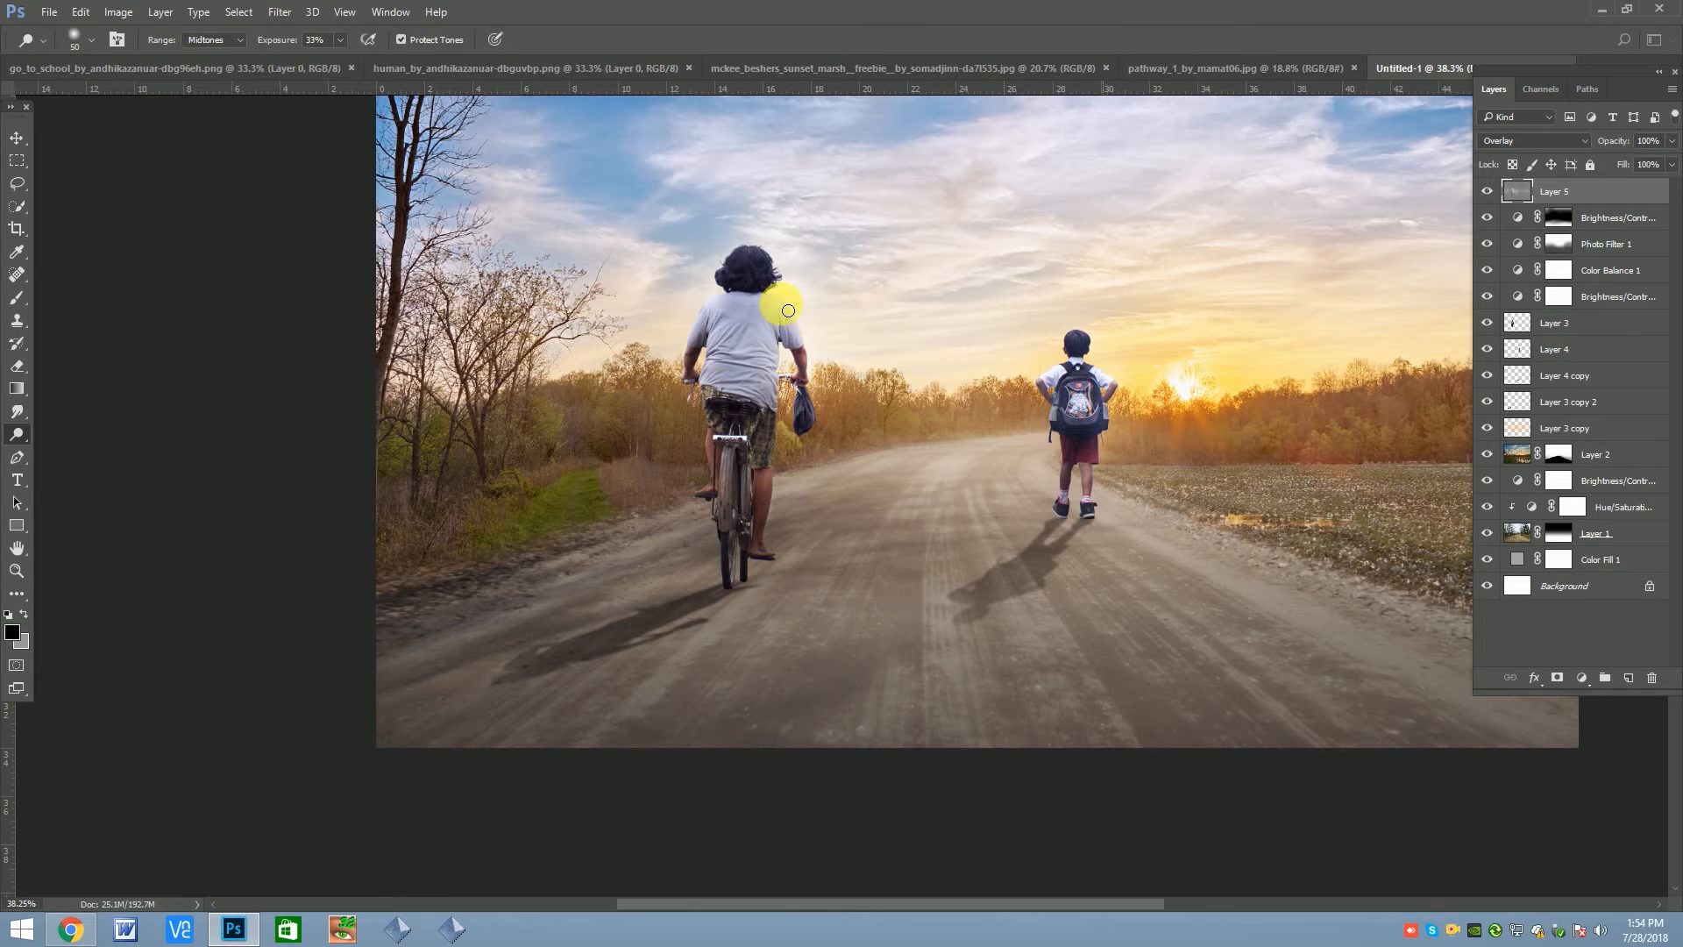
key("bracketright")
left_click(344, 45)
left_click(331, 63)
left_click(735, 266)
key("bracketright")
key("bracketright")
key("bracketleft")
key("bracketleft")
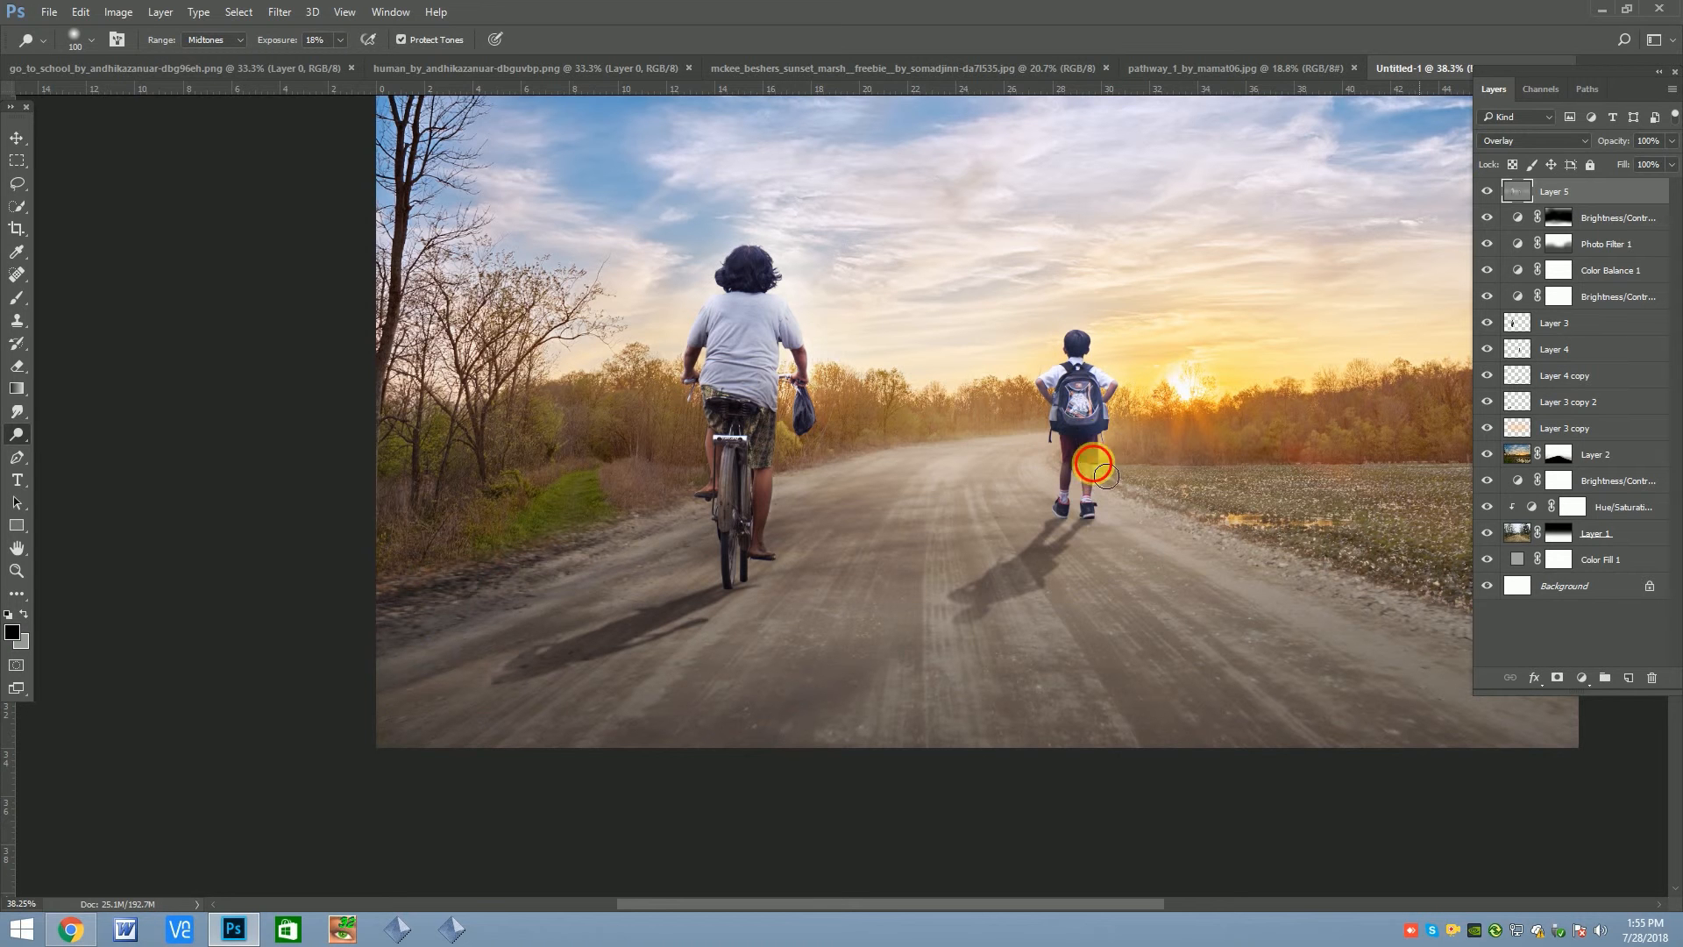
Lighten the ground and scenery around the sun with a 400 px Dodge brush at 18% exposure
scroll(602, 468, "down", 3)
key("bracketright")
key("bracketright")
key("bracketright")
key("bracketright")
key("bracketright")
key("bracketright")
key("bracketright")
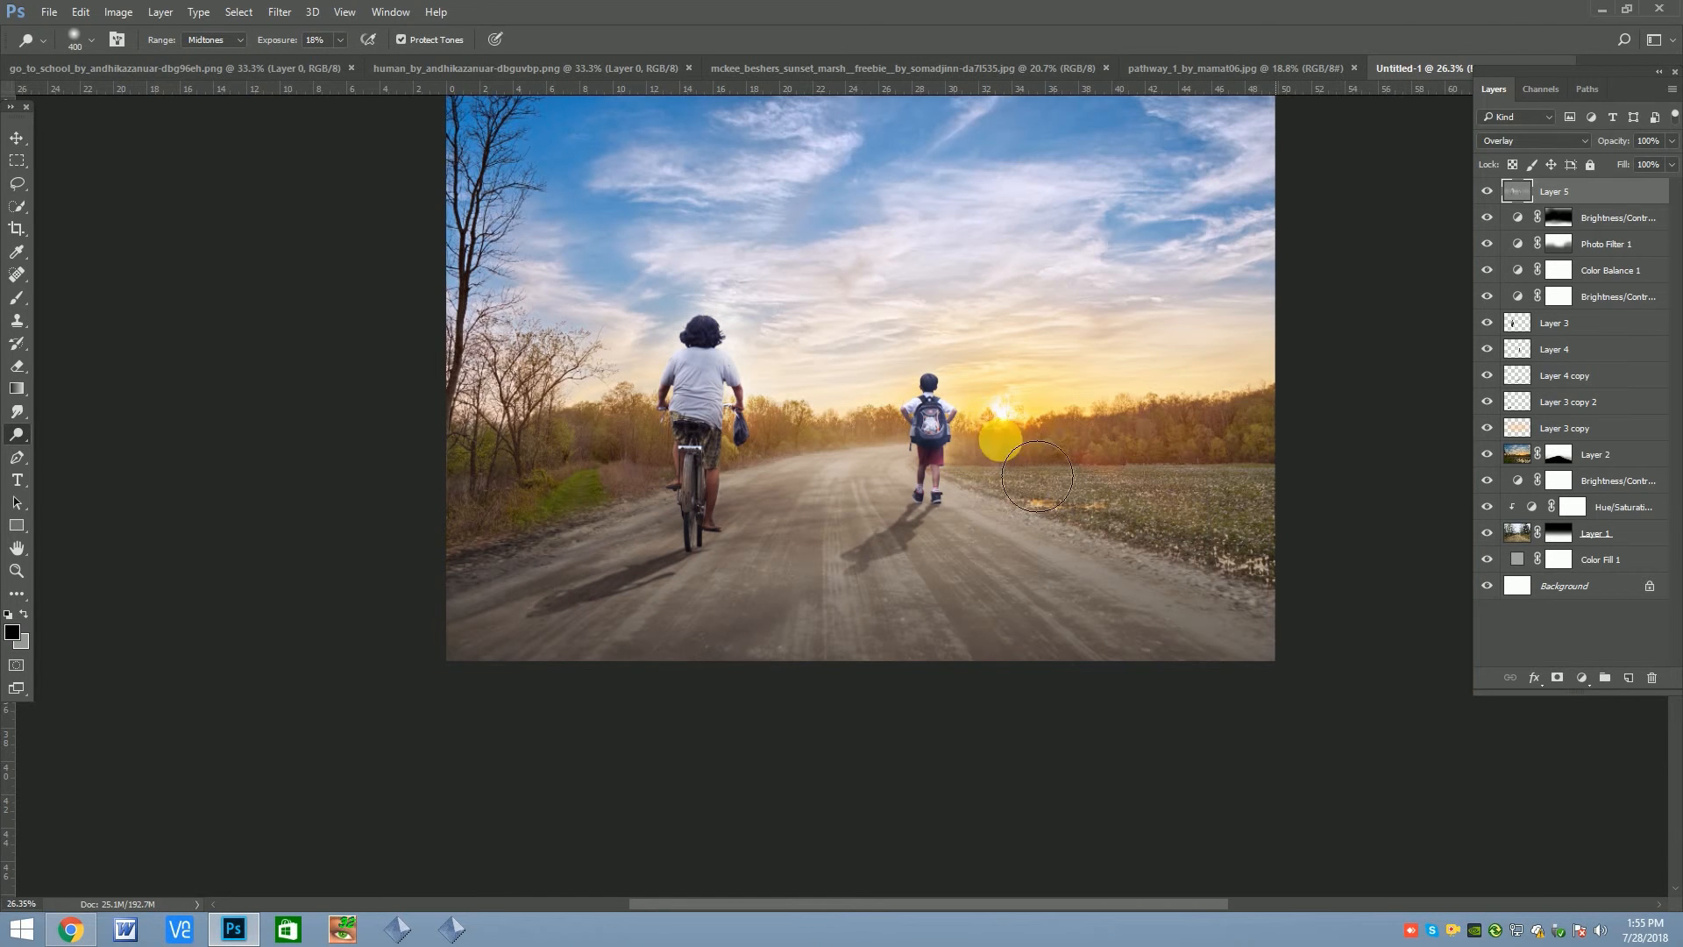
scroll(424, 450, "down", 4)
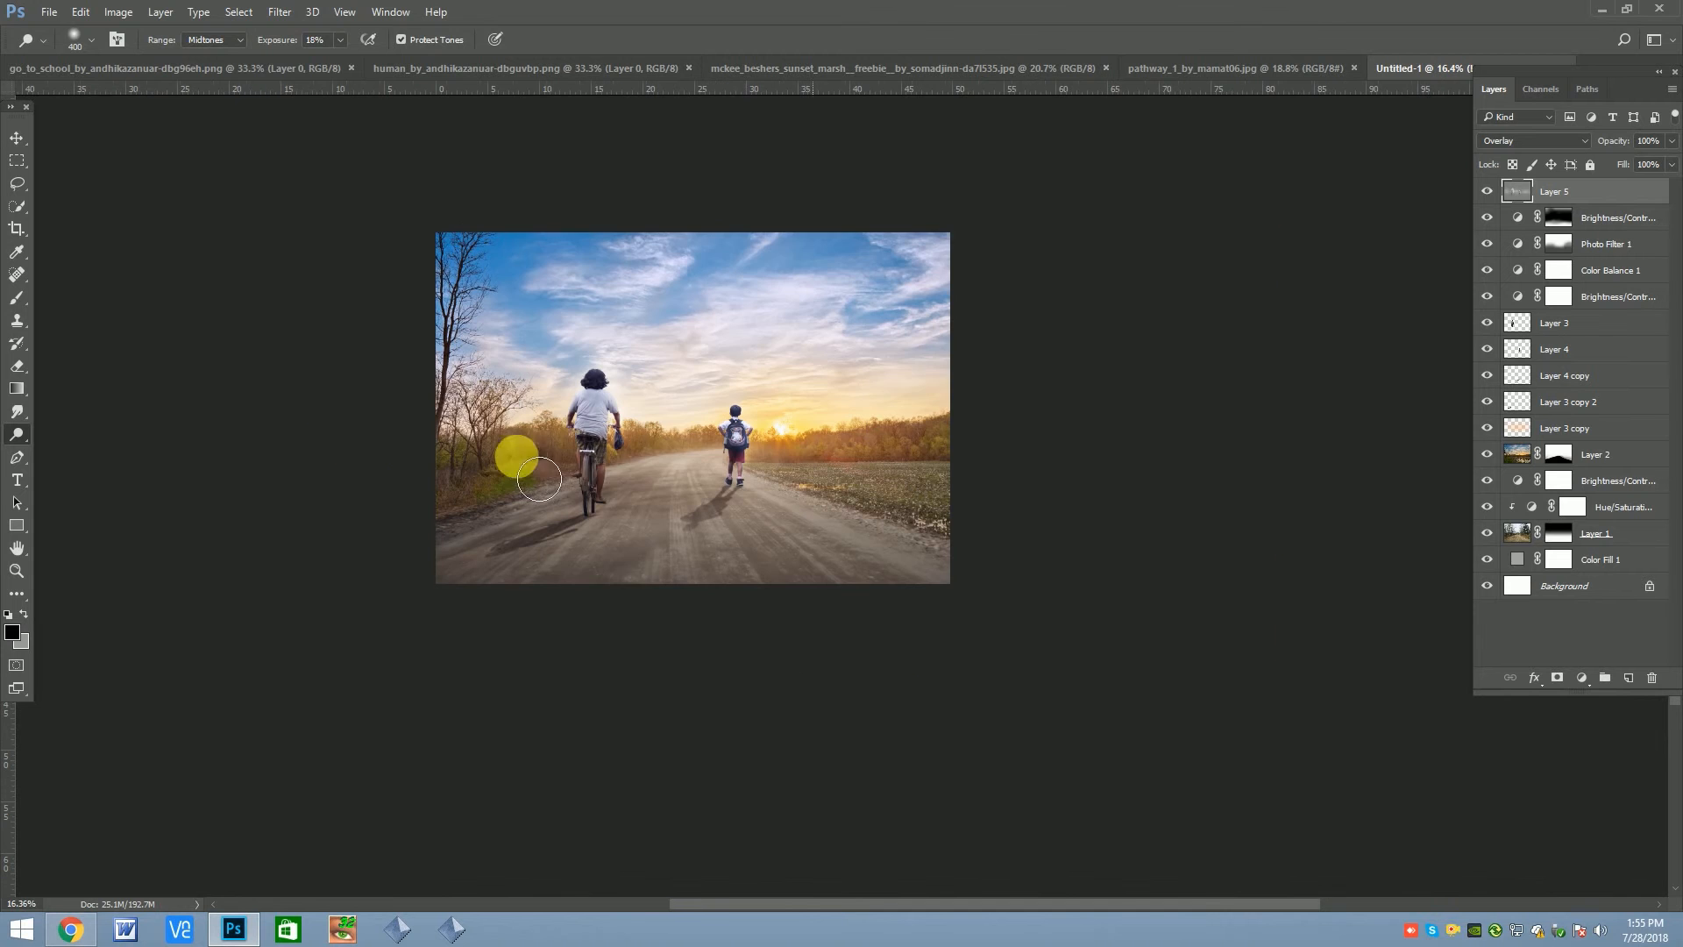
Compare the image with and without the gray Overlay layer, and set that layer's opacity to 70%
left_click(1487, 200)
left_click(1488, 200)
left_click(1672, 140)
mouse_move(1668, 161)
left_mouse_down()
mouse_move(1638, 159)
mouse_move(1652, 166)
left_mouse_up()
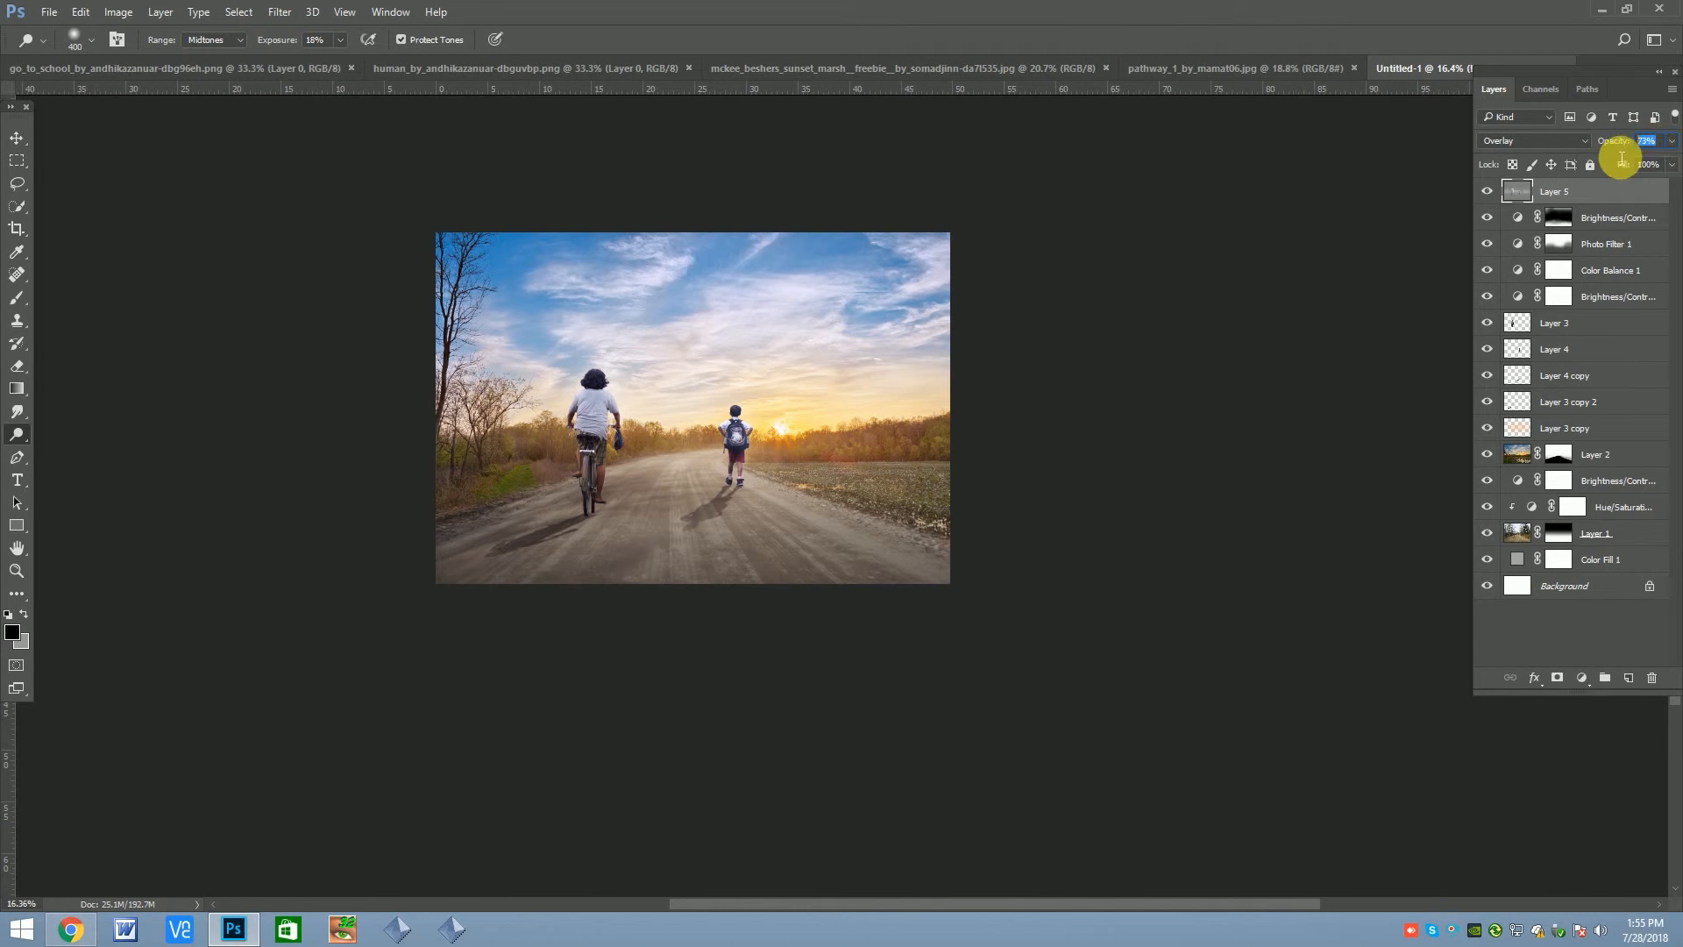
type("70")
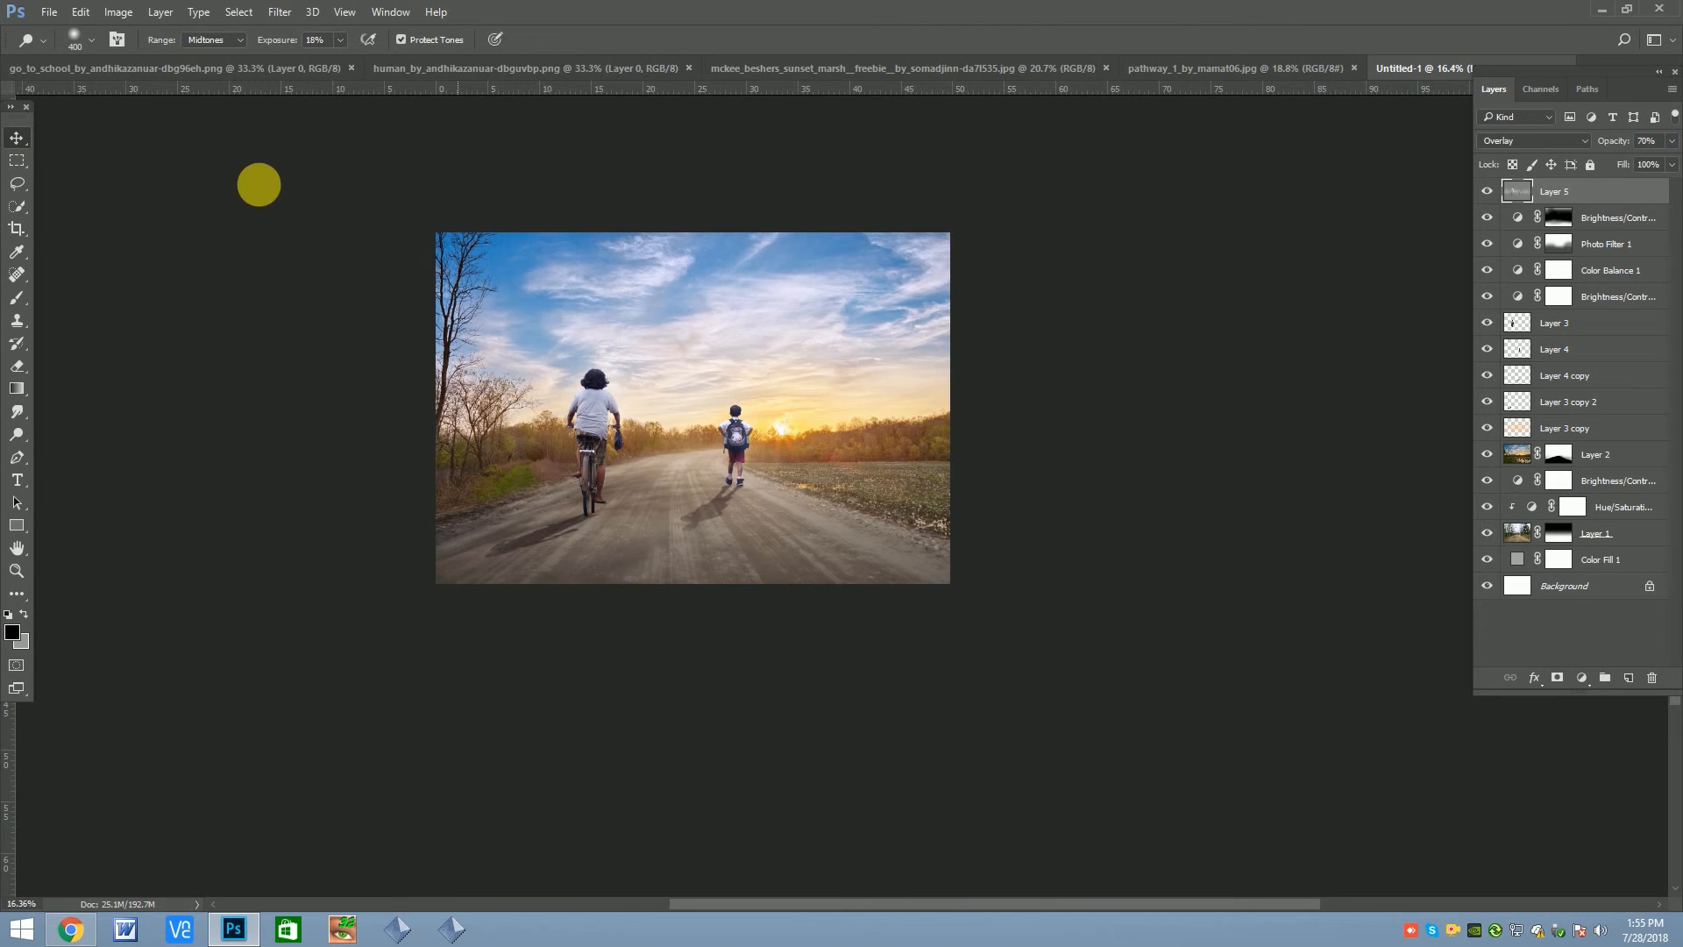
Add a Photo Filter adjustment layer above the gray Overlay layer and cycle through its color presets to choose a tint
left_click(17, 139)
scroll(531, 326, "up", 2)
left_click(1580, 679)
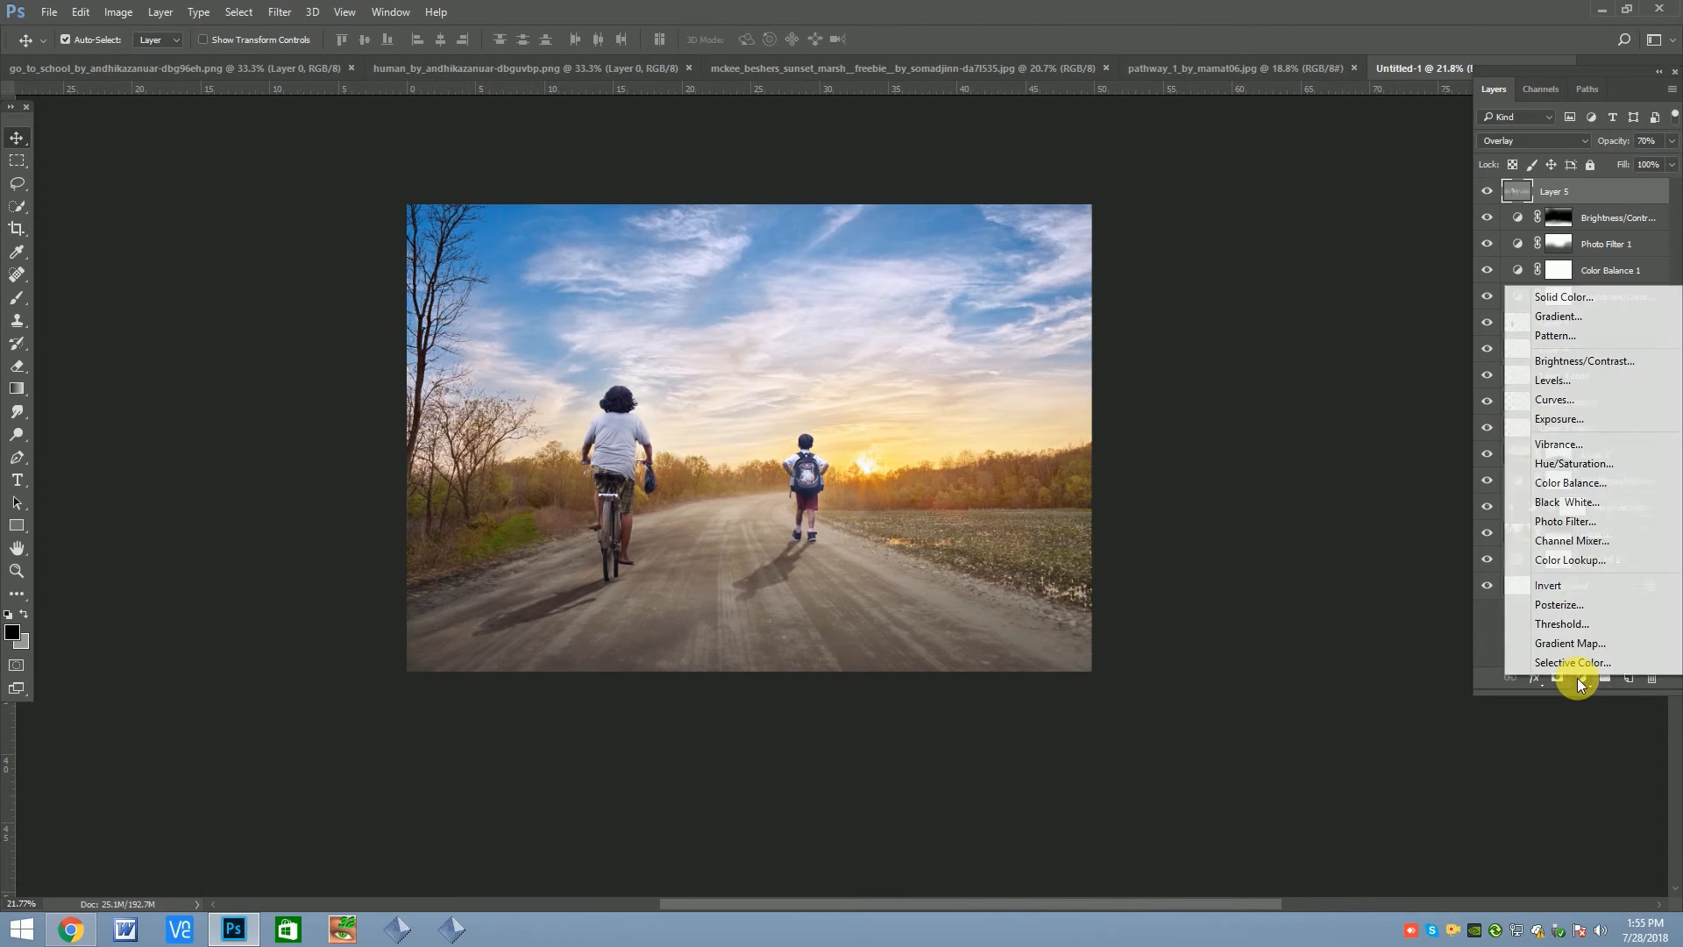
left_click(1575, 522)
left_click(1277, 329)
left_click(1252, 374)
key("Down")
key("Down")
key("Down")
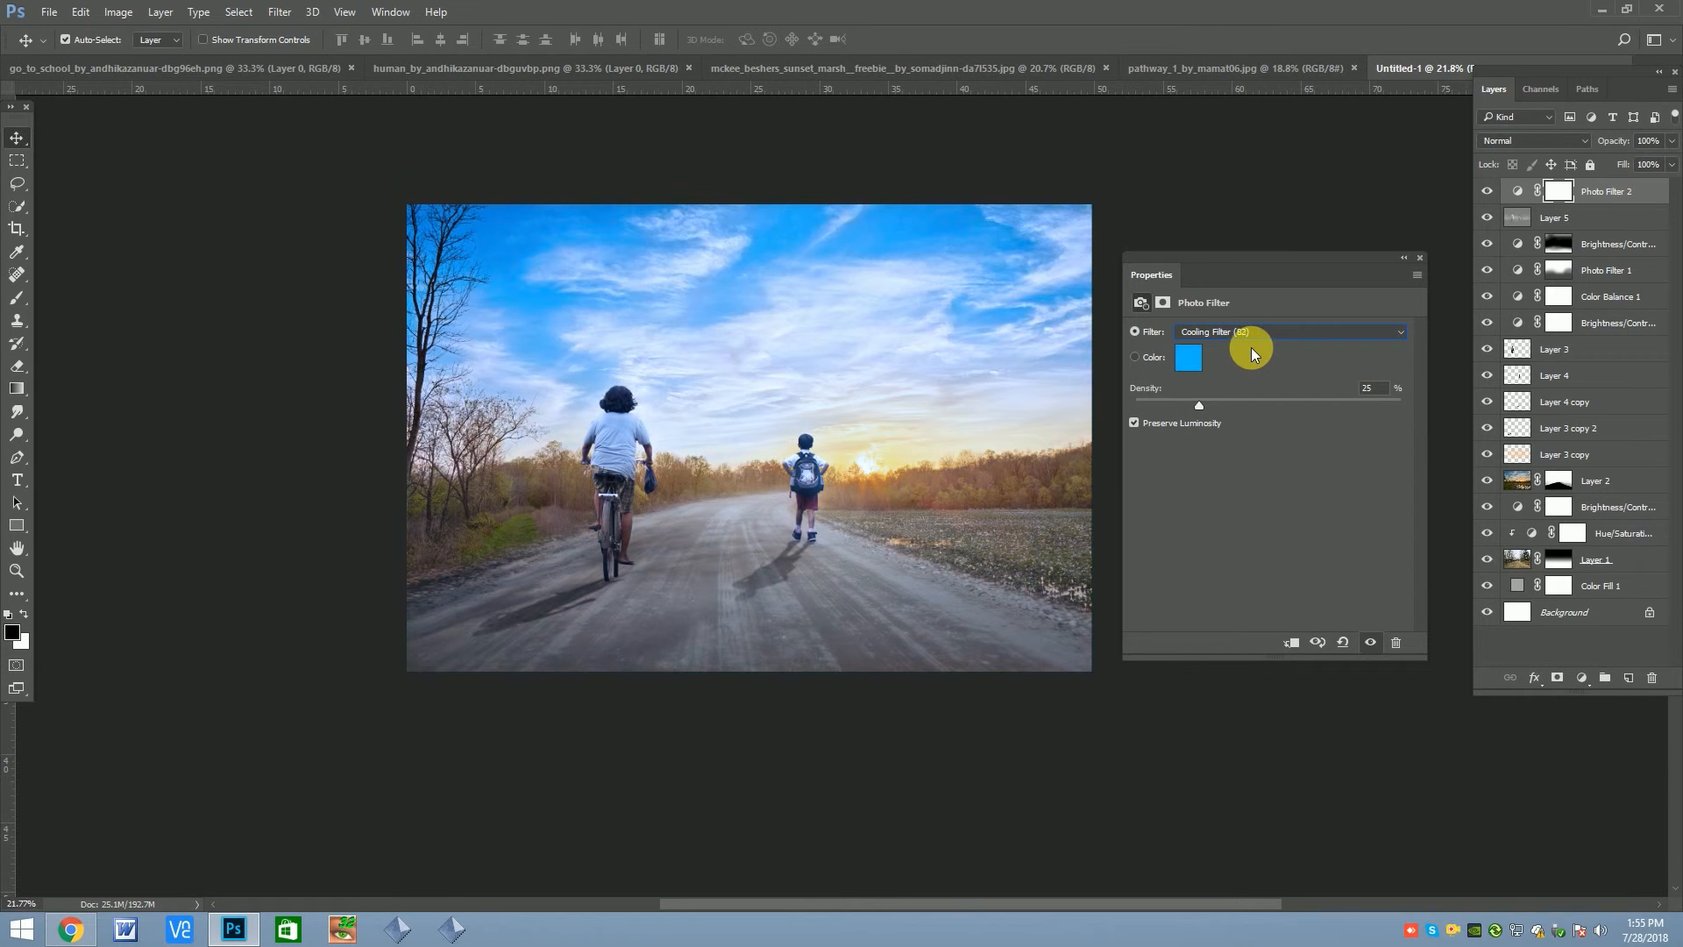
key("Down")
key("Down")
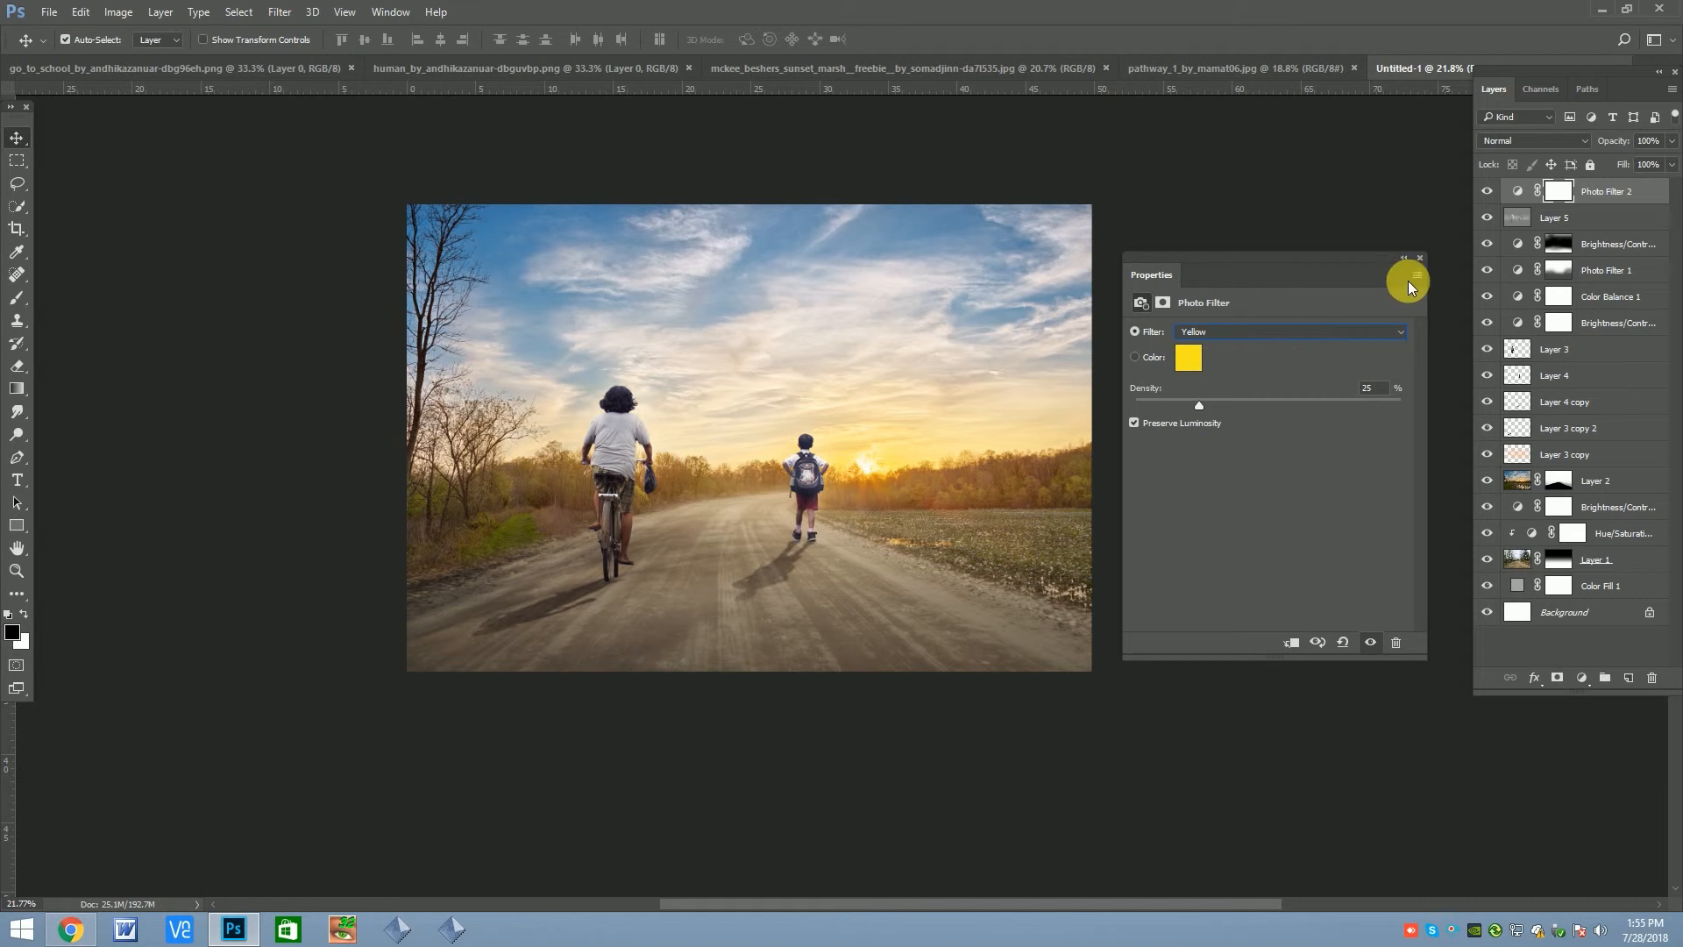
key("Down")
key("Down")
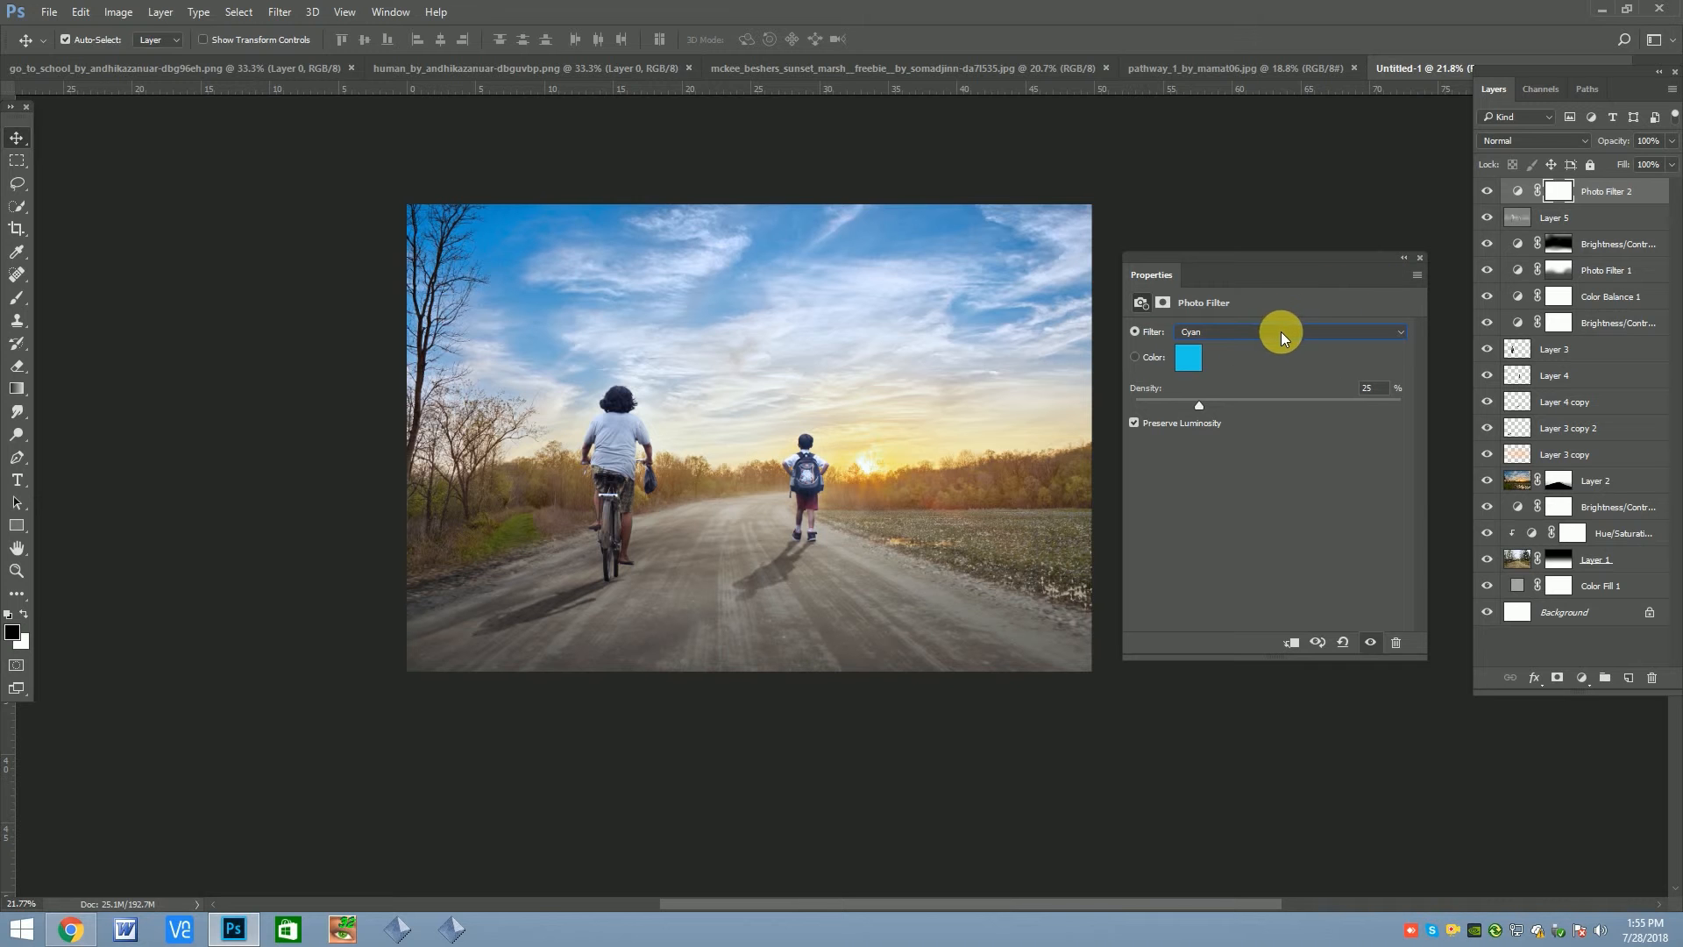
left_click(1422, 254)
Add a Color Lookup adjustment layer at the top and preview its 3DLUT presets up to Fuji ETERNA 250D Fuji 3510
left_click(1583, 678)
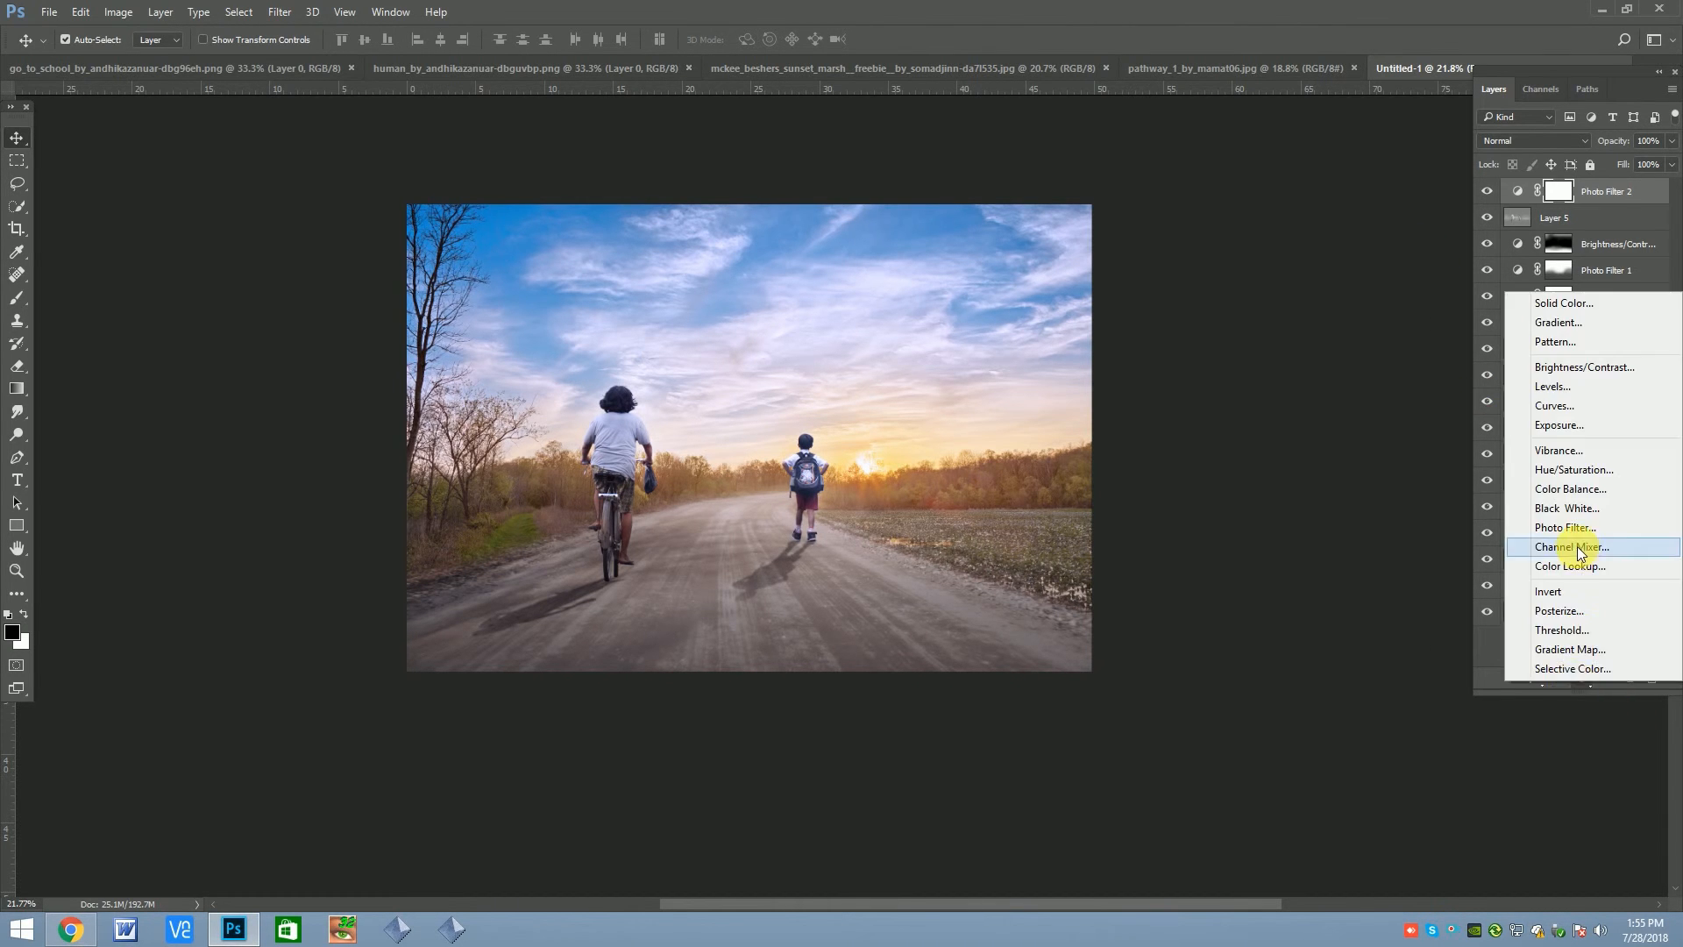
left_click(1583, 565)
left_click(1282, 331)
left_click(1252, 351)
key("Down")
key("Down")
key("Down")
key("Down")
key("Down")
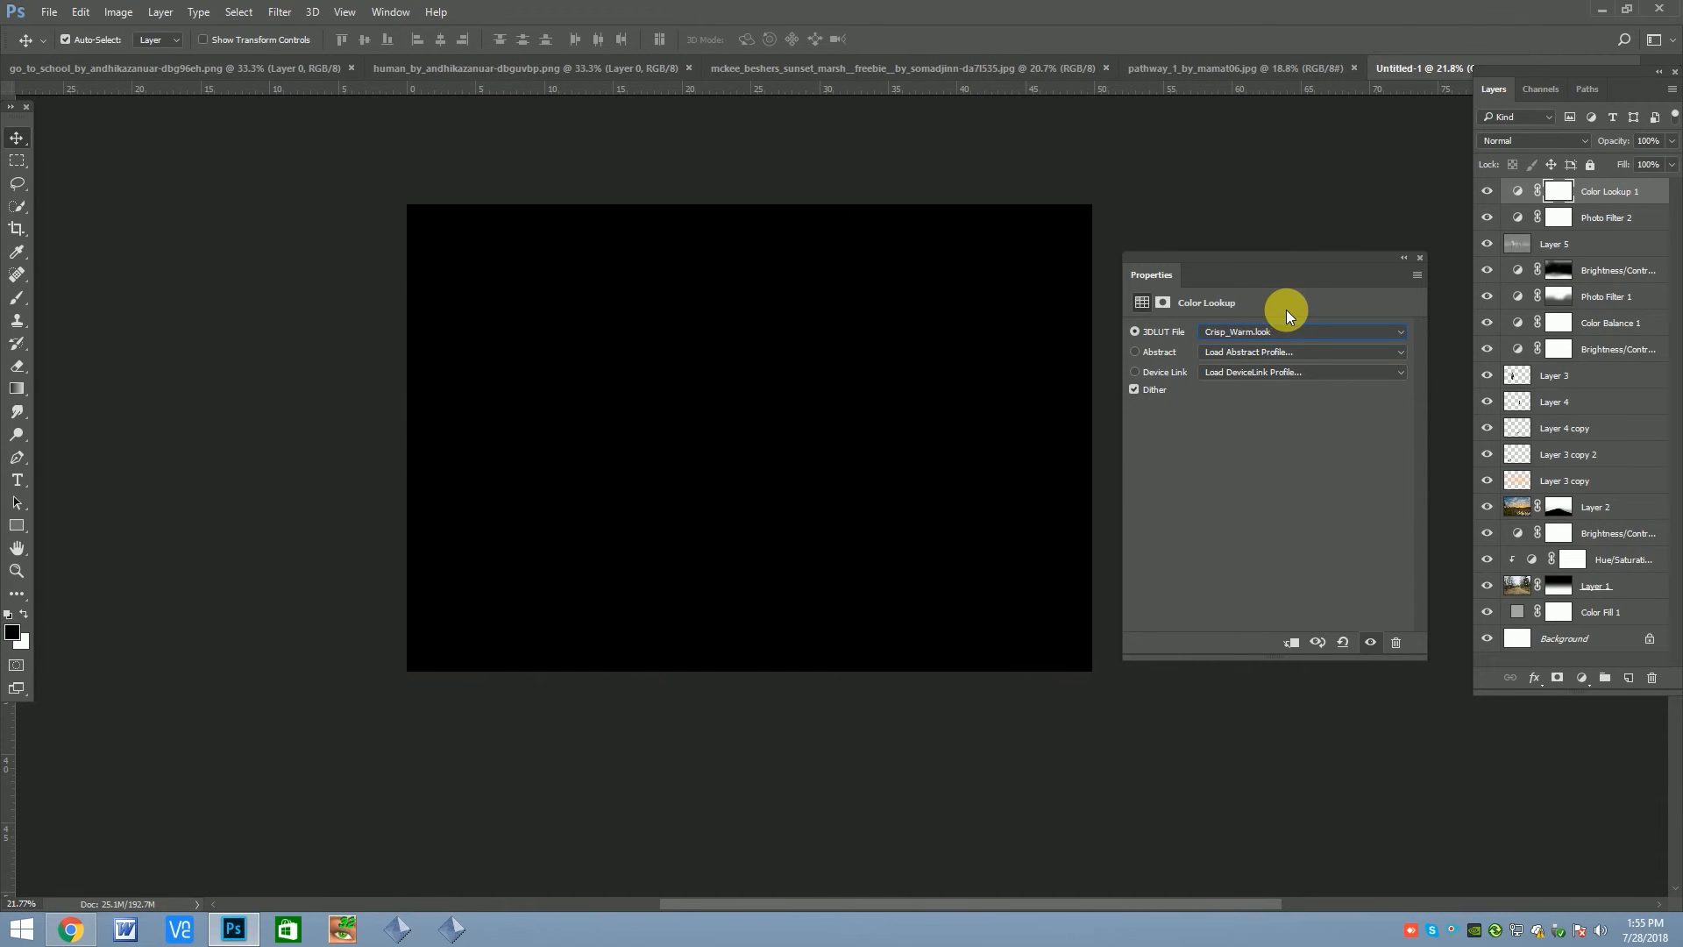
key("Down")
key("Down")
key("Down")
key("Down")
key("Down")
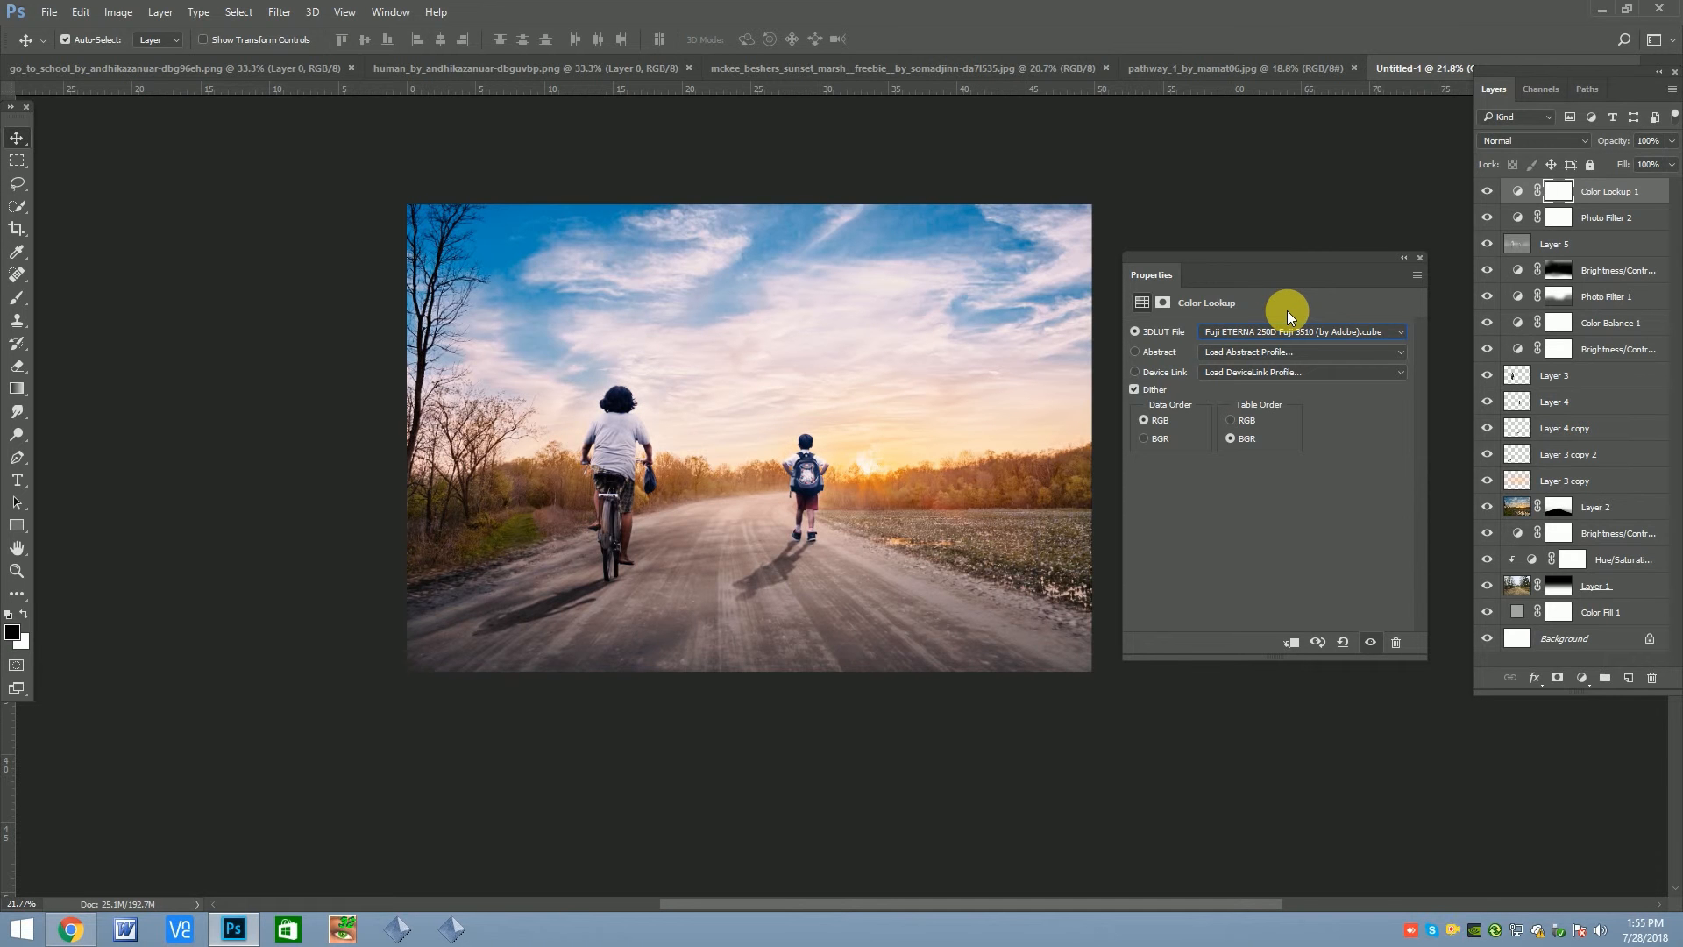
Compare further Fuji and Kodak film 3DLUTs, keep one, and check the image with and without the Color Lookup layer
key("Down")
key("Down")
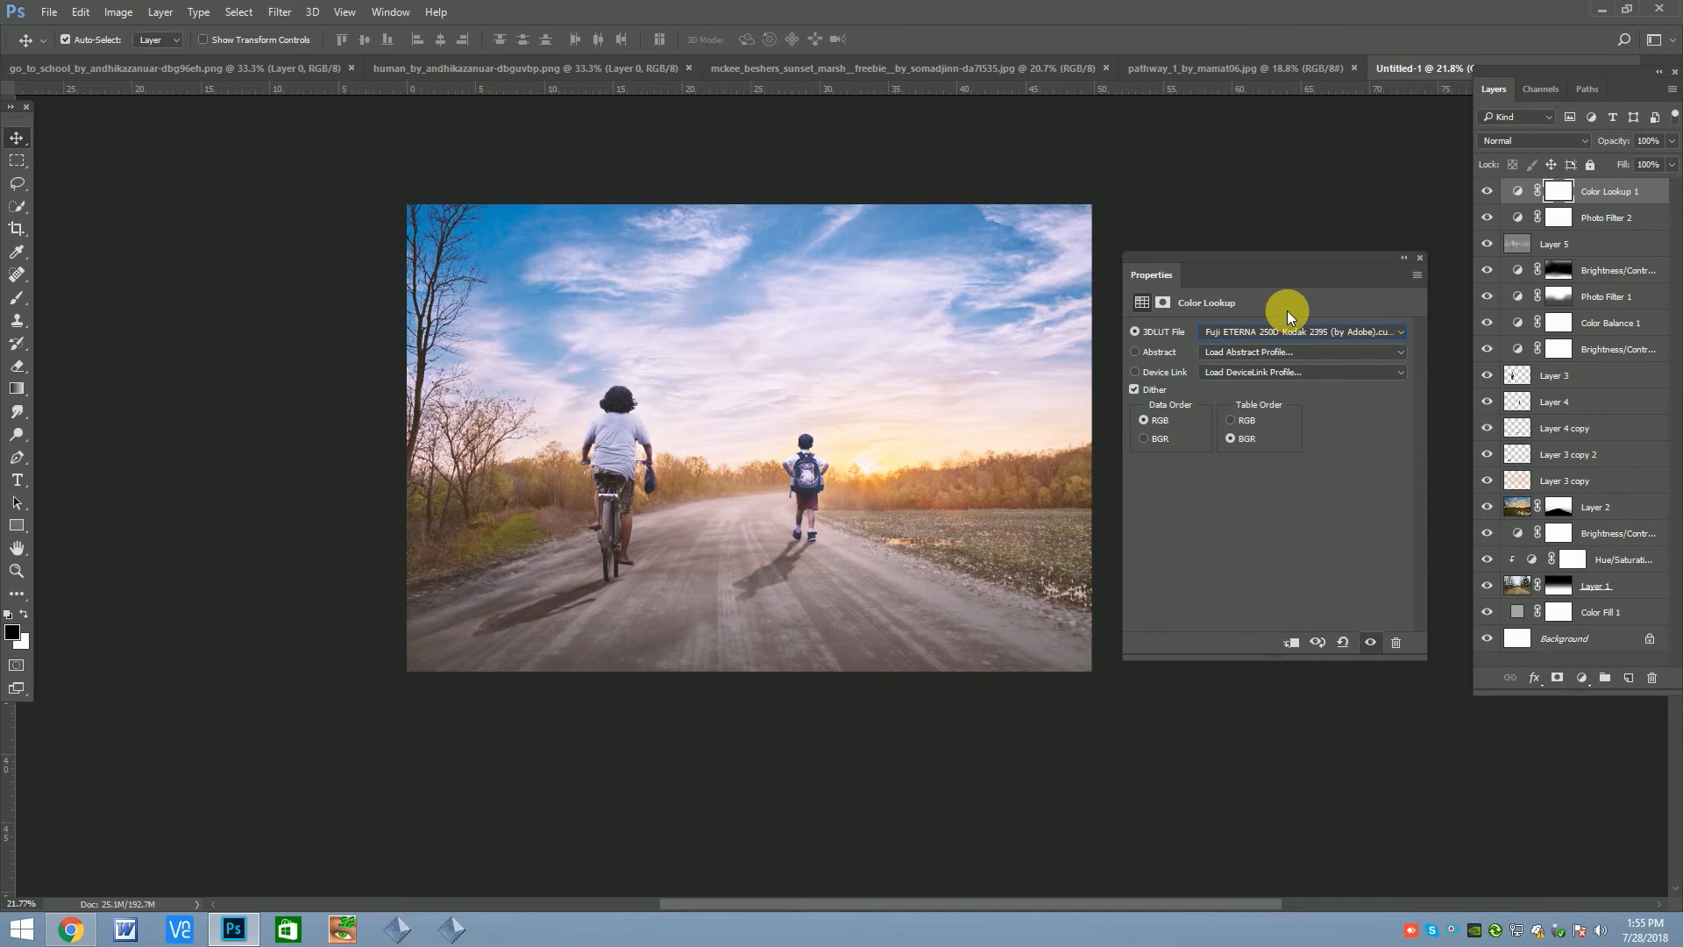
key("Down")
key("Up")
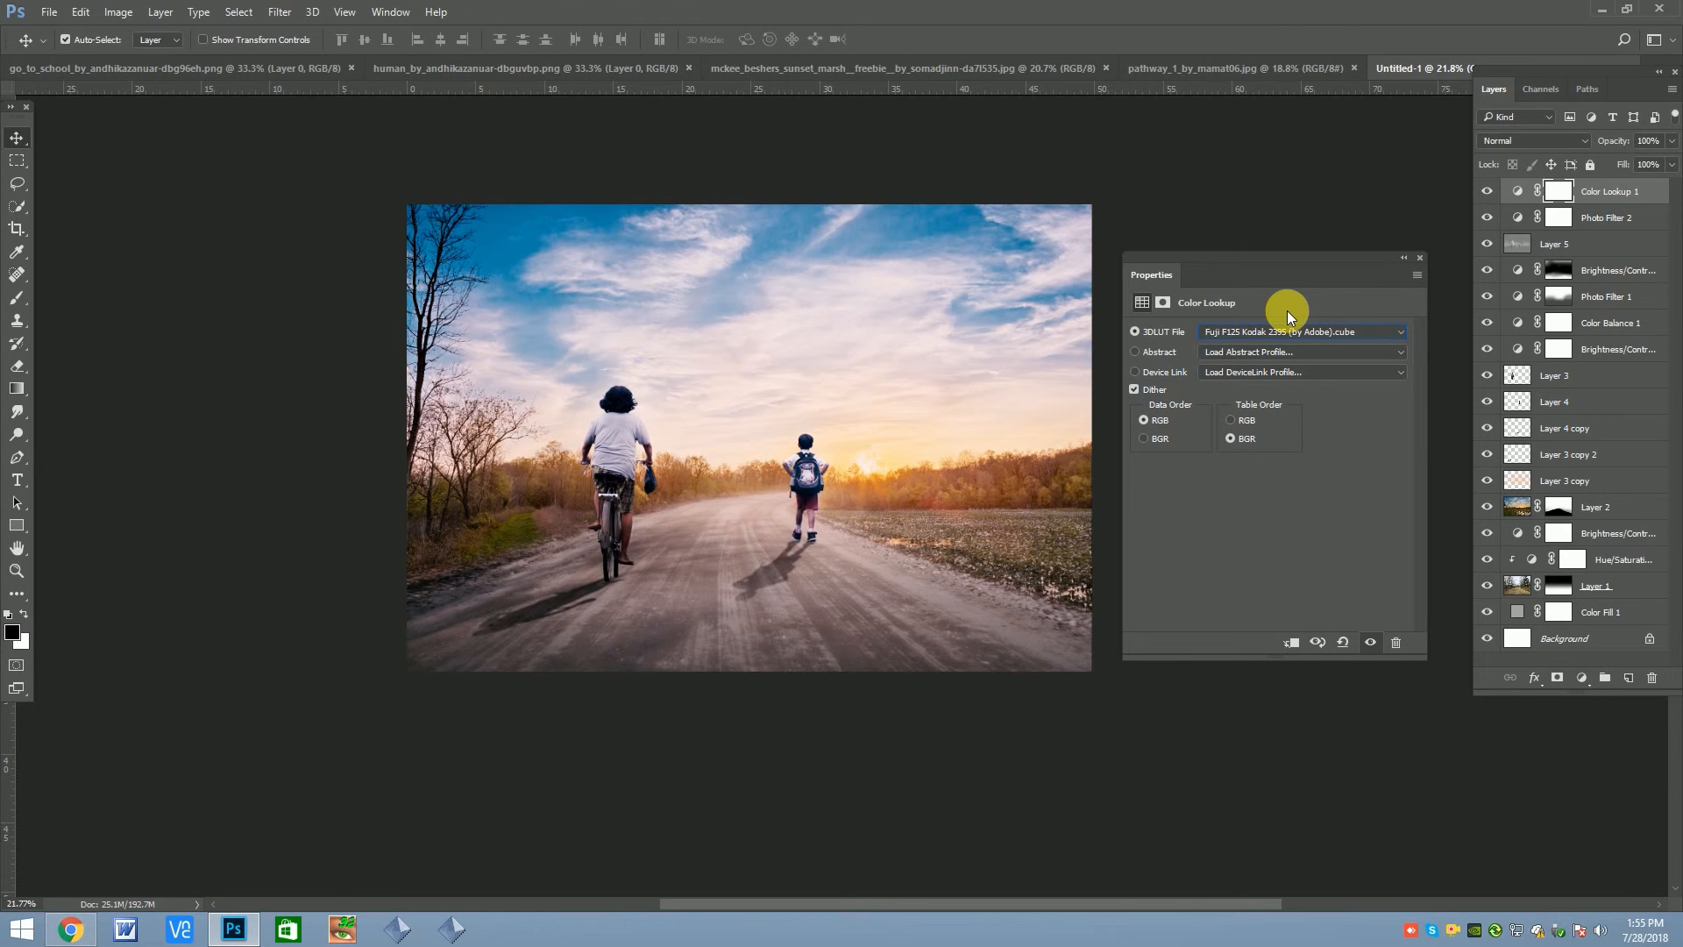
key("Down")
key("Down")
key("Down")
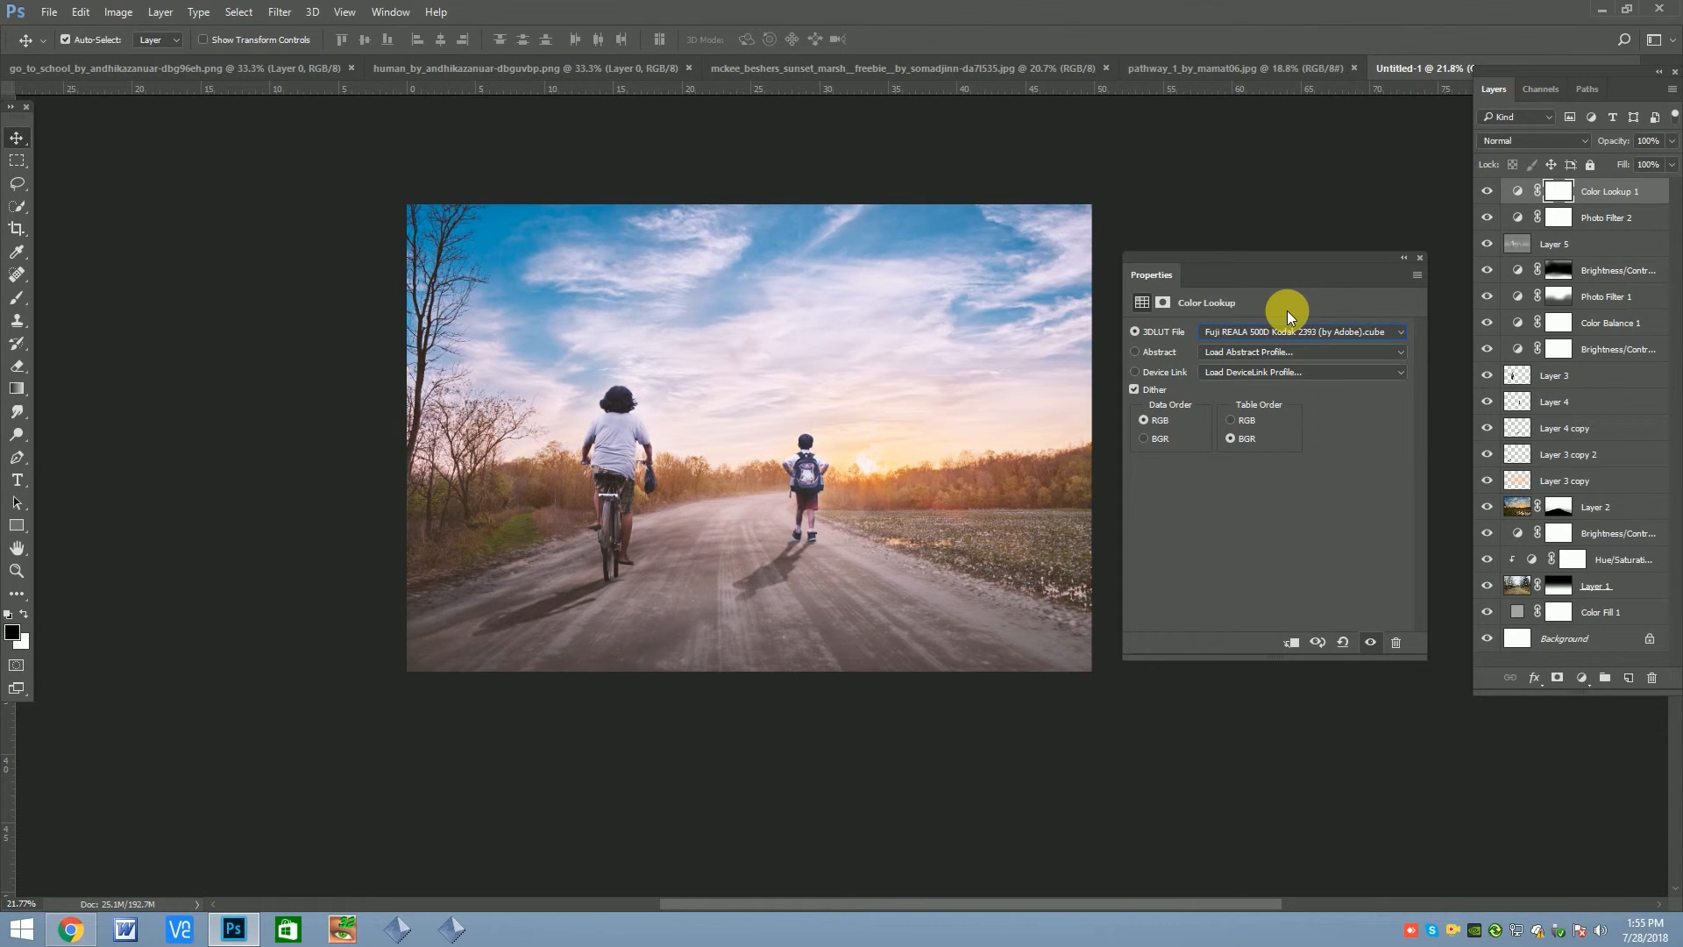
key("Down")
key("Down")
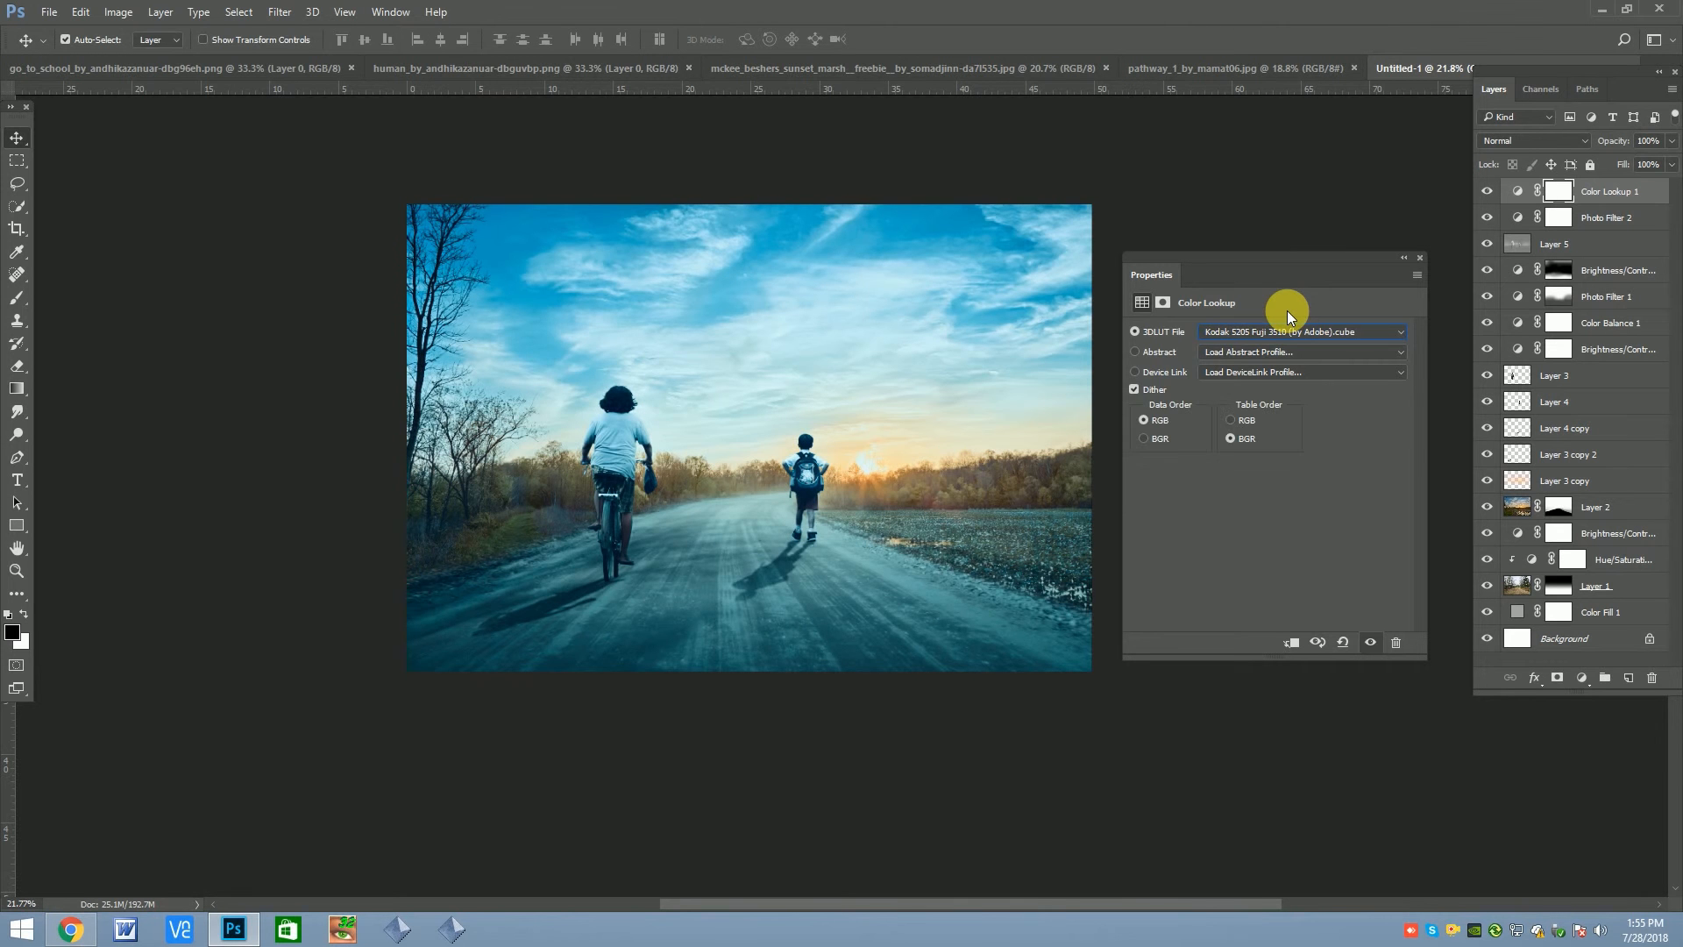
key("Up")
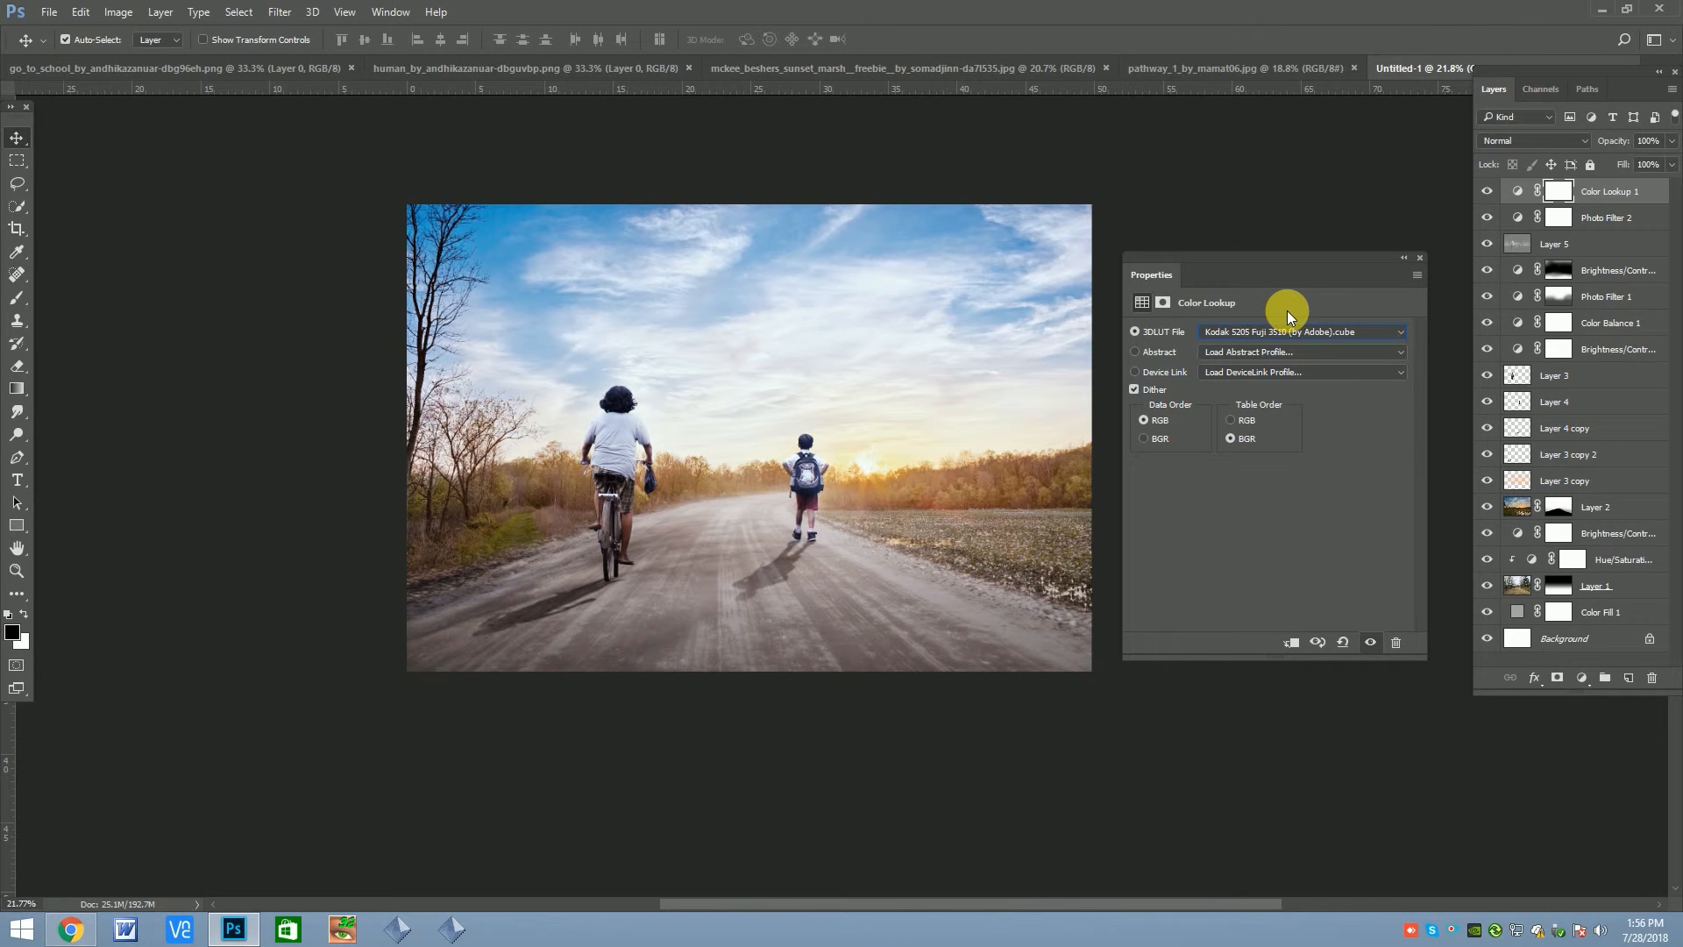
left_click(1420, 258)
left_click(1491, 197)
left_click(1488, 194)
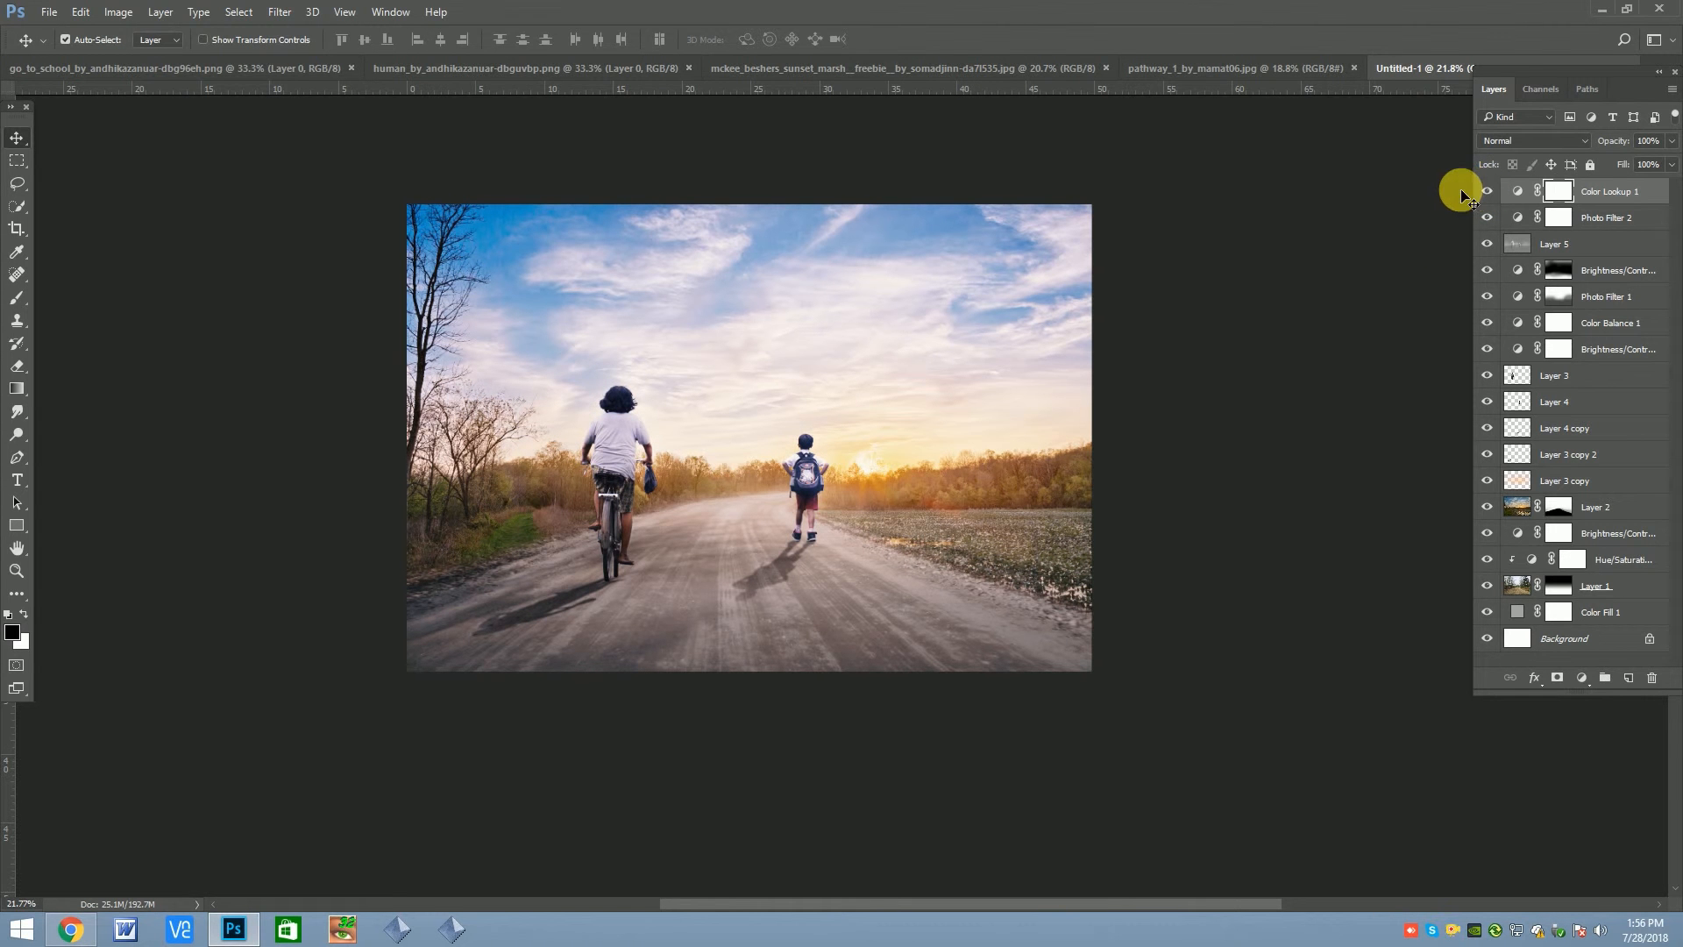
scroll(875, 397, "down", 1)
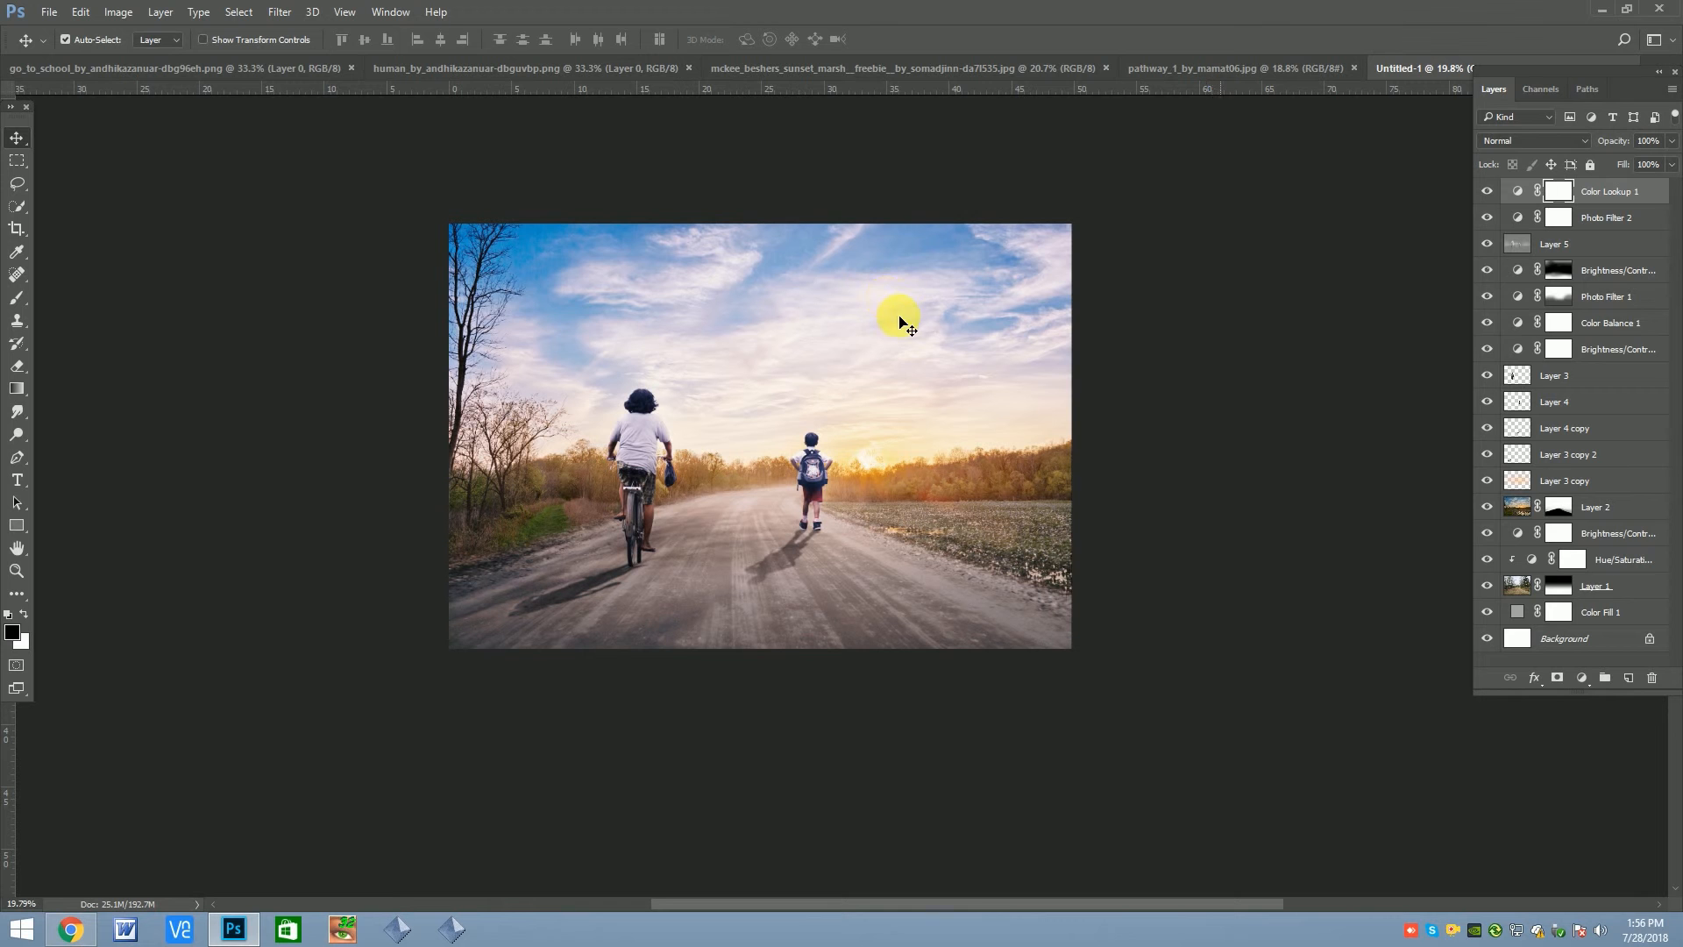
Add a Curves adjustment layer that lowers the highlights from input 201 to output 188 and slightly adjusts the shadows
left_click(1582, 678)
left_click(1566, 400)
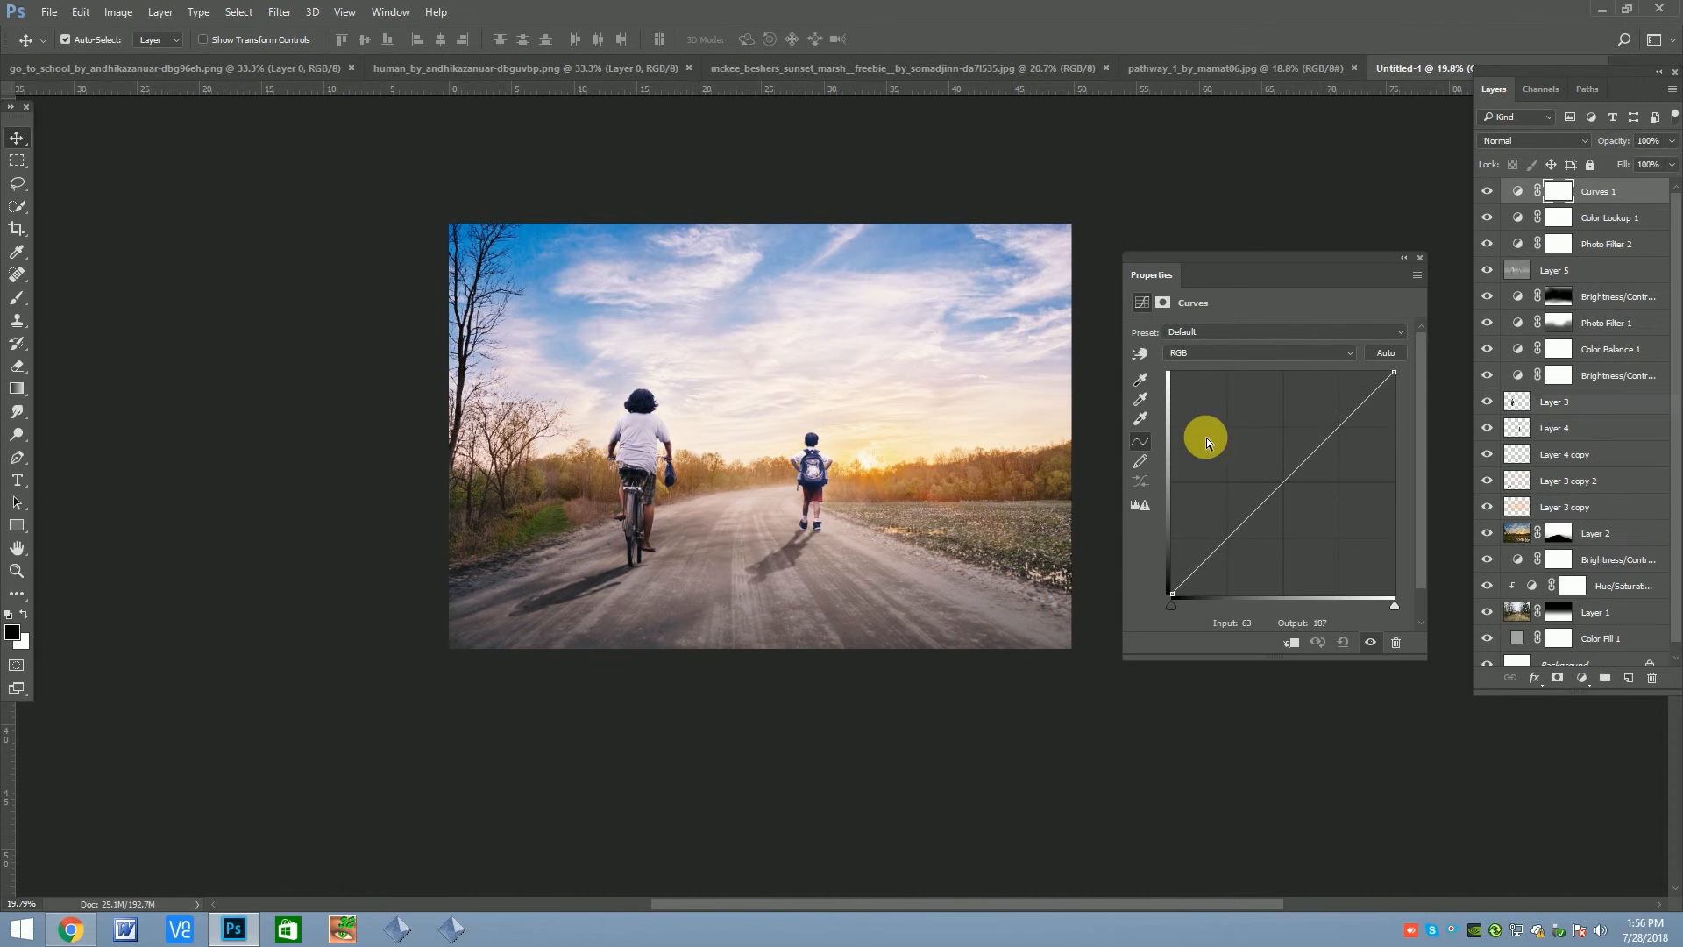
left_click_drag(1347, 429, 1352, 433)
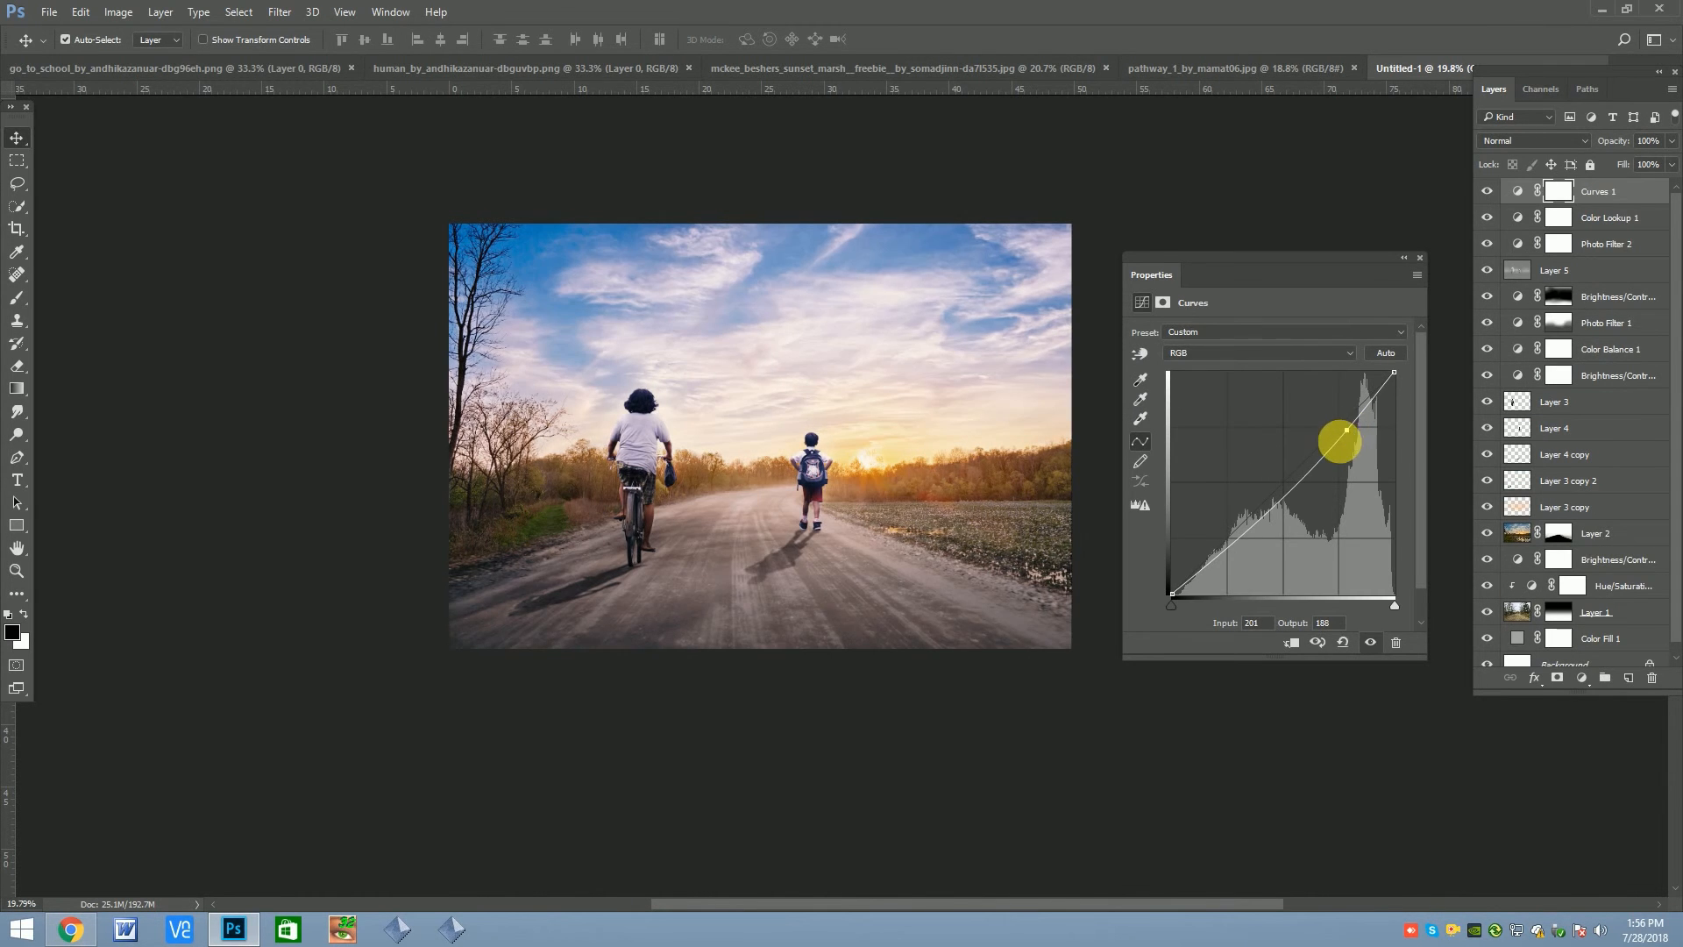
left_click_drag(1248, 526, 1236, 538)
left_click(737, 463)
scroll(737, 463, "up", 3)
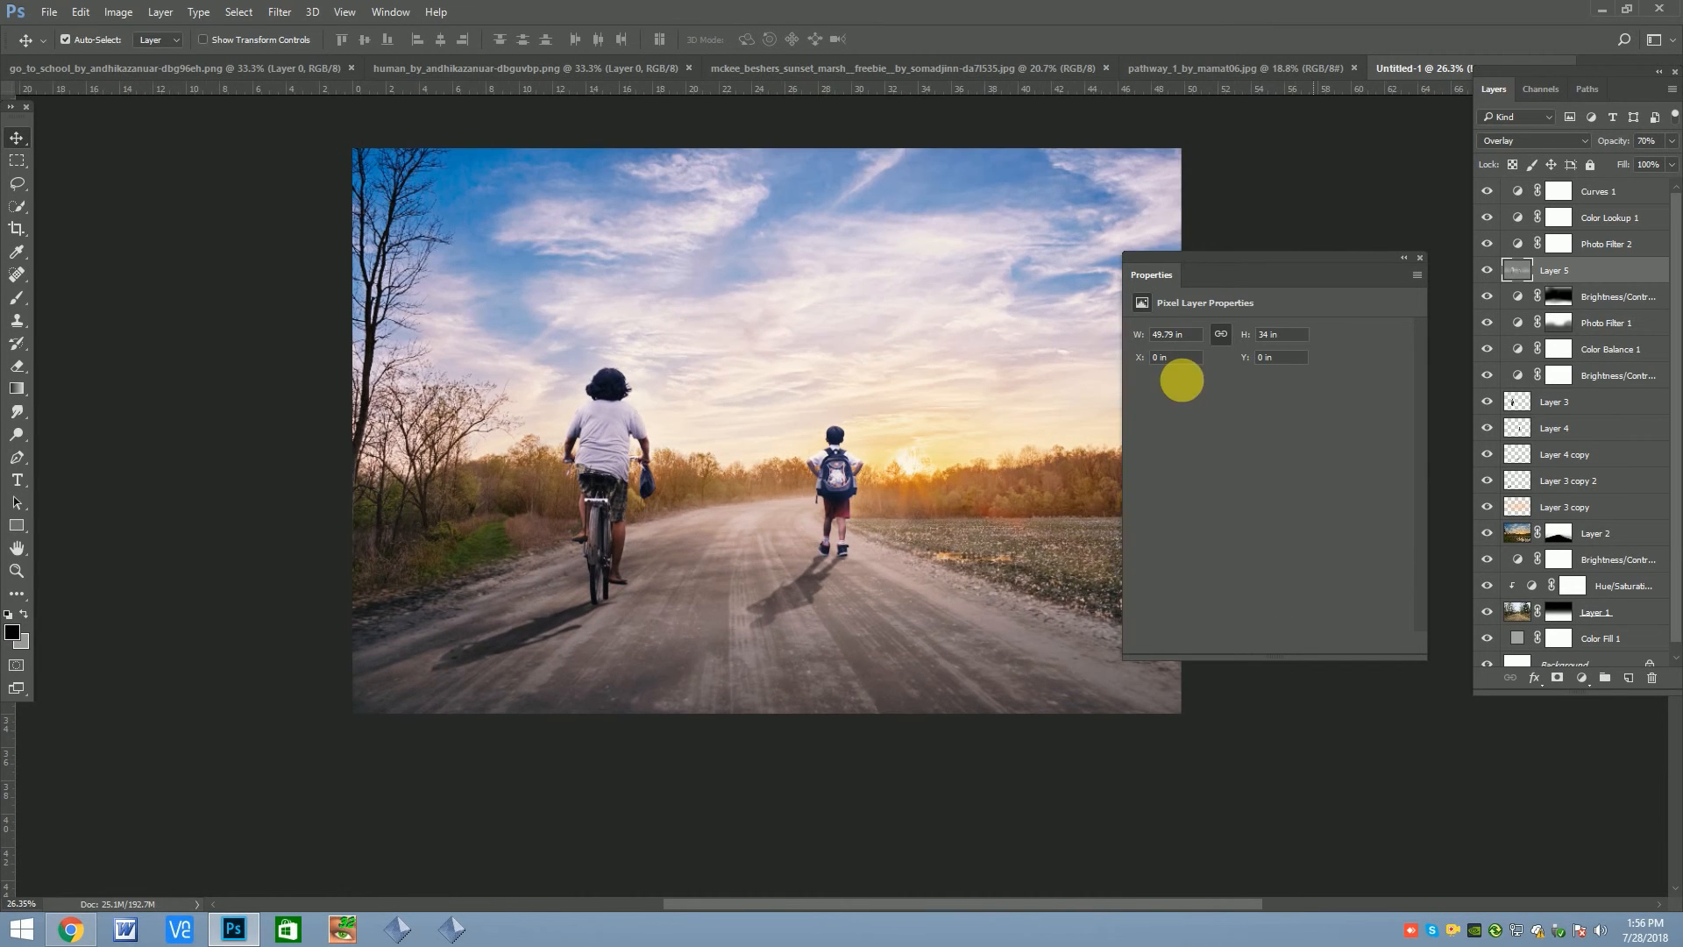
left_click(1419, 257)
Refine the highlight and shadow points of the Curves layer and set its midtone point to input 127, output 110
double_click(1545, 202)
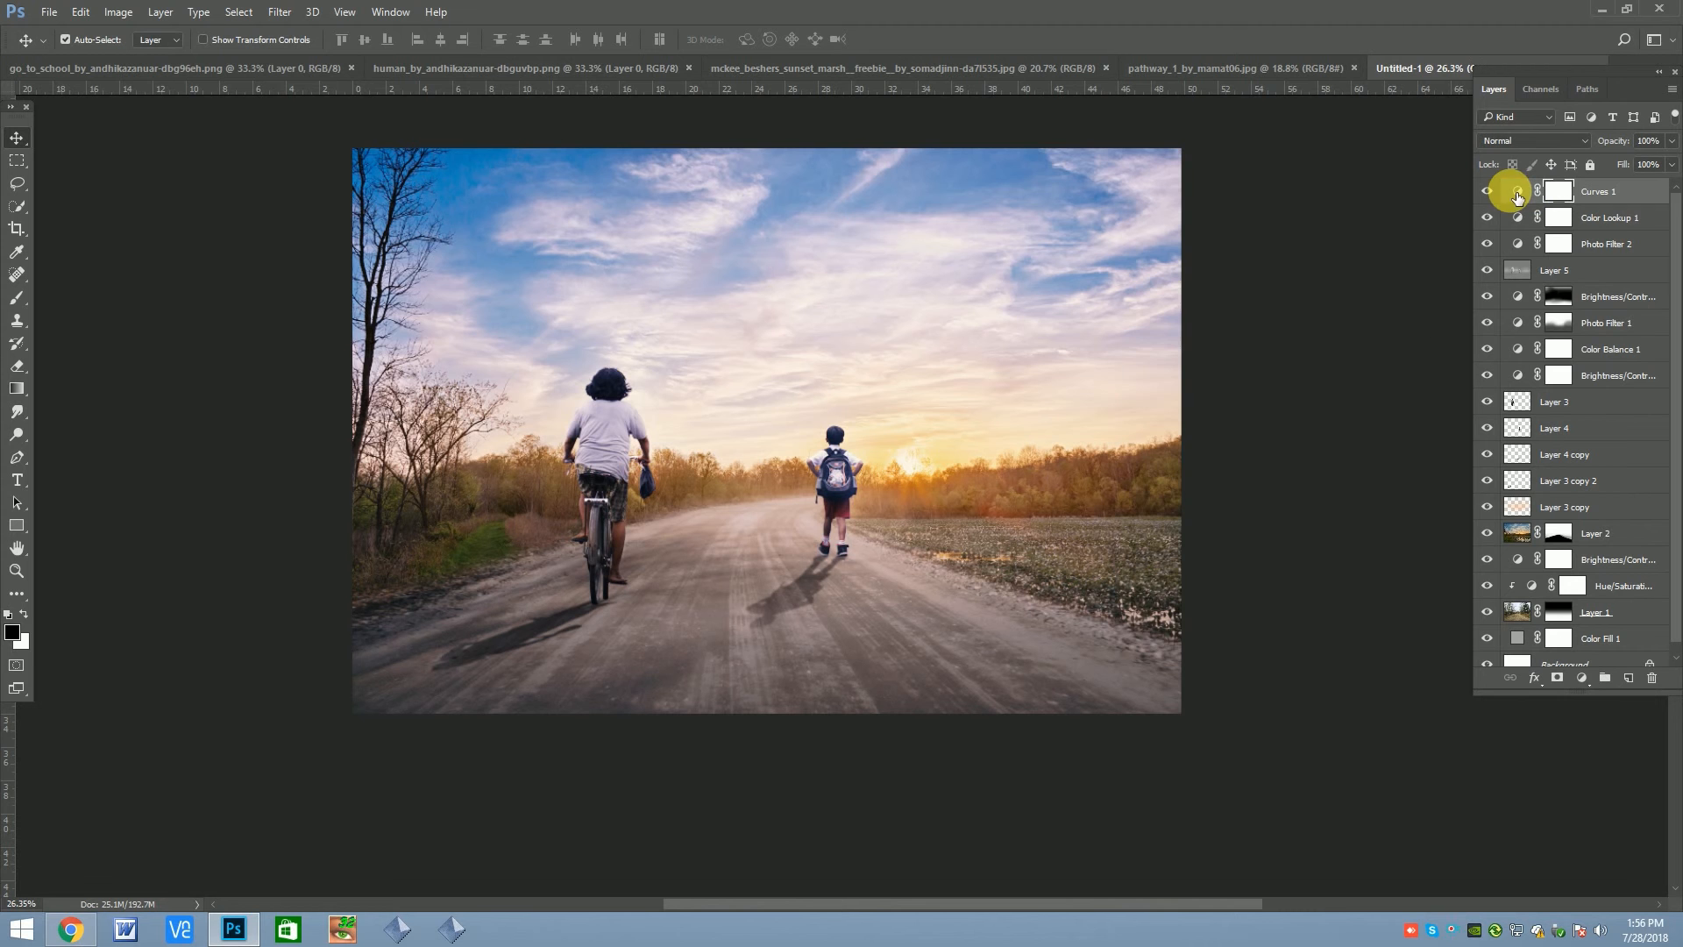
left_click_drag(1348, 434, 1364, 434)
left_click_drag(1306, 490, 1294, 490)
mouse_move(1235, 538)
left_mouse_down()
mouse_move(1153, 586)
mouse_move(1169, 593)
mouse_move(1213, 549)
mouse_move(1232, 556)
mouse_move(1214, 556)
left_mouse_up()
left_click_drag(1294, 489, 1289, 497)
left_click_drag(1361, 436, 1359, 432)
left_click(1288, 497)
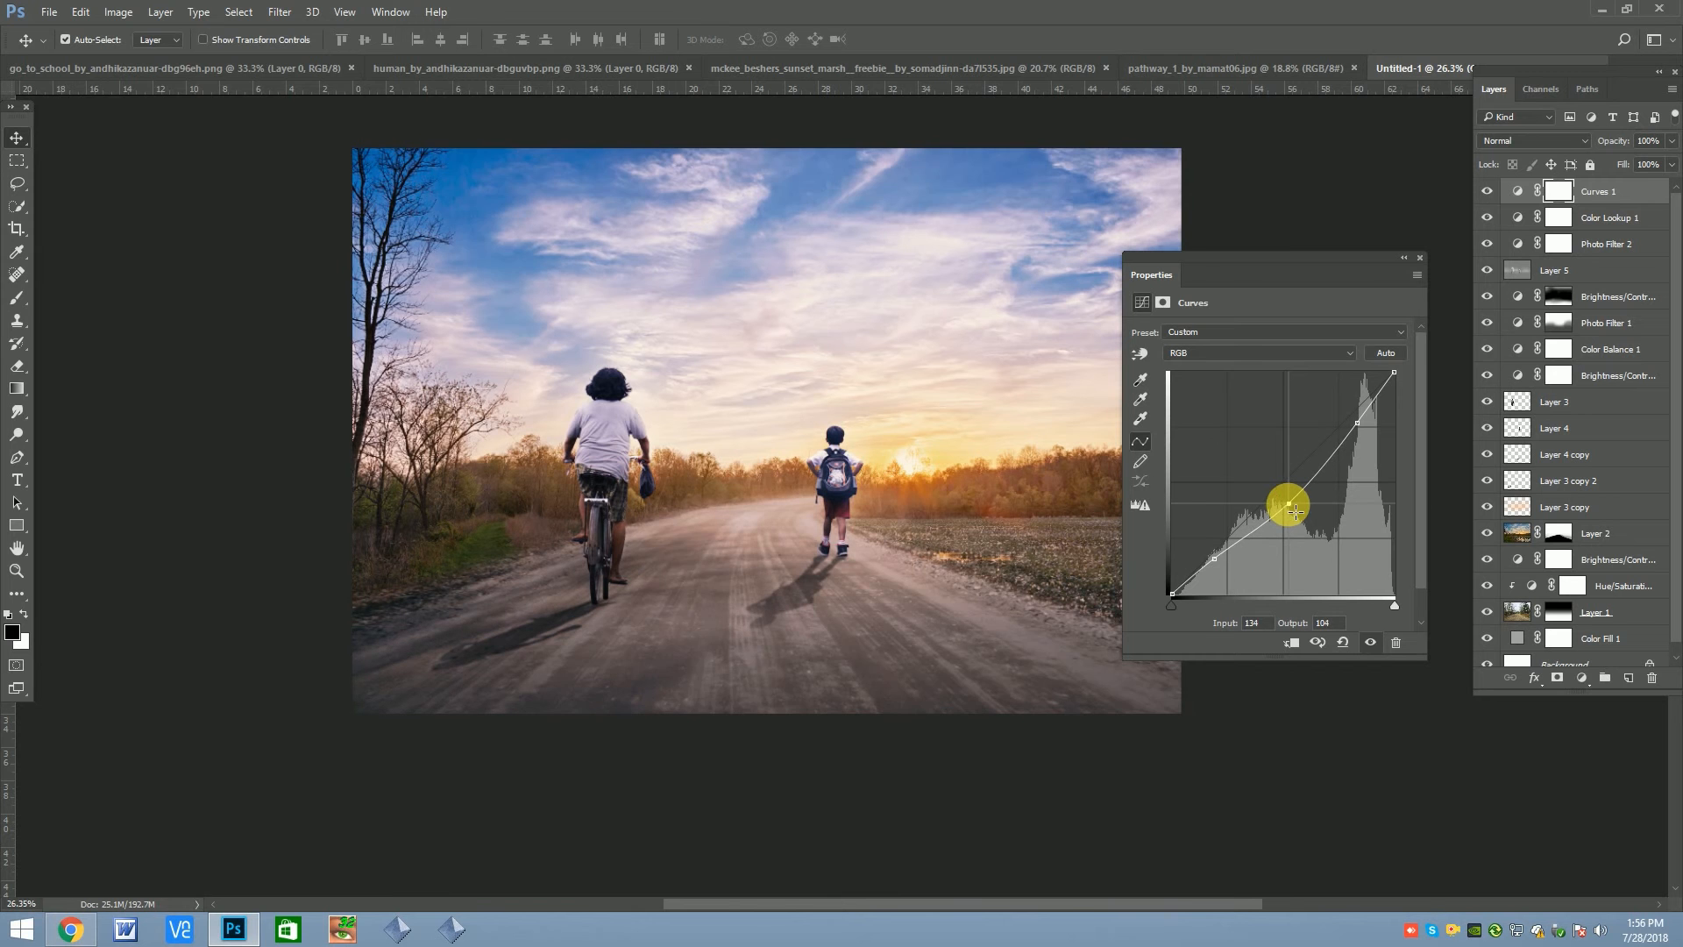
left_click_drag(1289, 497, 1284, 502)
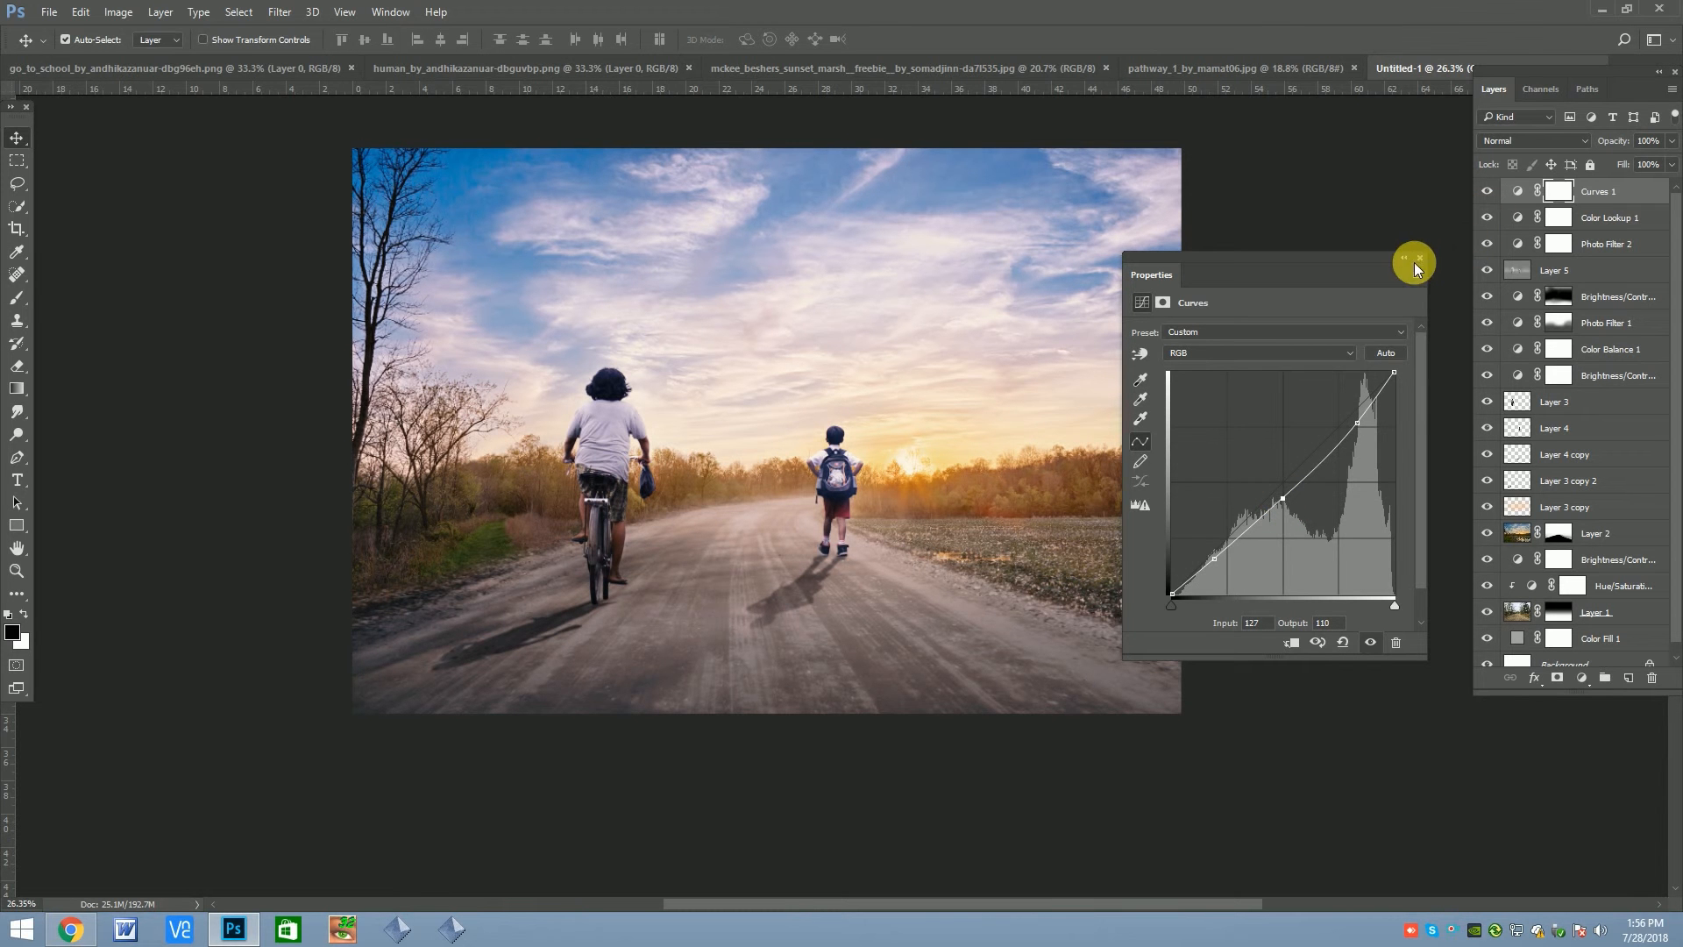
left_click(1419, 257)
Add a Channel Mixer adjustment layer with the Red output channel set to about Red +92, Green -2 and Blue +2
scroll(903, 491, "down", 2)
scroll(815, 464, "down", 1)
scroll(913, 410, "up", 1)
left_click(1589, 685)
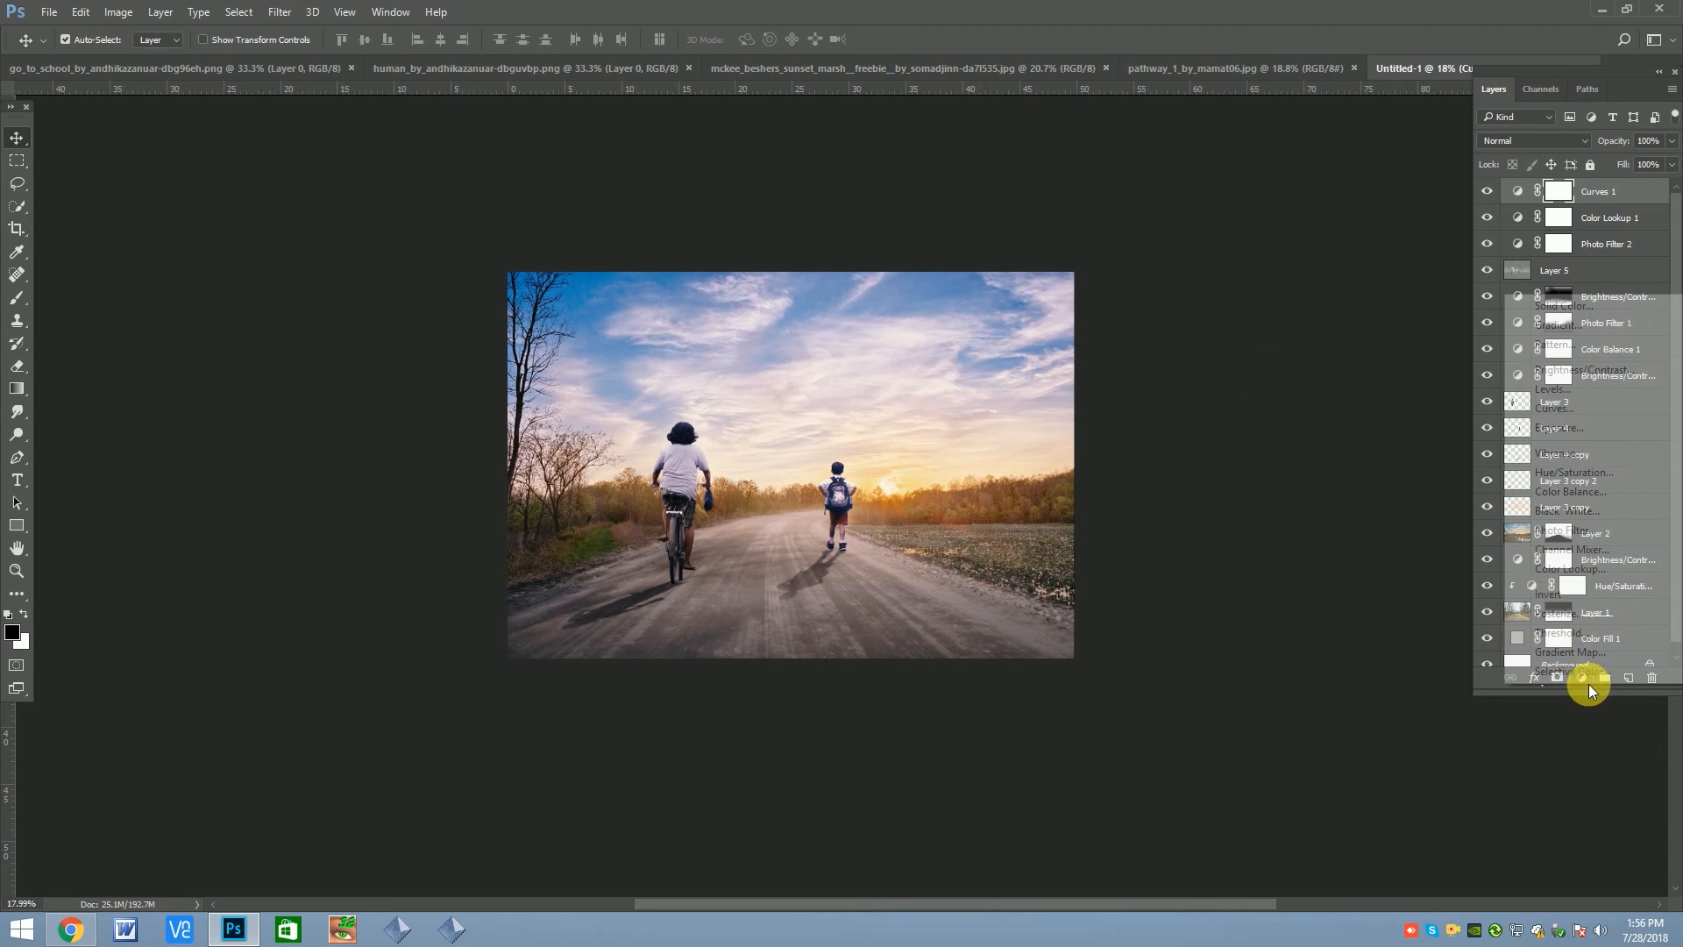
left_click(1578, 550)
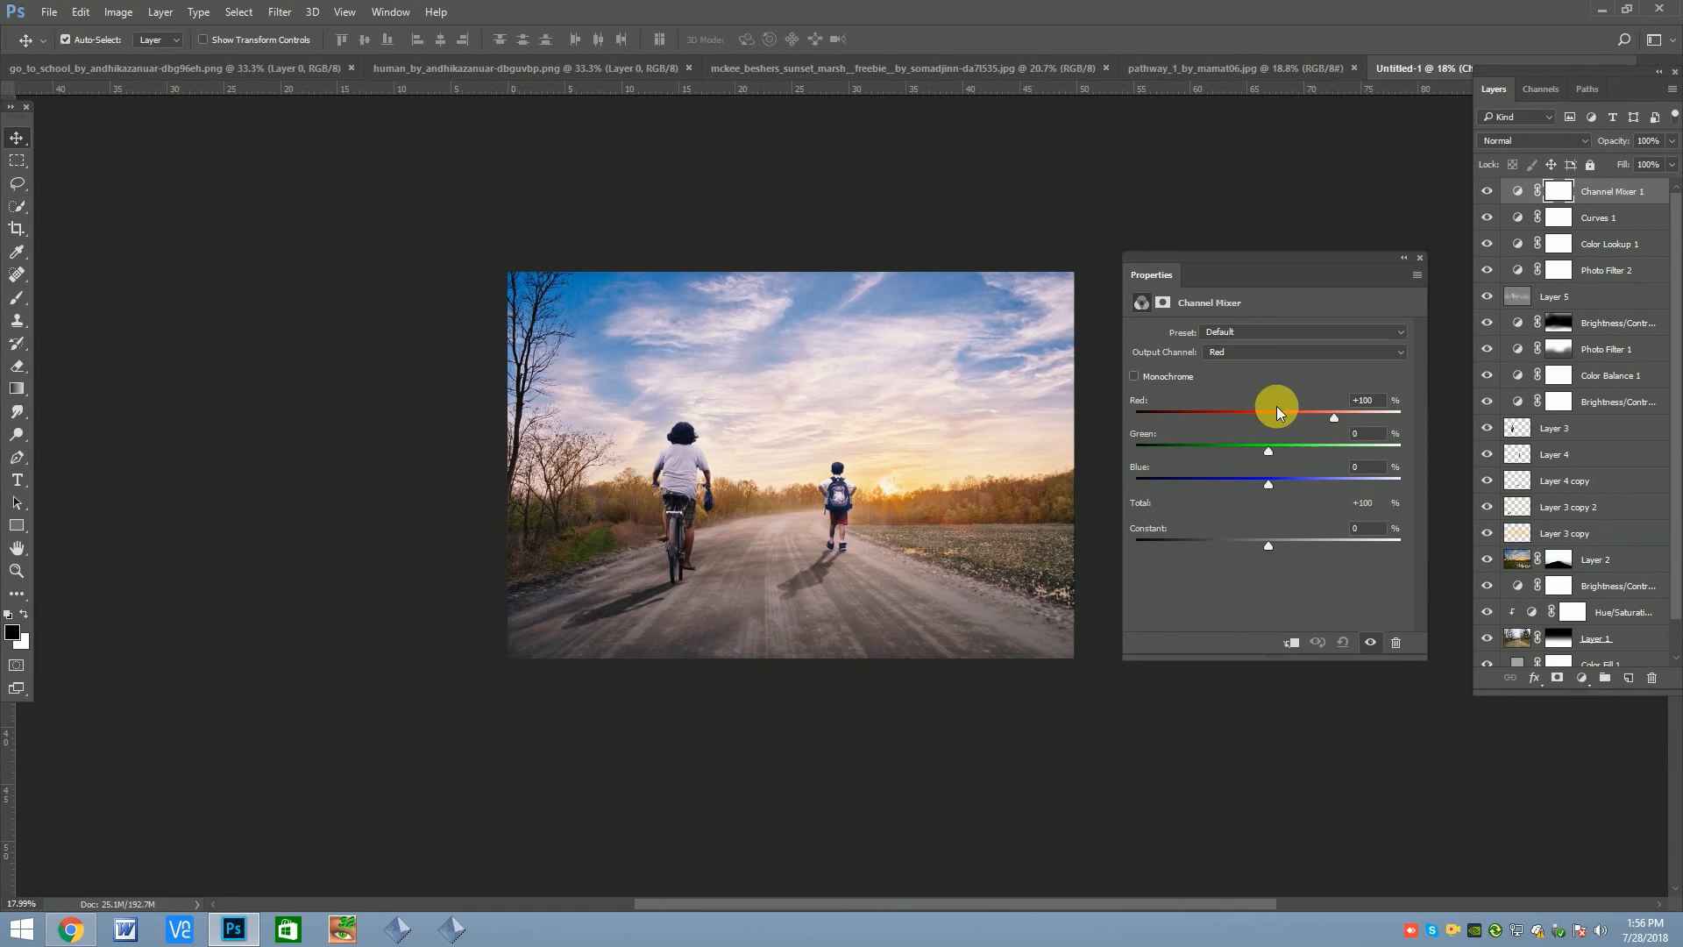
left_click_drag(1339, 417, 1333, 422)
left_click_drag(1268, 450, 1265, 489)
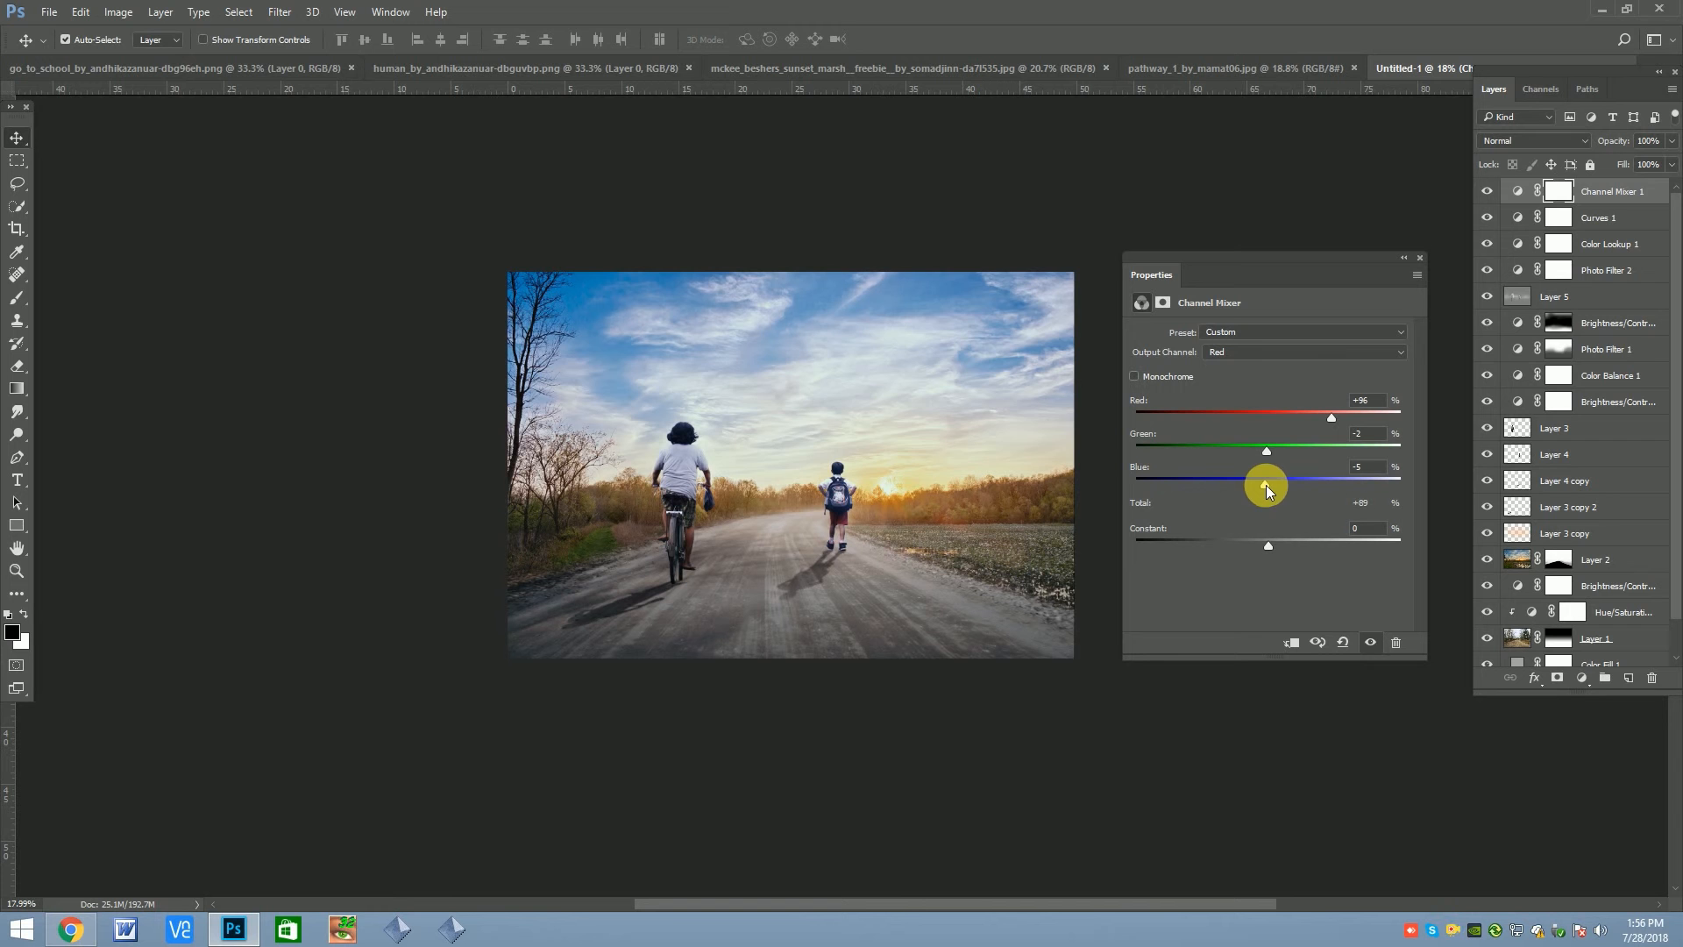
left_click_drag(1333, 417, 1327, 419)
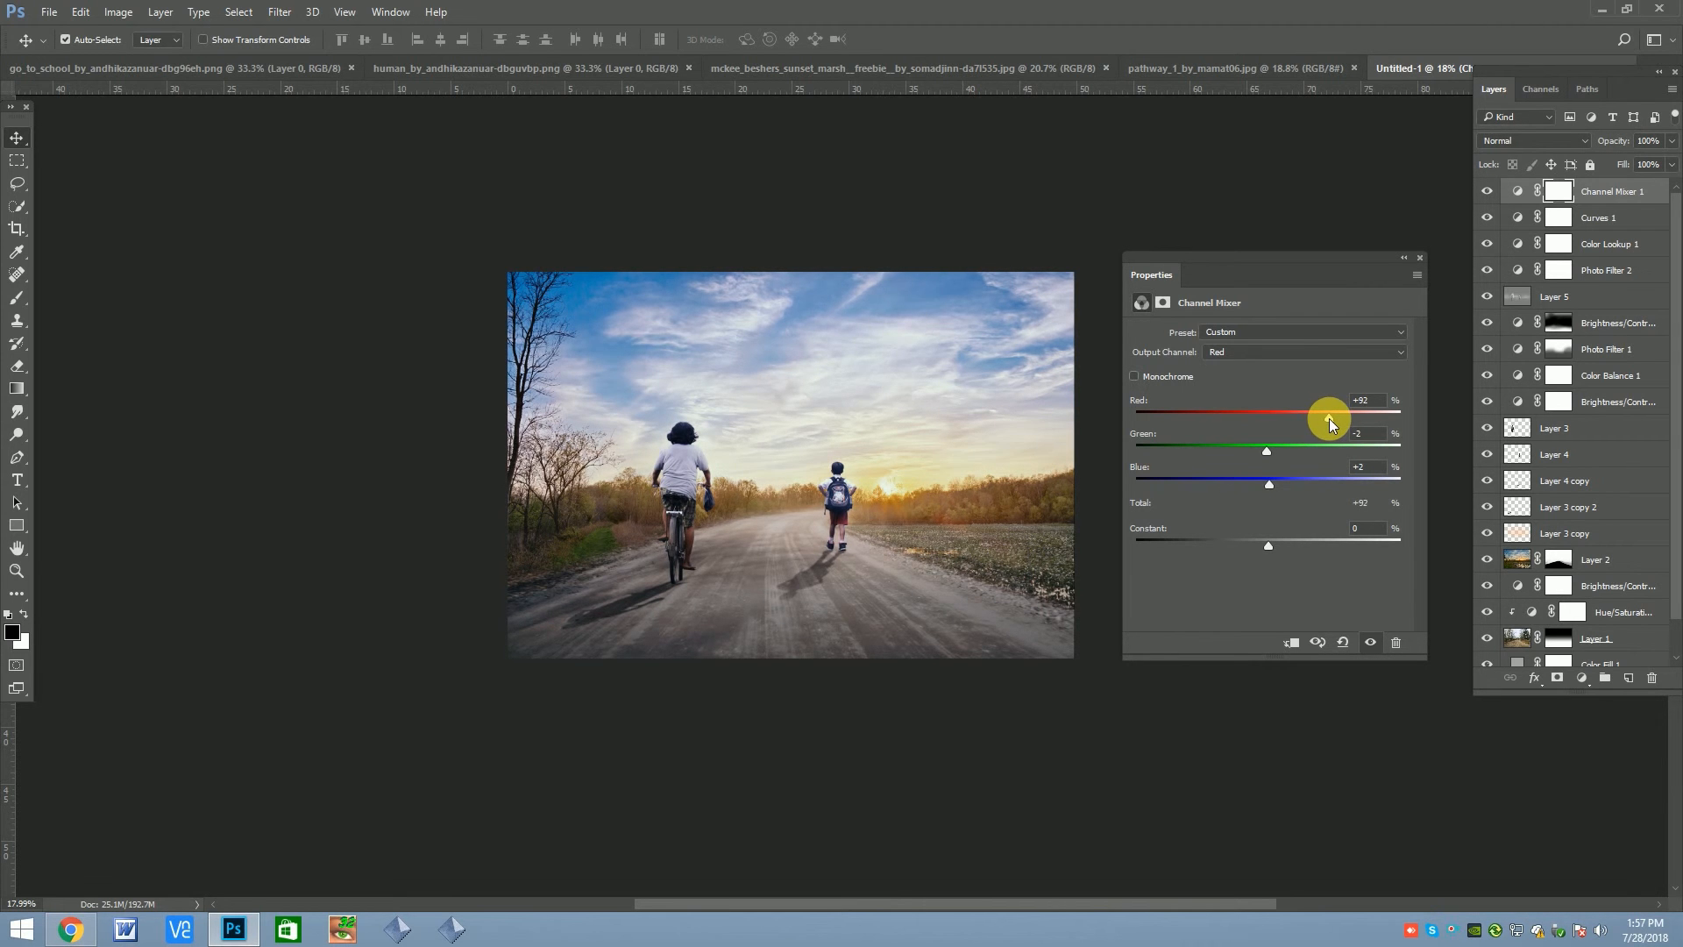
Compare the image with and without the Channel Mixer, and stamp all visible layers into a new top layer
left_click(1419, 257)
left_click(1489, 192)
left_click(1490, 193)
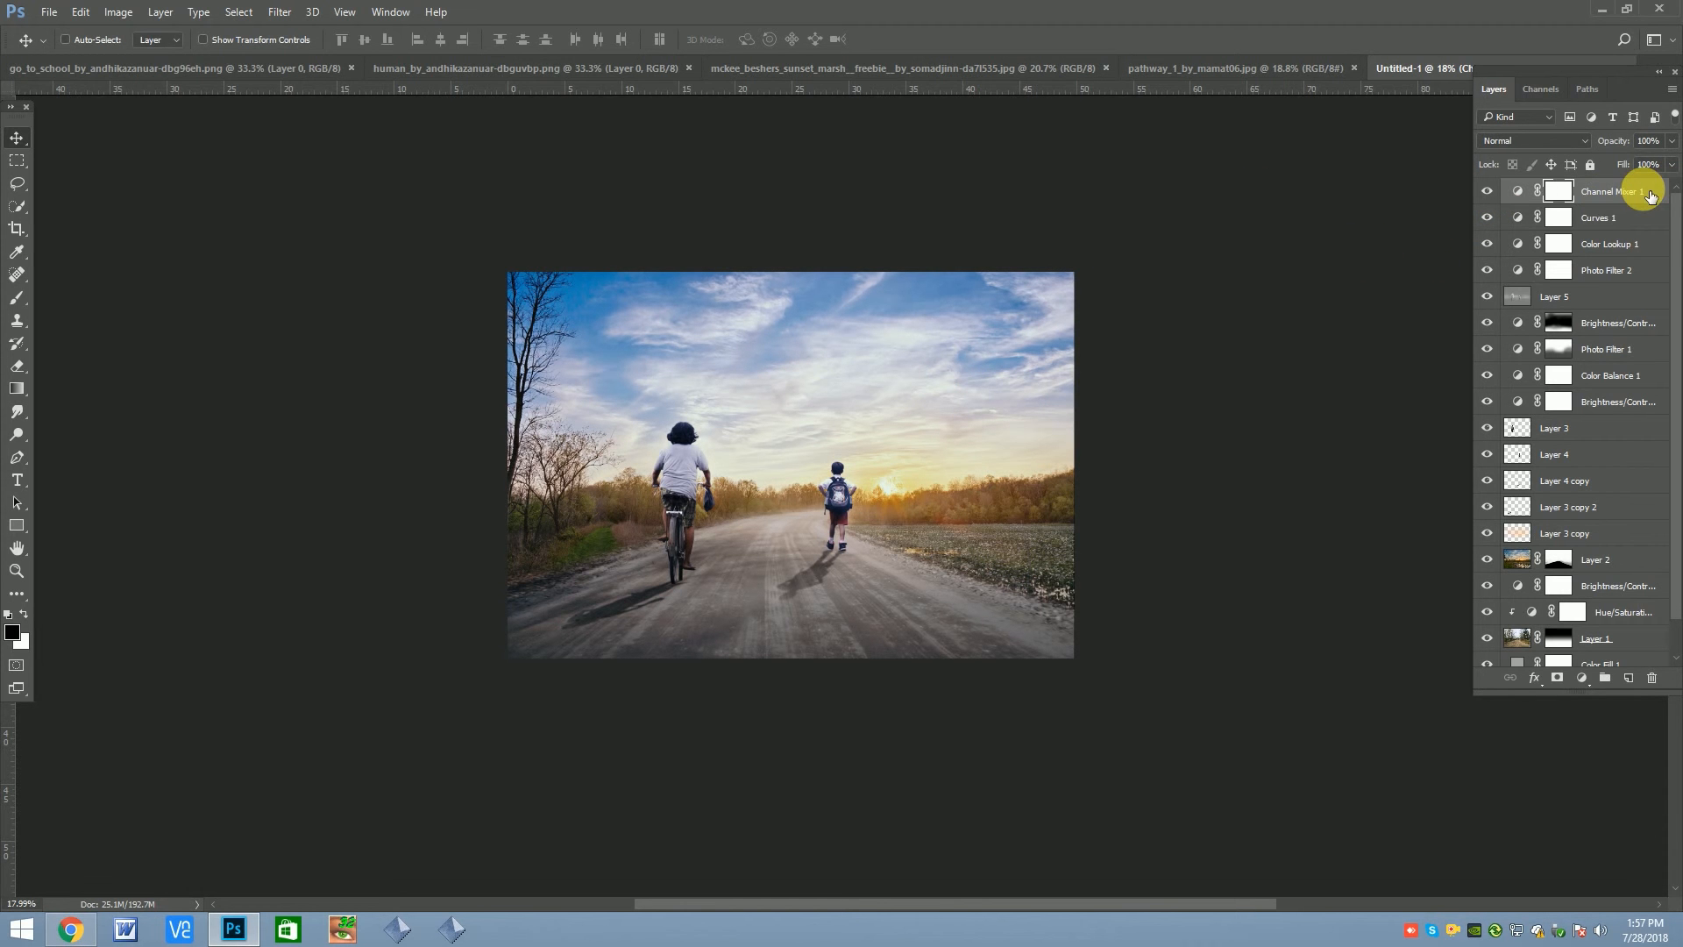
key("ctrl+alt+shift+e")
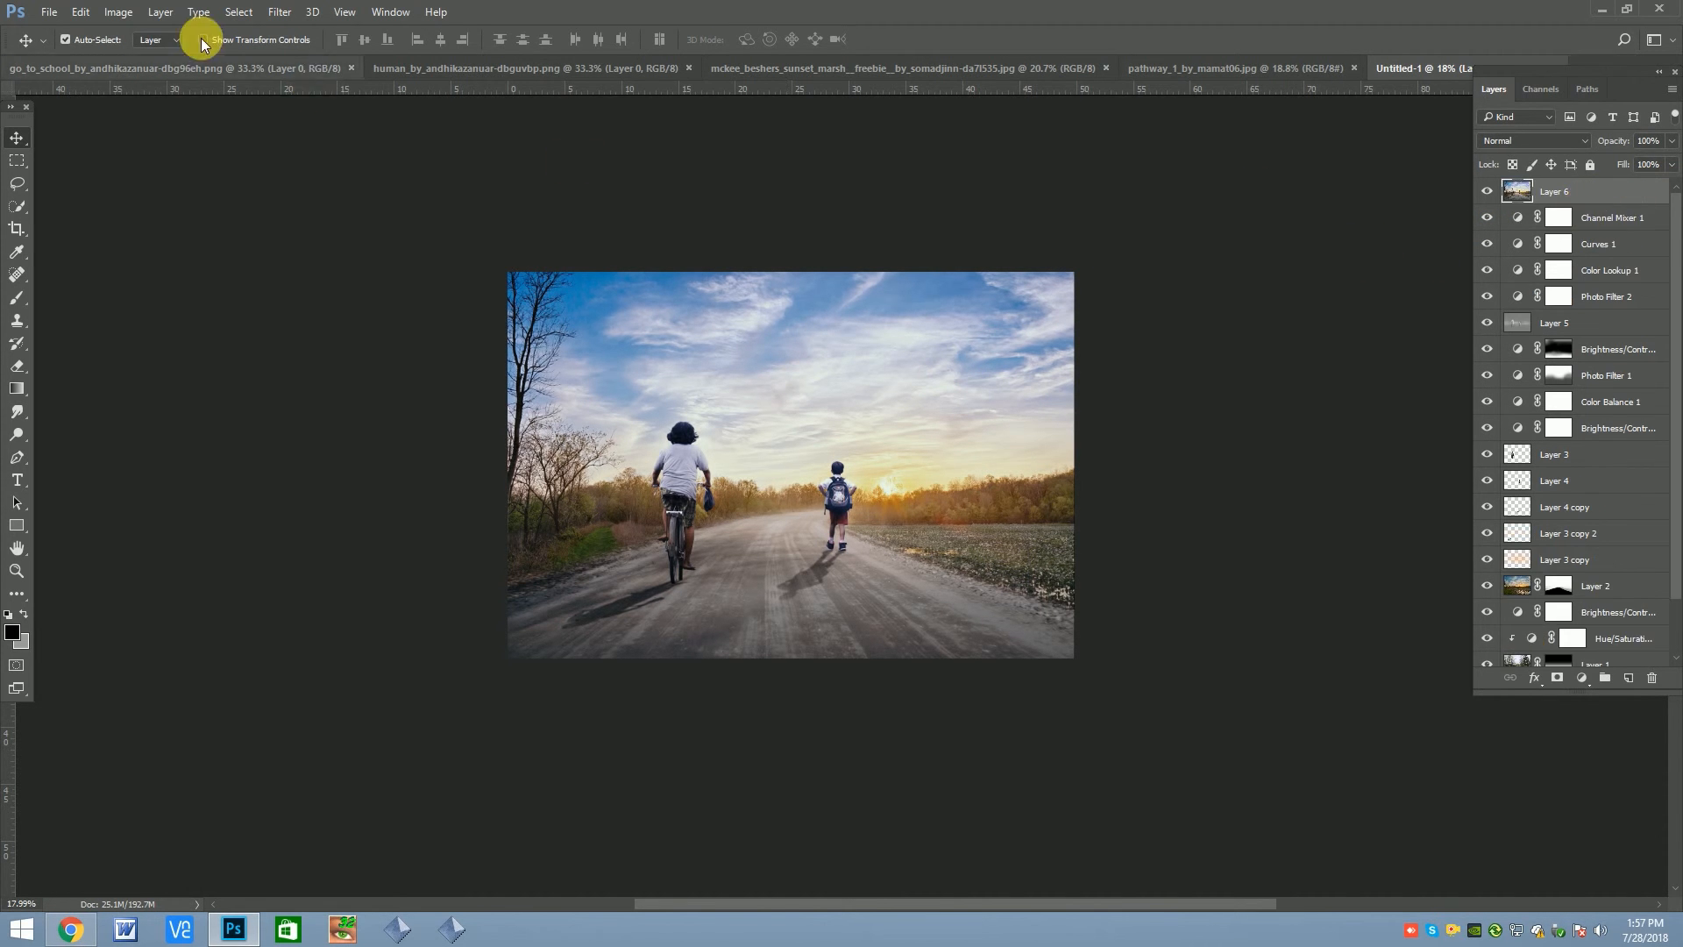
In Camera Raw's Basic settings, set Temperature -1, Contrast +3, Highlights -28, Shadows -21, Whites -14, Clarity +14 and Vibrance +6 for the stamped layer
left_click(281, 13)
left_click(319, 112)
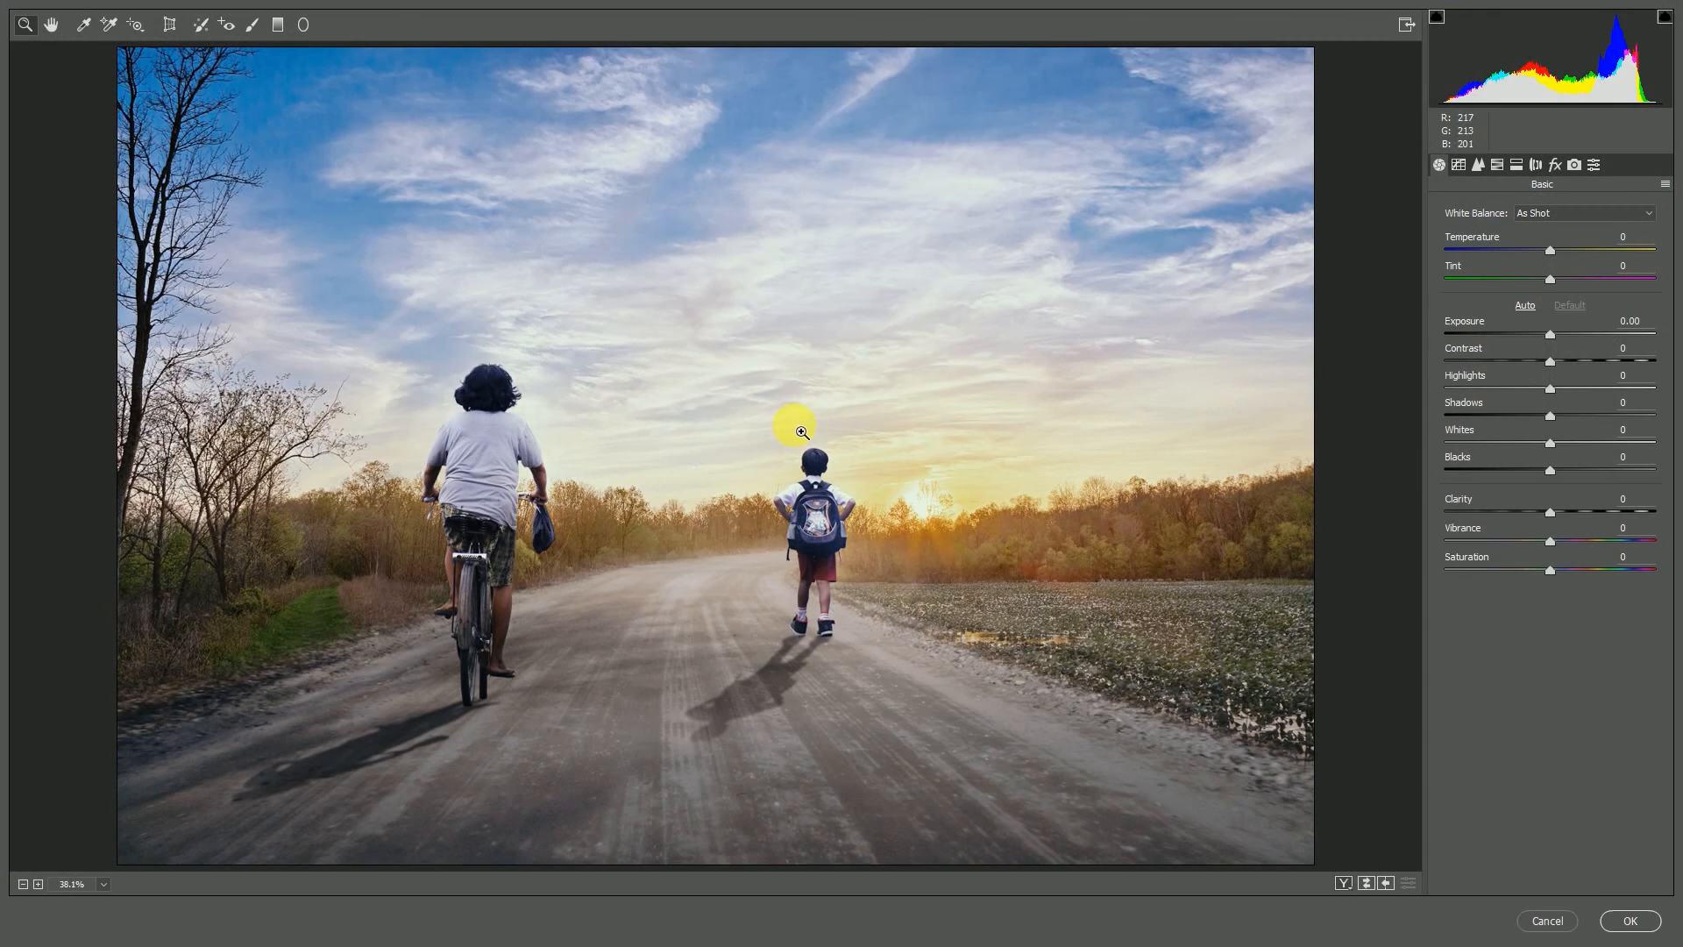
left_click_drag(1548, 388, 1532, 448)
key("ctrl+minus")
mouse_move(1550, 512)
left_mouse_down()
mouse_move(1581, 514)
mouse_move(1557, 541)
left_mouse_up()
left_click_drag(1540, 365, 1536, 442)
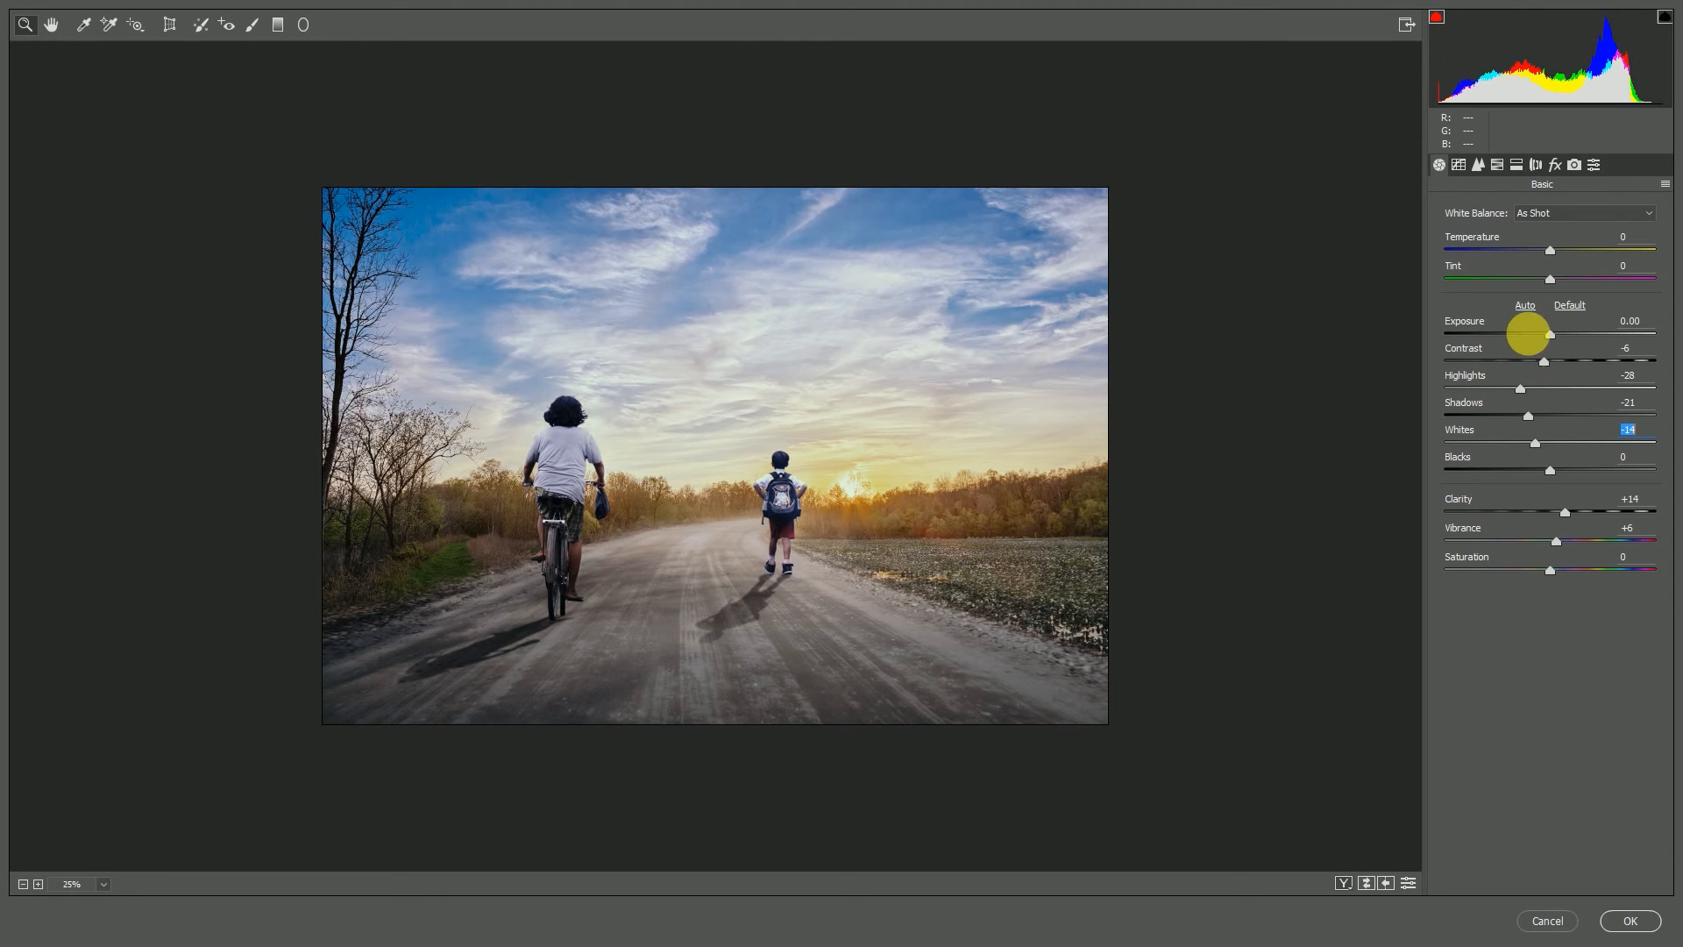
left_click_drag(1546, 362, 1553, 366)
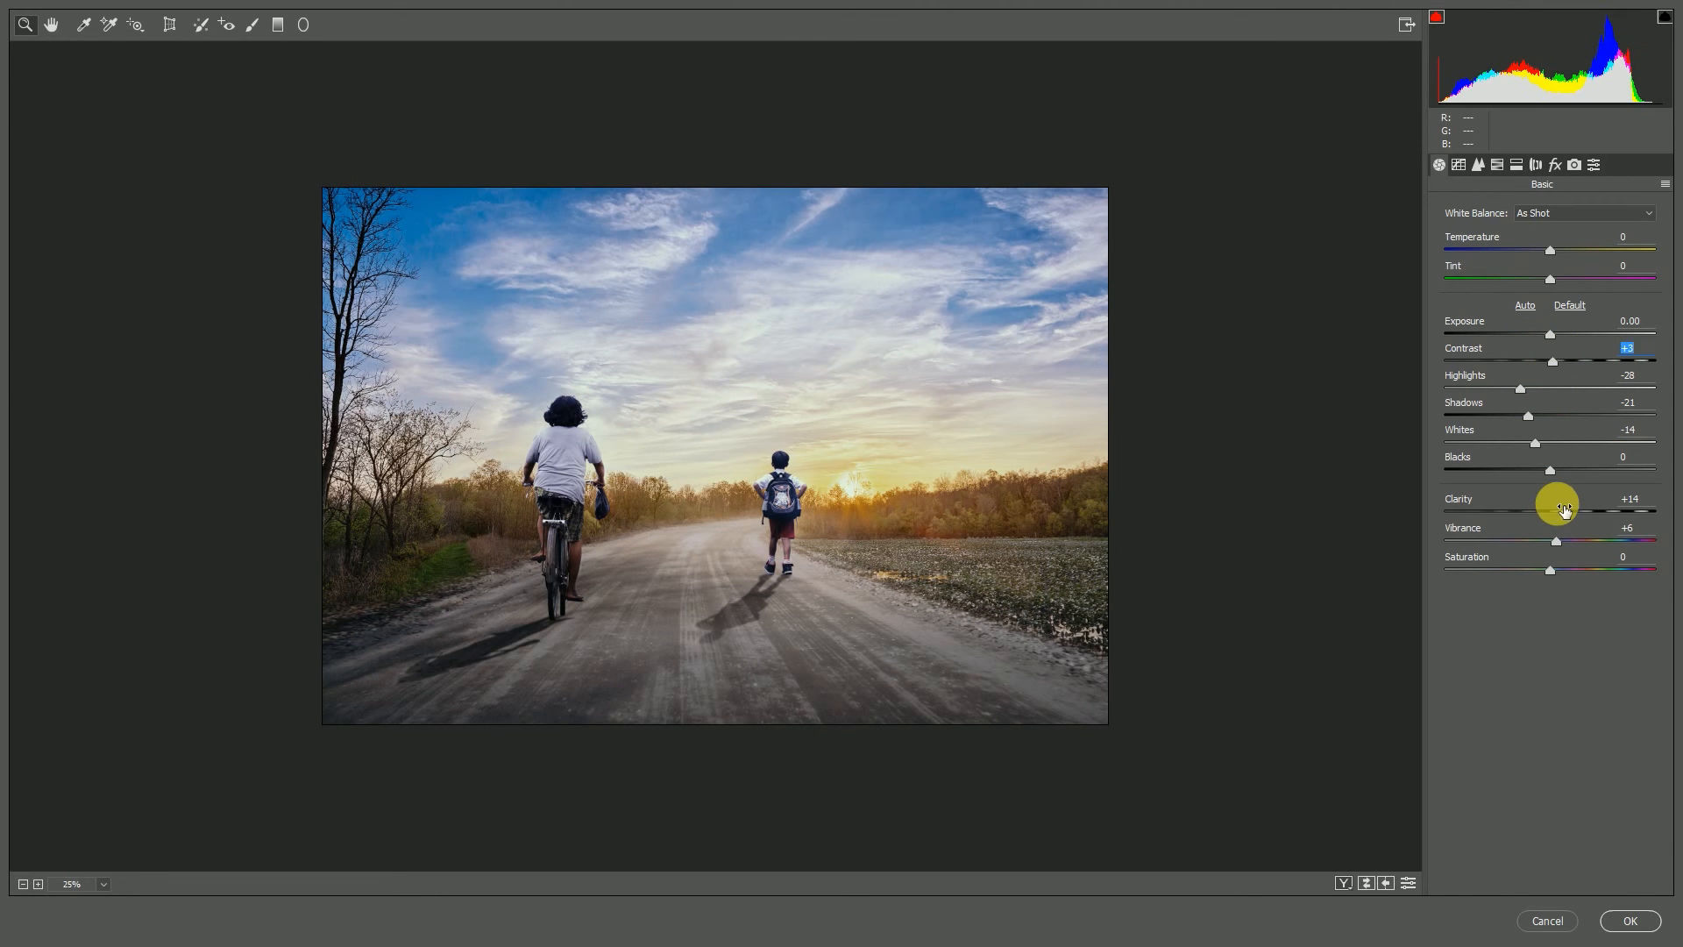
left_click_drag(1550, 250, 1550, 257)
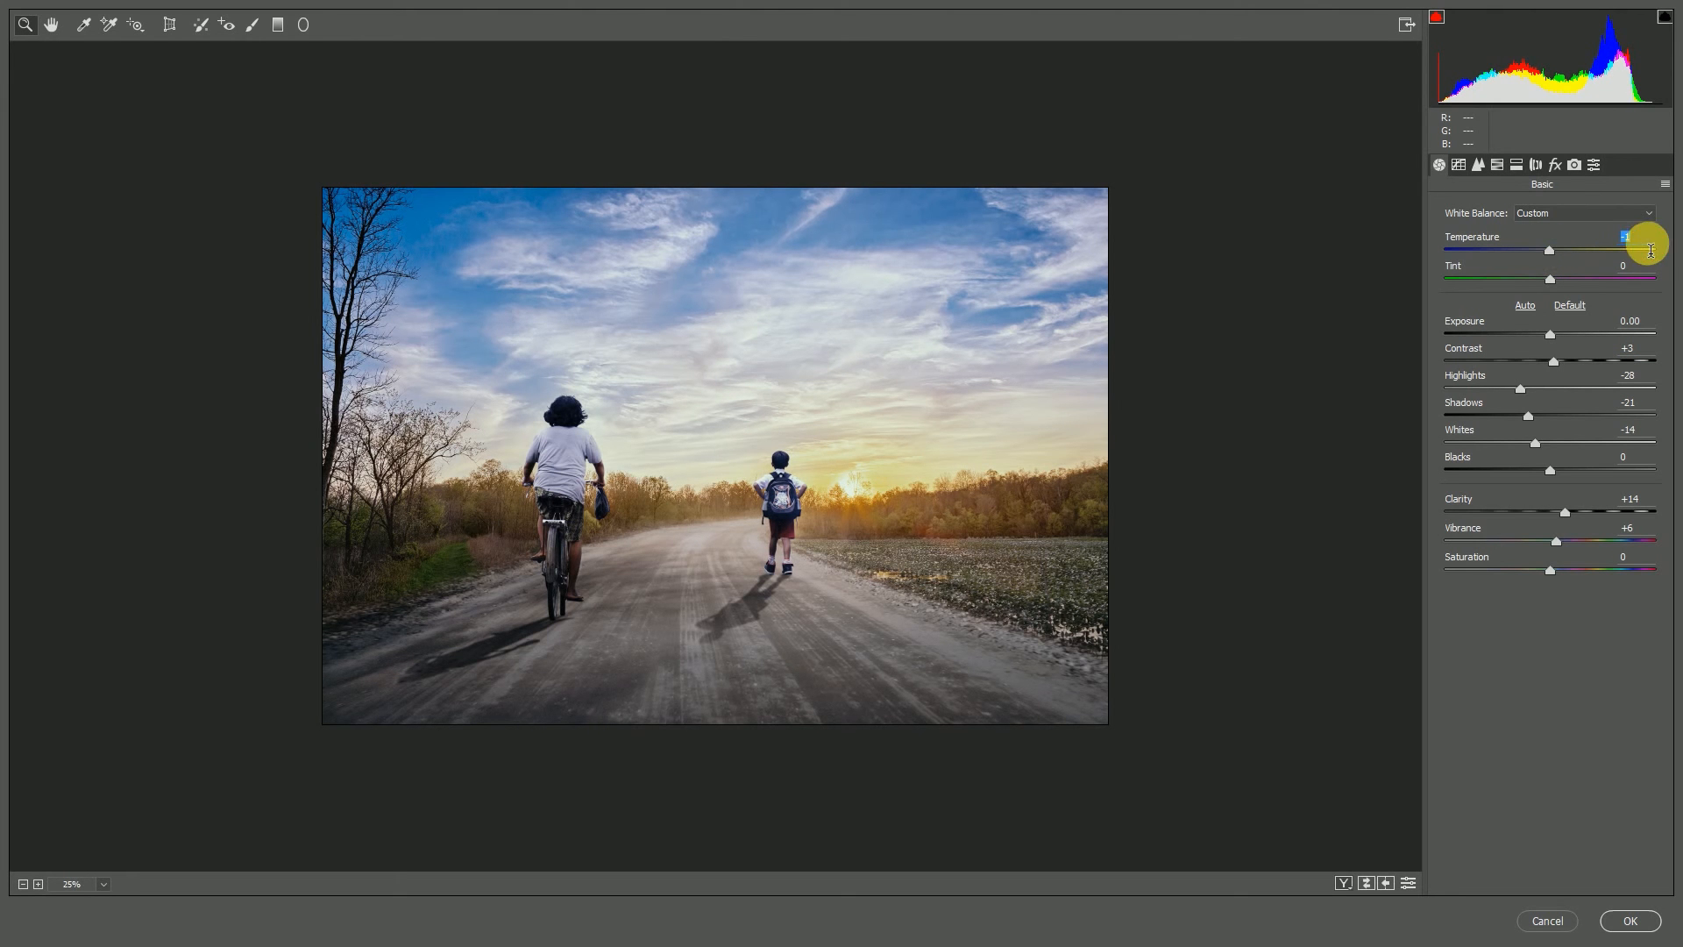
Set the Camera Raw sharpening amount to about 15 and apply a small amount of luminance noise reduction
left_click(1478, 165)
left_click_drag(1453, 237, 1468, 244)
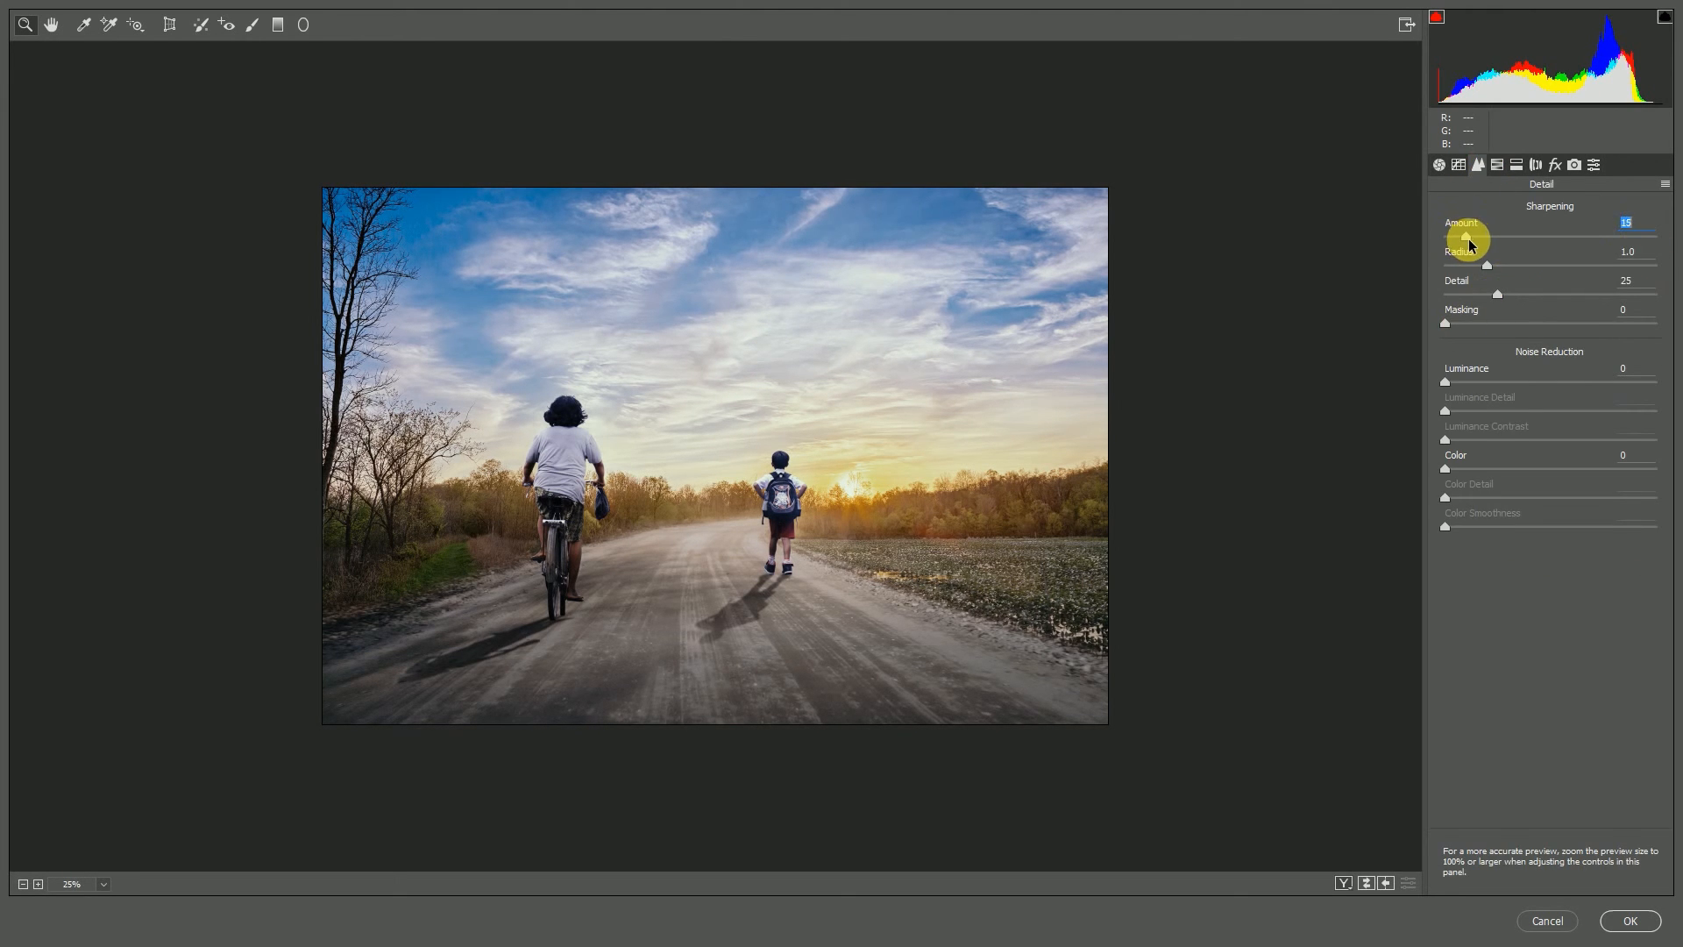
left_click_drag(1445, 382, 1454, 382)
In Camera Raw's HSL settings, set the hue of Oranges to -12 and Blues to +6, and the saturation of Blues to -4
left_click(1497, 164)
left_click(1571, 238)
left_click_drag(1566, 331, 1563, 331)
mouse_move(1550, 447)
left_mouse_down()
mouse_move(1501, 446)
mouse_move(1557, 446)
left_mouse_up()
left_click(1502, 238)
left_click(1448, 239)
type("-")
left_click_drag(1550, 331, 1541, 347)
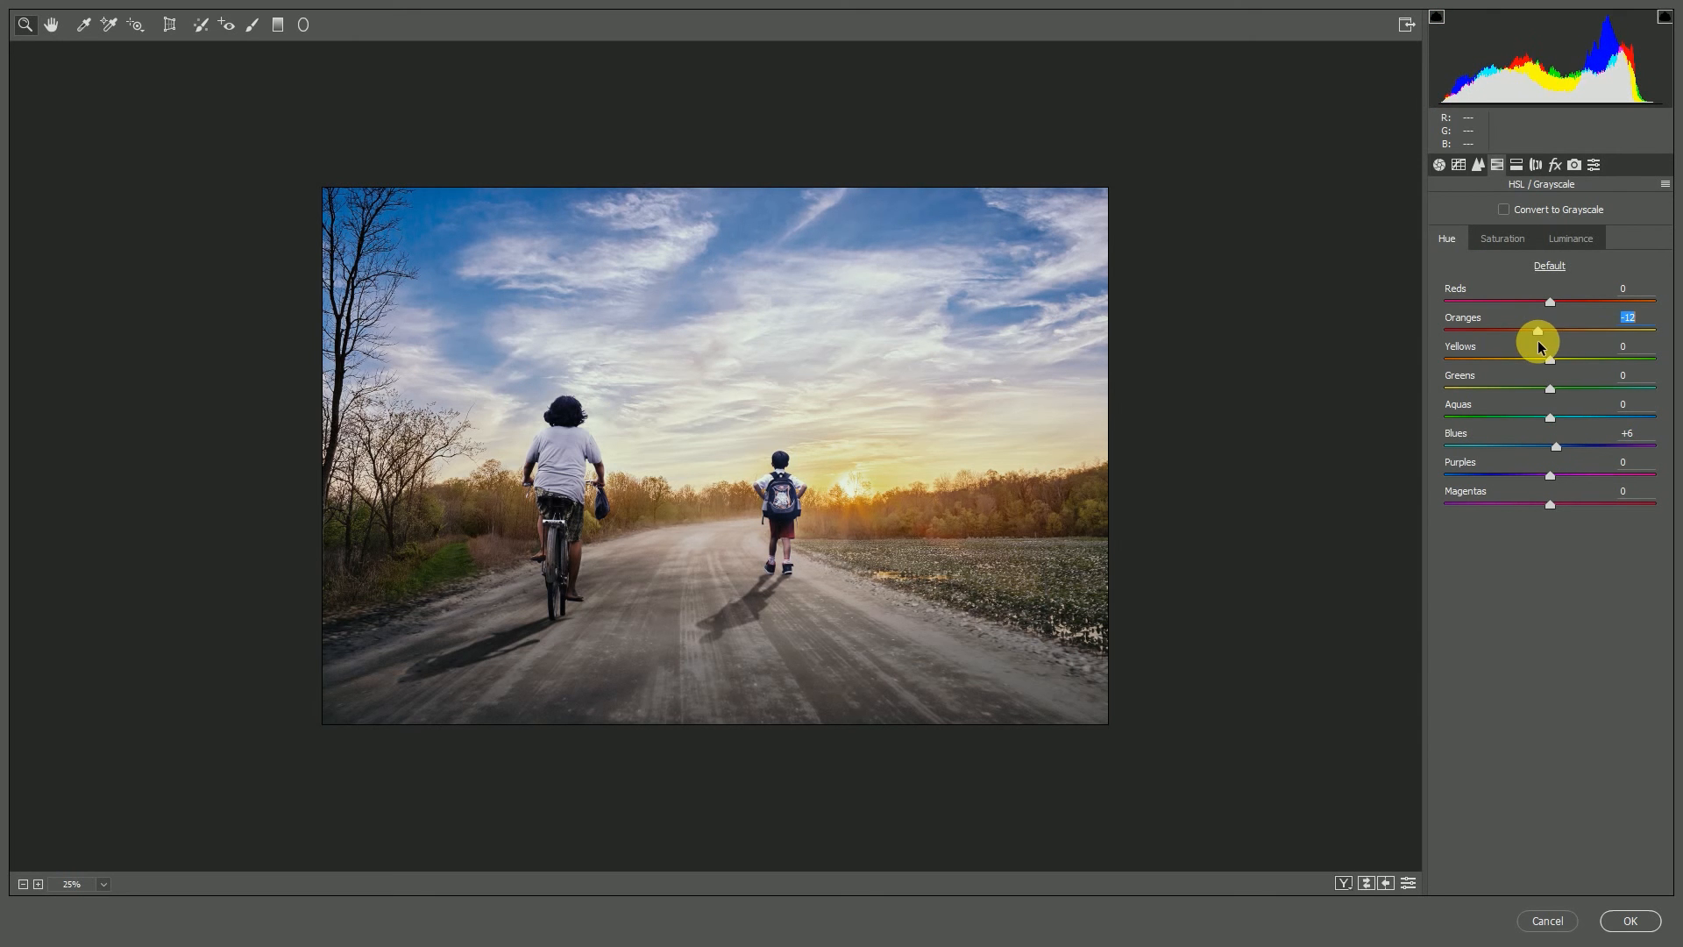
Raise the saturation of Yellows to about +17 in Camera Raw's HSL settings
left_click(1501, 239)
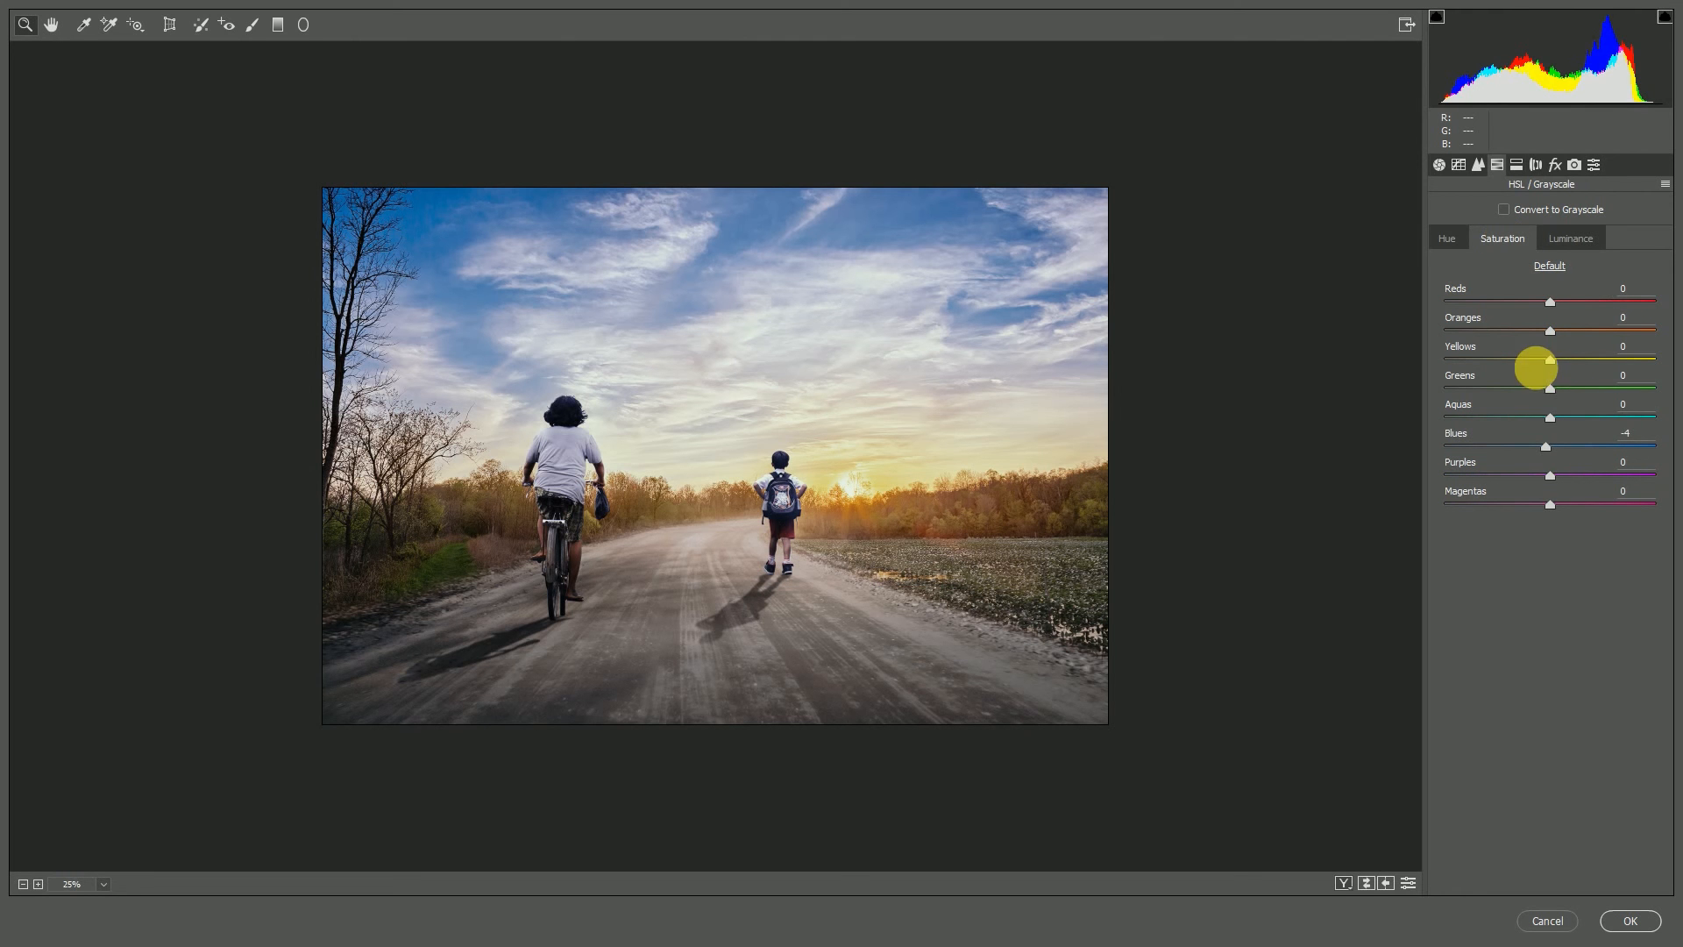
left_click_drag(1550, 361, 1588, 392)
type("-")
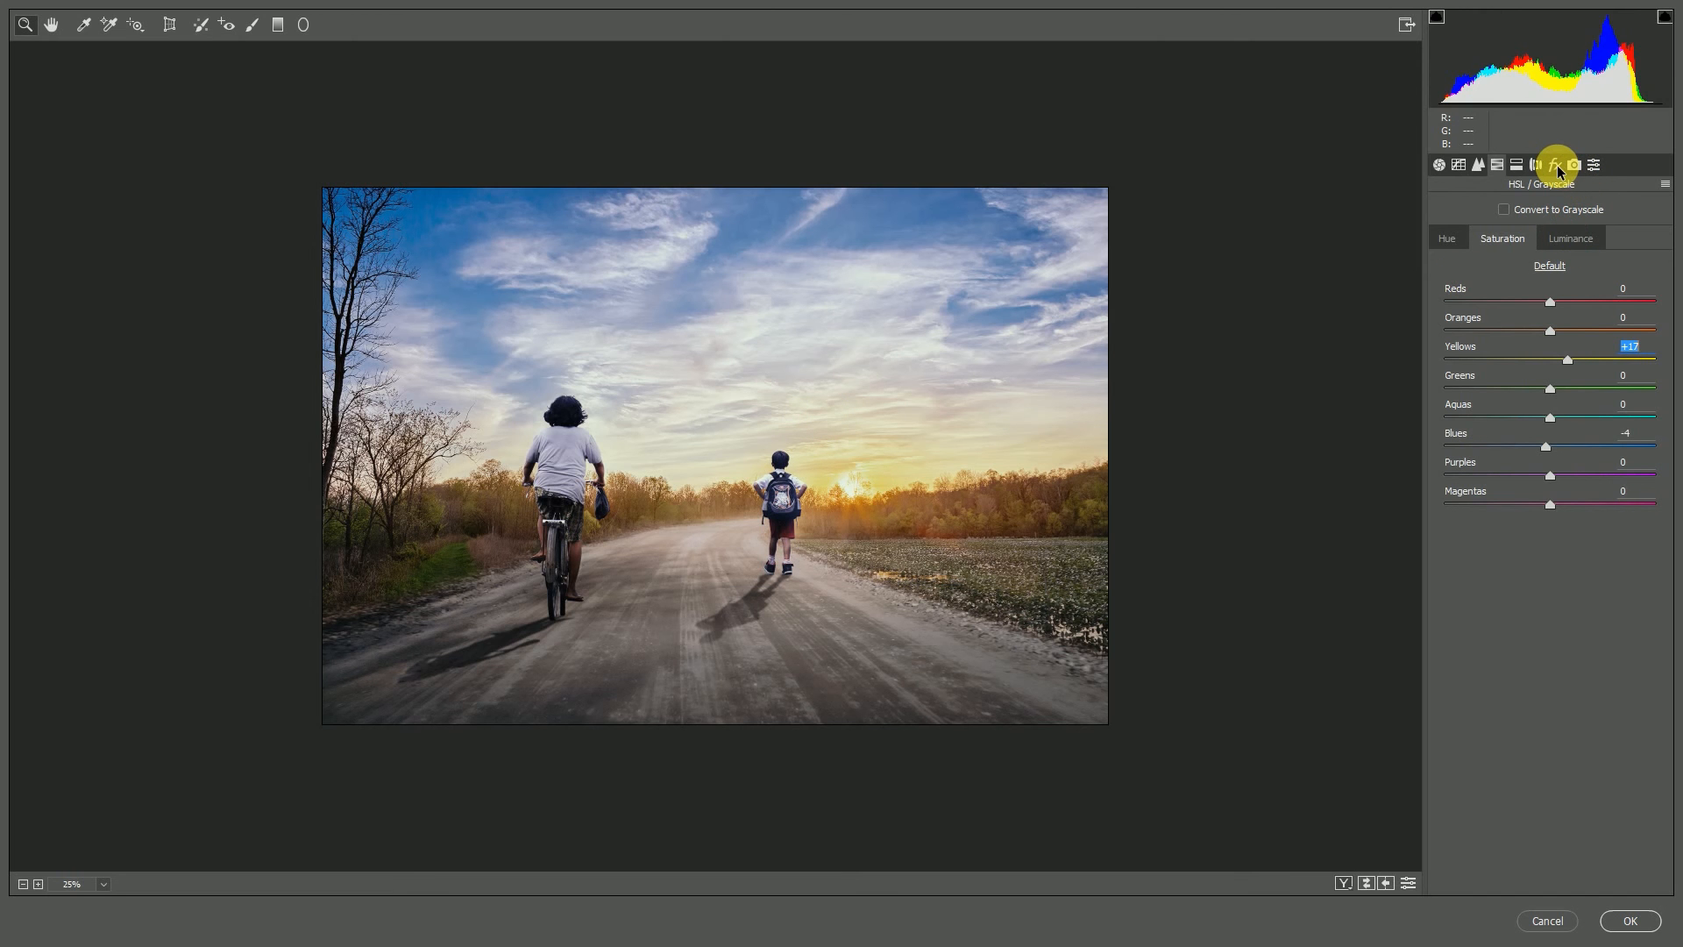
Make a slight adjustment to Camera Raw's Effects settings and apply the filter to the stamped layer
left_click(1573, 165)
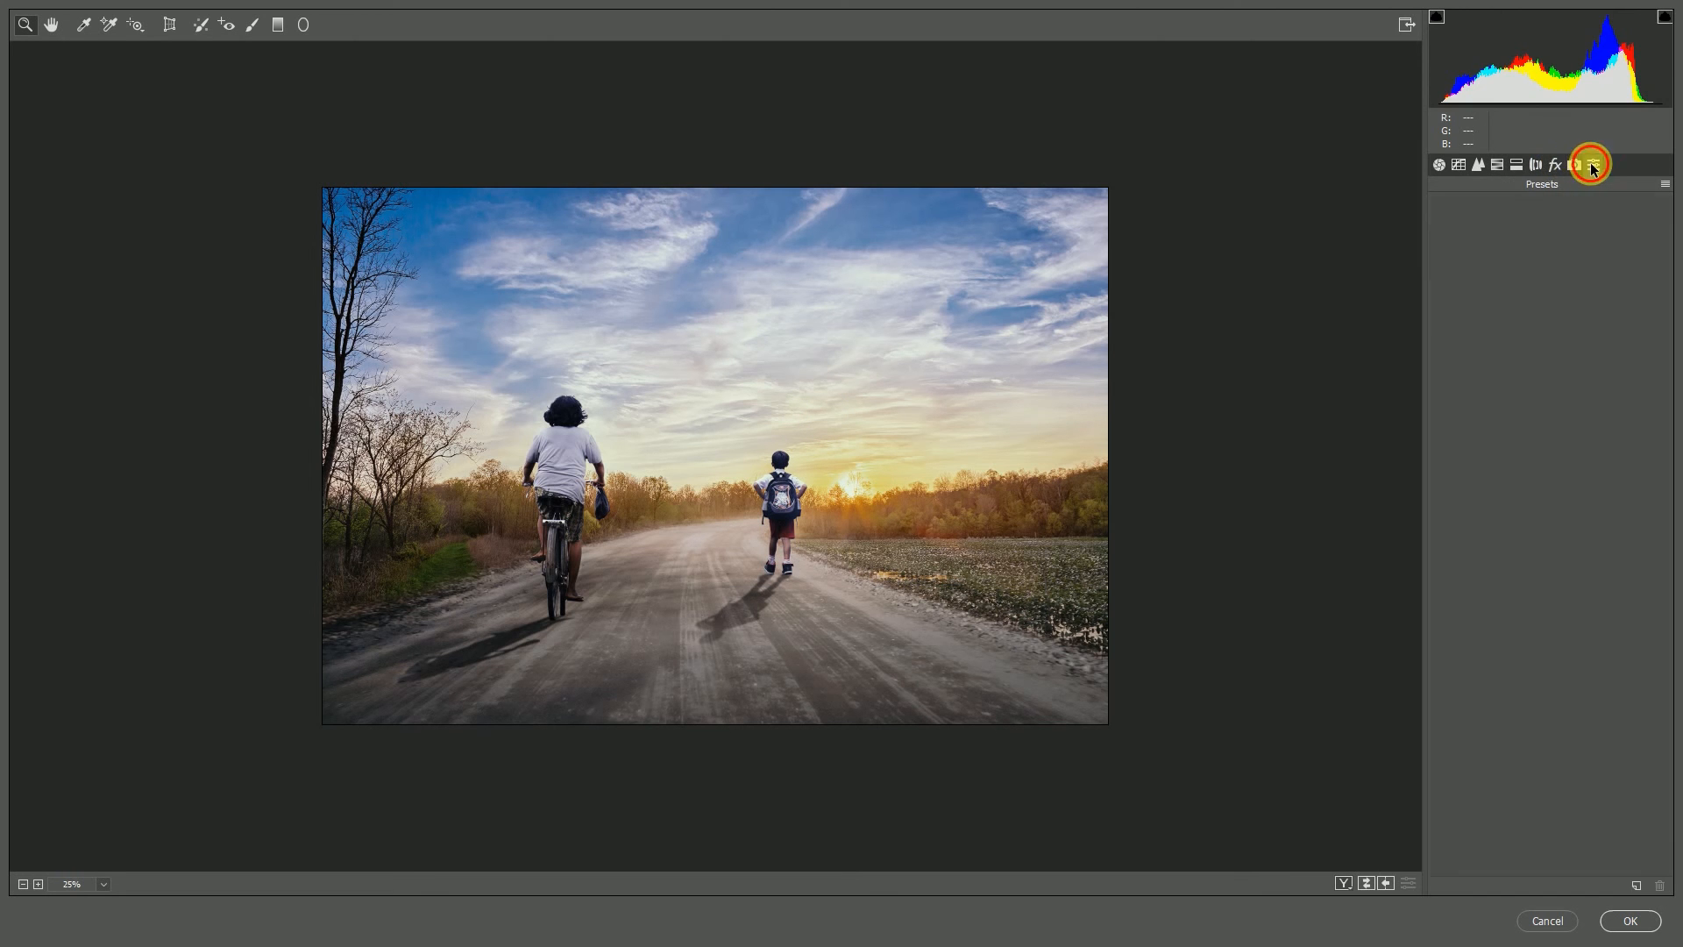
left_click(1556, 165)
mouse_move(1550, 455)
left_mouse_down()
mouse_move(1532, 462)
mouse_move(1547, 462)
left_mouse_up()
left_click(1631, 921)
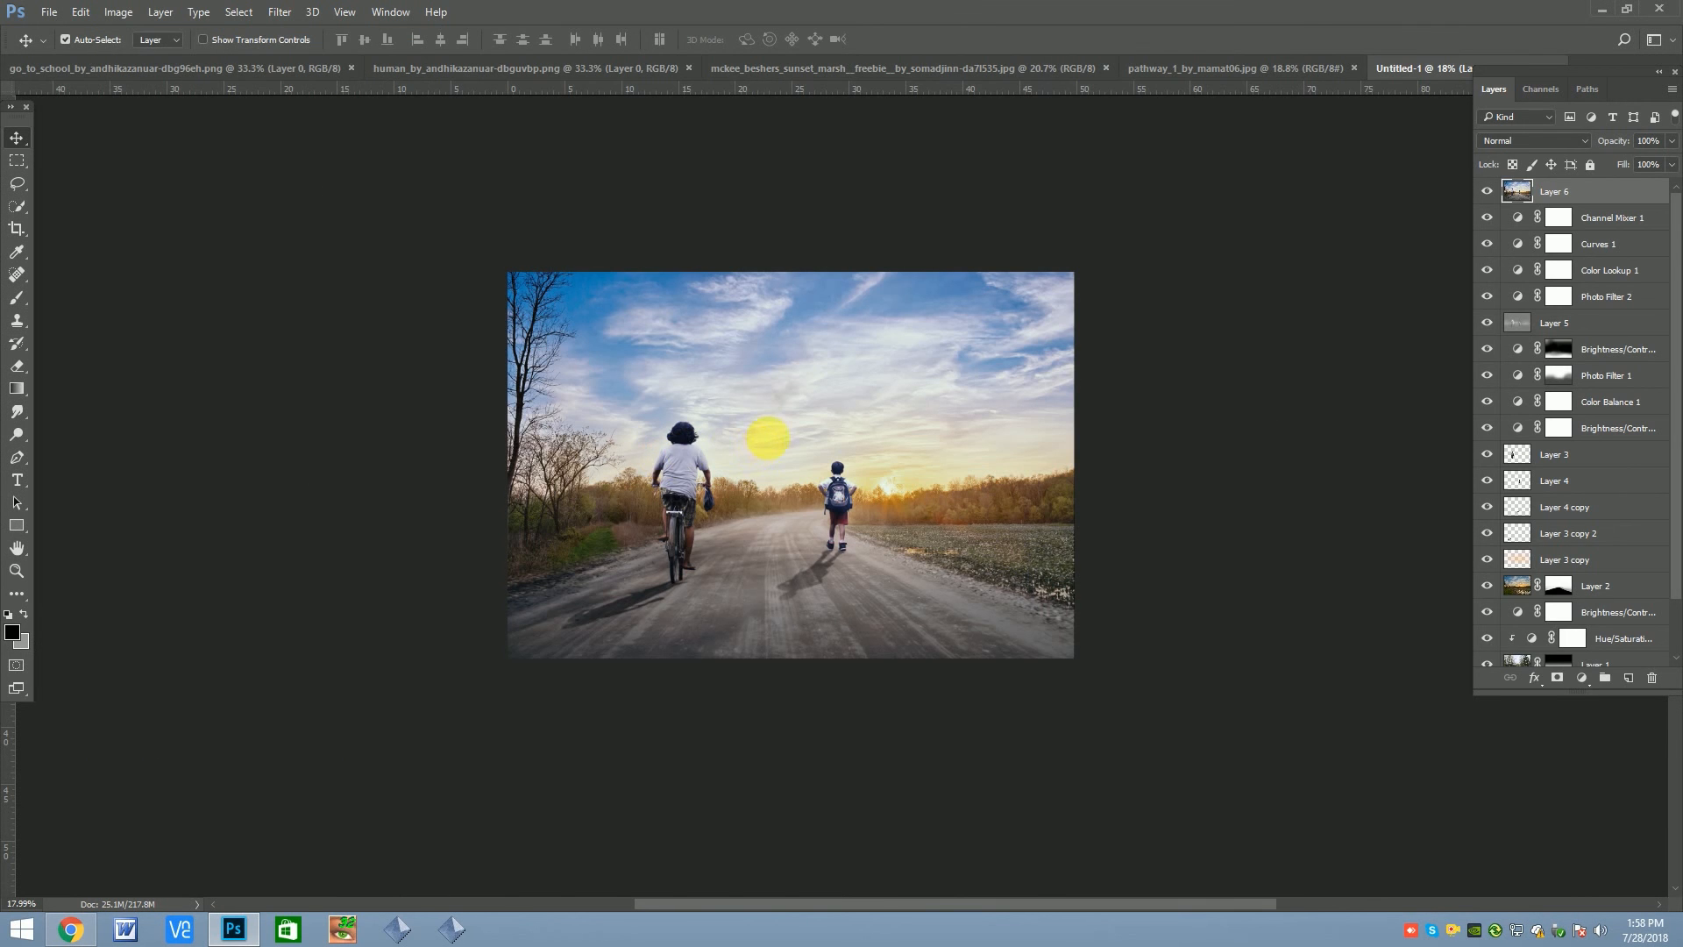
Apply the Nik Collection's HDR Efex Pro 2 filter with the 01 - Default preset to the stamped layer
scroll(772, 439, "up", 2)
left_click(281, 13)
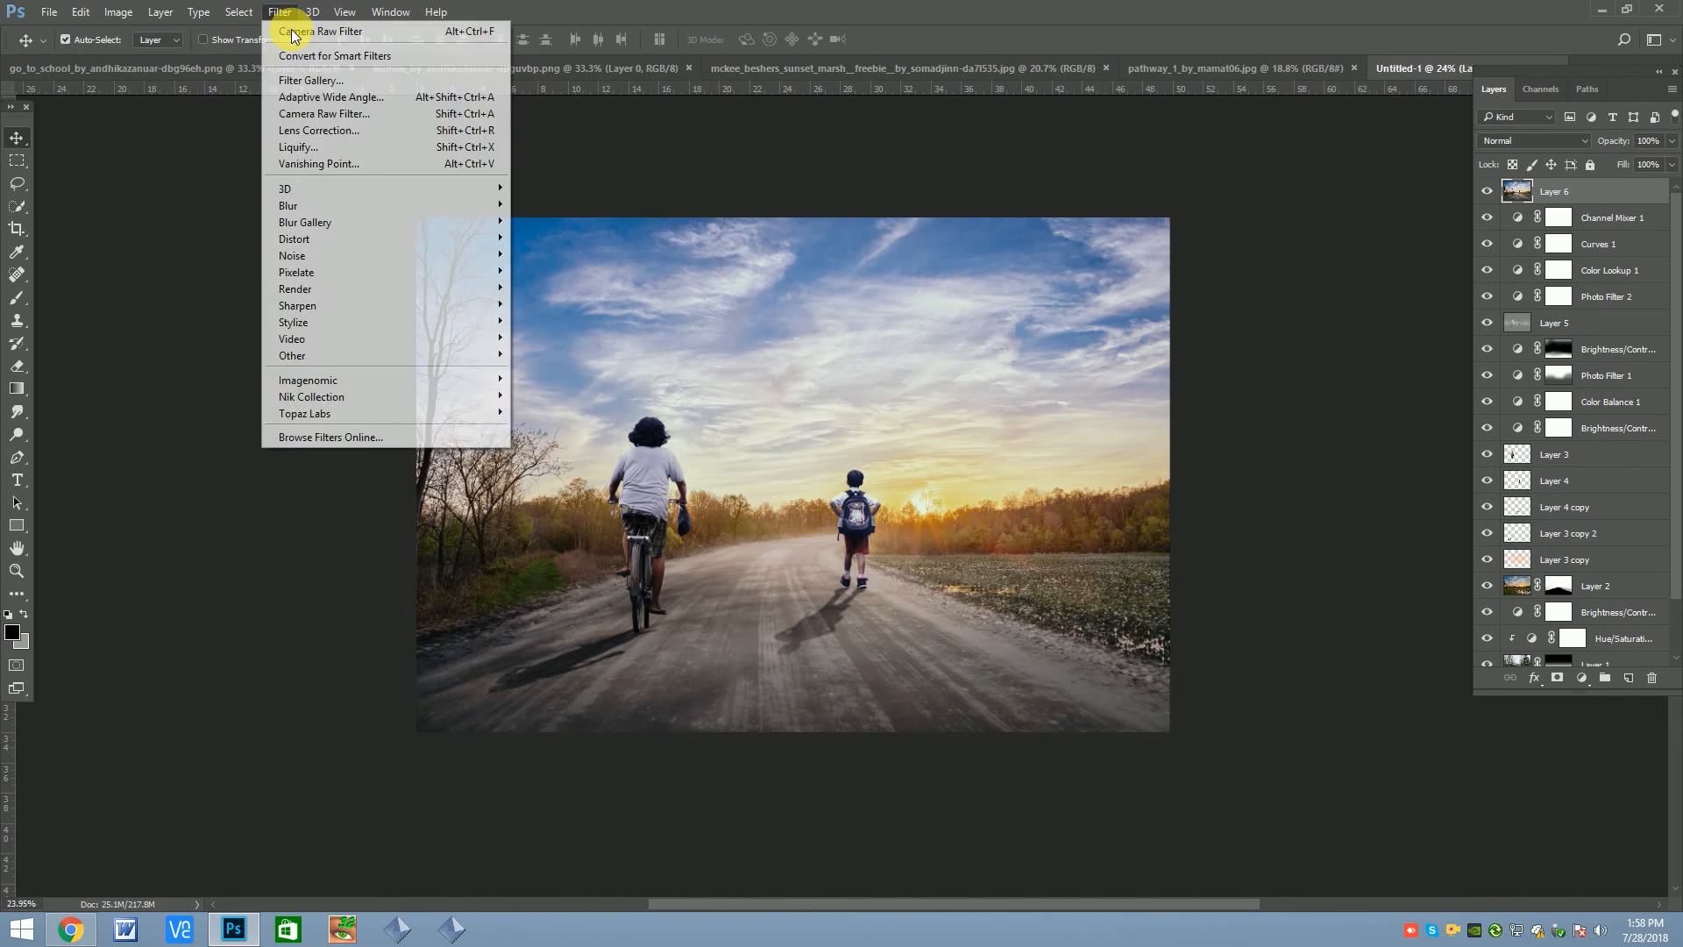
mouse_move(330, 392)
left_click(666, 443)
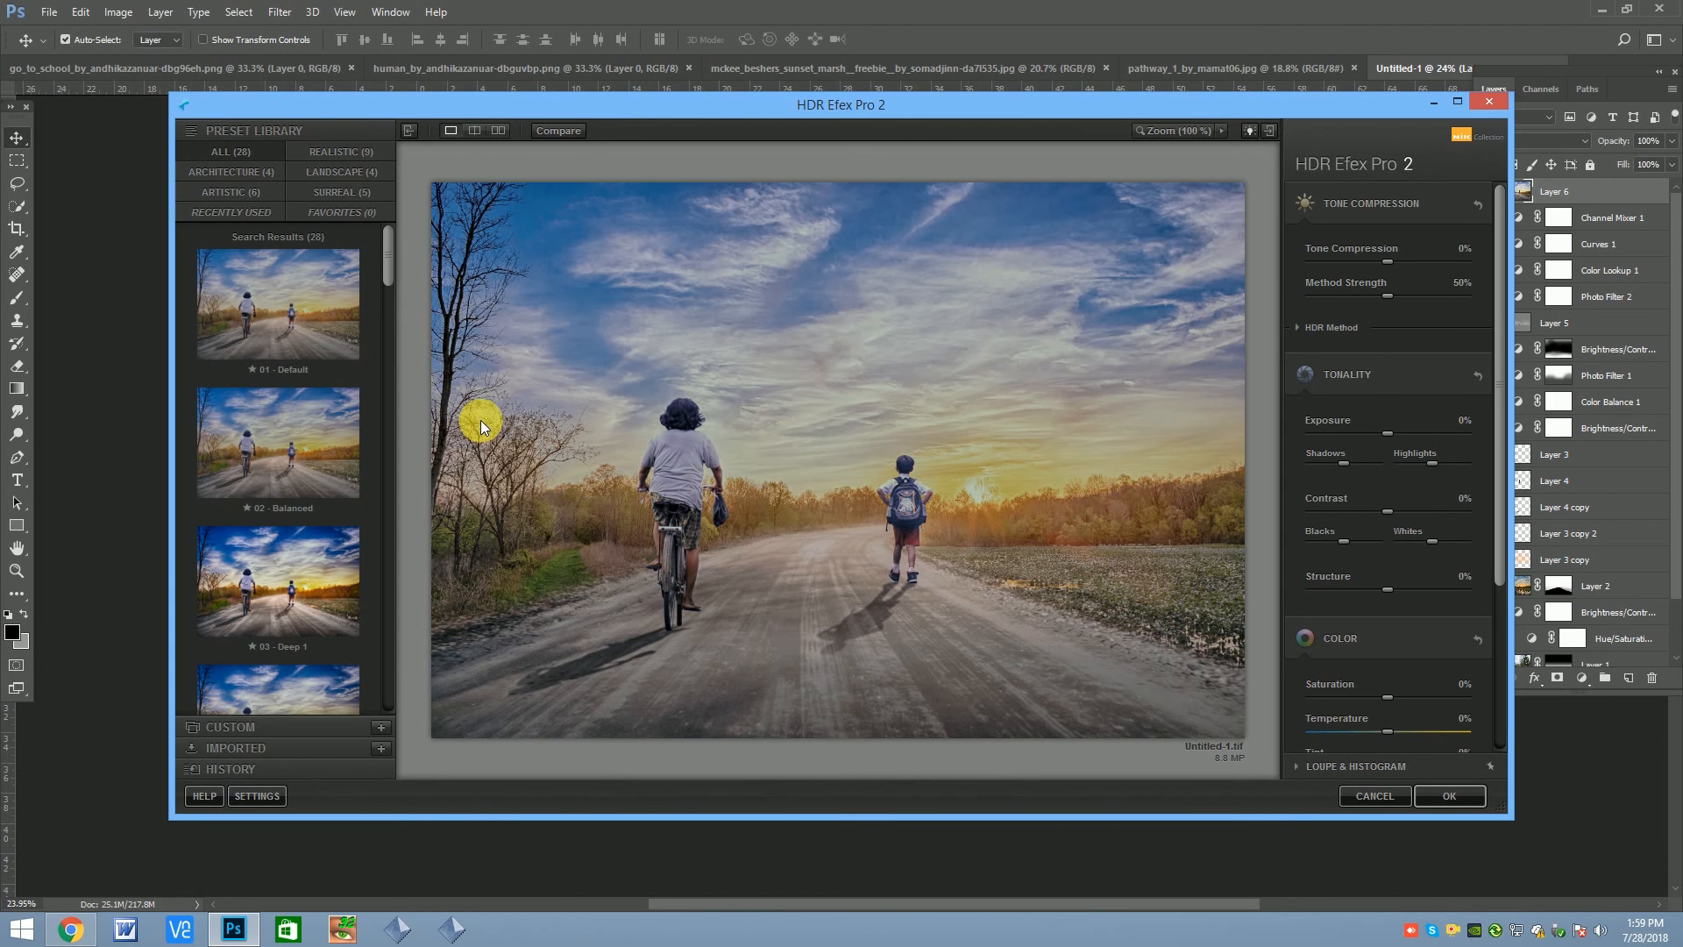
left_click(314, 428)
left_click(317, 289)
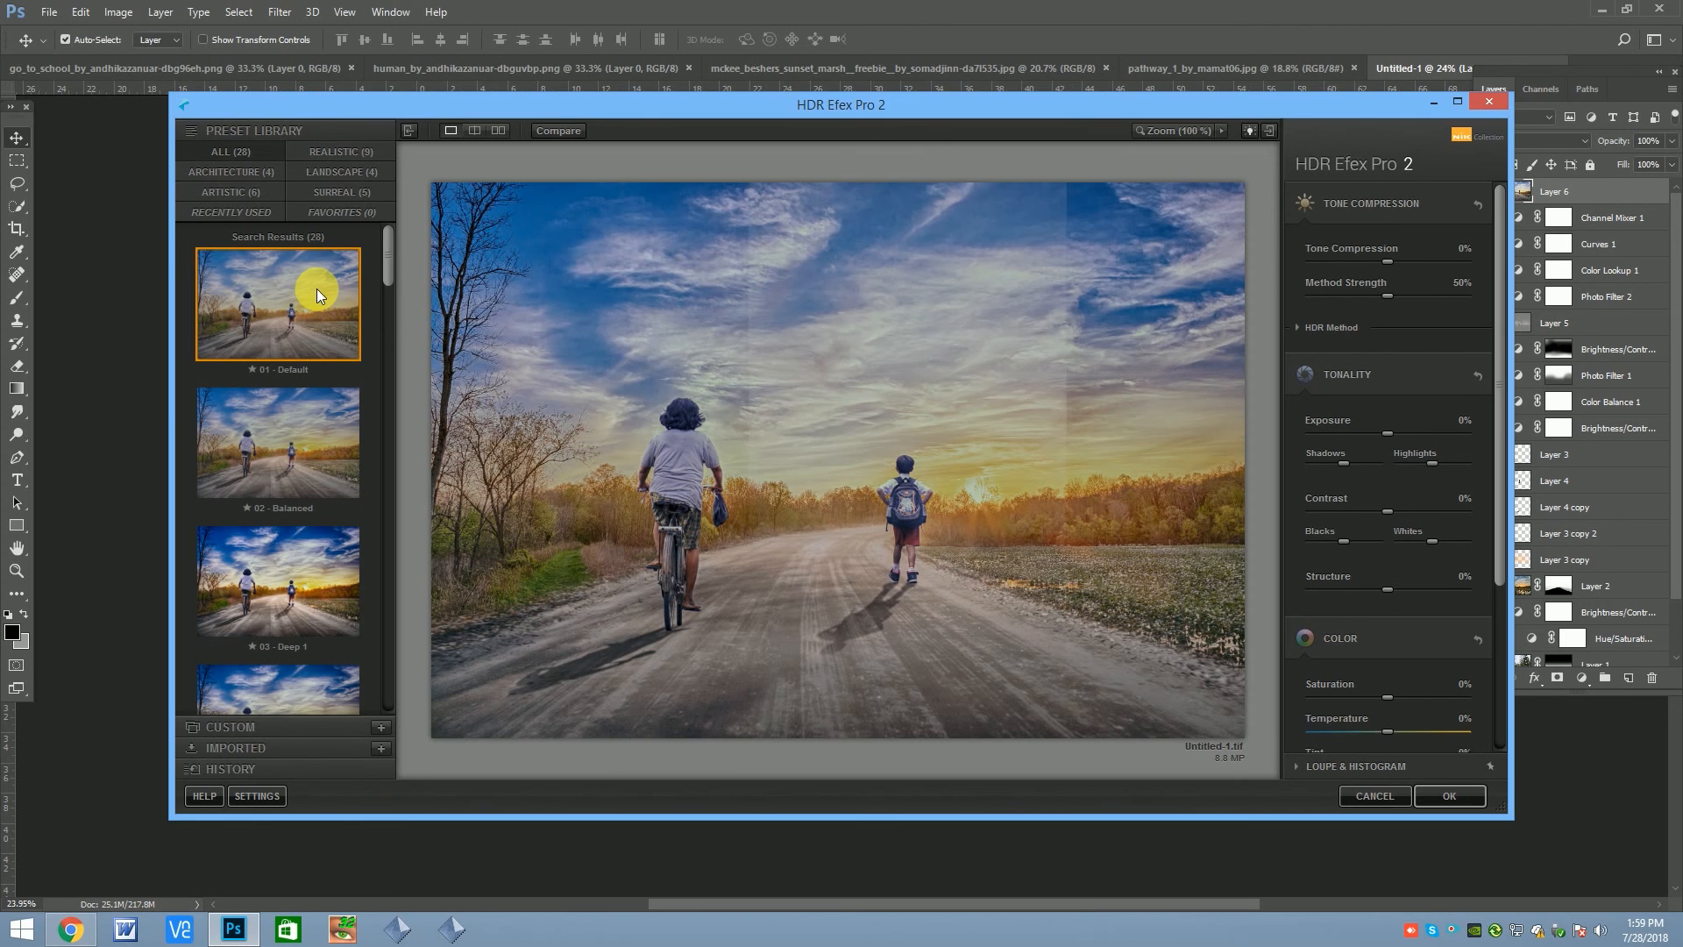
left_click(1449, 797)
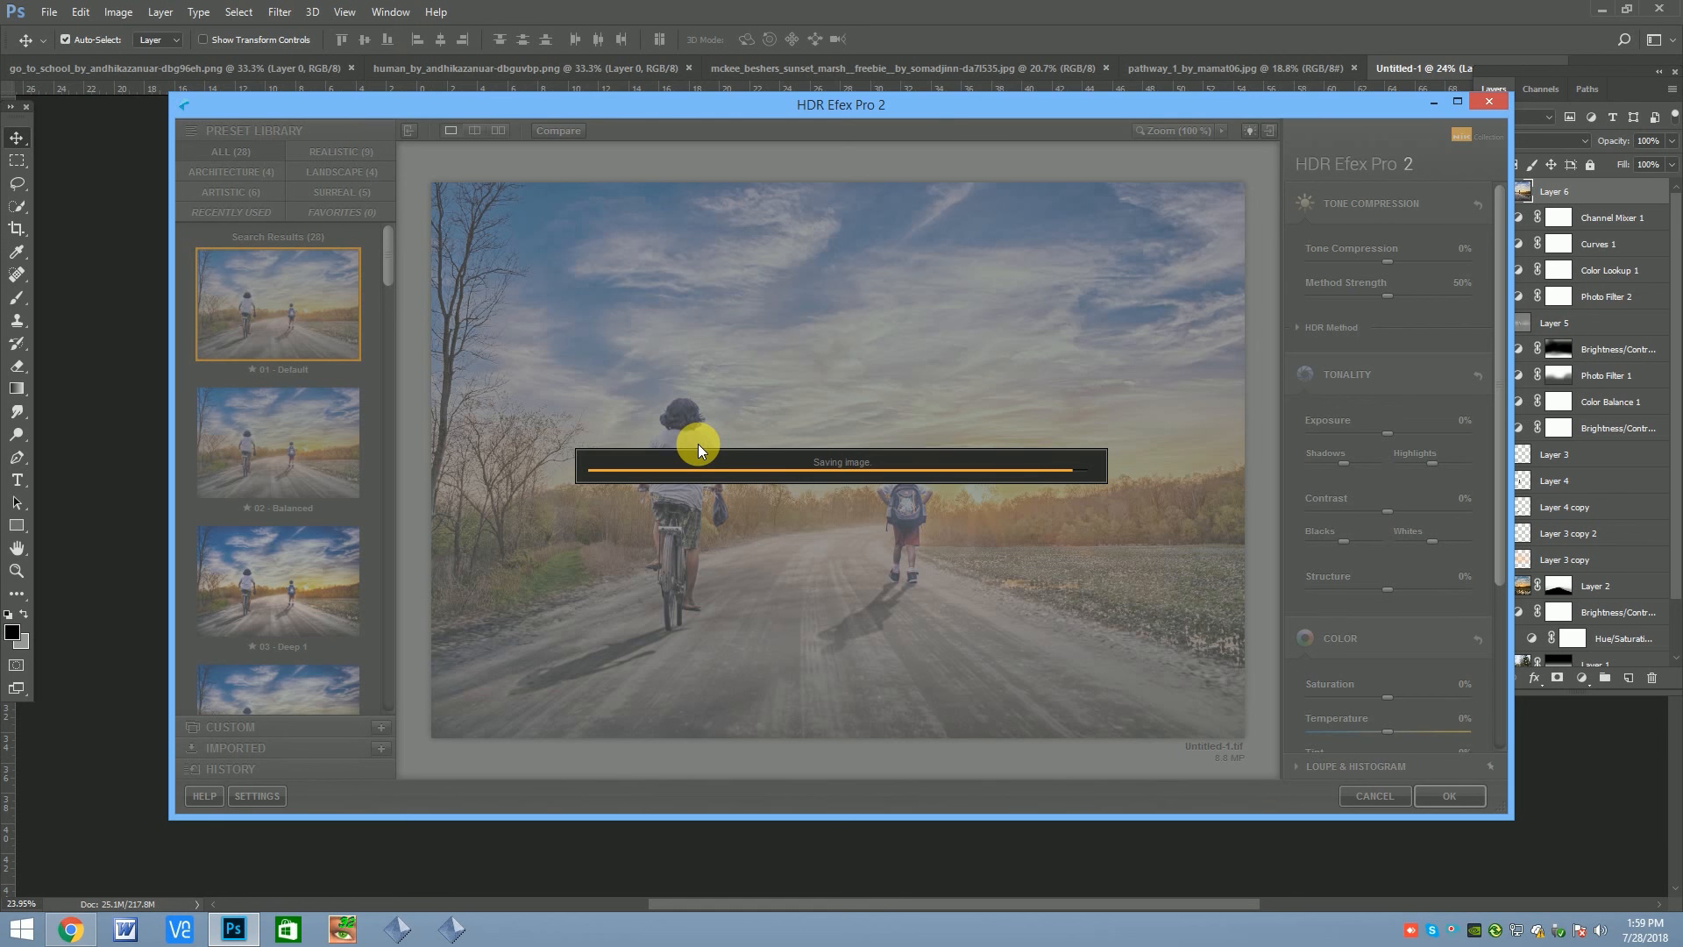
Partly erase the HDR layer over the sky, figures and road with a soft 1000 px eraser at 30% opacity, and compare the result
scroll(698, 446, "down", 2)
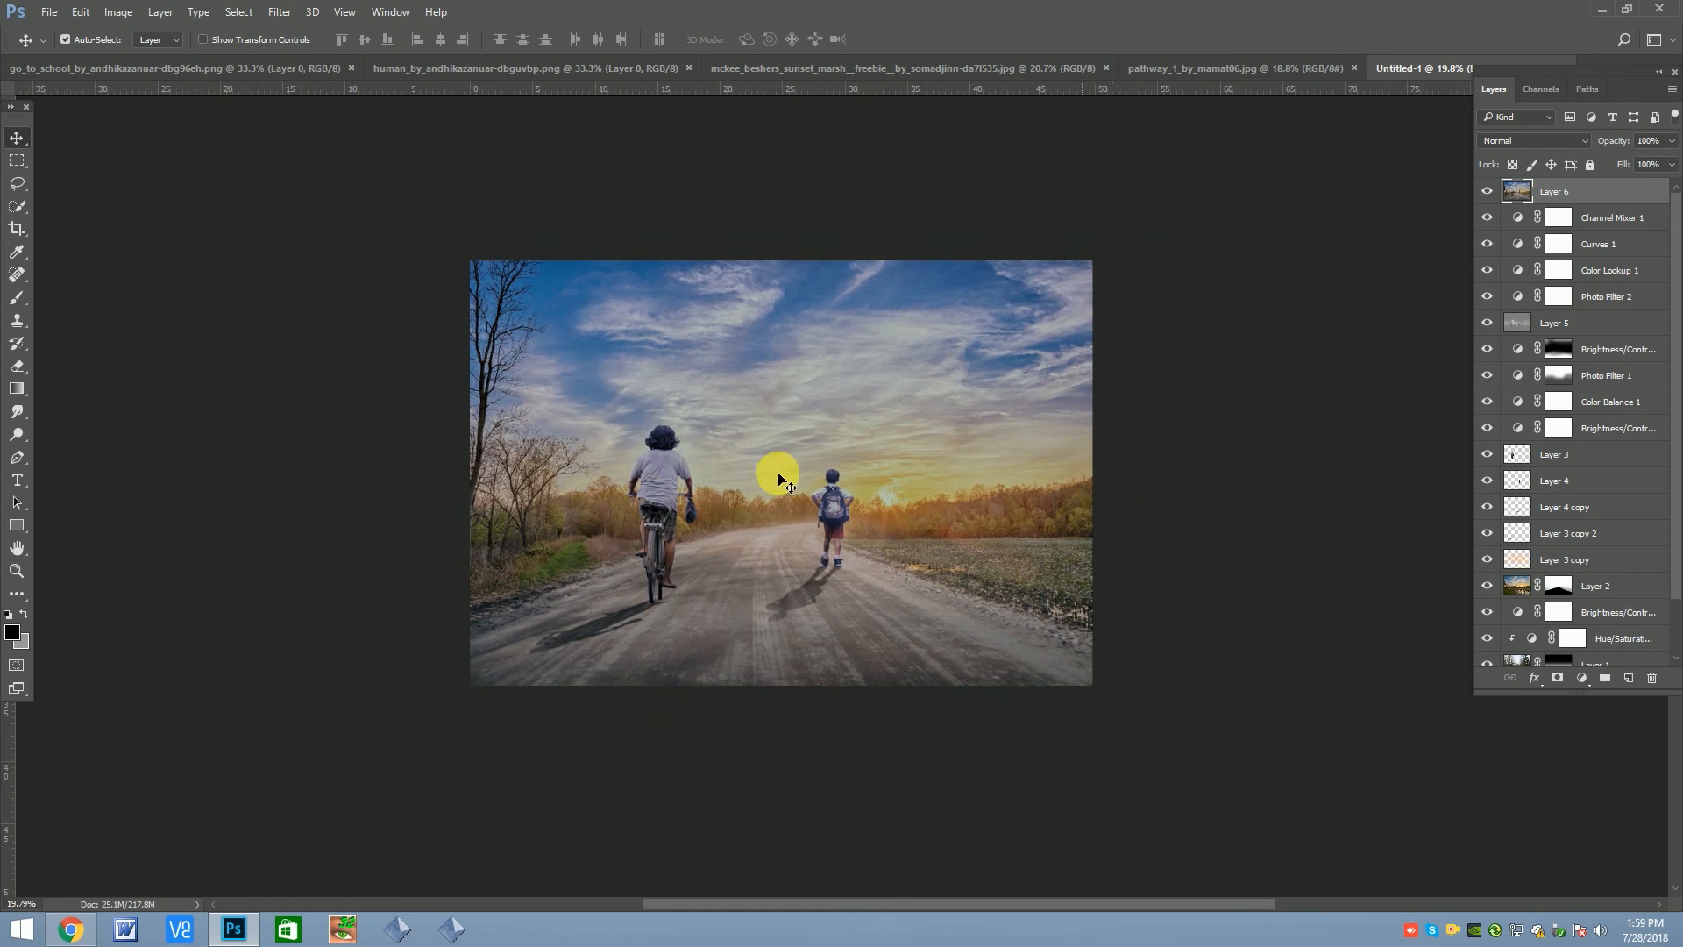
key("ctrl+z")
left_click(298, 41)
left_click_drag(244, 61, 241, 61)
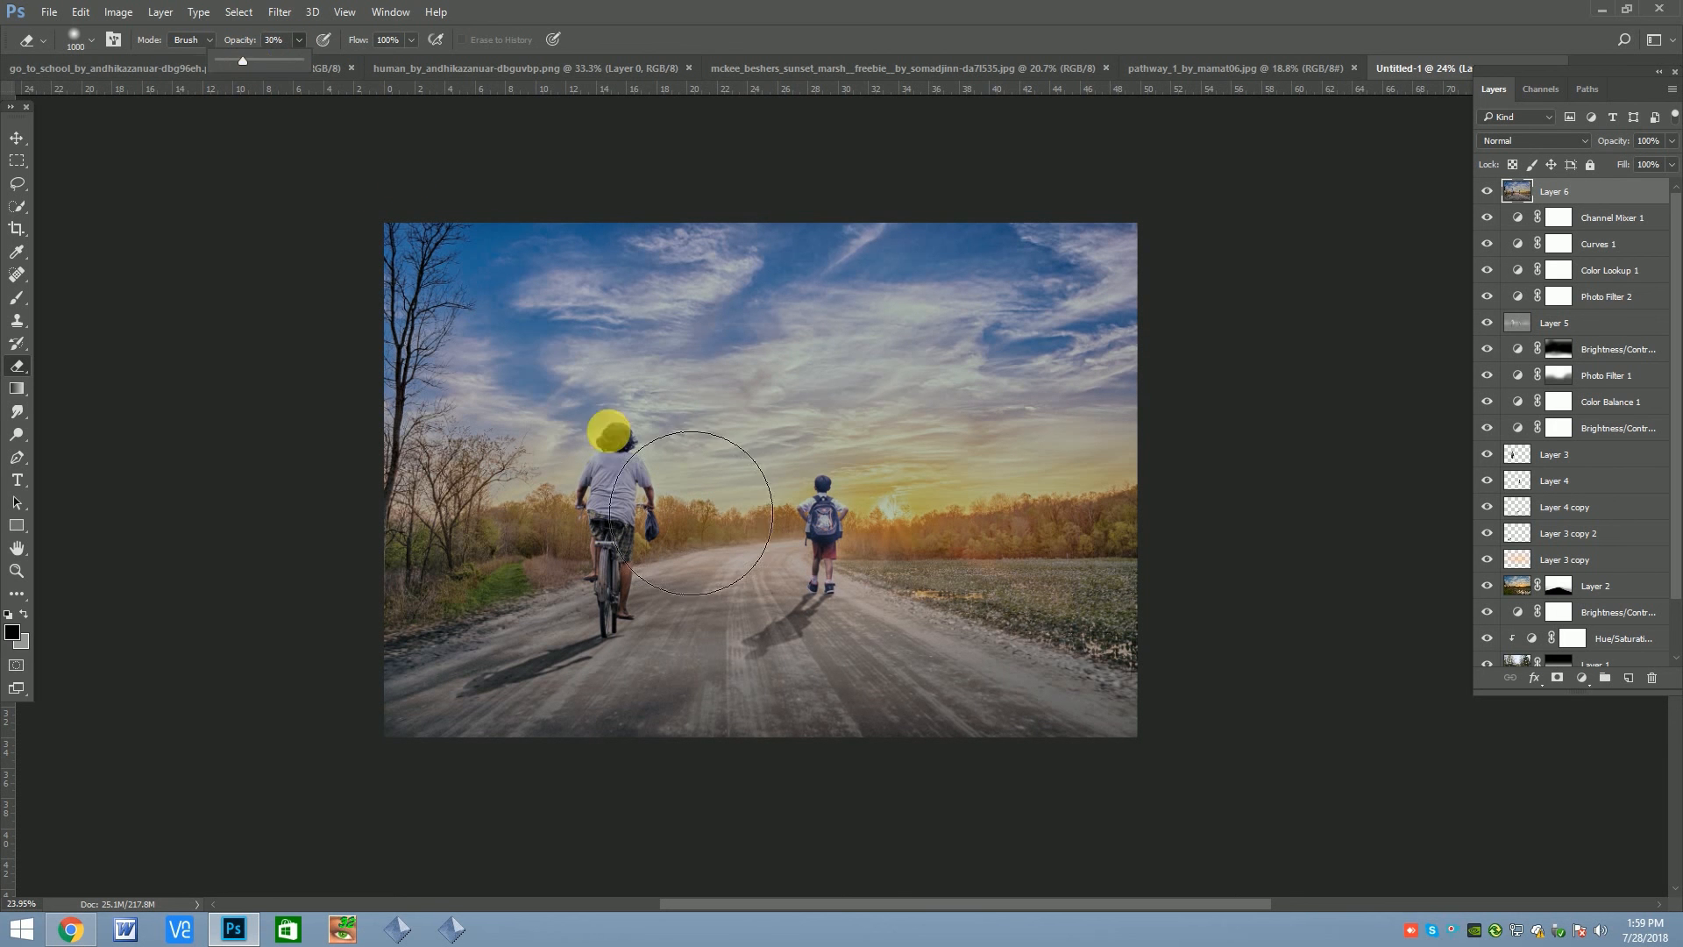
mouse_move(1000, 353)
left_mouse_down()
mouse_move(511, 376)
mouse_move(574, 382)
left_mouse_up()
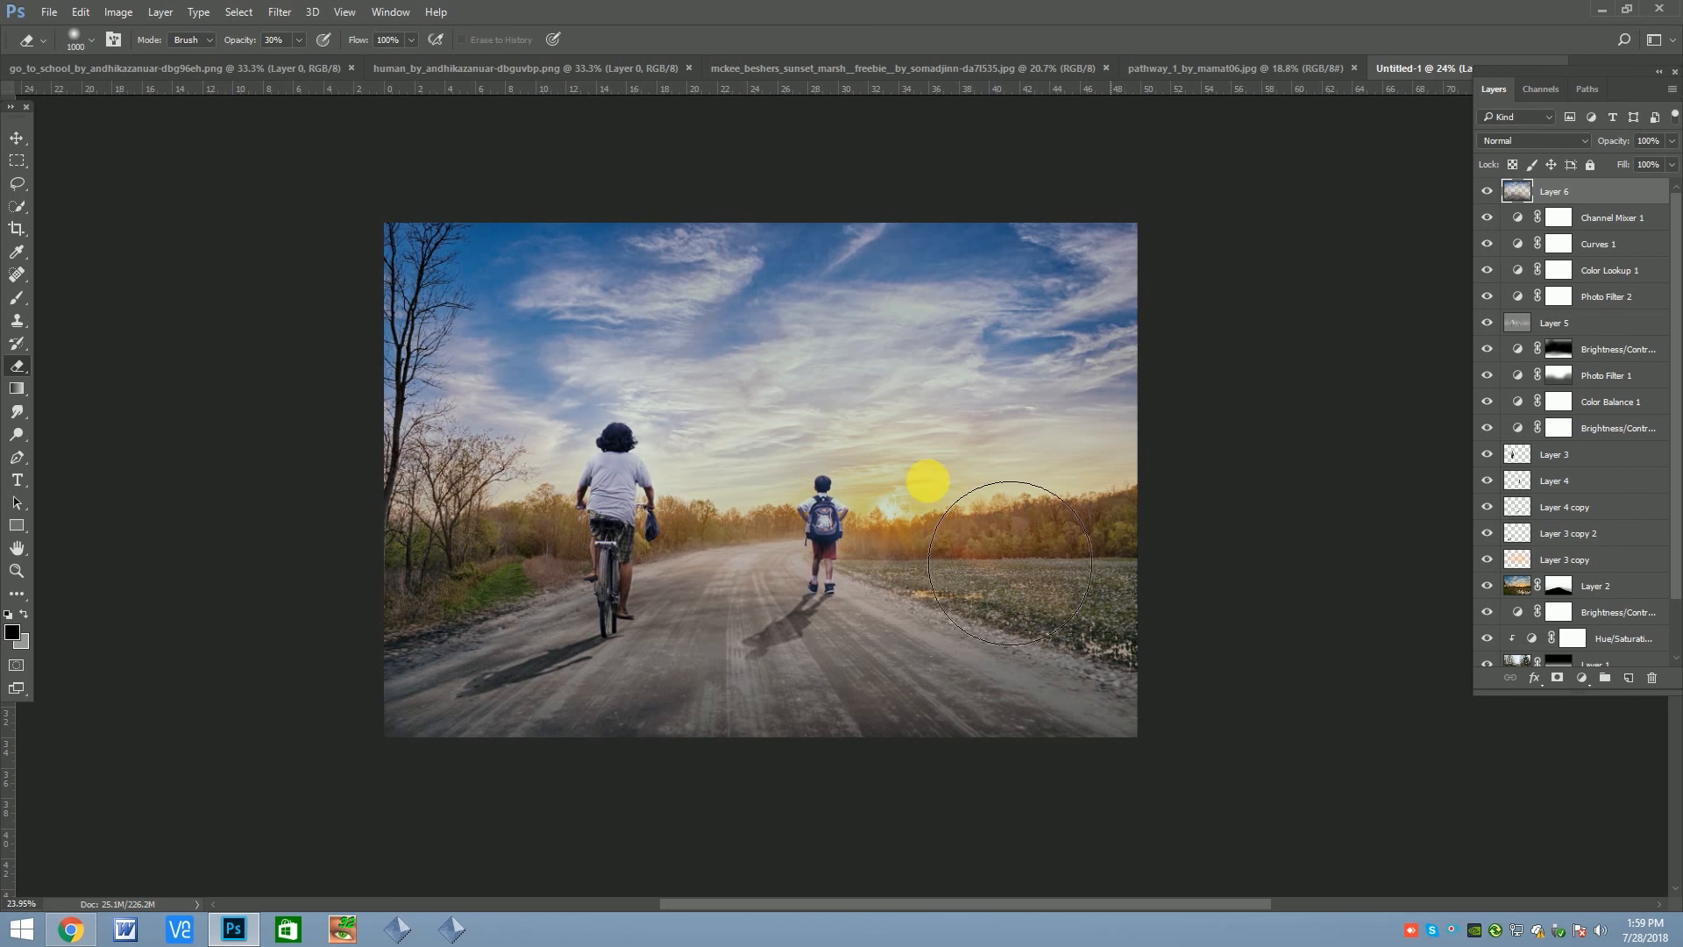
mouse_move(1091, 284)
left_mouse_down()
mouse_move(814, 296)
mouse_move(1056, 727)
mouse_move(811, 678)
left_mouse_up()
left_click(1489, 193)
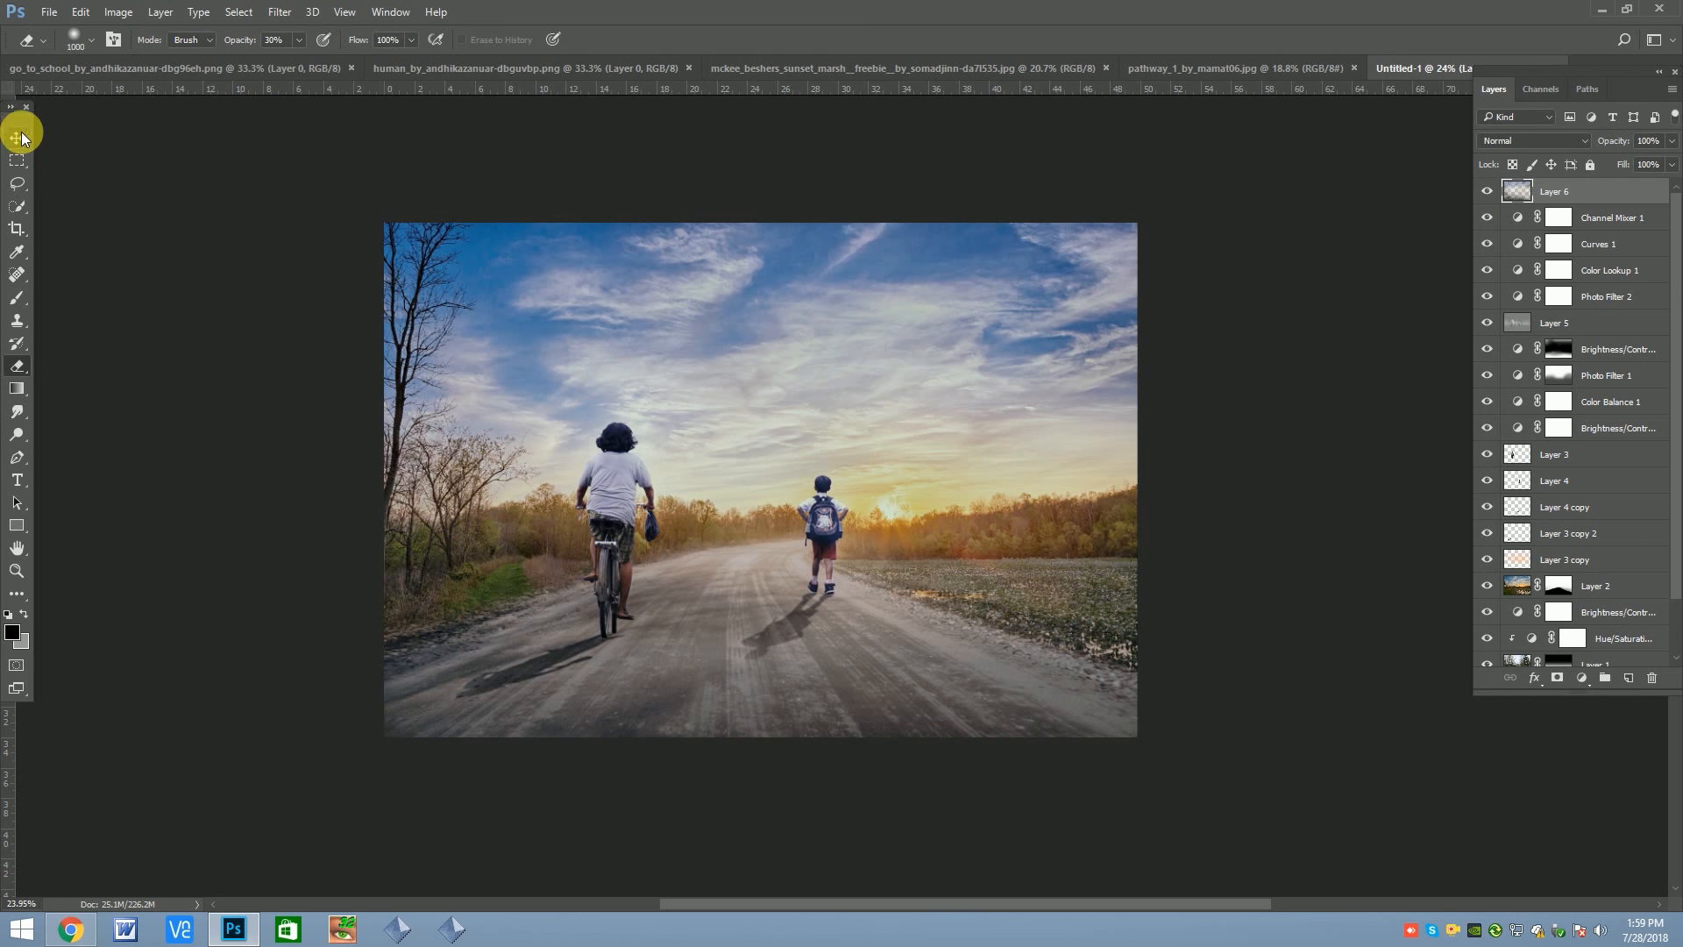
Add a Curves adjustment layer above the HDR layer and place a point on the highlight part of its curve
left_click(20, 142)
left_click(1582, 679)
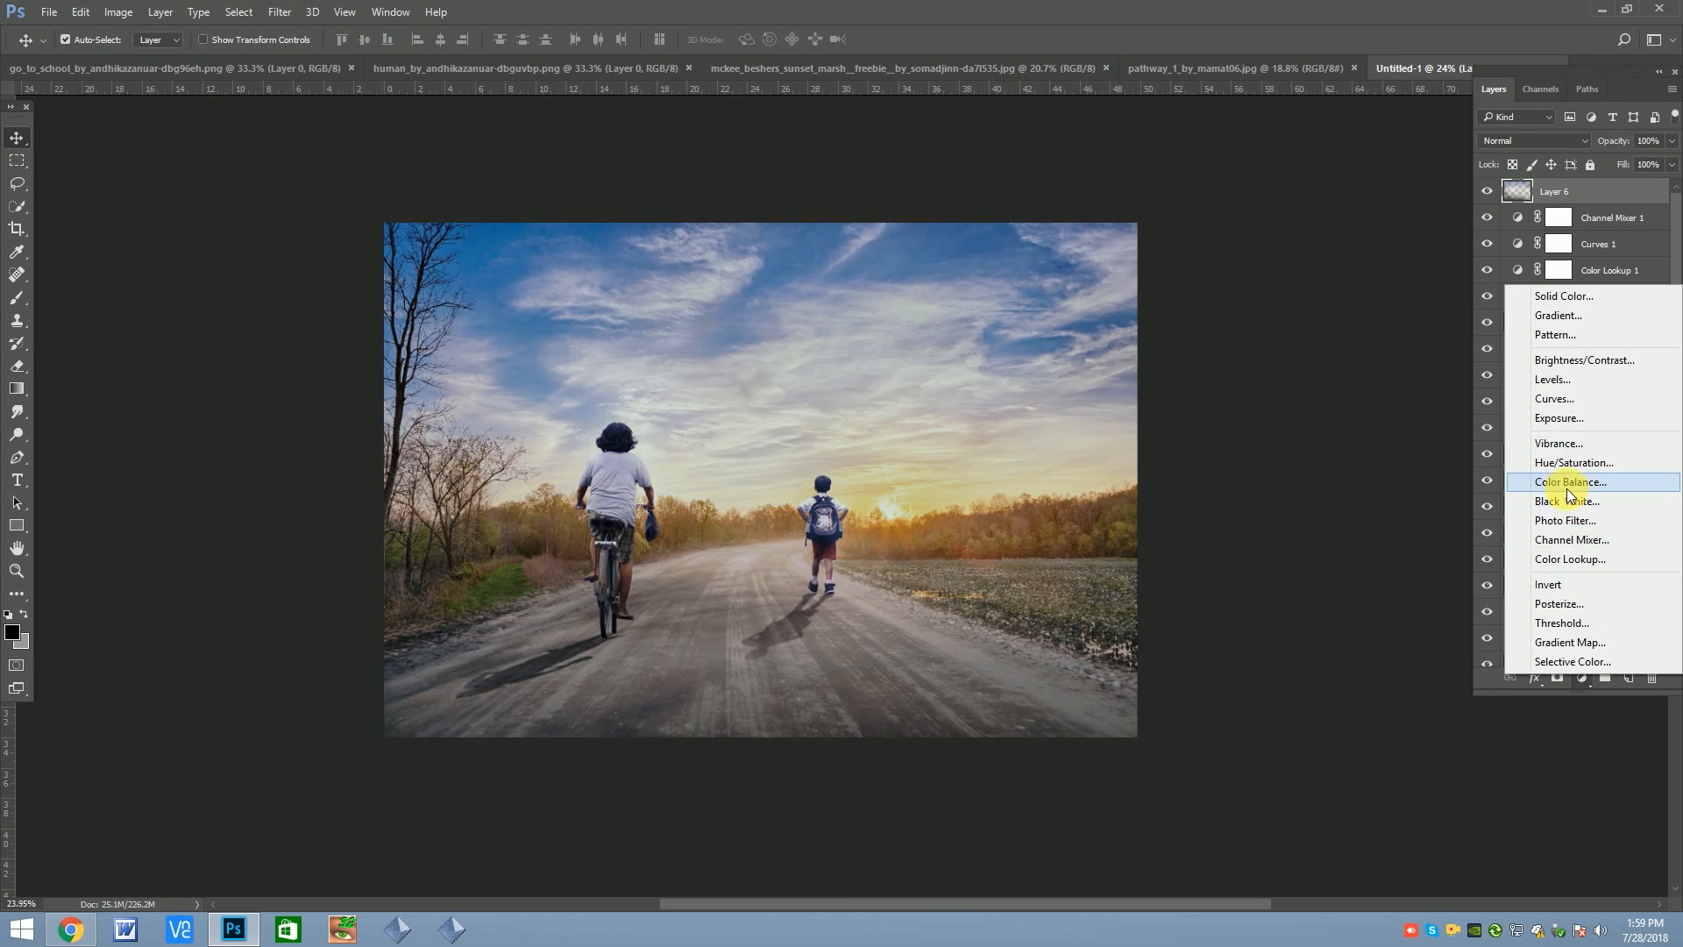
left_click(1564, 399)
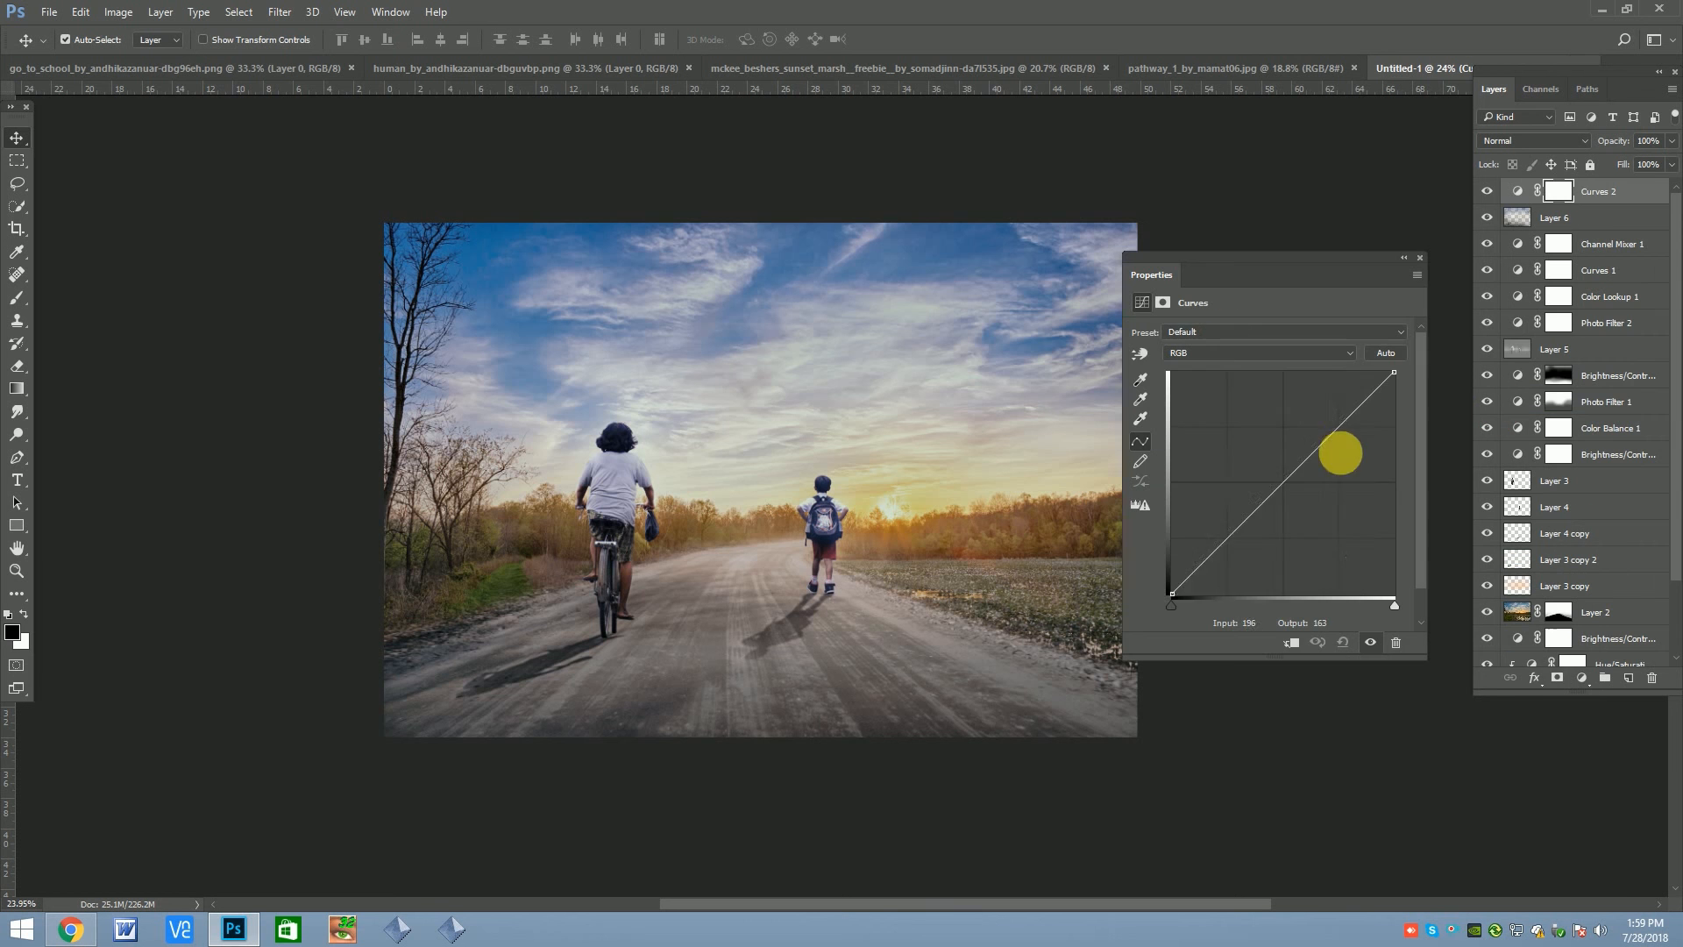
left_click_drag(1342, 432, 1304, 429)
Try a stronger contrast curve with a shadow point at about input 62, output 55, and undo it
left_click(1247, 483)
left_click_drag(1247, 484, 1232, 552)
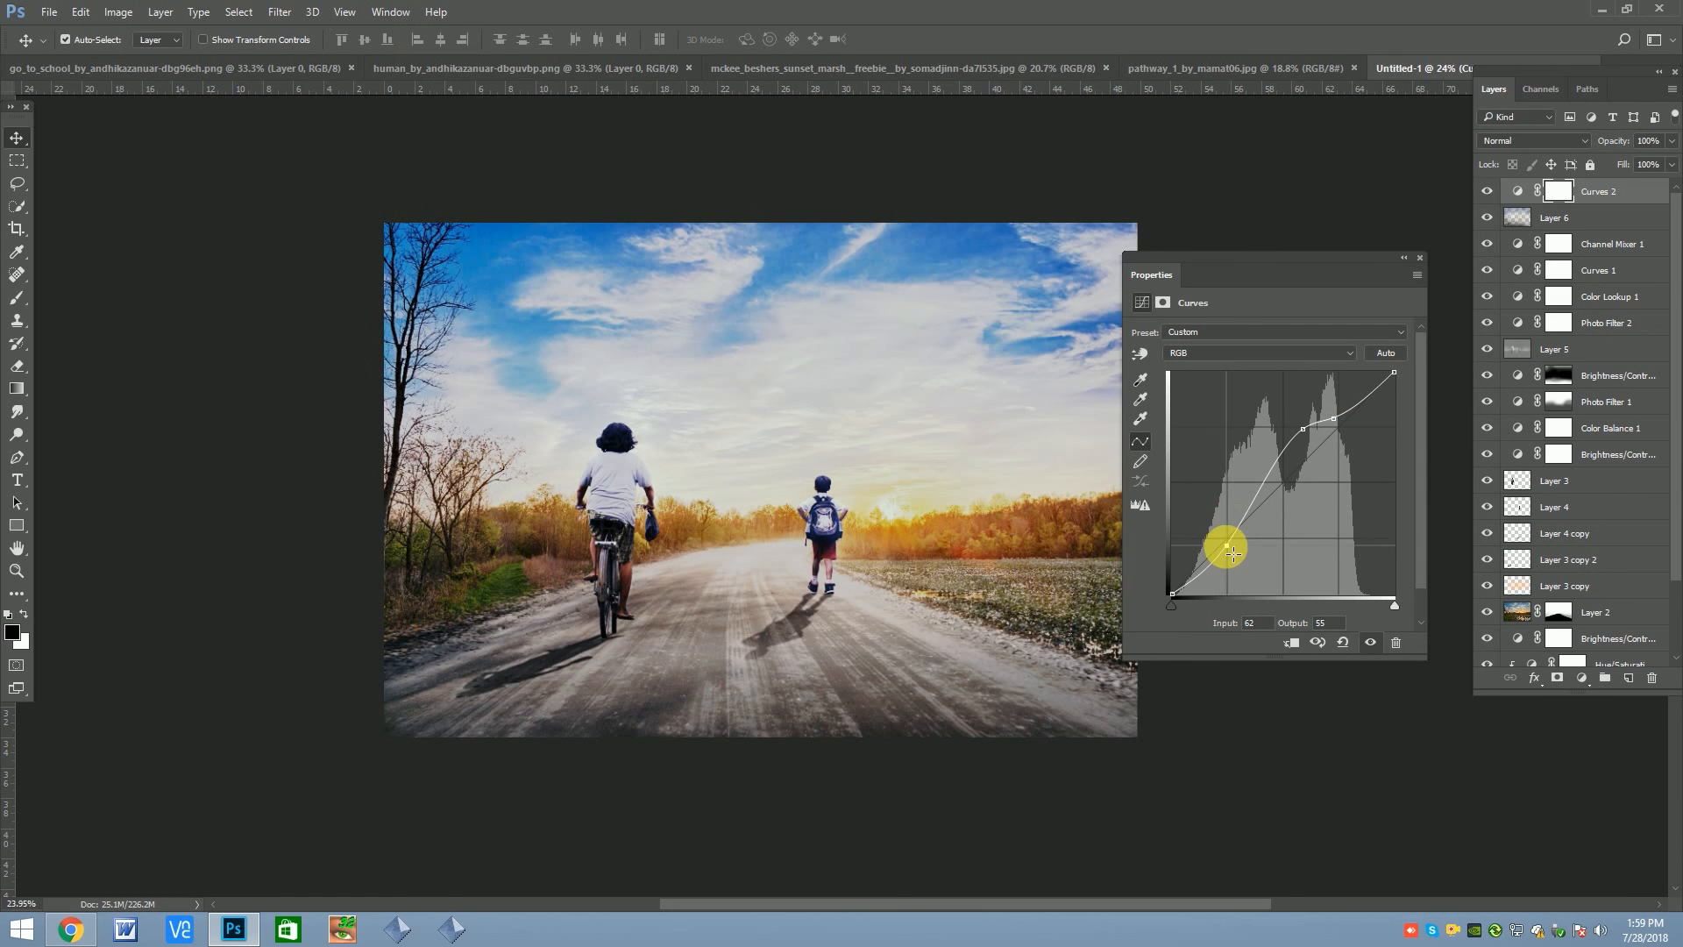
key("ctrl+z")
Move the new curve's white point to input 228, output 255, and compare the image with and without the layer
left_click_drag(1393, 372, 1373, 372)
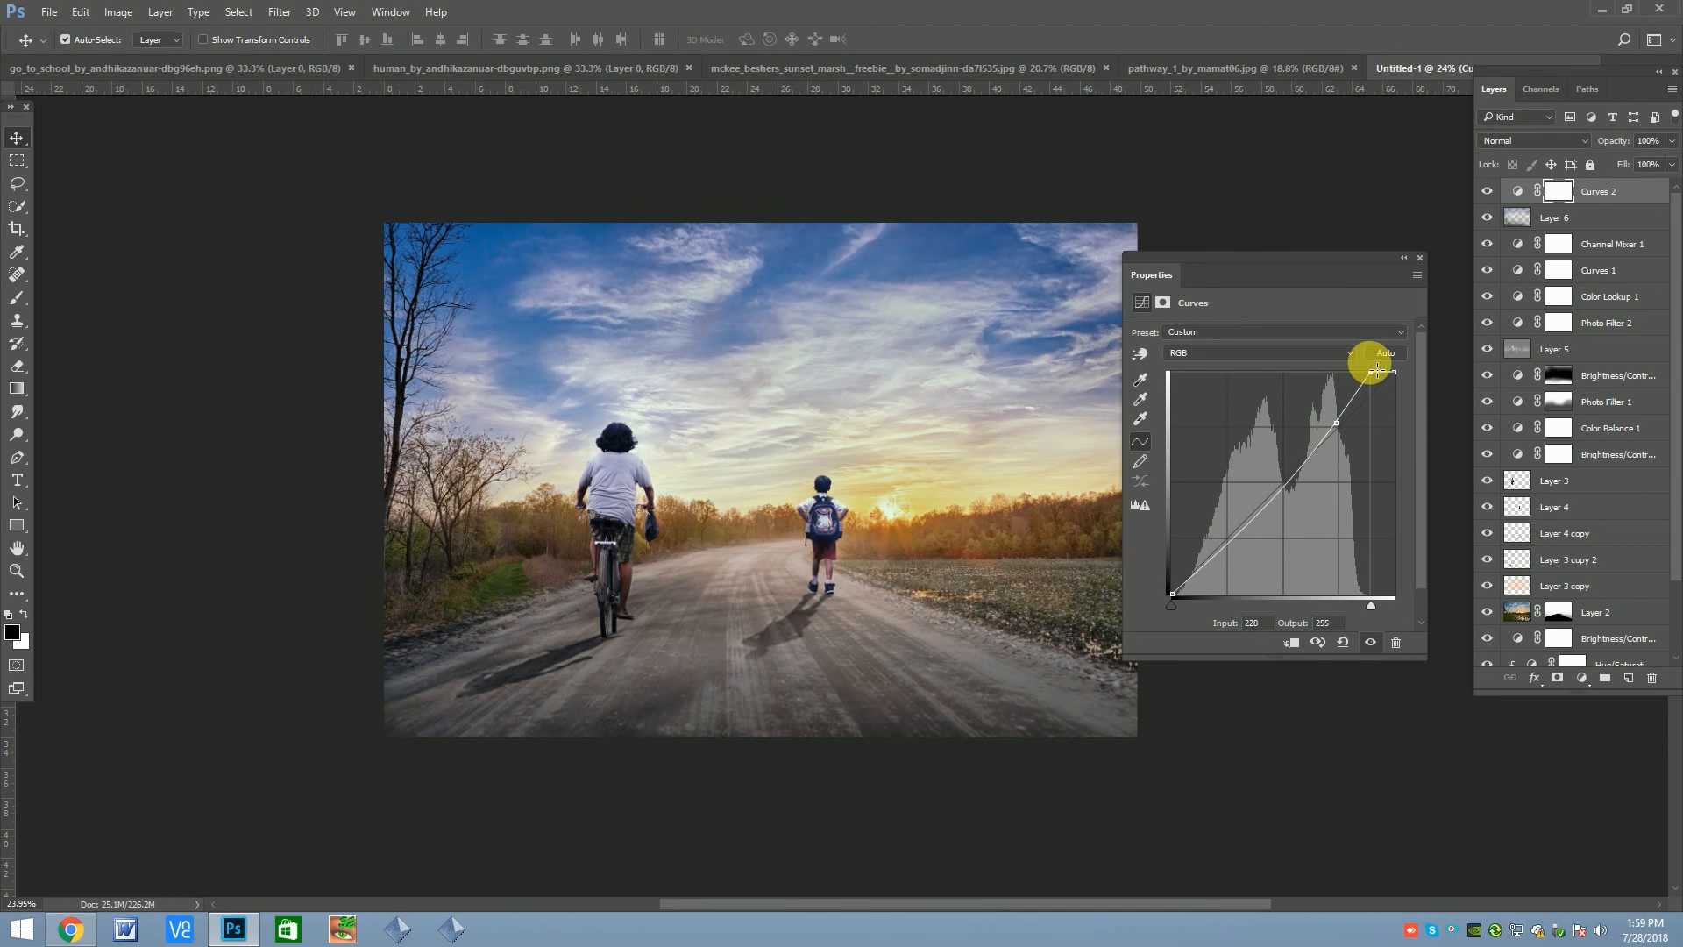
left_click(1421, 259)
left_click(1489, 194)
left_click(1490, 194)
scroll(886, 518, "up", 1)
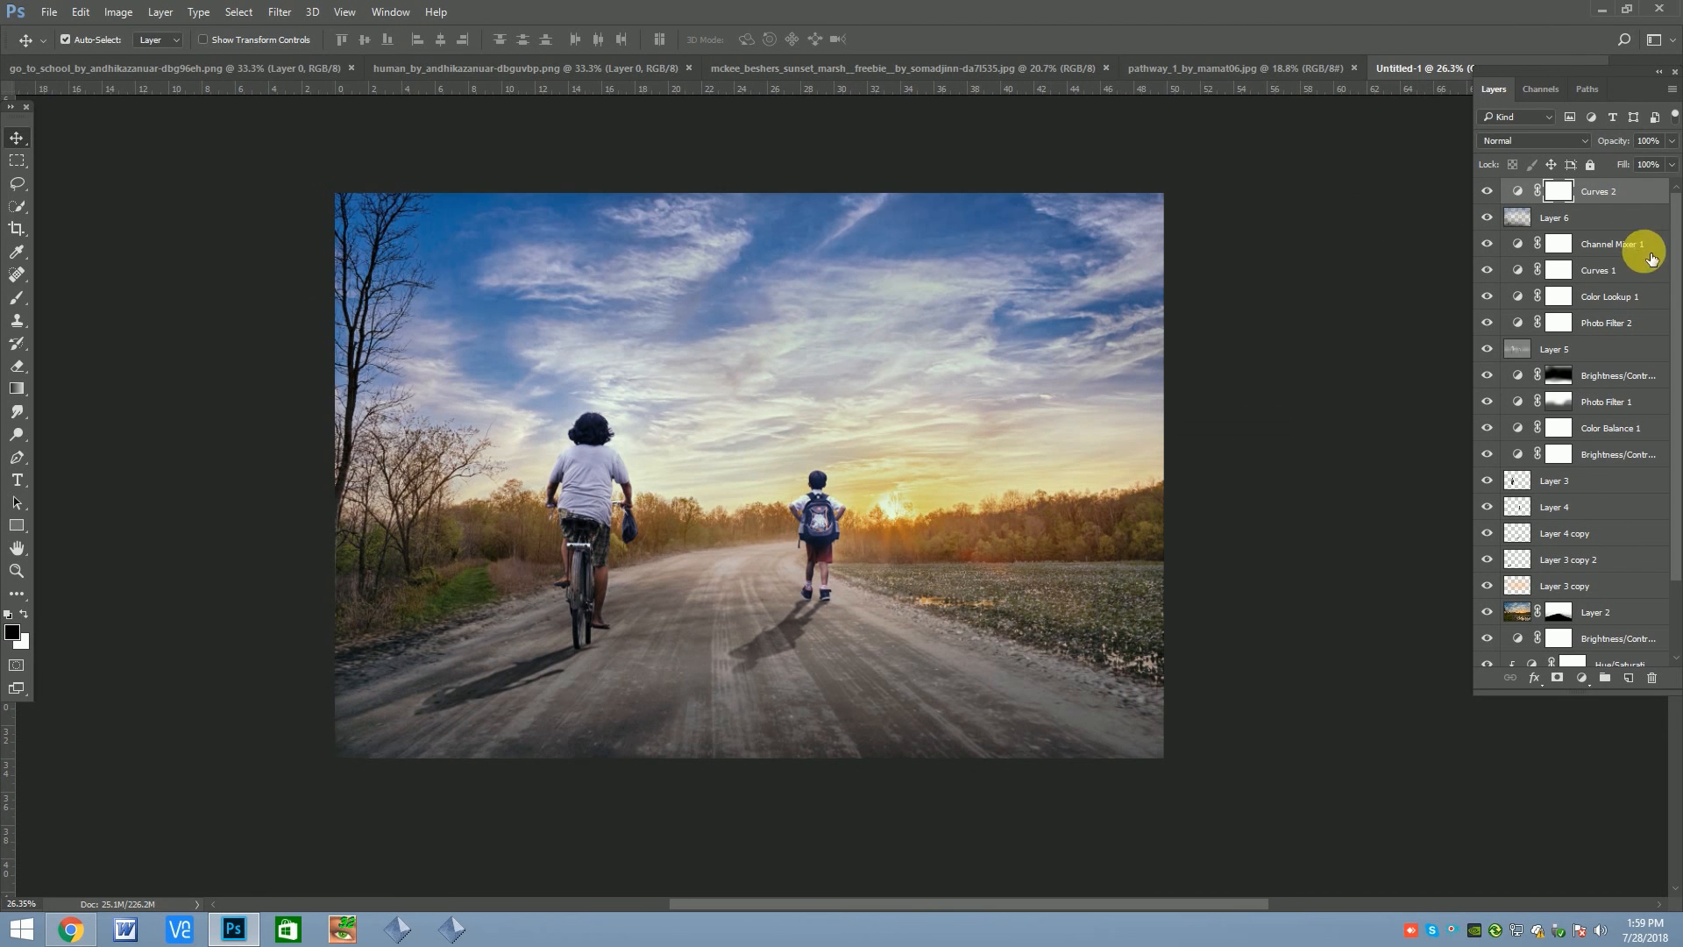
Stamp all visible layers into a new top layer and inspect the finished composite up close and as a whole
key("ctrl+shift+alt+e")
scroll(969, 312, "down", 1)
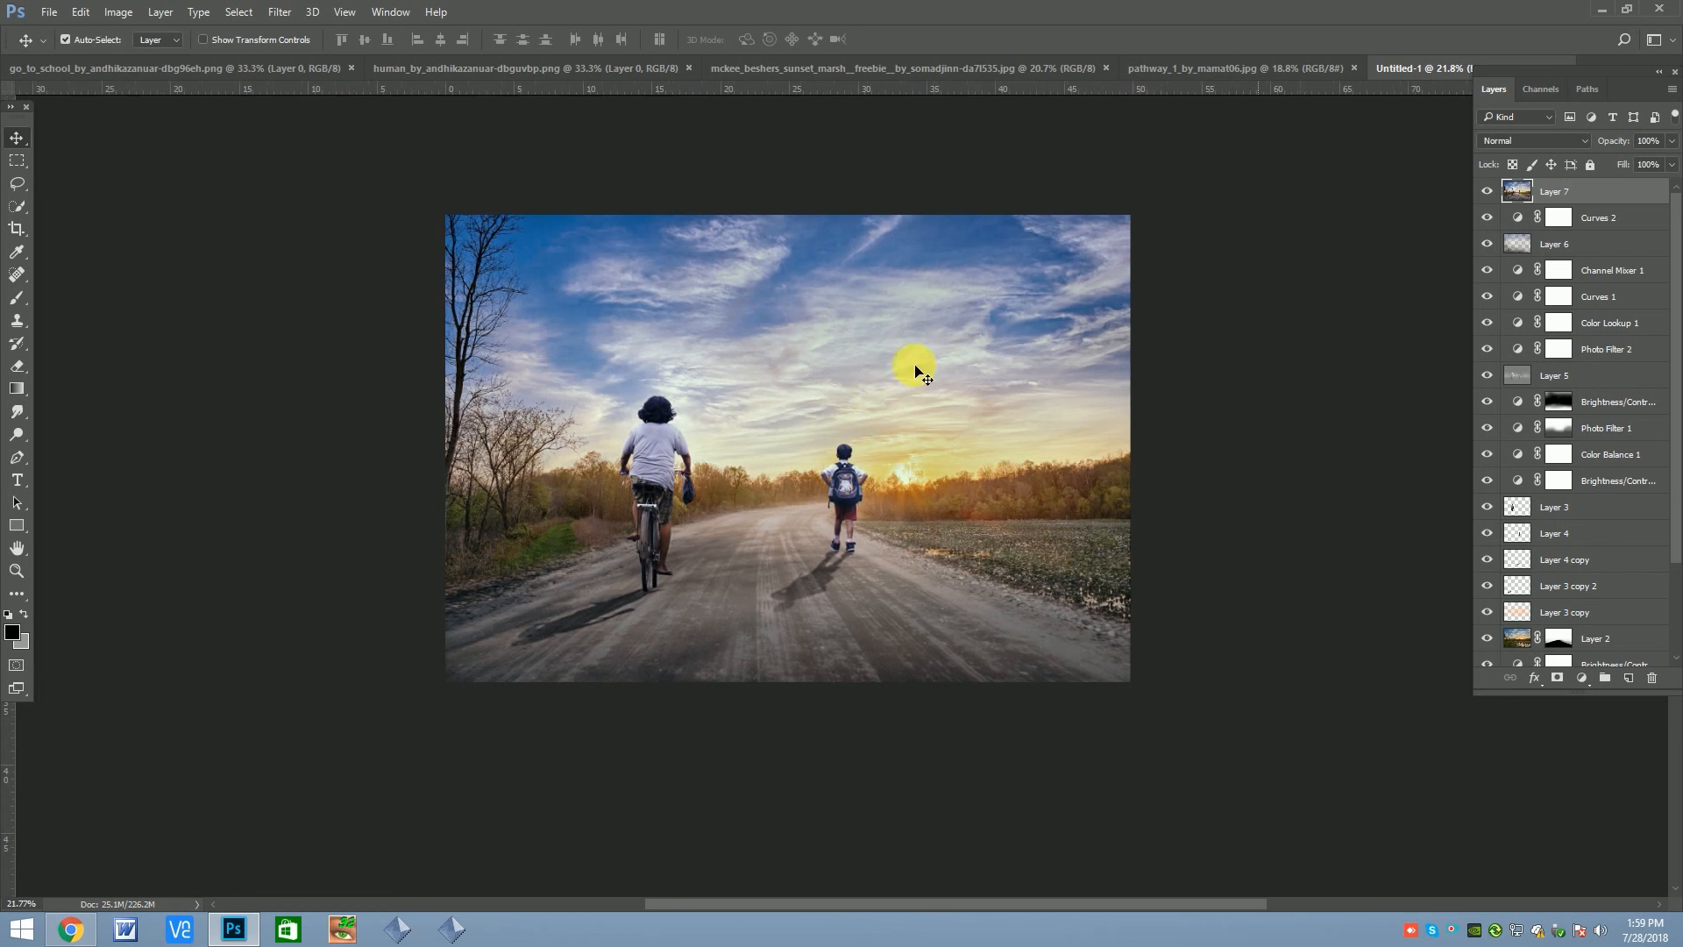
scroll(879, 489, "up", 9)
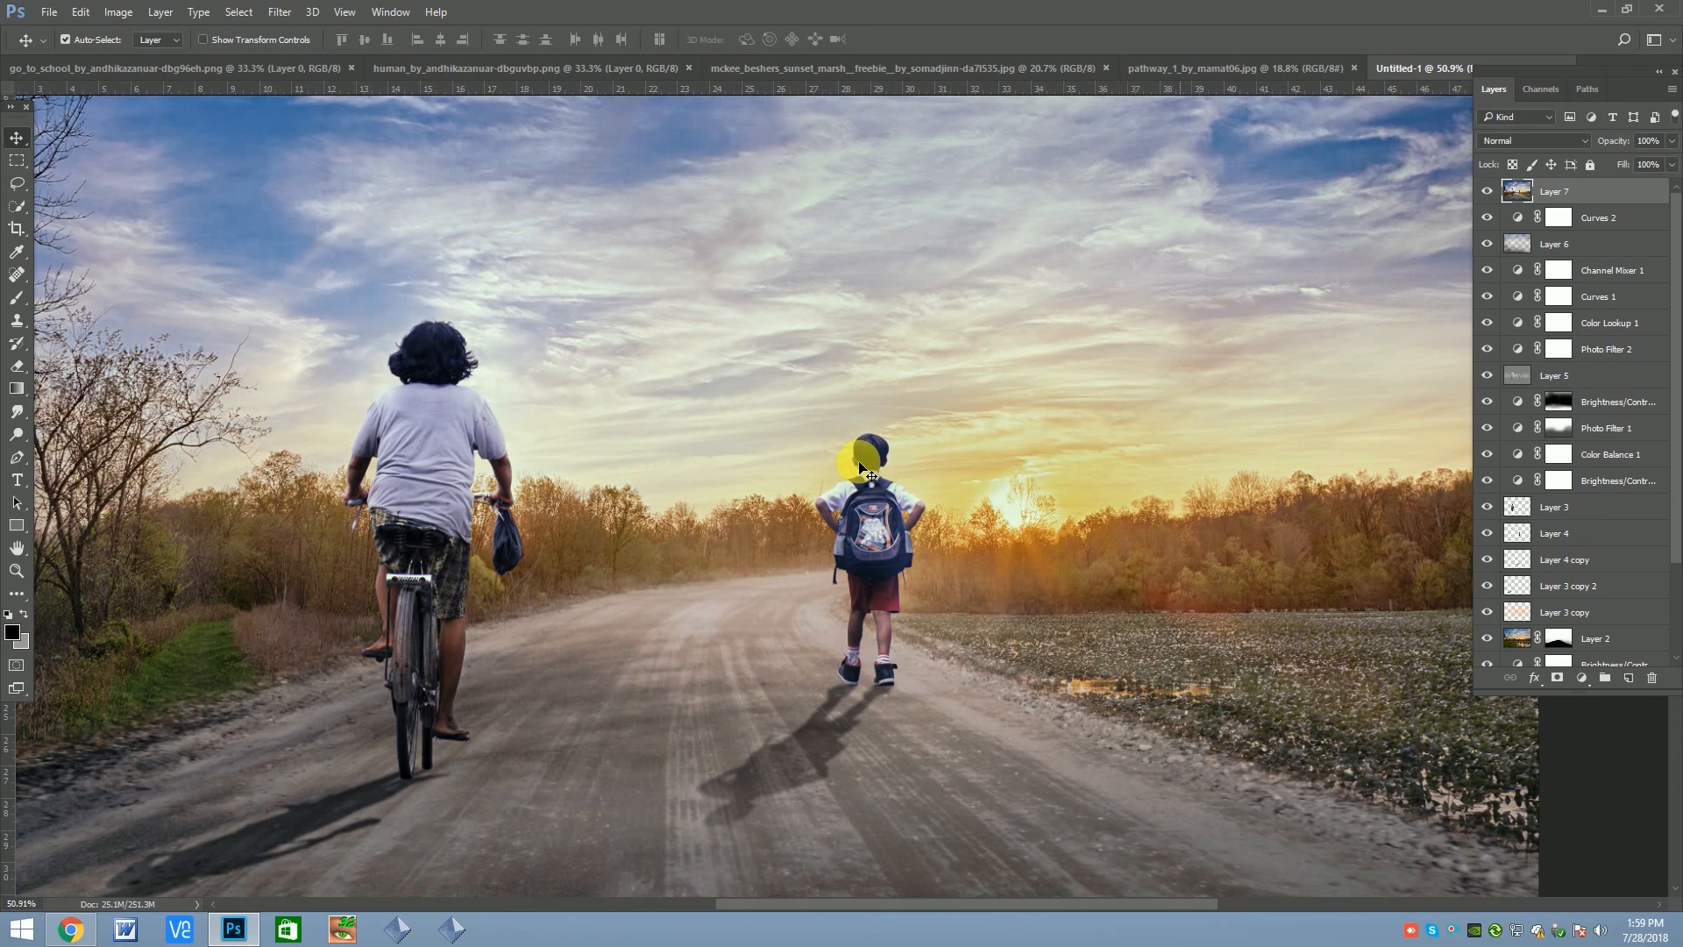
scroll(868, 473, "down", 4)
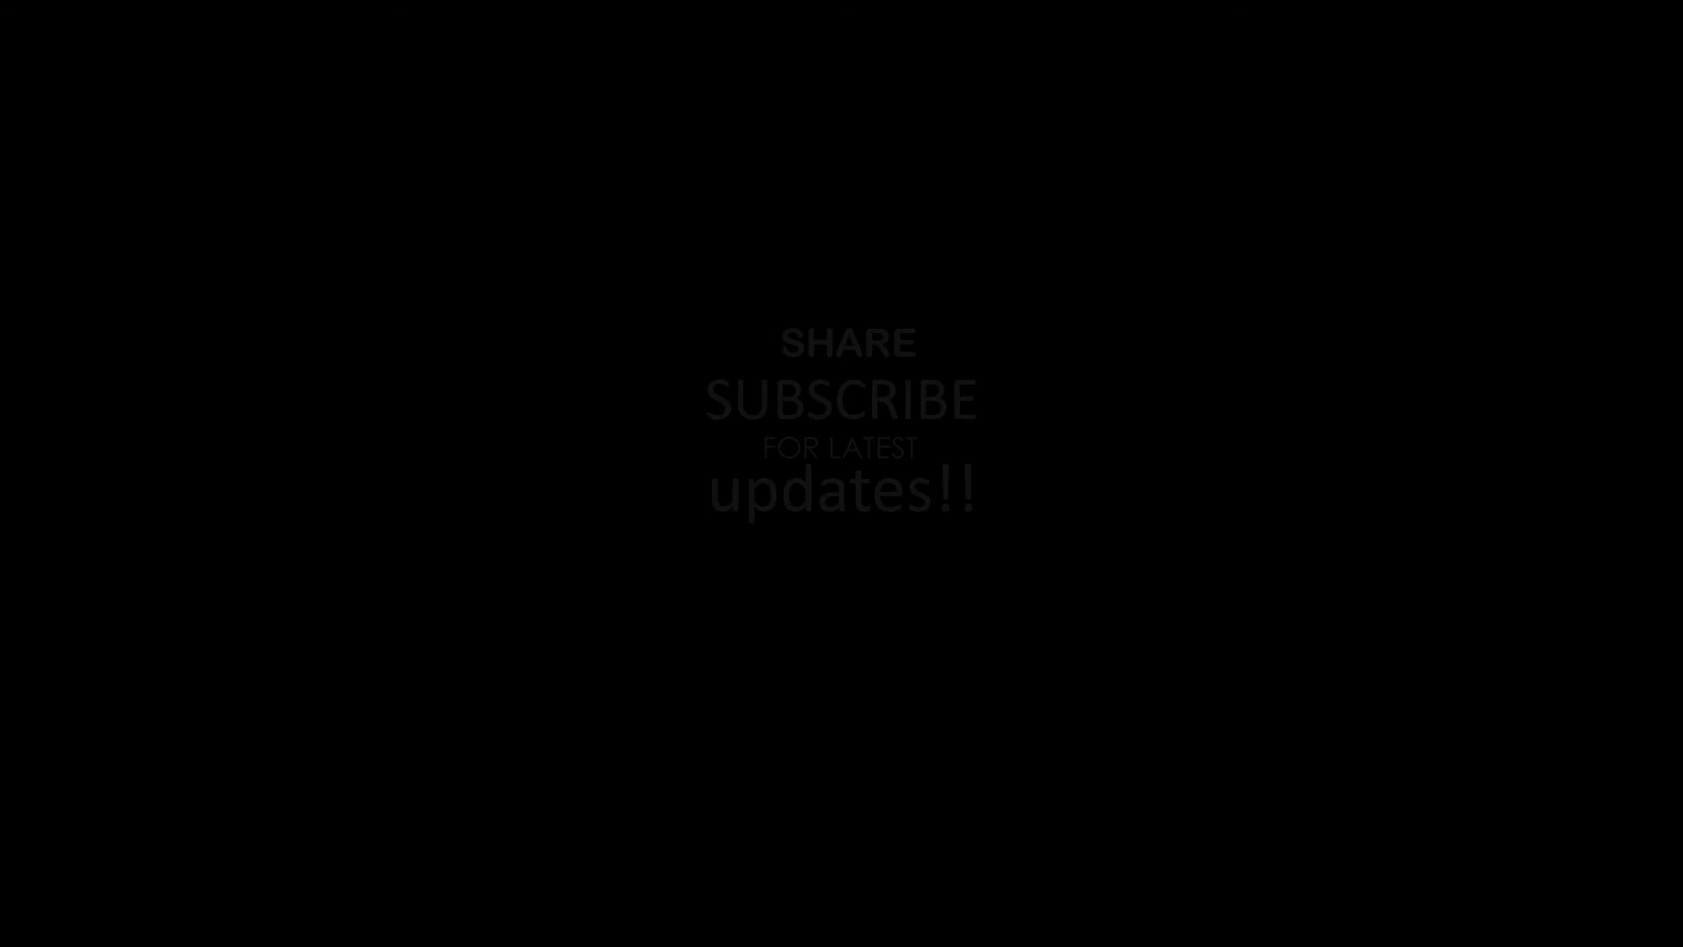